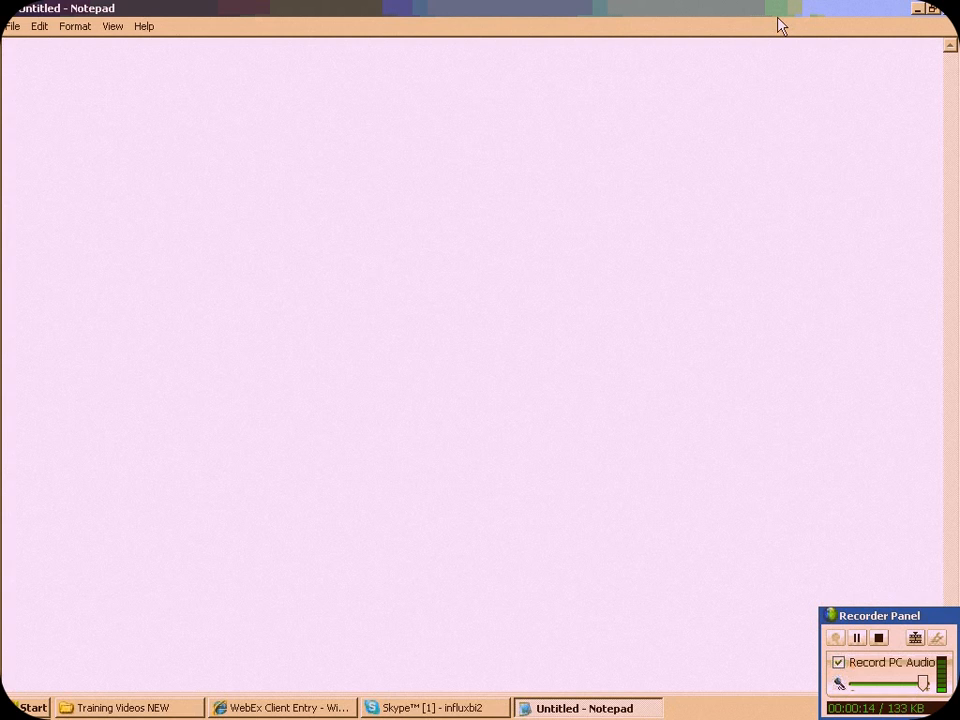
# Write the heading "Country" and, below a blank line, list the codes us, ca and de on separate lines
pyautogui.write('Country')
pyautogui.press('Return')
pyautogui.press('Return')
pyautogui.write('us')
pyautogui.press('Return')
pyautogui.write('ca')
pyautogui.press('Return')
pyautogui.write('de')
# Extend the Country heading line with "----user"
pyautogui.press('Up')
pyautogui.press('Up')
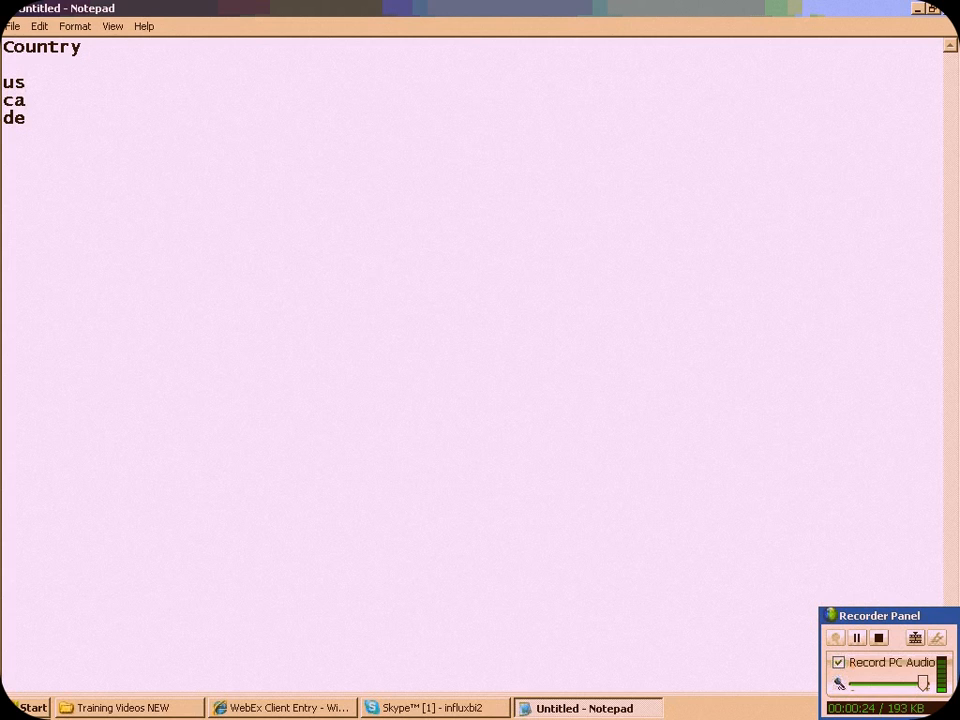
pyautogui.click(124, 47)
pyautogui.write('----user')
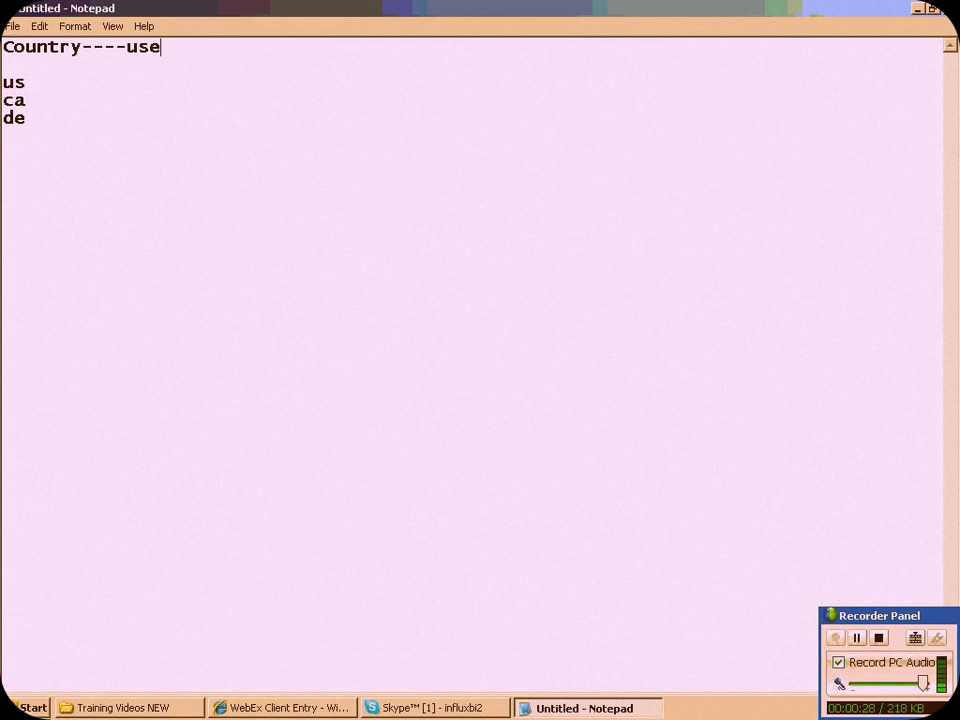
# Map each country code to a user with a dashed line: us to x, ca to y and de to z
pyautogui.press('Down')
pyautogui.press('Down')
pyautogui.write('-------x')
pyautogui.press('Down')
pyautogui.write('---------- de')
pyautogui.press('BackSpace')
pyautogui.press('BackSpace')
pyautogui.write('y')
pyautogui.press('Down')
pyautogui.write('---------z')
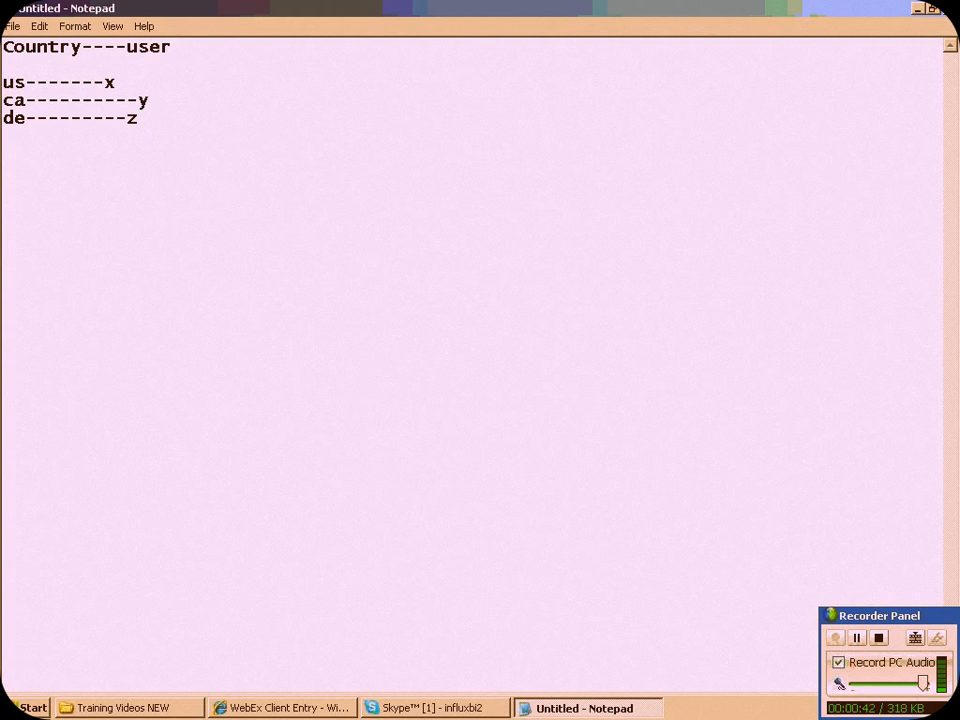
# Below the country list, add the numbered item "1.Variable---Authorizations---country"
pyautogui.press('Return')
pyautogui.write('1.Variable---Au')
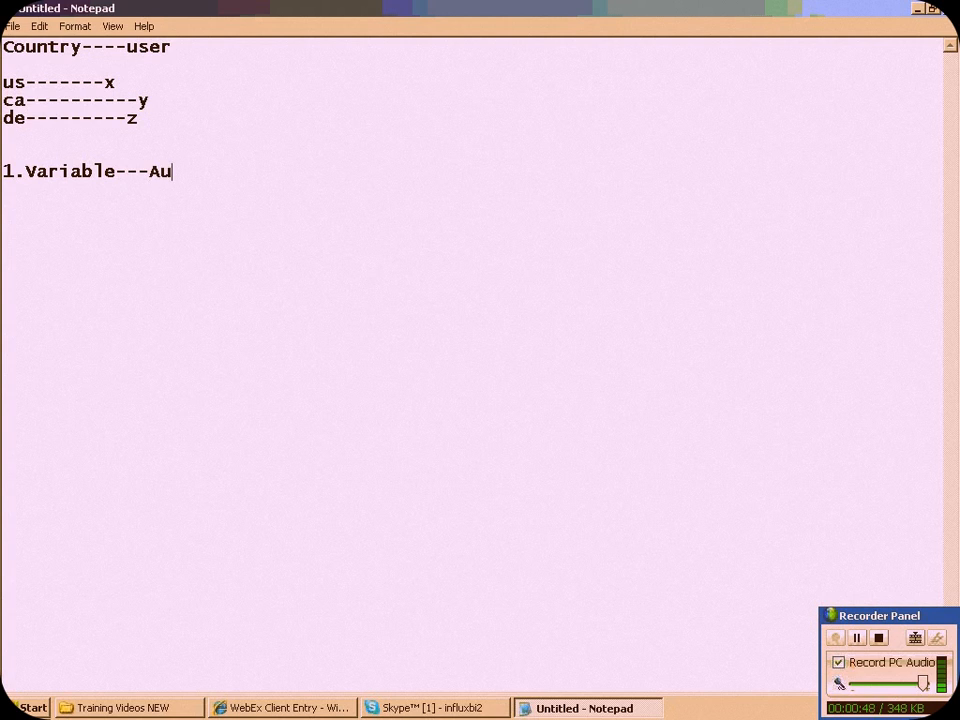
pyautogui.write('thoriza')
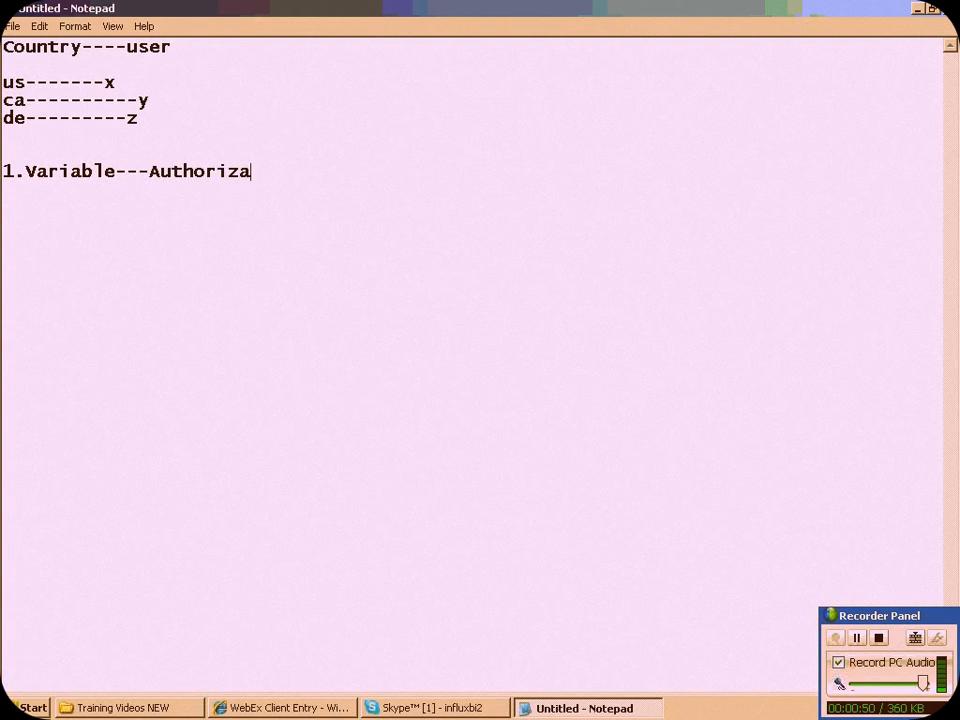
pyautogui.write('tions-')
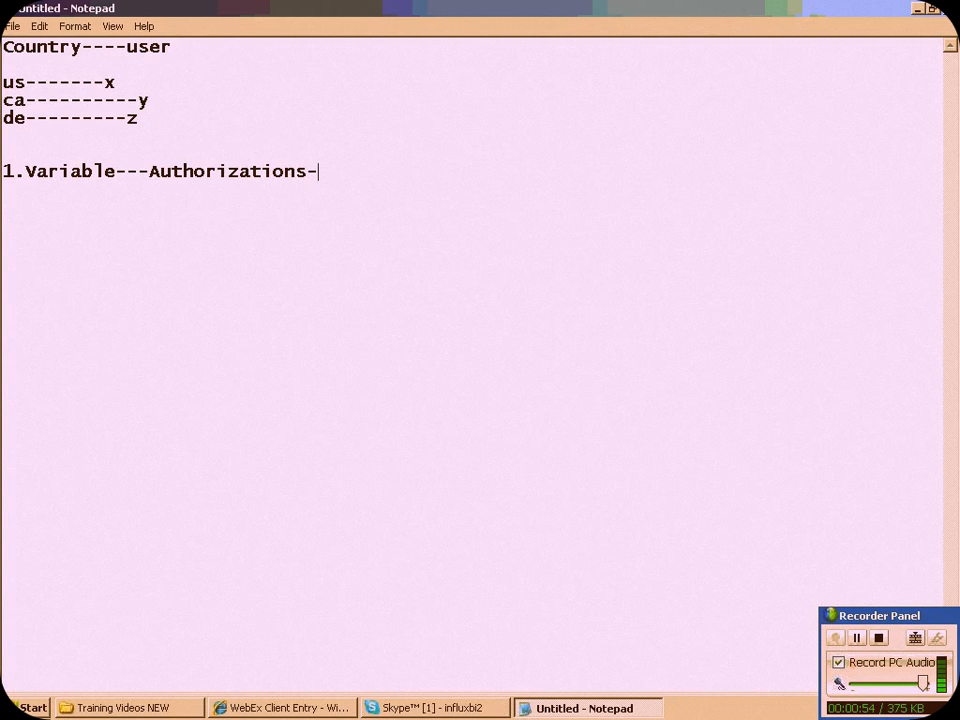
pyautogui.write('--country')
# Add the second numbered item "2.populating data to that Var" on a new line
pyautogui.press('Return')
pyautogui.write('2.')
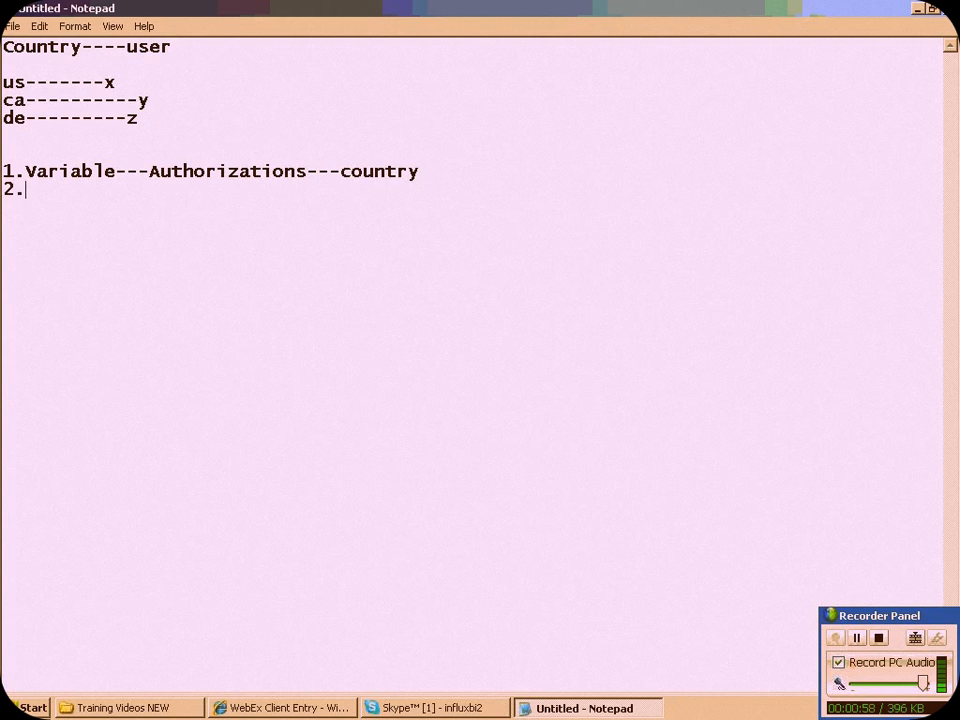
pyautogui.write('populatin')
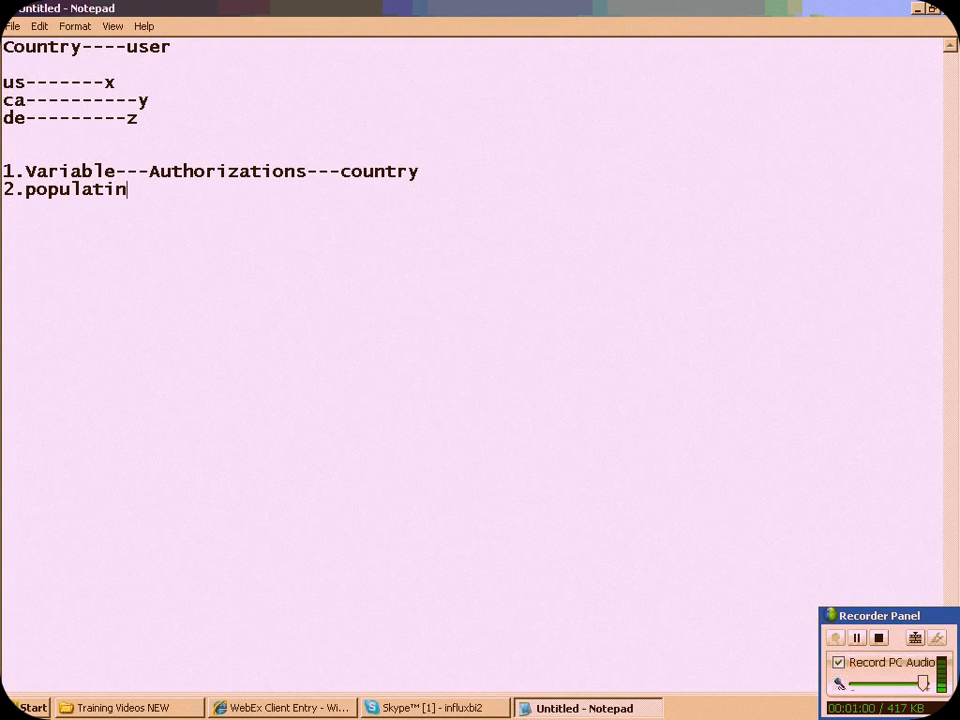
pyautogui.write('g data t')
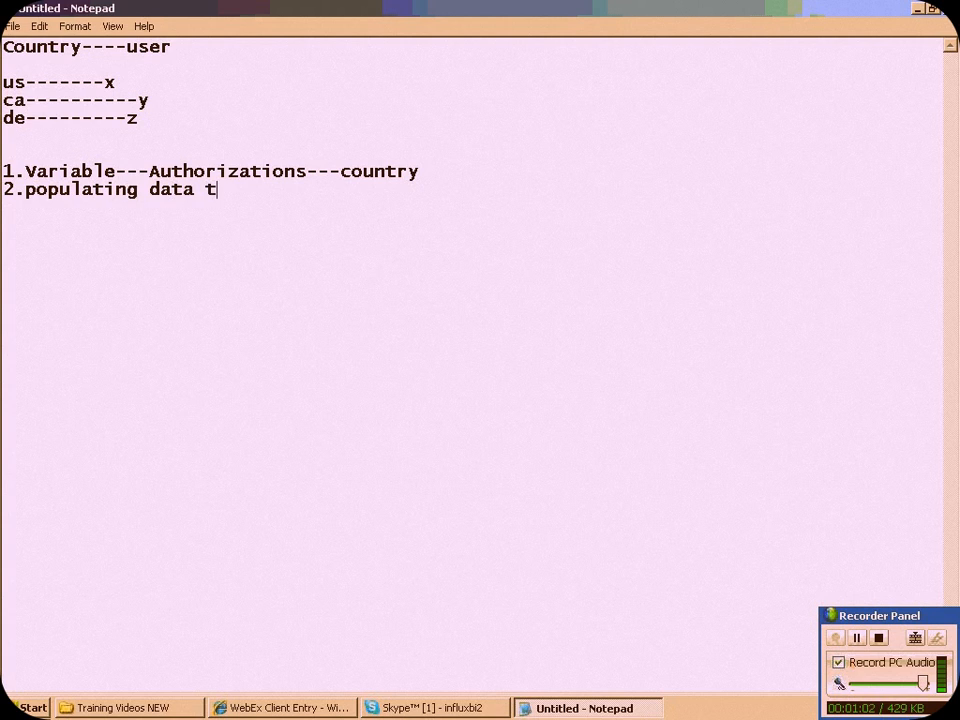
pyautogui.write('o that Var')
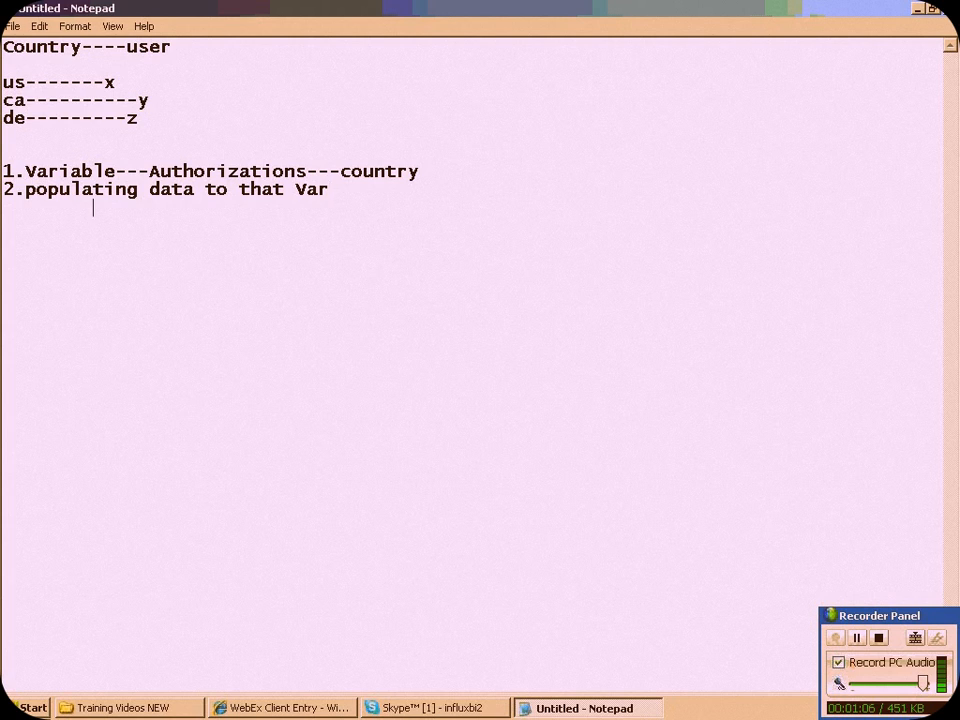
pyautogui.write('a.make t')
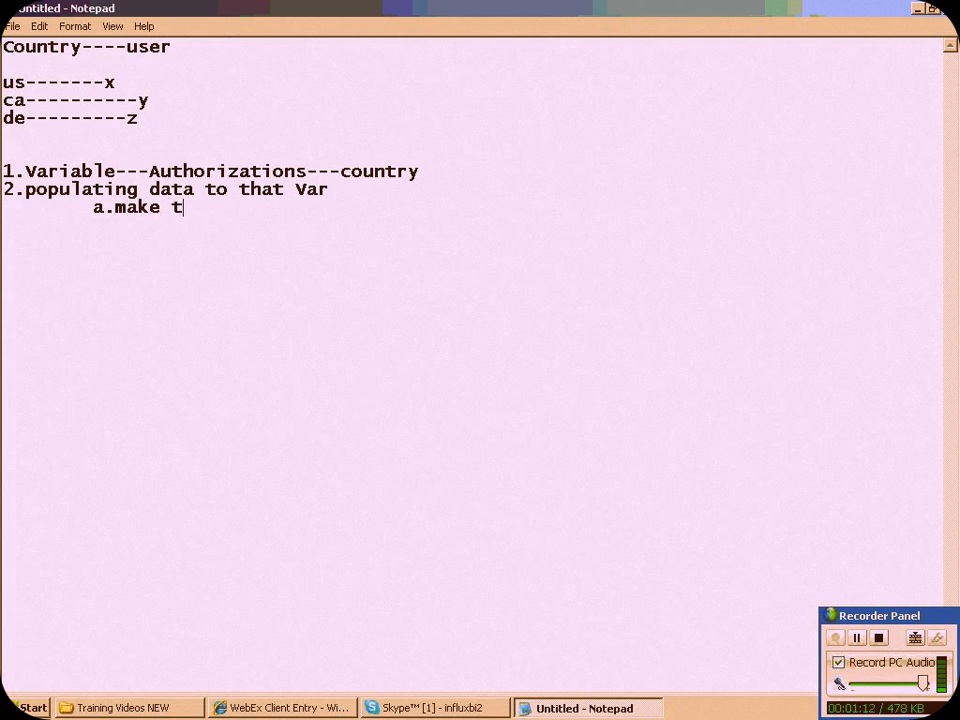
# Under item 2, add the indented sub-item "a.make the country as auth relevant-rsa1"
pyautogui.write('he count')
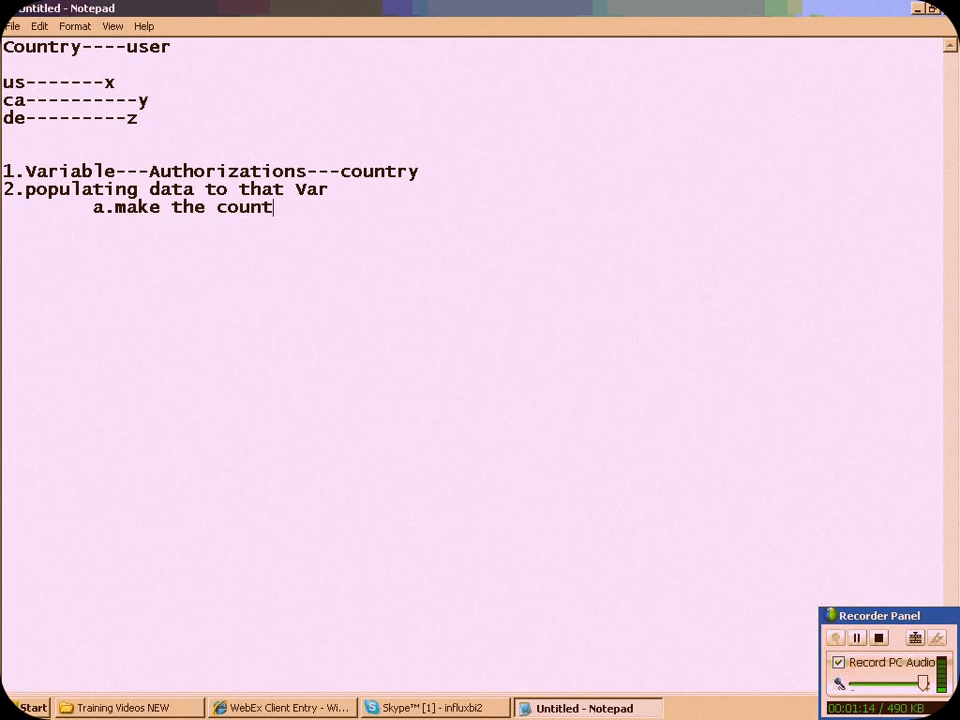
pyautogui.write('ry as aut')
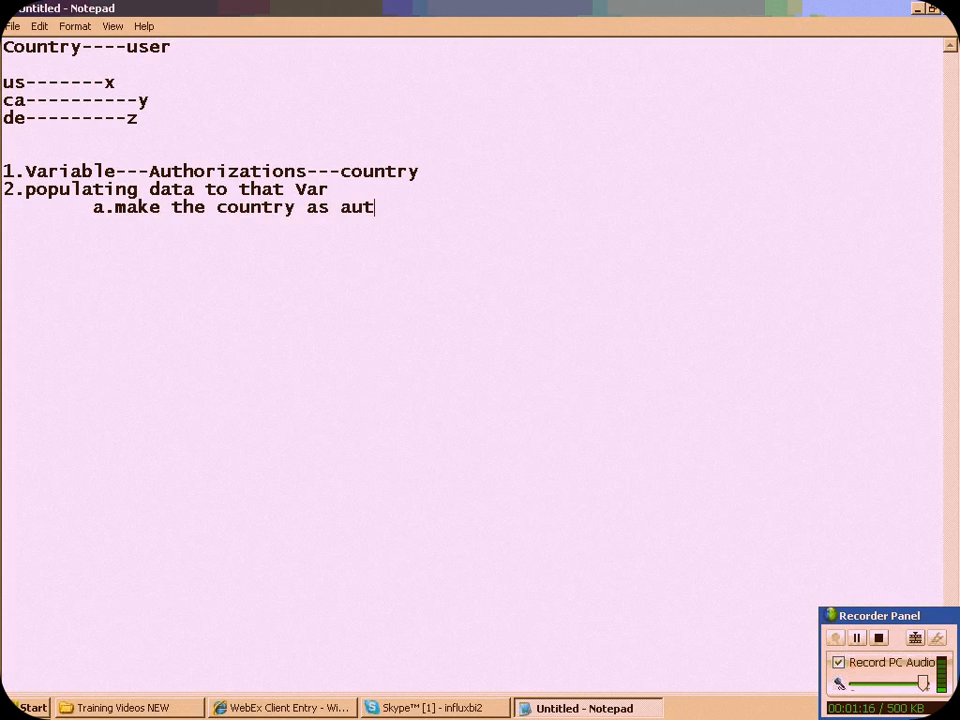
pyautogui.write('h relevant')
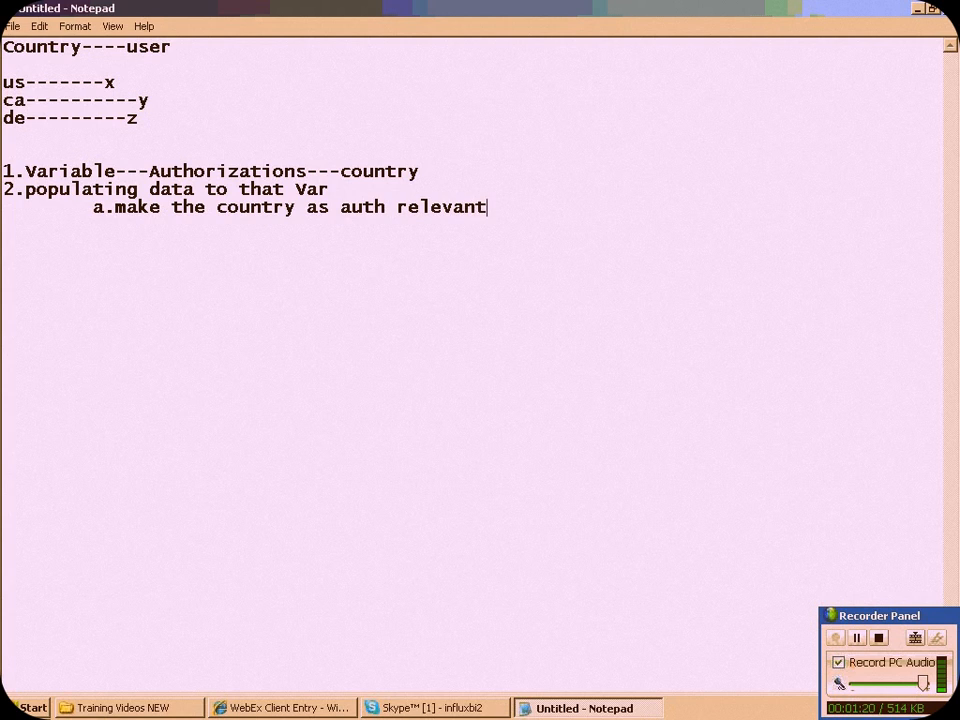
pyautogui.write('-rsa1')
# Add the indented sub-item "b.Genearte Authorization objects" below sub-item a
pyautogui.press('Return')
pyautogui.press('Tab')
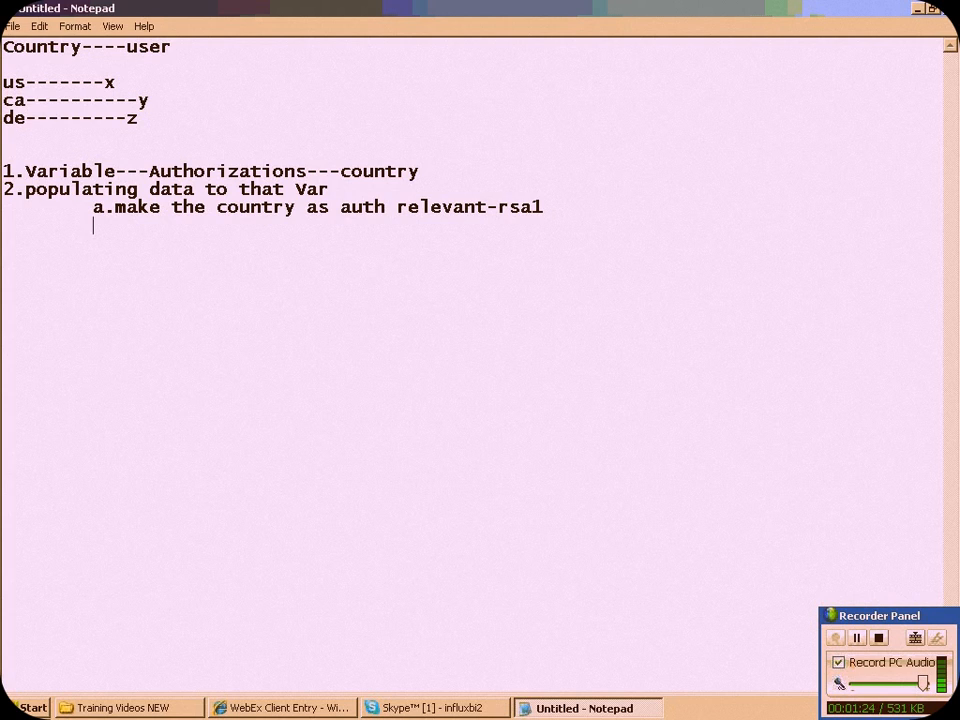
pyautogui.write('b.Gene')
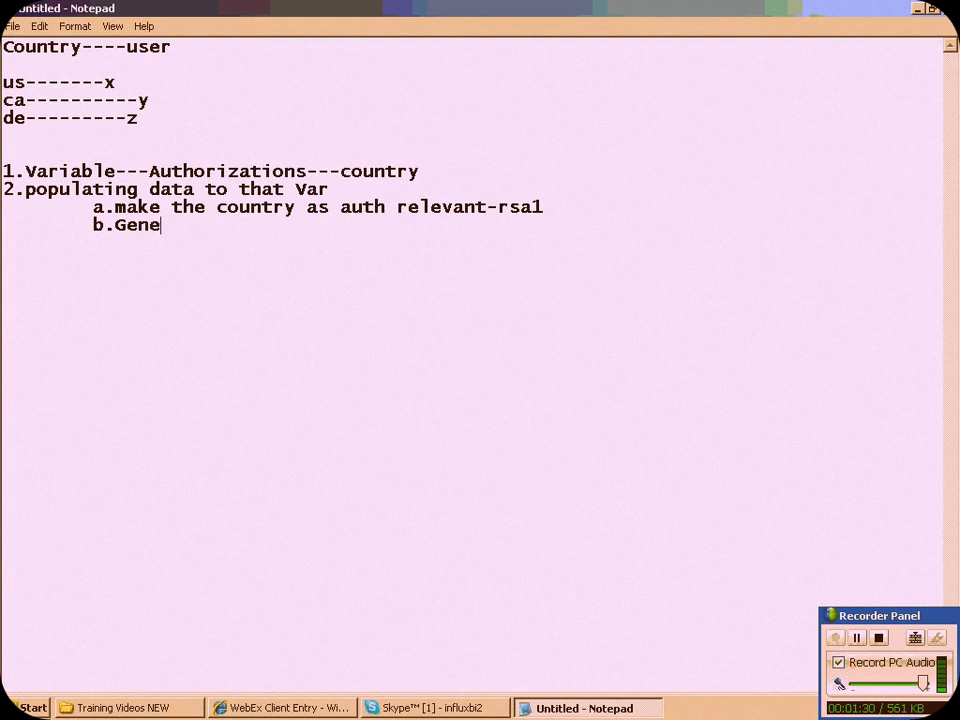
pyautogui.write('arte Auth')
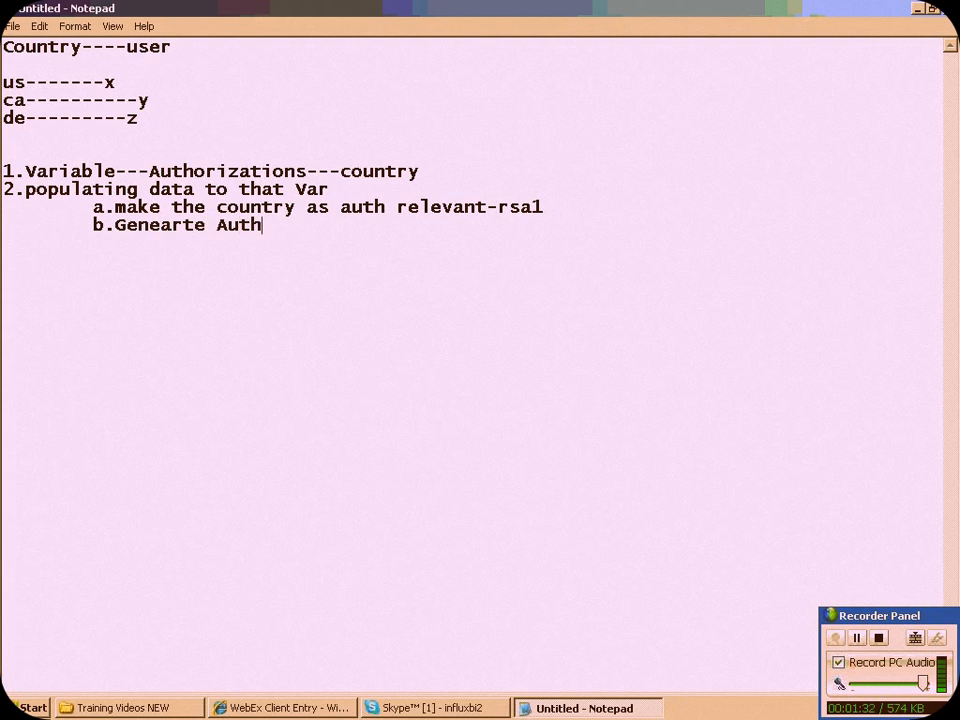
pyautogui.write('orization ')
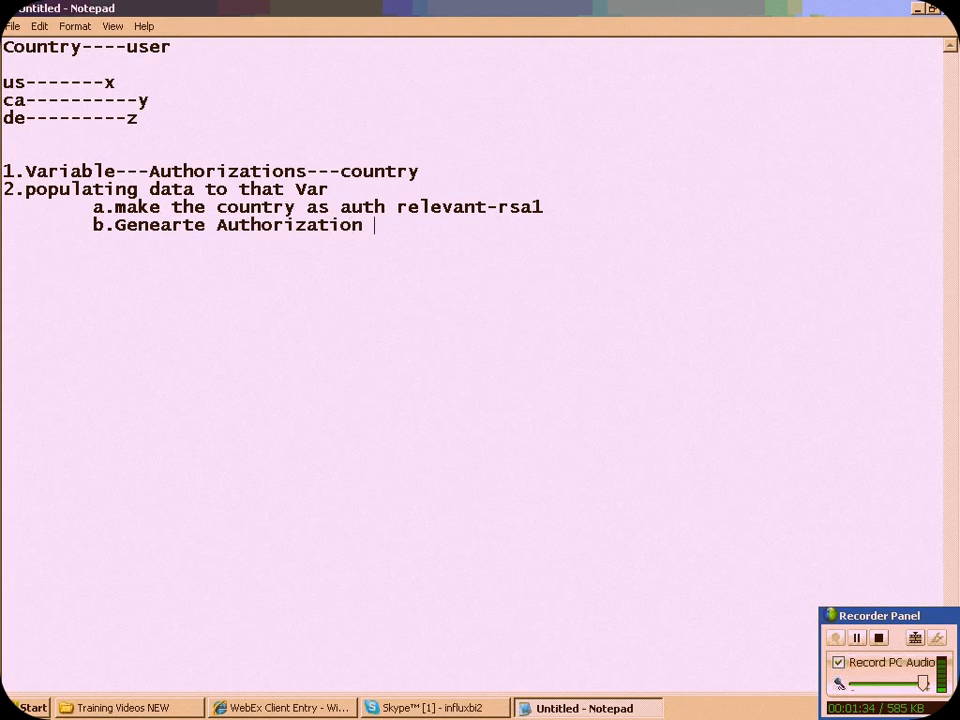
pyautogui.write('objects')
# Add the indented sub-item "c.Generate roles adn profiles" below sub-item b
pyautogui.press('Return')
pyautogui.press('Tab')
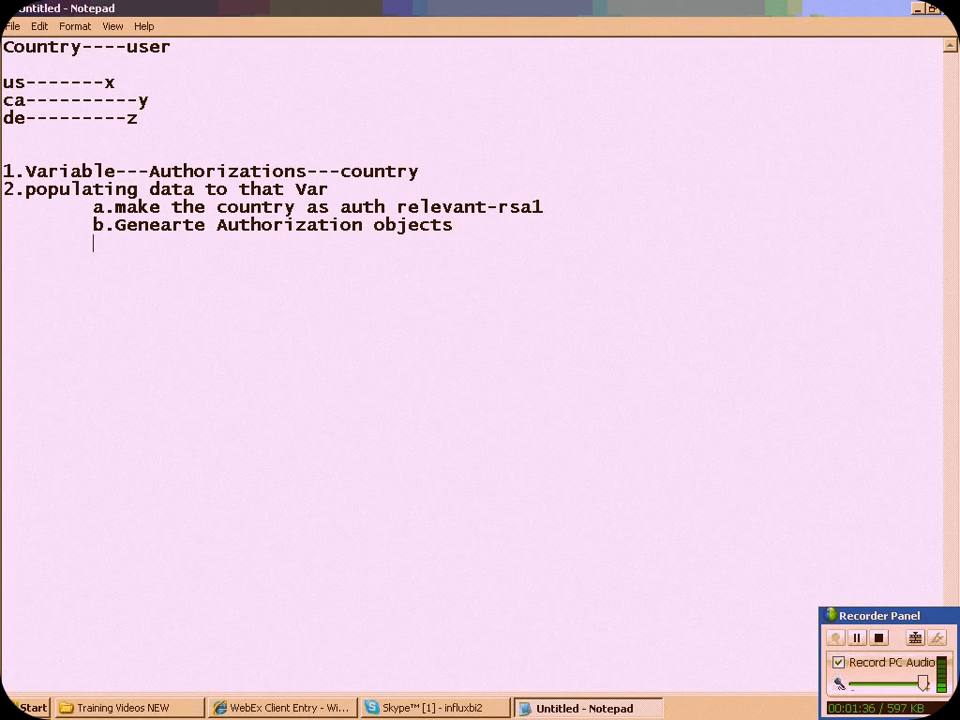
pyautogui.write('c.')
pyautogui.write('Generate roles adn profiles')
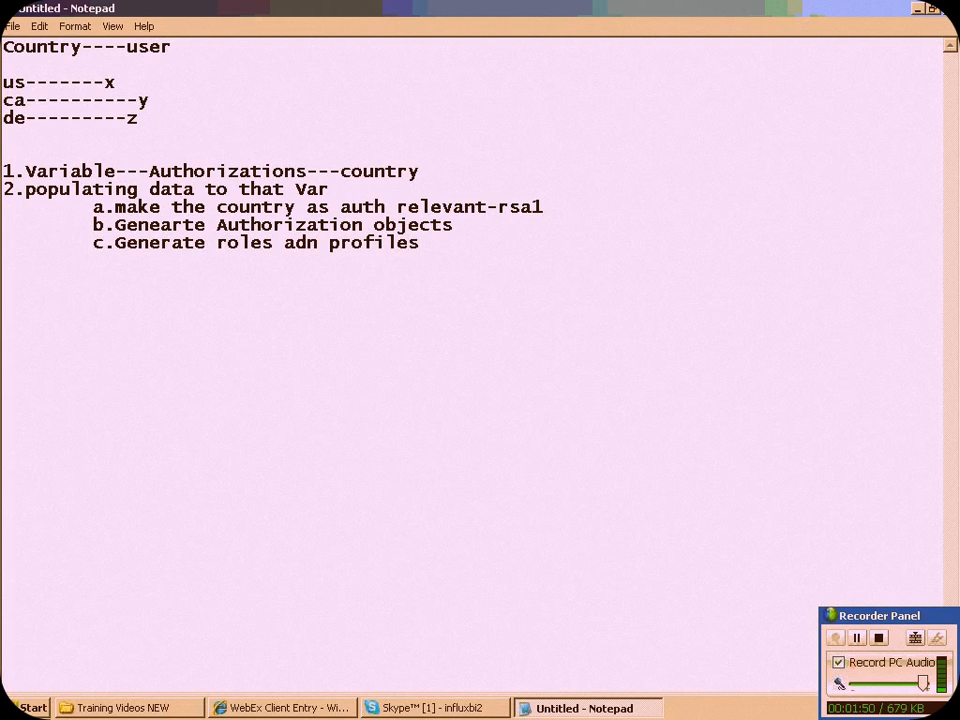
# Append the transaction codes "---rsecadmin" to sub-item b and "--pfcg" to sub-item c
pyautogui.click(484, 219)
pyautogui.write('---rse')
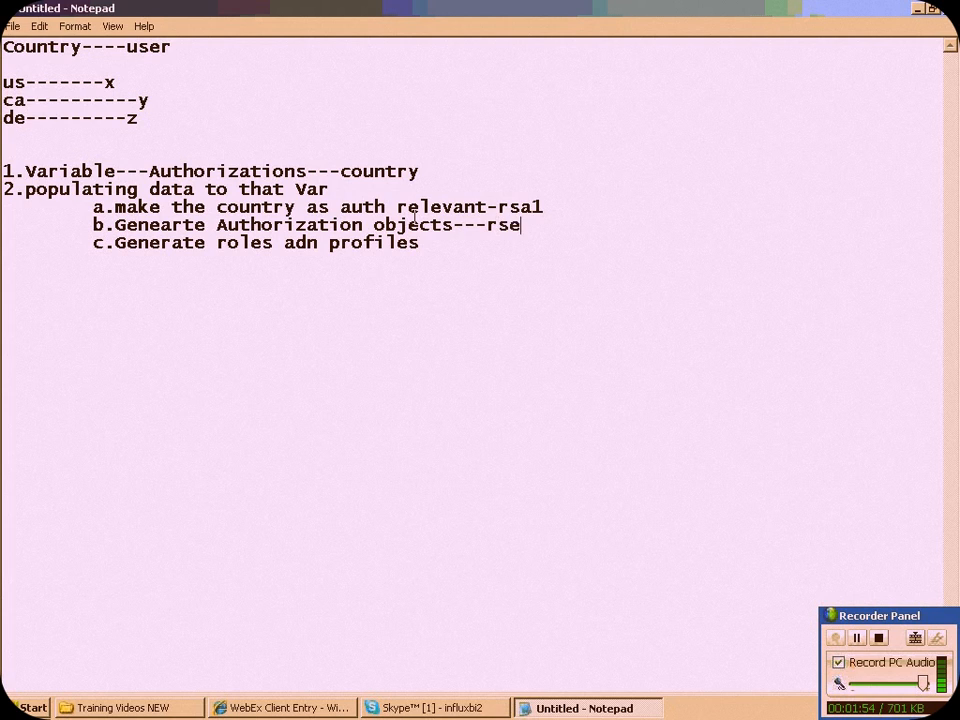
pyautogui.write('cadmin')
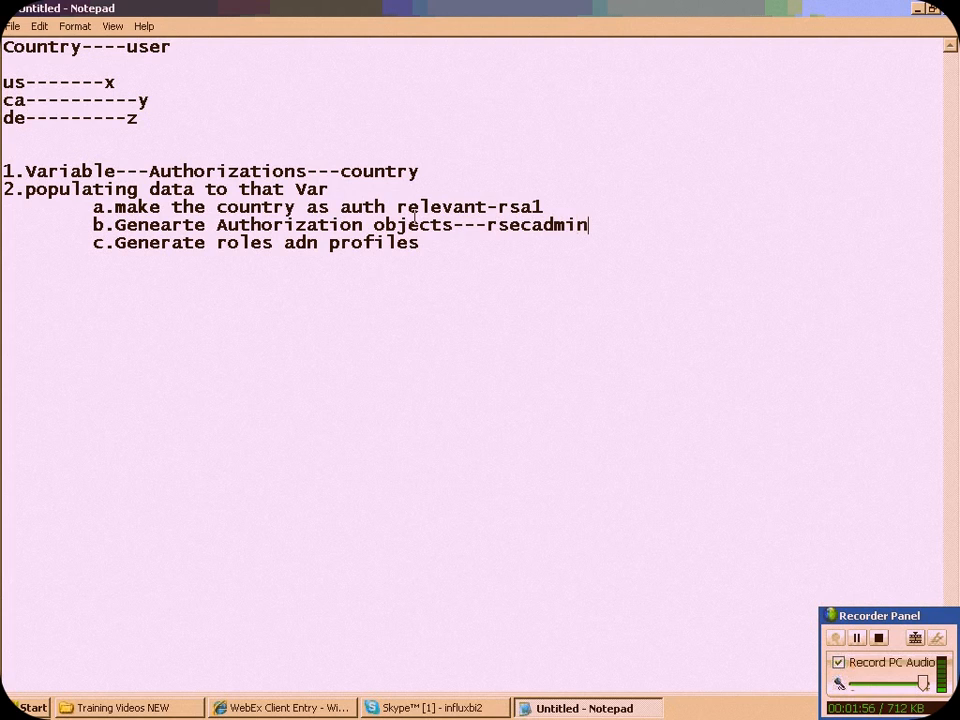
pyautogui.click(437, 249)
pyautogui.write('--pfcg')
# Add the indented sub-item "d.assign them to users" below sub-item c
pyautogui.press('Return')
pyautogui.press('Tab')
pyautogui.write('d.assignt hem')
pyautogui.press('BackSpace')
pyautogui.press('BackSpace')
pyautogui.press('BackSpace')
pyautogui.press('BackSpace')
pyautogui.press('BackSpace')
pyautogui.write('them t')
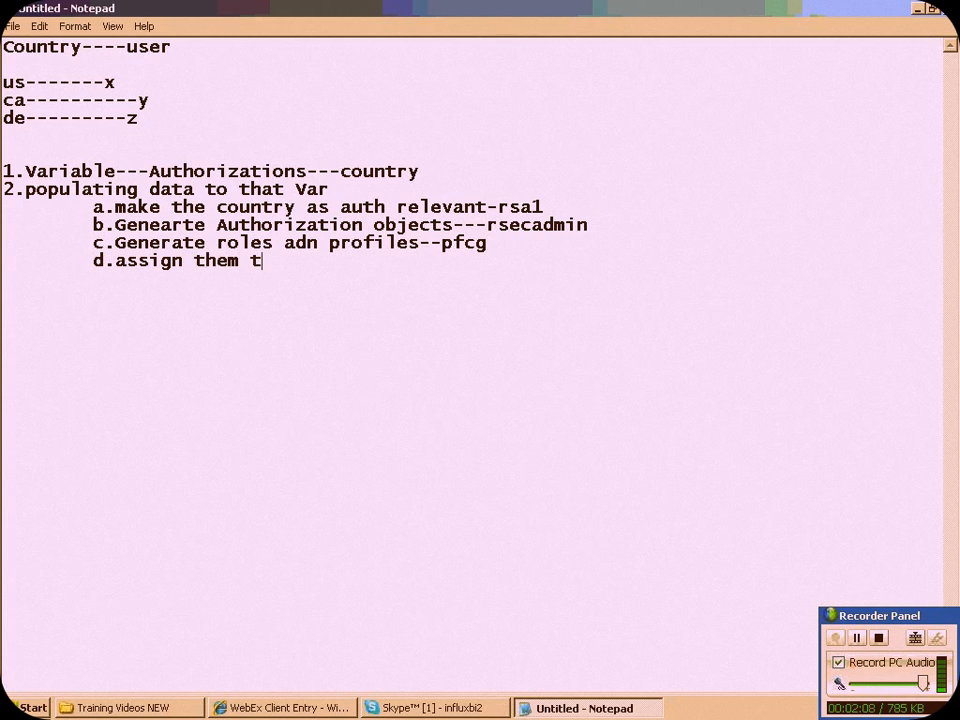
pyautogui.write('o users')
# Show the desktop and open the folder D:\SRI_REC\BI\bi_final through the SRI_REC shortcut
pyautogui.press('super+d')
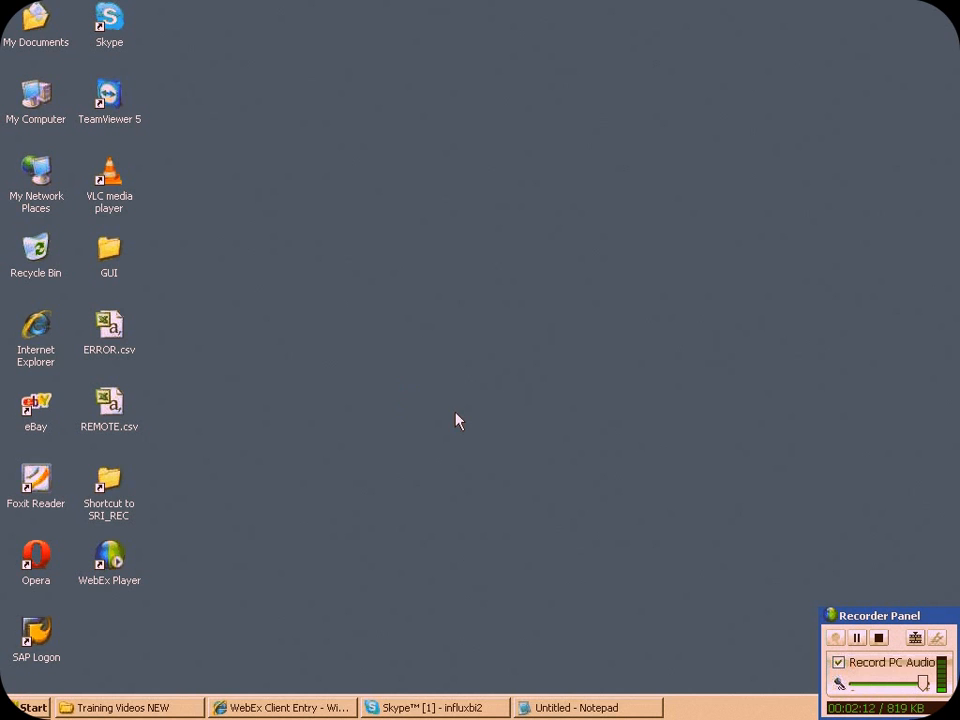
pyautogui.doubleClick(107, 484)
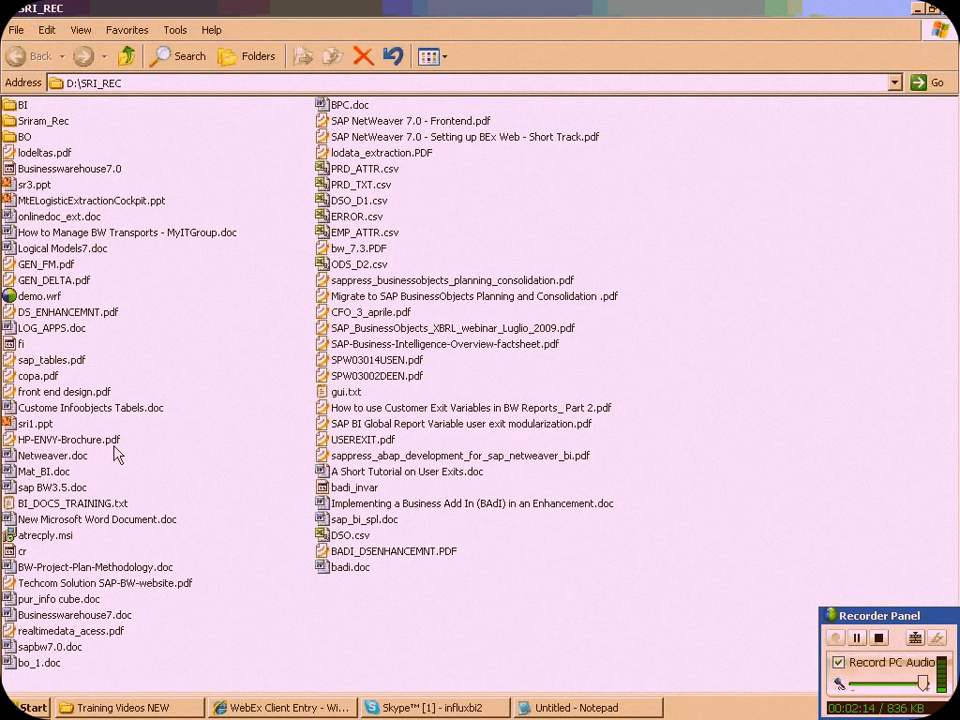
pyautogui.click(28, 106)
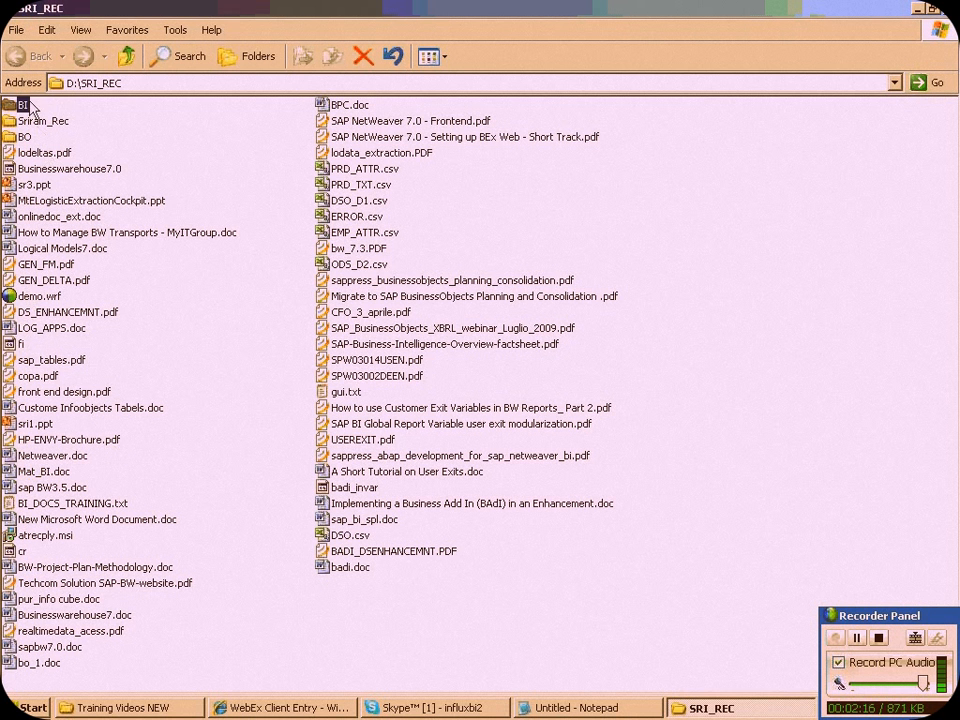
pyautogui.doubleClick(28, 106)
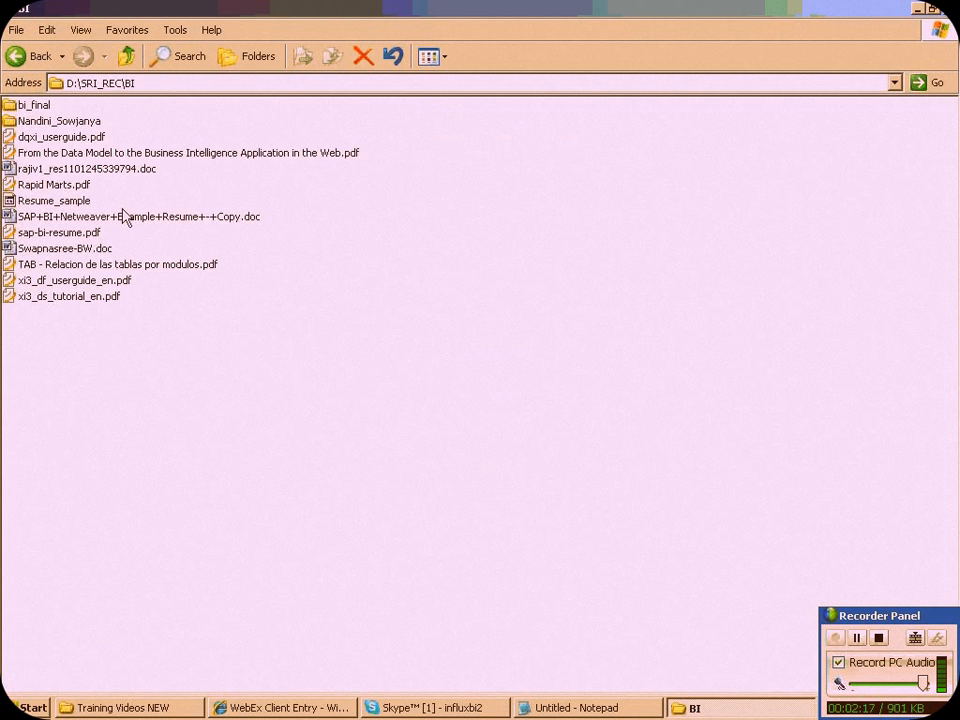
pyautogui.doubleClick(33, 106)
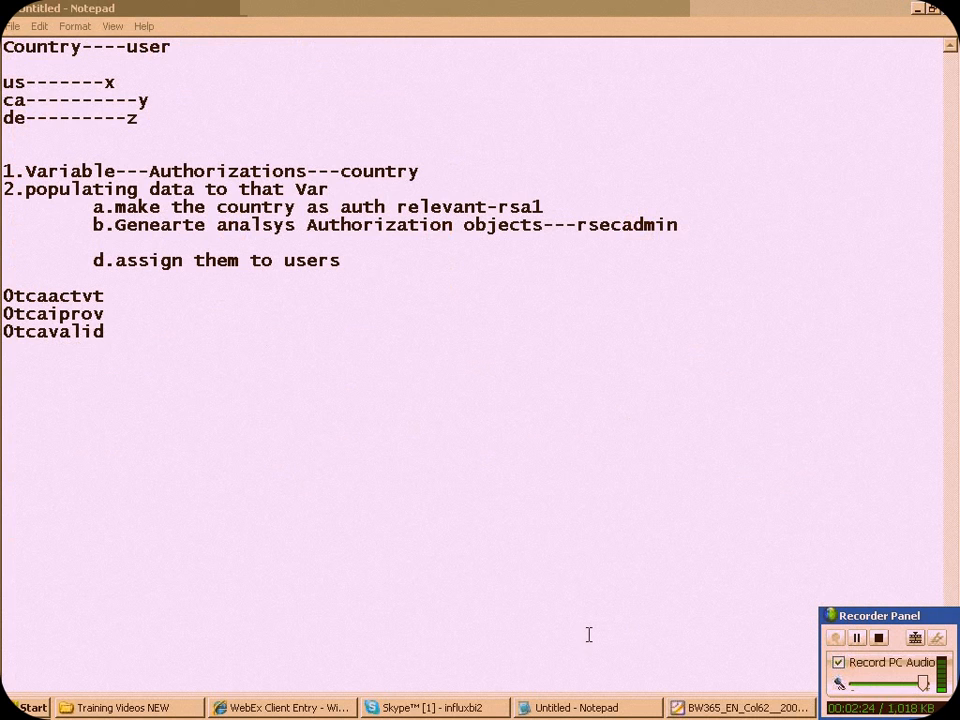
# Go over sub-items a, b and d of the authorization notes in Notepad
pyautogui.moveTo(148, 207); pyautogui.dragTo(335, 265)
pyautogui.click(115, 225)
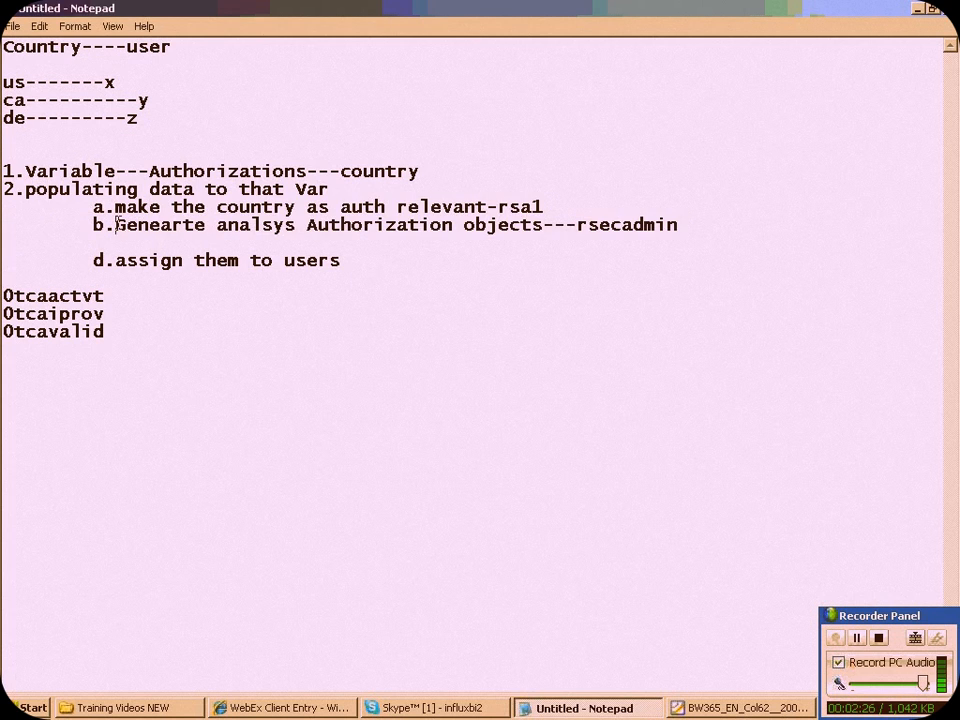
pyautogui.moveTo(115, 225); pyautogui.dragTo(343, 246)
pyautogui.moveTo(115, 261); pyautogui.dragTo(259, 279)
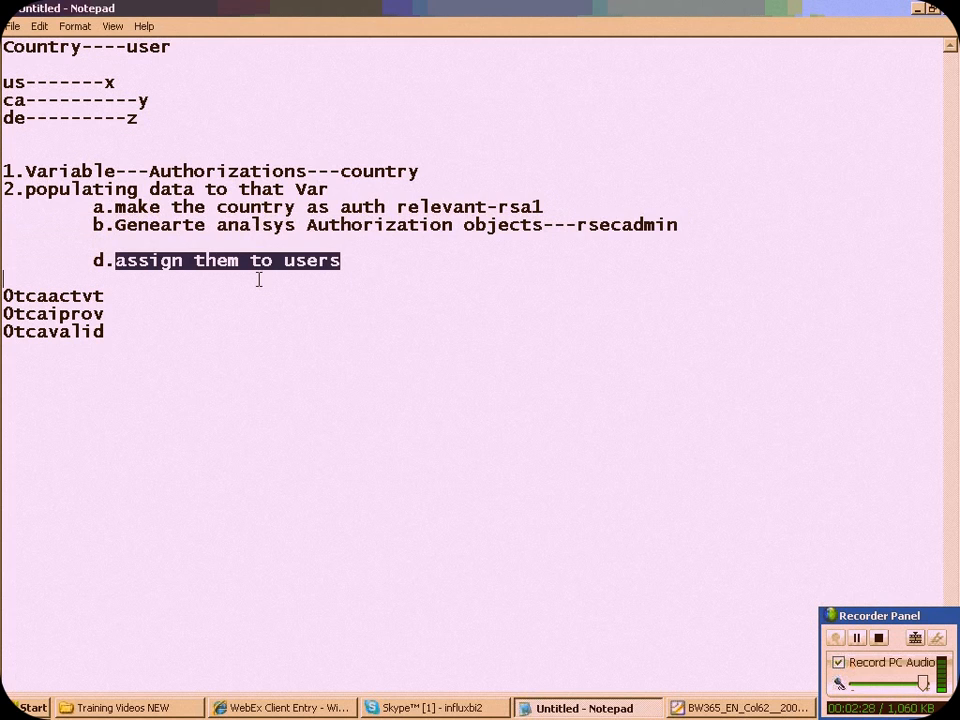
# Switch to the BW365_EN_Col62__2006.pdf in Foxit Reader and examine the "Assign authorizations to users" passage, including the ways of assigning them
pyautogui.click(720, 708)
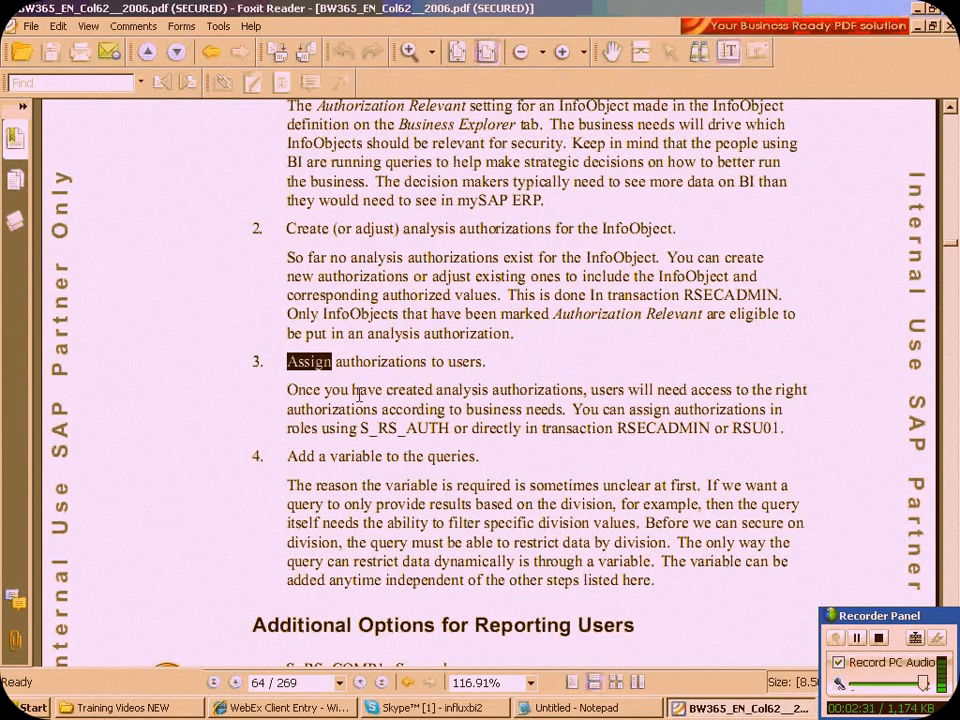
pyautogui.moveTo(285, 362); pyautogui.dragTo(557, 371)
pyautogui.click(416, 425)
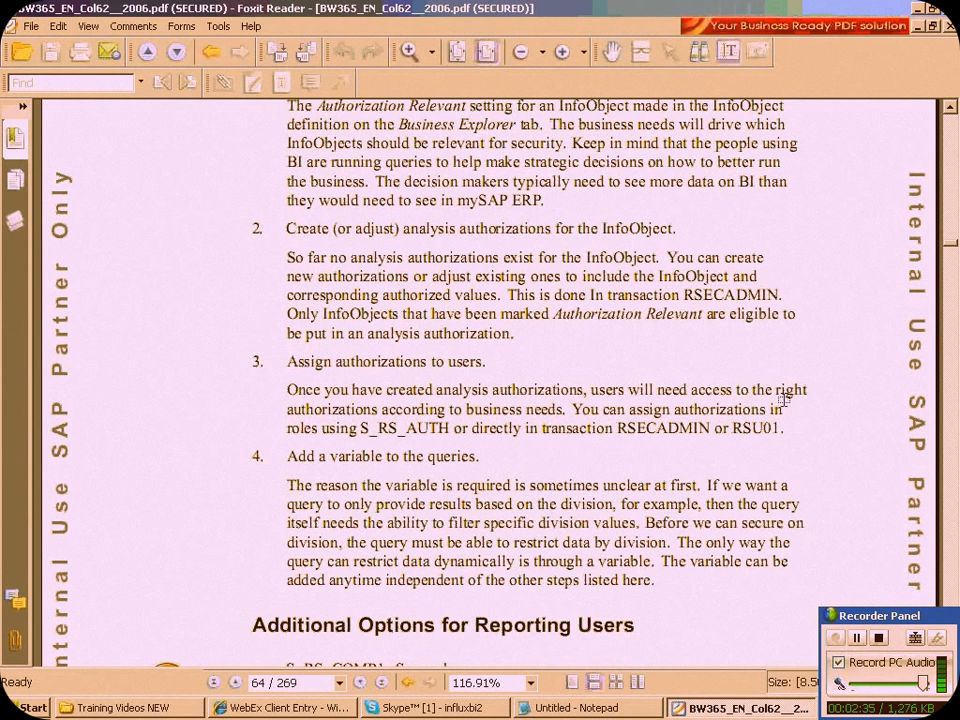
pyautogui.click(398, 409)
pyautogui.moveTo(786, 411); pyautogui.dragTo(743, 411)
pyautogui.click(371, 431)
pyautogui.moveTo(680, 431); pyautogui.dragTo(484, 411)
pyautogui.click(483, 449)
pyautogui.moveTo(786, 429); pyautogui.dragTo(723, 429)
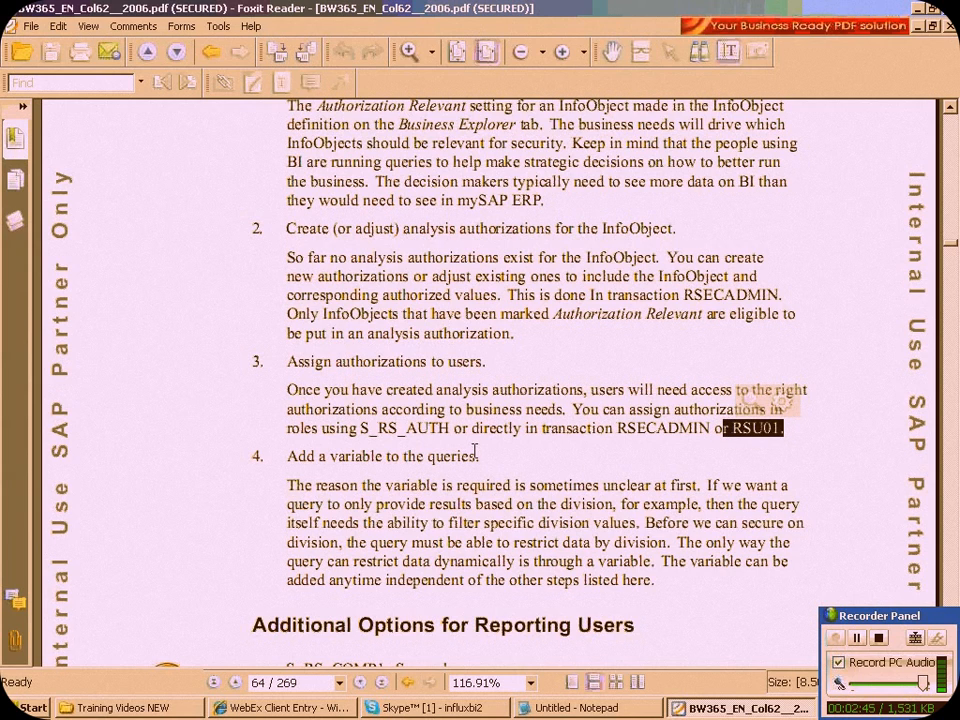
pyautogui.moveTo(614, 428); pyautogui.dragTo(711, 430)
# Append the transaction codes "-rsecadmin/rsu01" to sub-item "d.assign them to users" in the Notepad notes
pyautogui.click(575, 707)
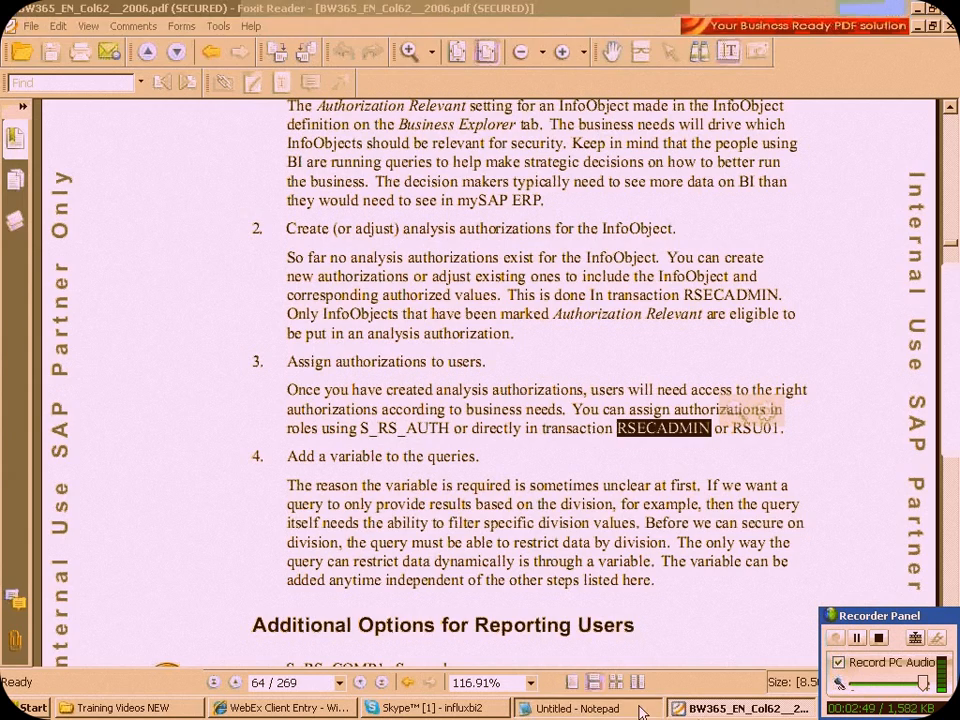
pyautogui.click(357, 263)
pyautogui.write('-rse')
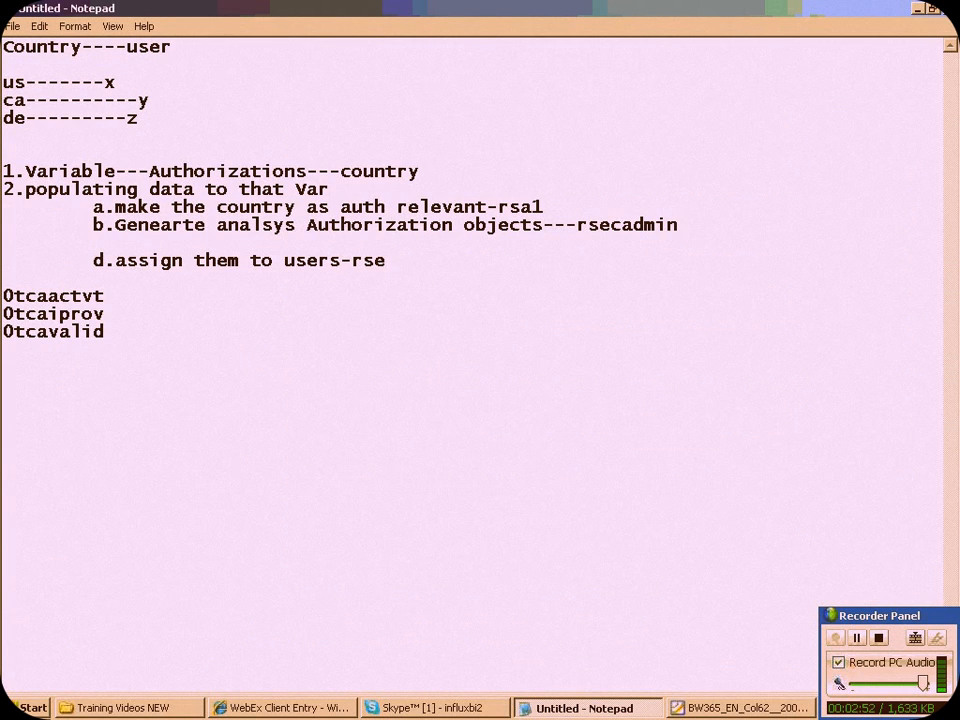
pyautogui.write('cadmin/rsu01')
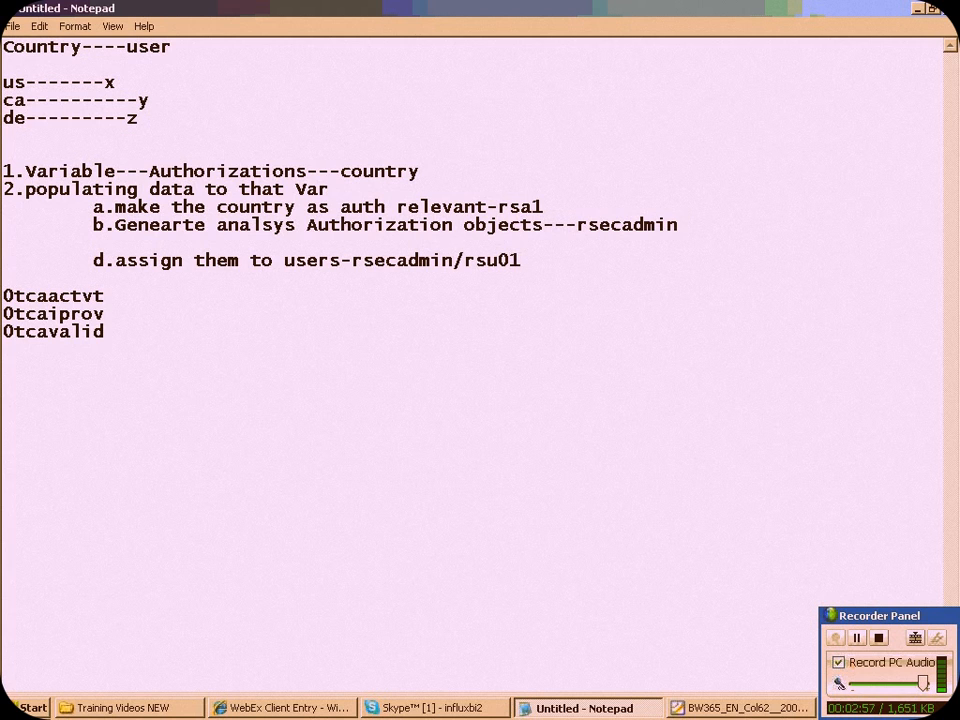
# Switch to the BW365 PDF, examine the "Add a variable to the queries" passage, and continue on to Exercise 3 on InfoObject-level security
pyautogui.click(739, 708)
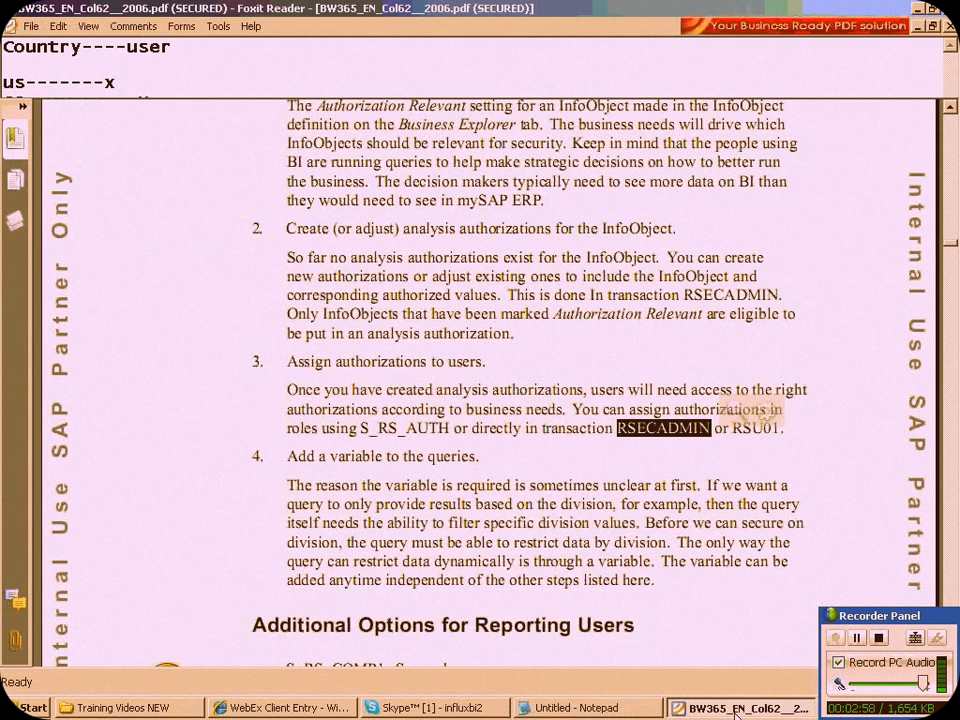
pyautogui.scroll(-1, 622, 641)
pyautogui.scroll(-1, 625, 645)
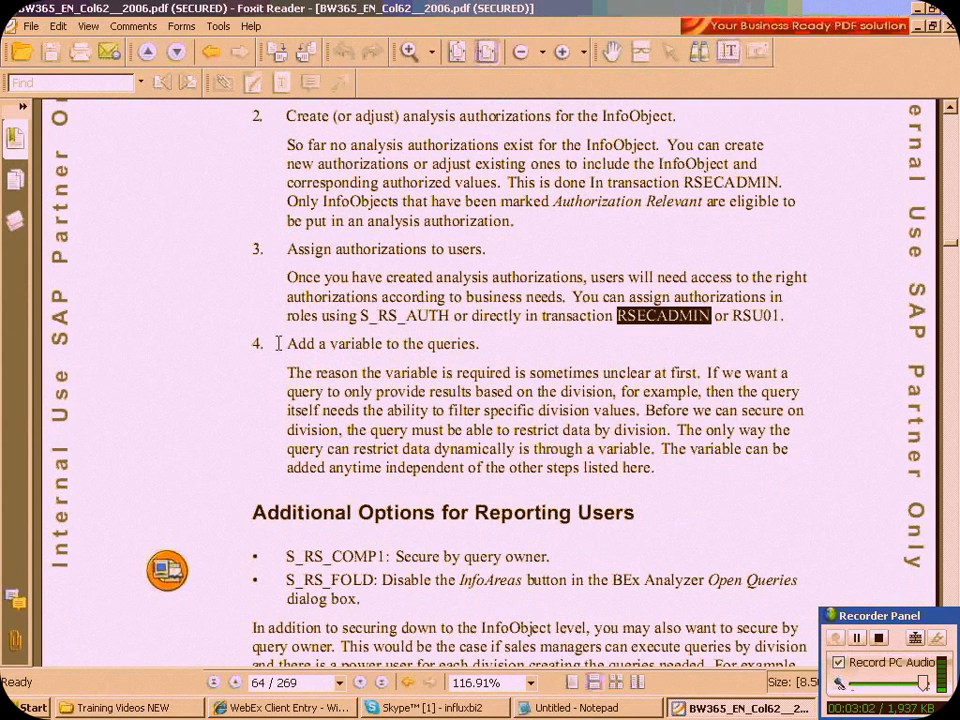
pyautogui.moveTo(287, 343); pyautogui.dragTo(514, 391)
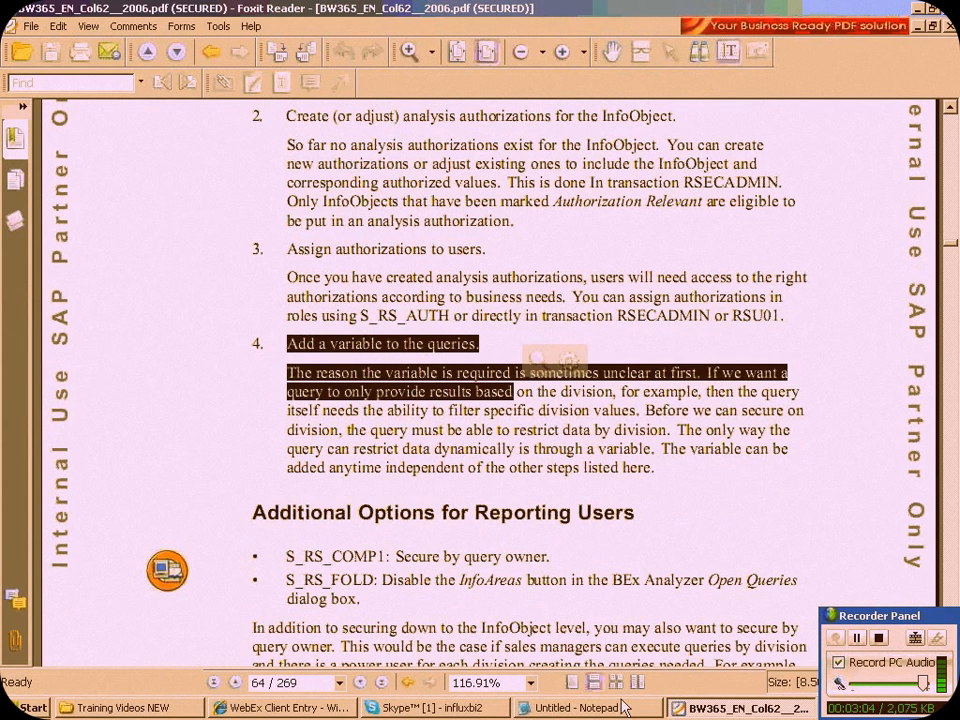
pyautogui.scroll(-4, 582, 653)
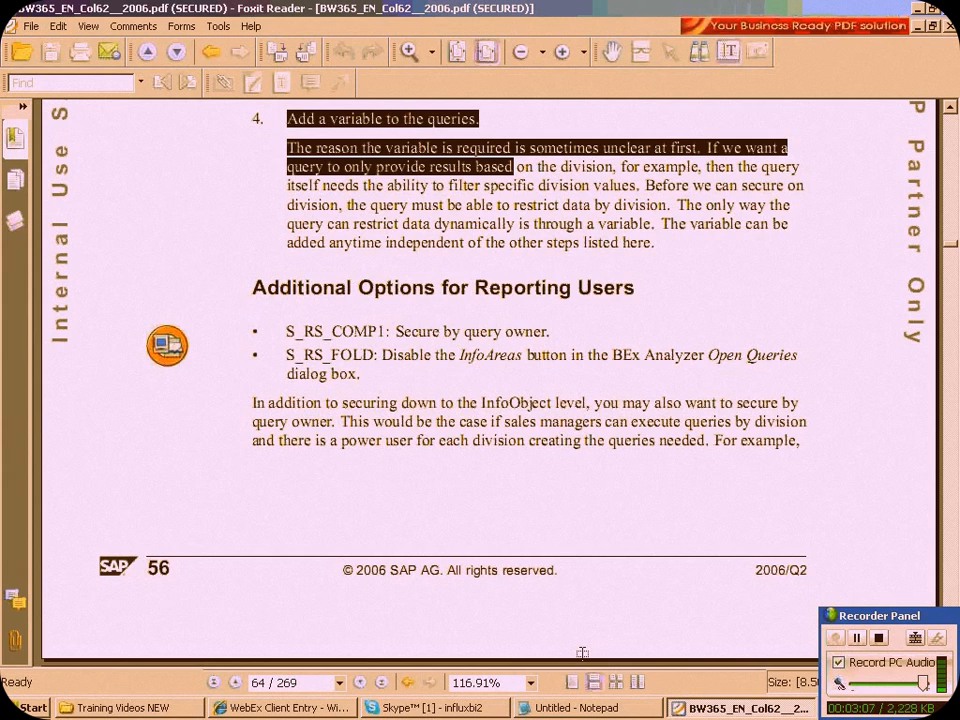
pyautogui.scroll(-1, 582, 653)
pyautogui.scroll(-5, 582, 653)
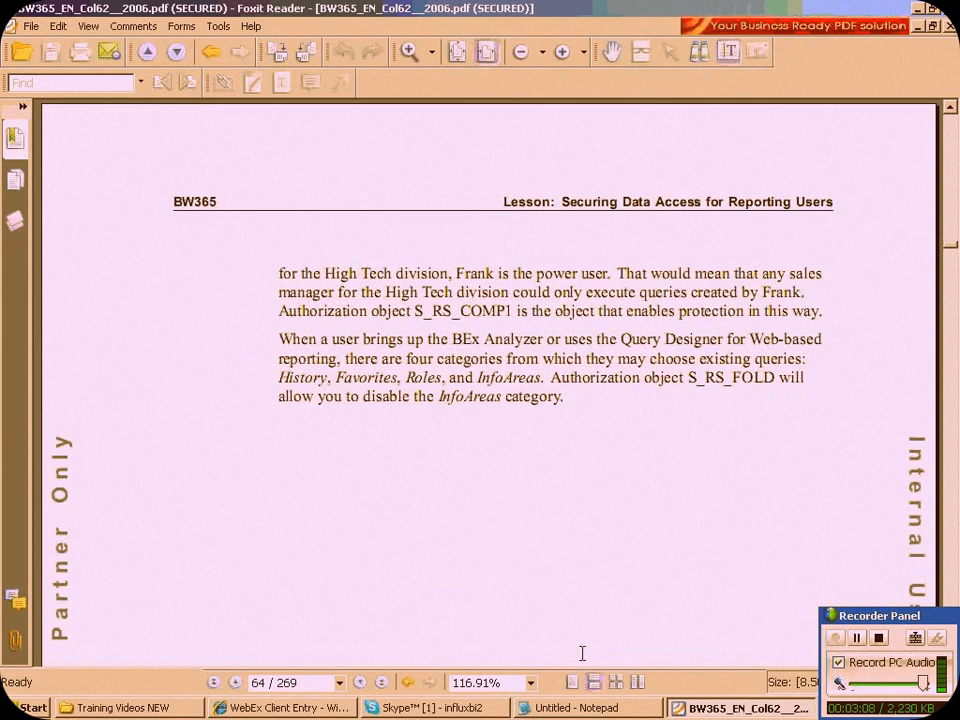
pyautogui.scroll(-15, 582, 653)
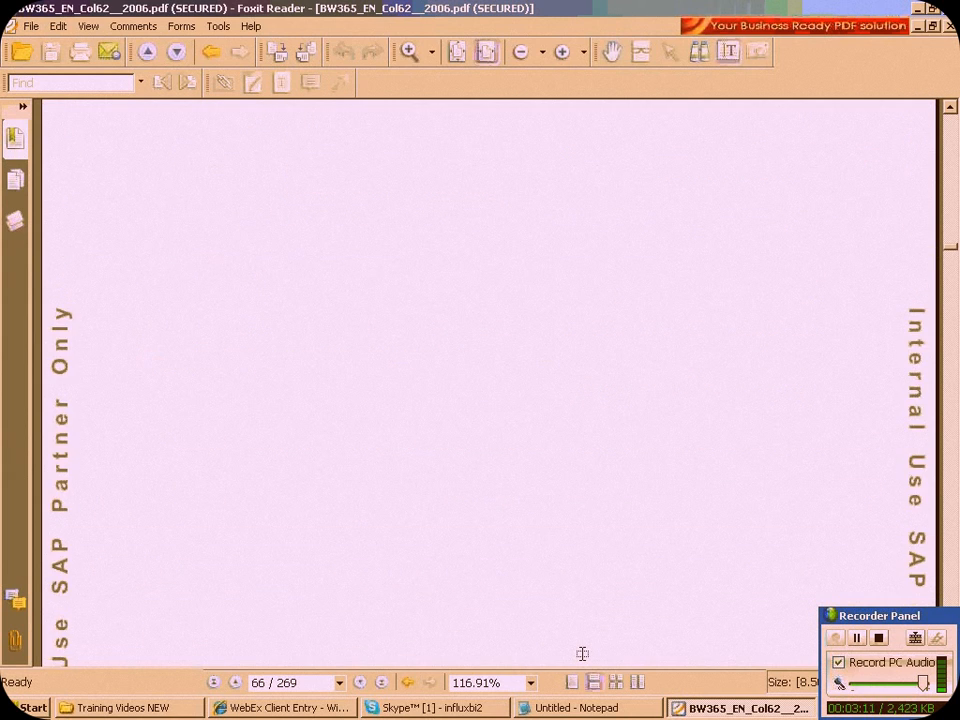
pyautogui.scroll(-10, 582, 653)
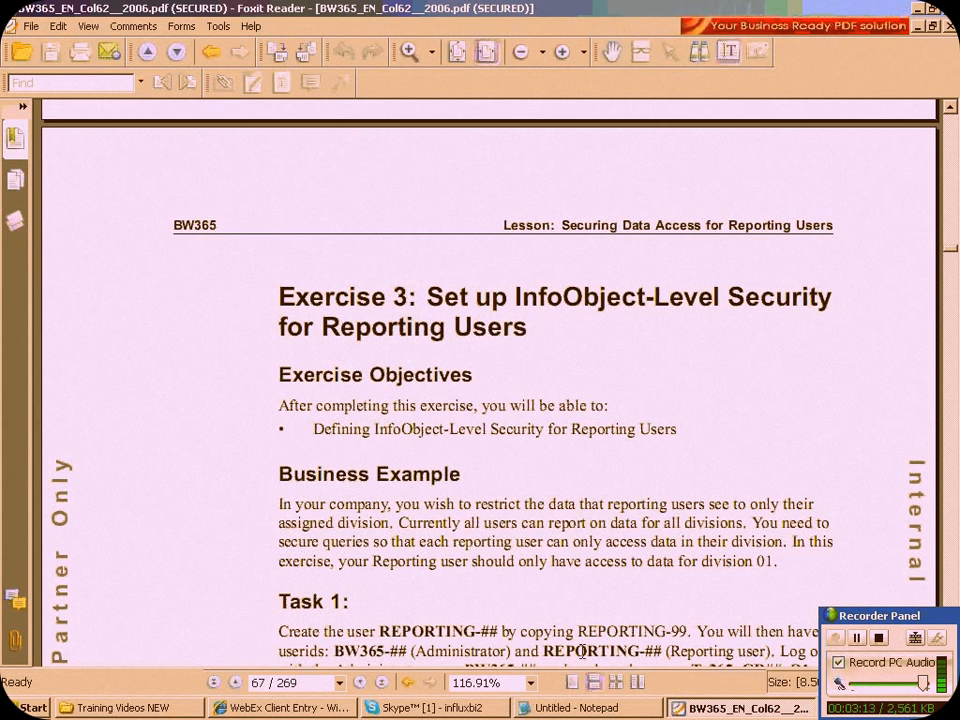
pyautogui.scroll(-1, 580, 640)
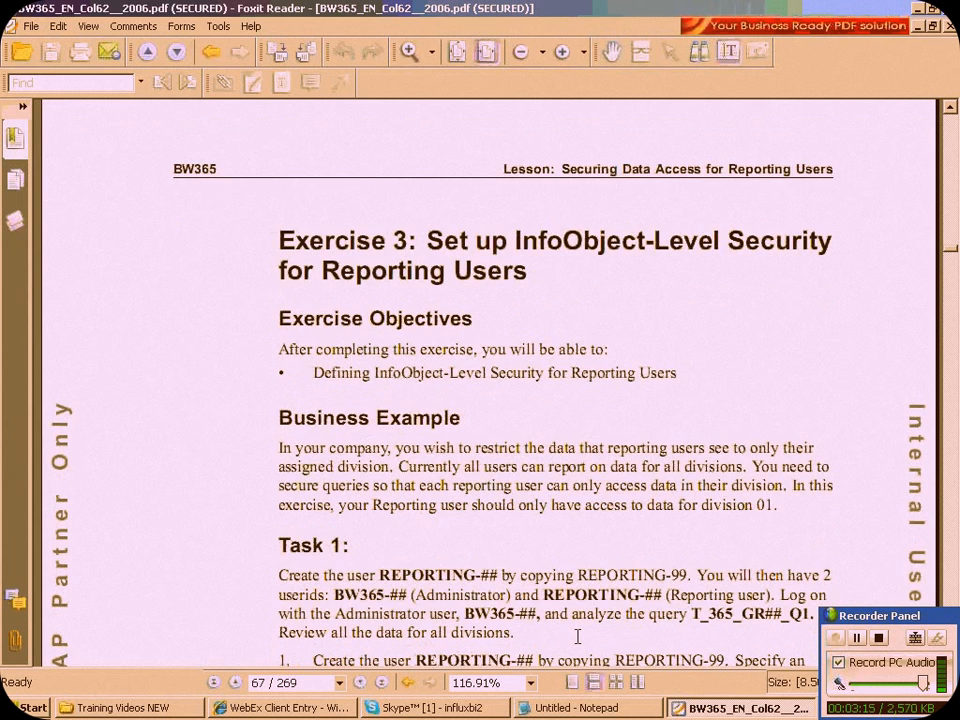
# Read Tasks 1 and 2 of Exercise 3, covering the reporting user and the authorization-relevant InfoObject T_DIV_365
pyautogui.scroll(-7, 577, 636)
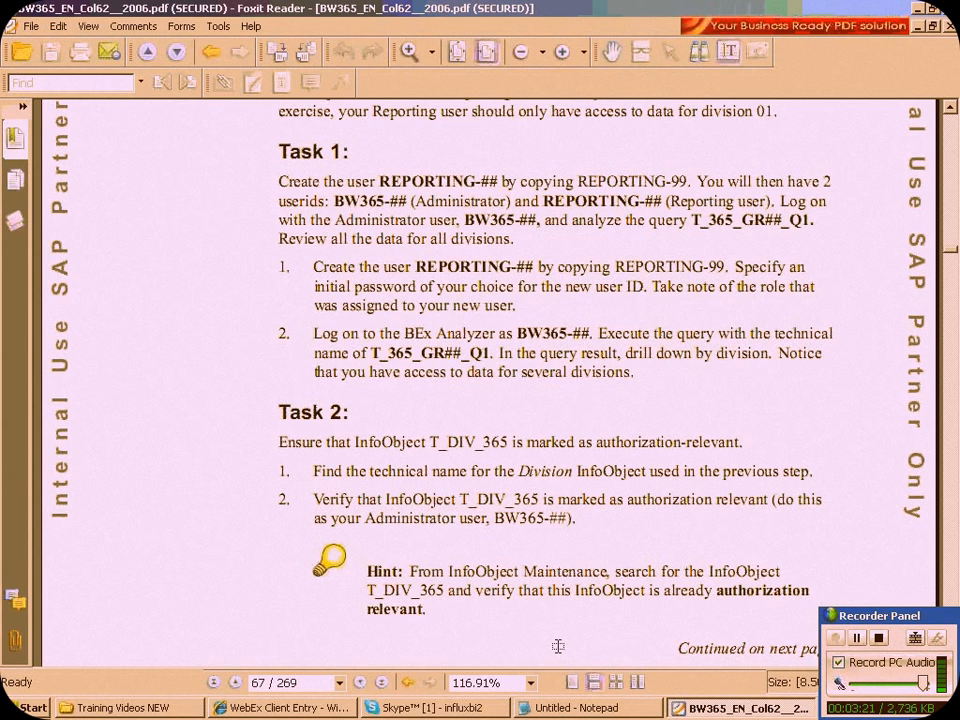
pyautogui.moveTo(367, 175); pyautogui.dragTo(741, 314)
pyautogui.click(359, 424)
pyautogui.moveTo(380, 326); pyautogui.dragTo(599, 393)
pyautogui.click(422, 424)
pyautogui.scroll(-1, 424, 421)
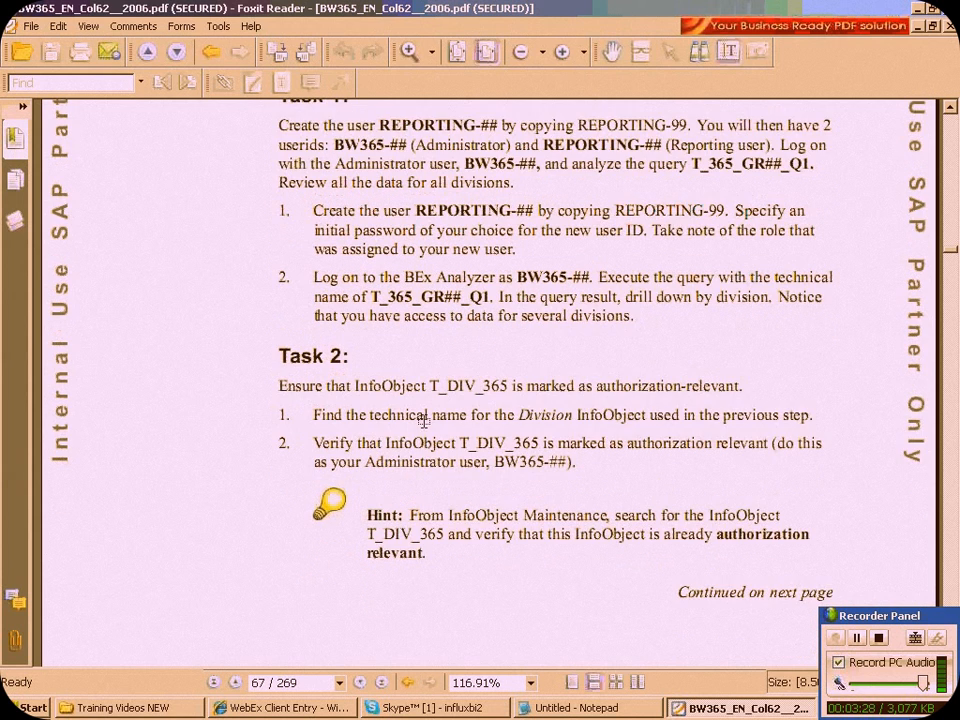
pyautogui.scroll(-1, 424, 421)
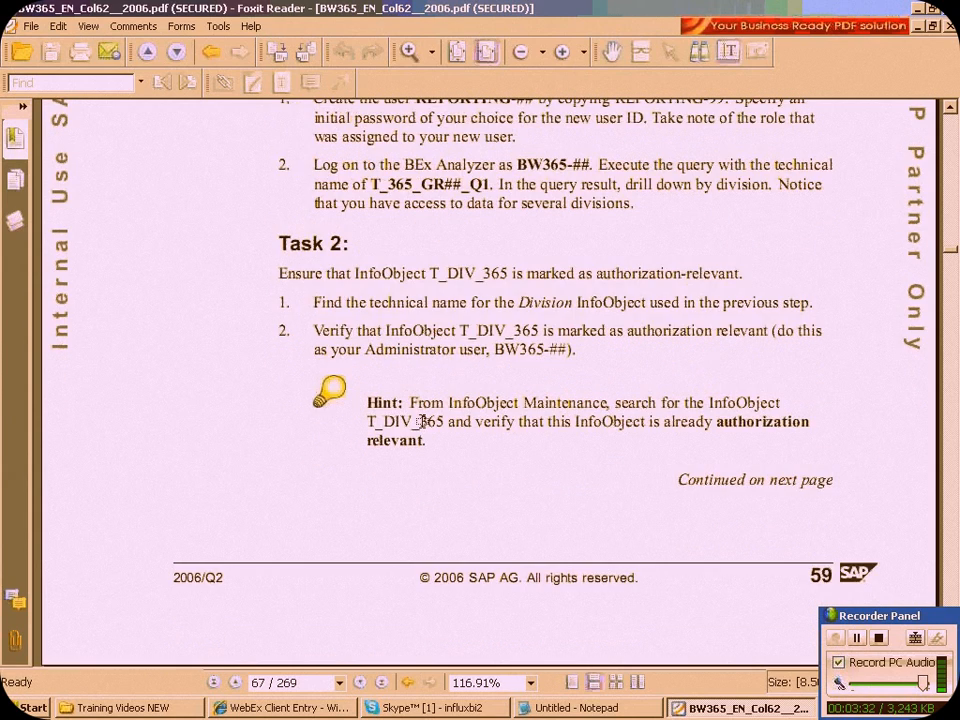
# Examine Tasks 3 and 4, including the special characteristics 0TCAACTVT, 0TCAIPROV and 0TCAVALID, and look back over the earlier tasks
pyautogui.scroll(-3, 420, 421)
pyautogui.scroll(-10, 418, 421)
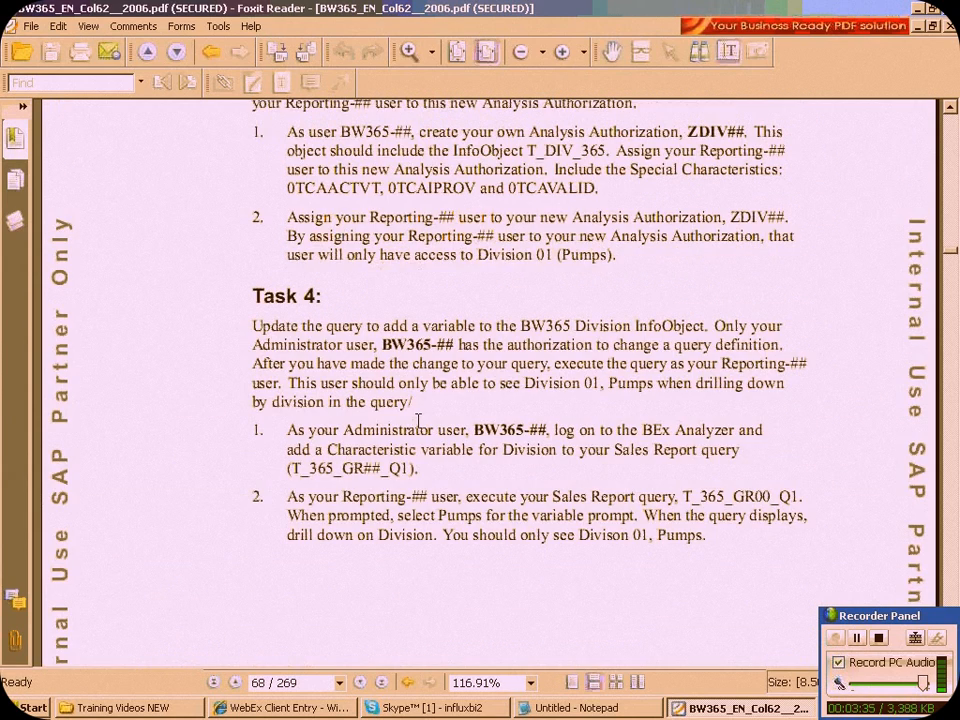
pyautogui.scroll(2, 418, 421)
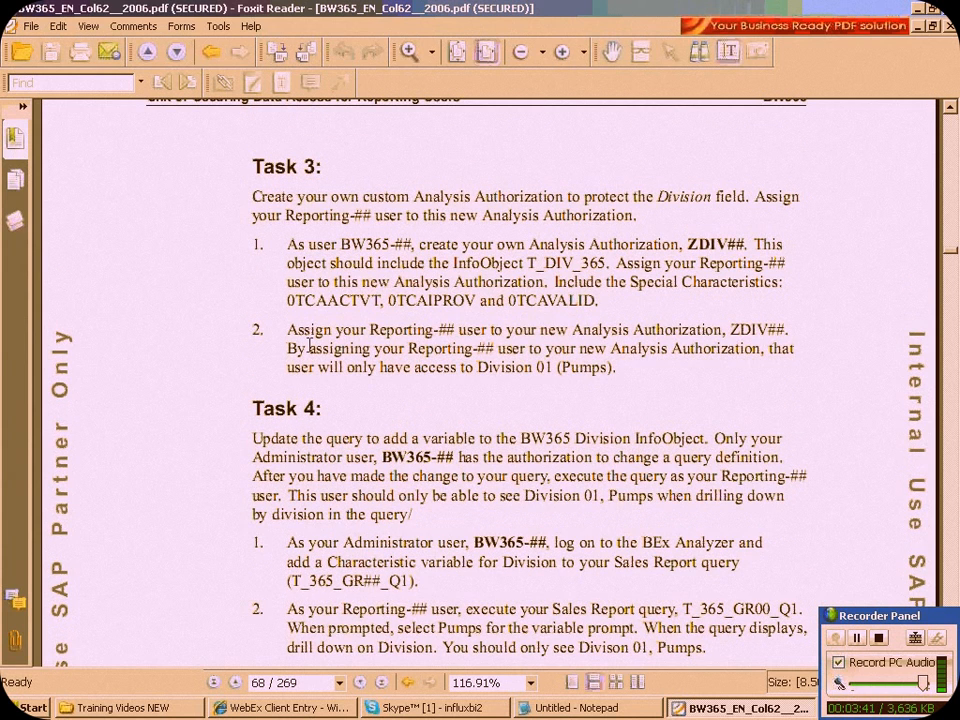
pyautogui.moveTo(275, 300); pyautogui.dragTo(611, 300)
pyautogui.click(549, 540)
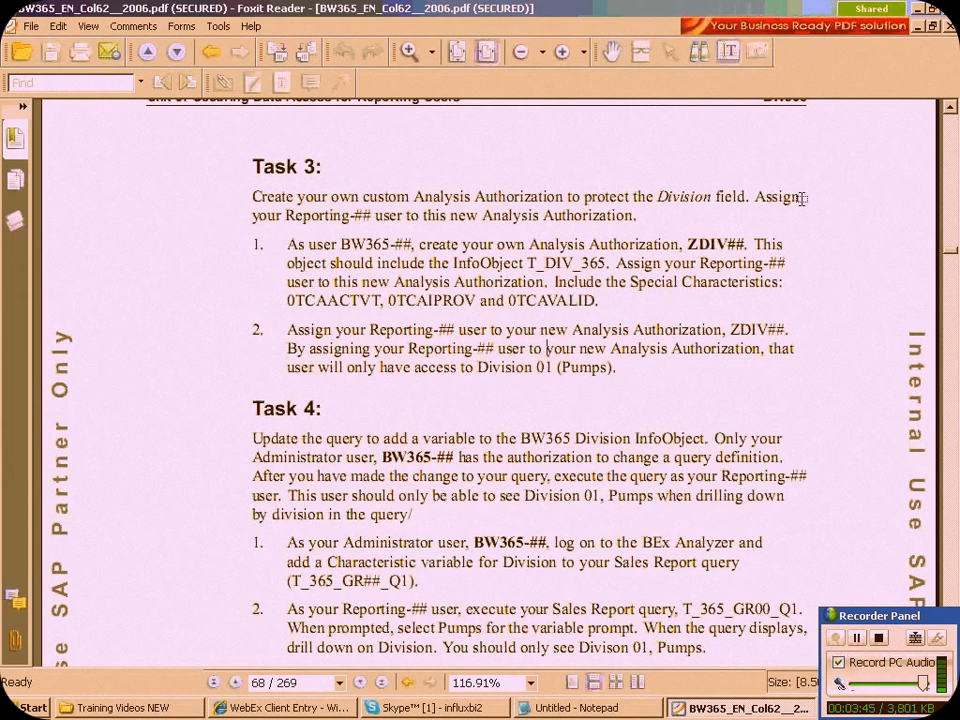
pyautogui.scroll(1, 678, 308)
pyautogui.scroll(5, 678, 308)
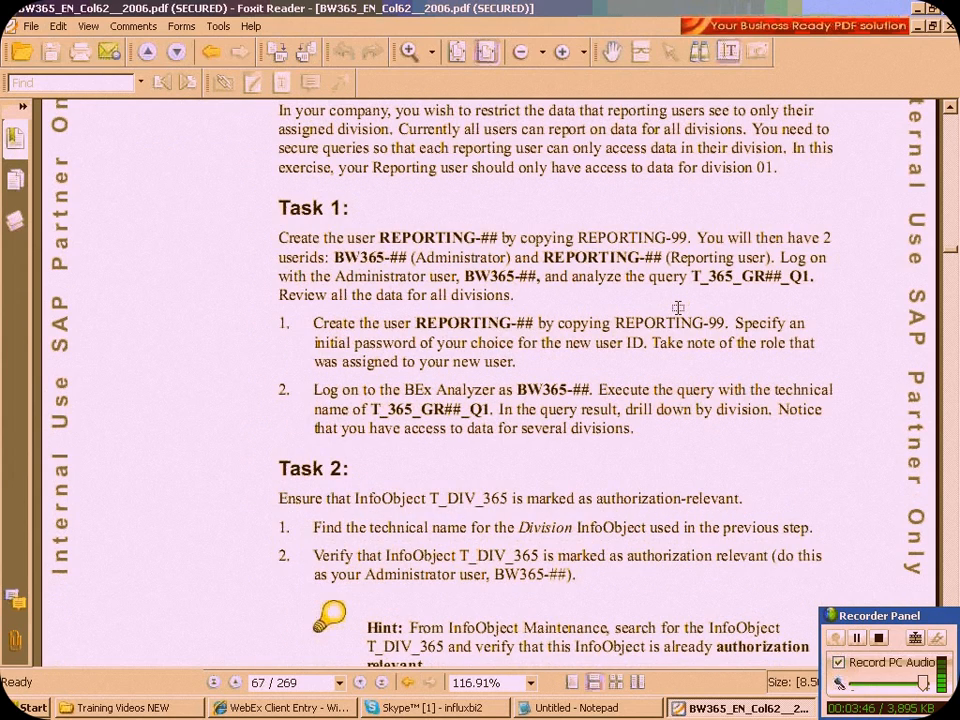
pyautogui.scroll(1, 678, 308)
# Highlight the "Variable---Authorizations---country" line in Notepad, then close the Training Videos NEW folder window and show the desktop
pyautogui.hotkey('alt', 'Tab')
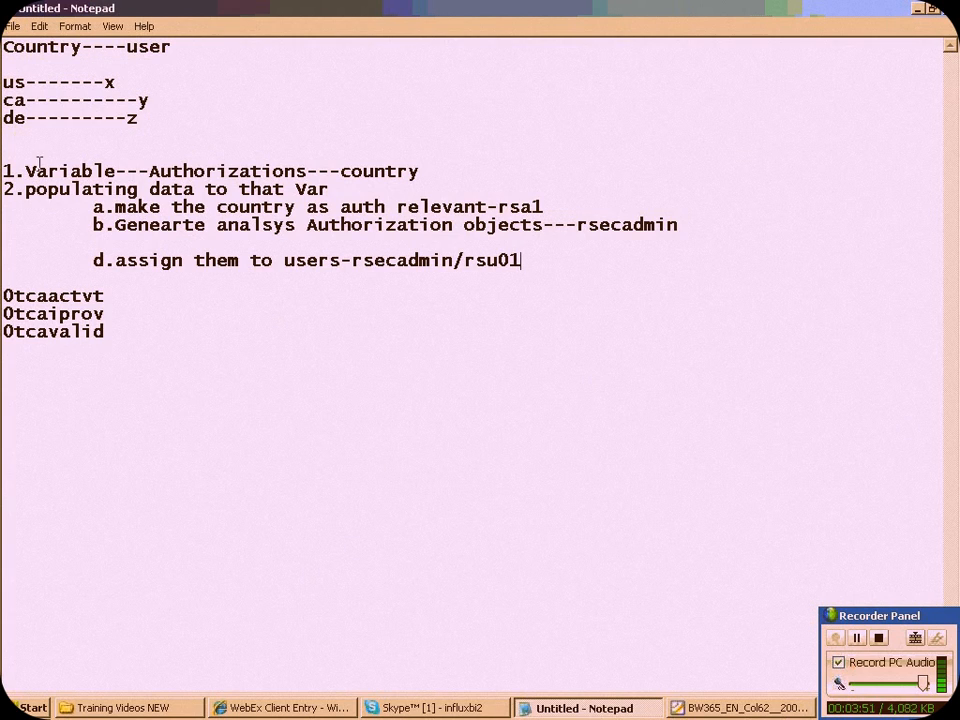
pyautogui.moveTo(26, 171); pyautogui.dragTo(419, 171)
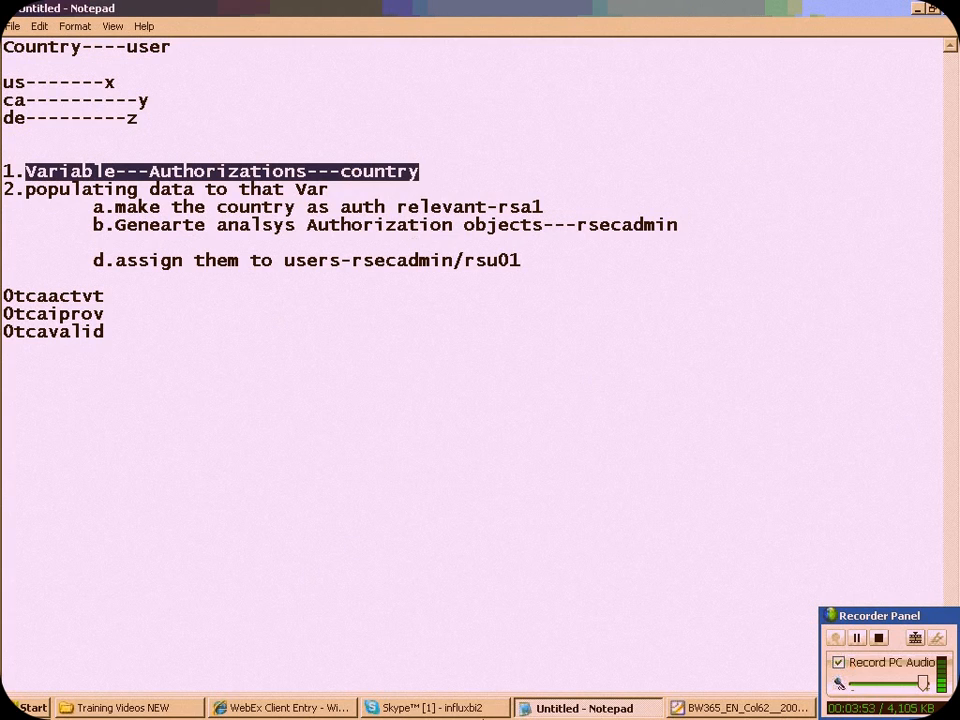
pyautogui.rightClick(130, 705)
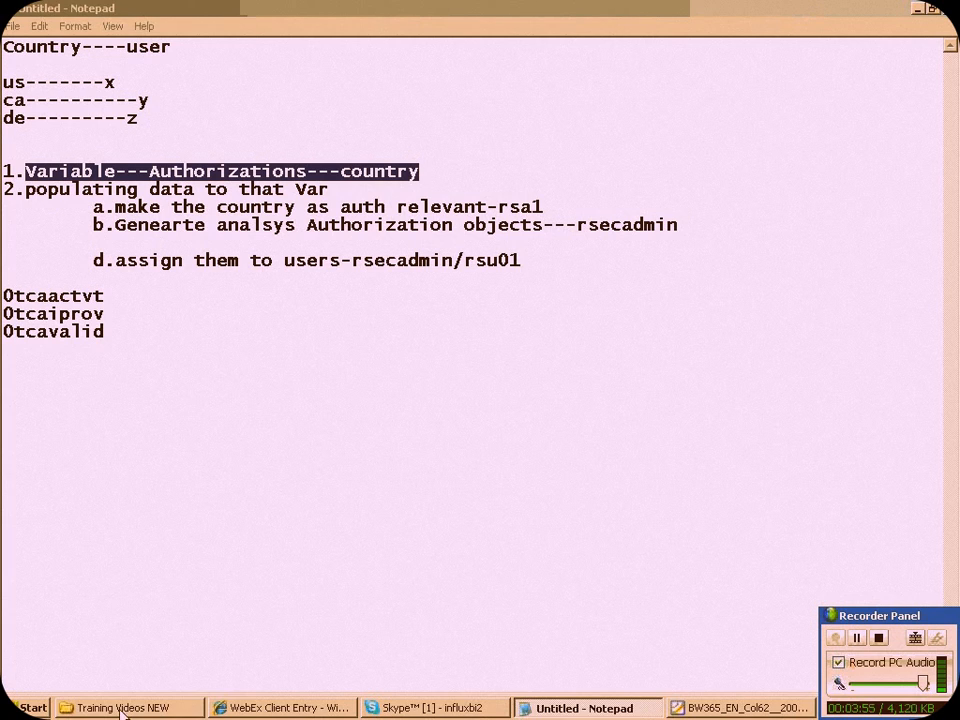
pyautogui.click(140, 697)
pyautogui.press('super+d')
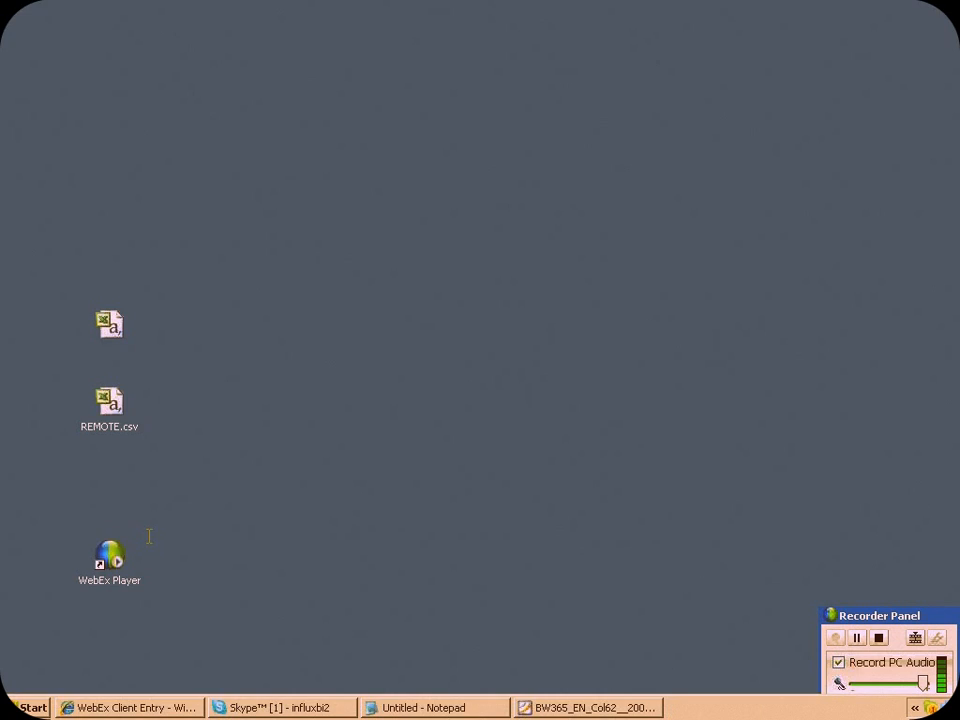
# Start Remote Desktop Connection with the mstsc command and connect to the computer 180.151.76.75
pyautogui.press('super+r')
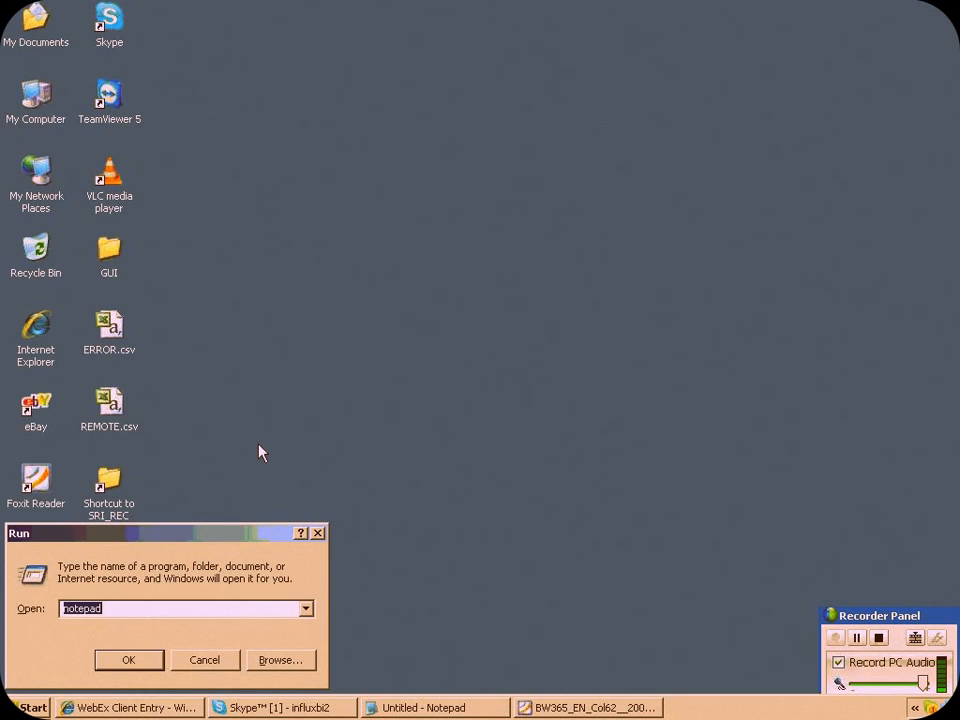
pyautogui.write('mstsc')
pyautogui.press('Return')
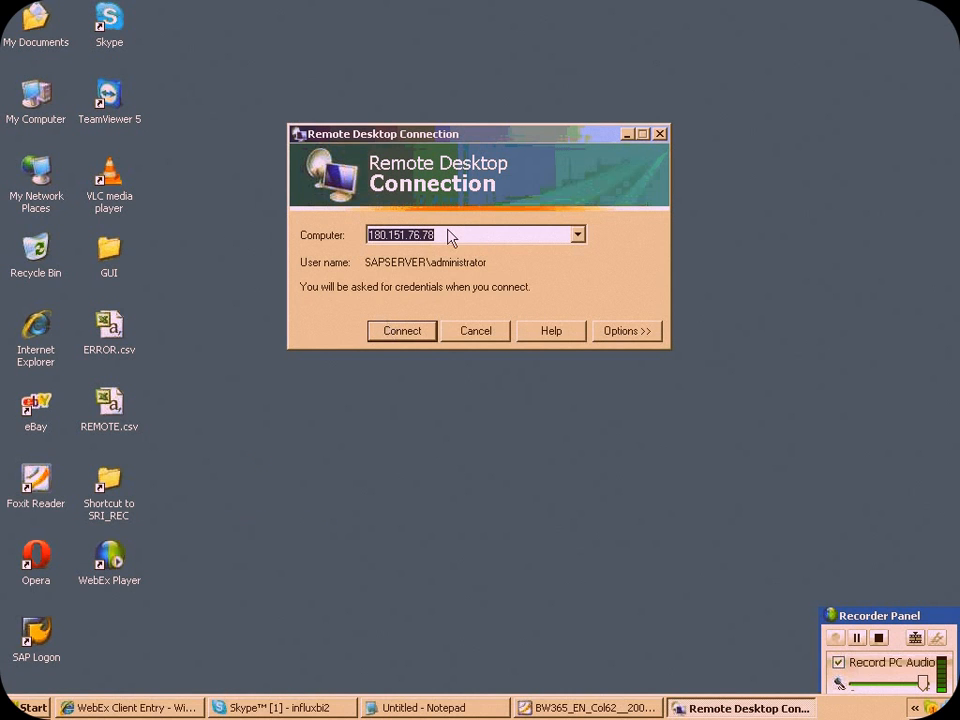
pyautogui.click(451, 233)
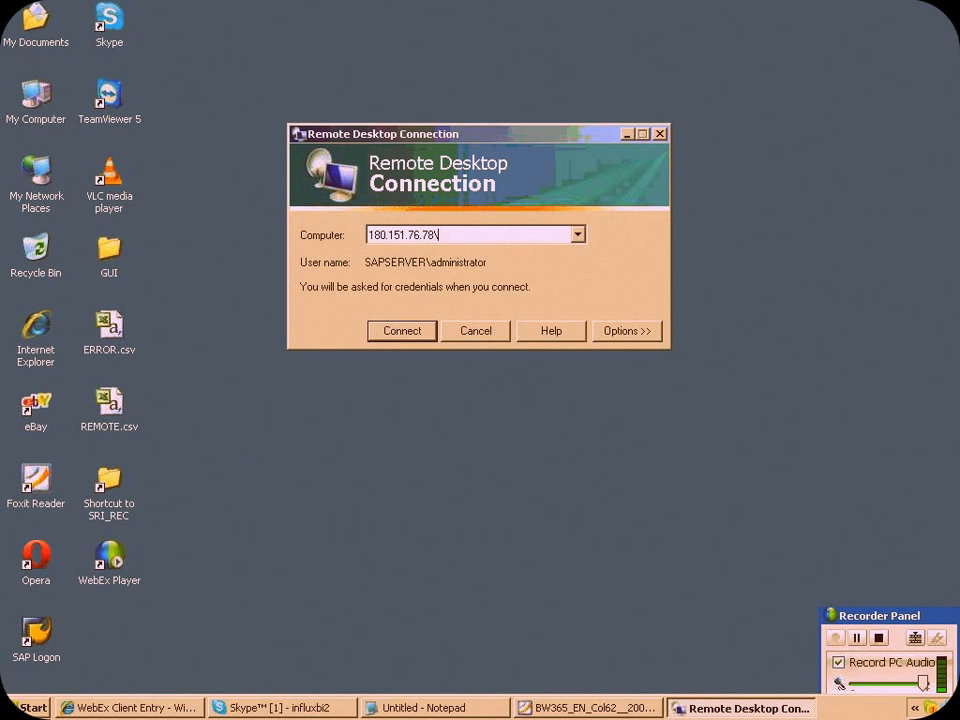
pyautogui.press('BackSpace')
pyautogui.write('5')
pyautogui.press('Return')
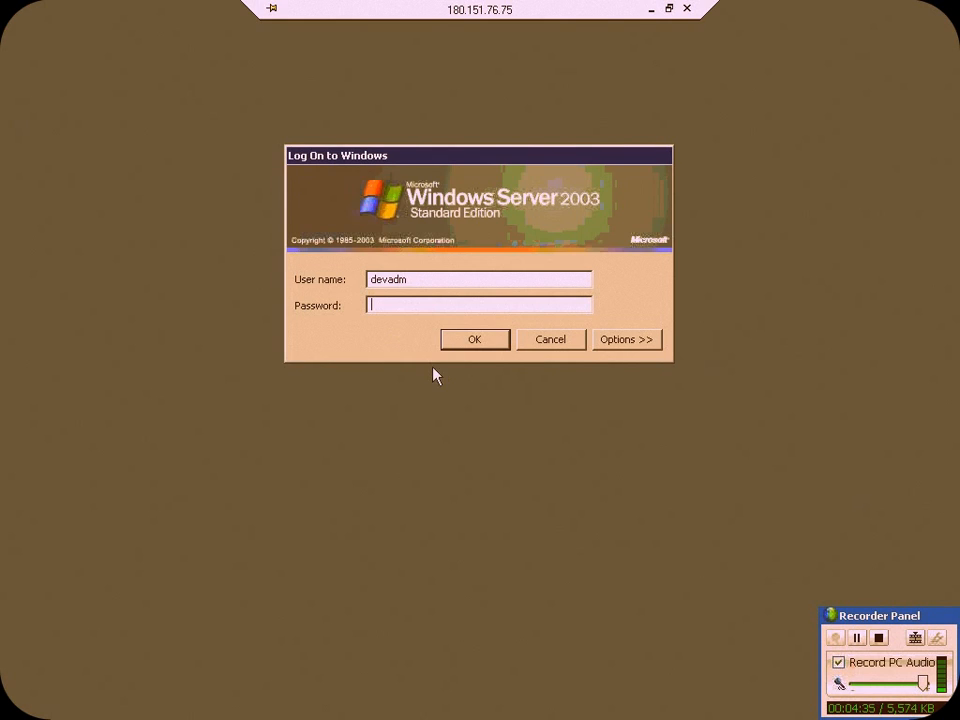
# Enter the account password for devadm and log on to the Windows Server 2003 machine
pyautogui.write('*******')
pyautogui.press('Return')
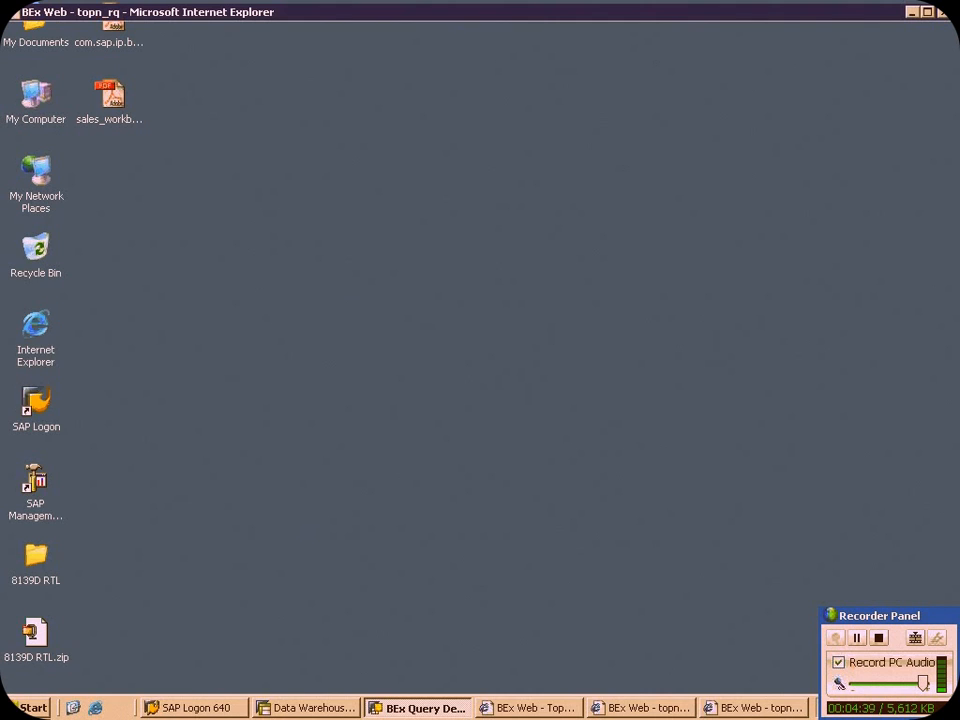
# Launch the Business Explorer Query Designer on the remote server
pyautogui.click(31, 707)
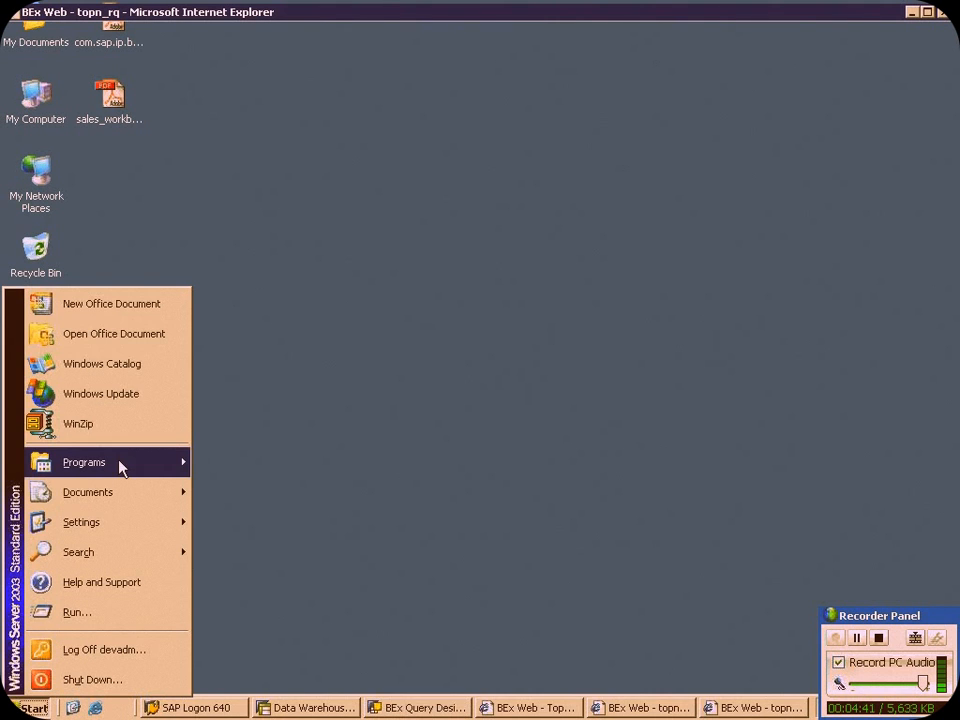
pyautogui.moveTo(118, 462)
pyautogui.moveTo(304, 462)
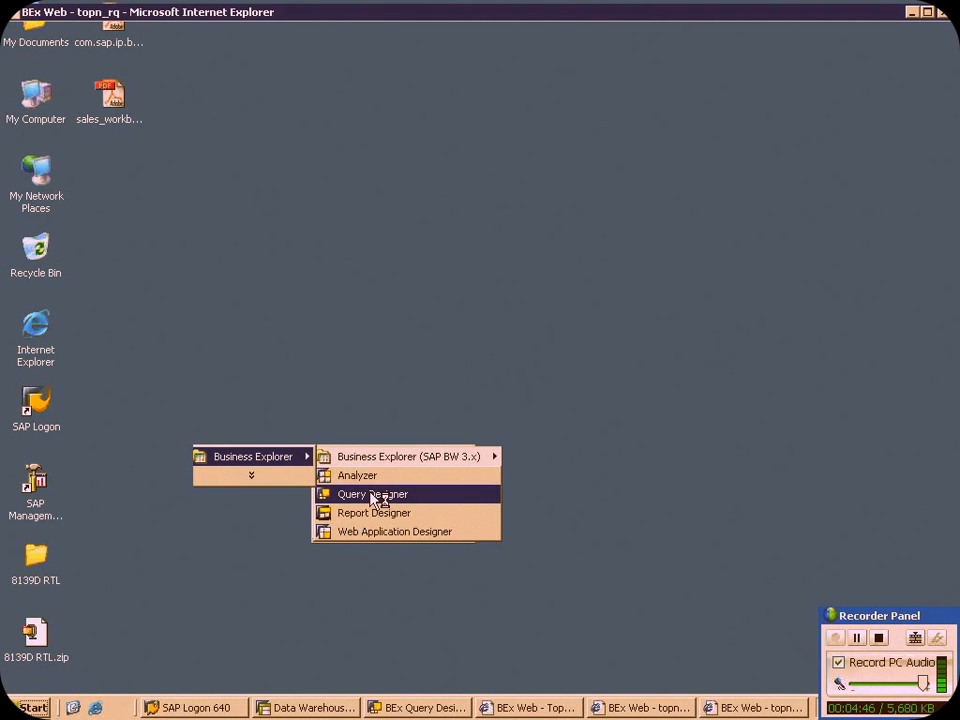
# Close the leftover BEx Web browser windows for Topn_sq and topn_rq along with their session pop-ups
pyautogui.rightClick(550, 707)
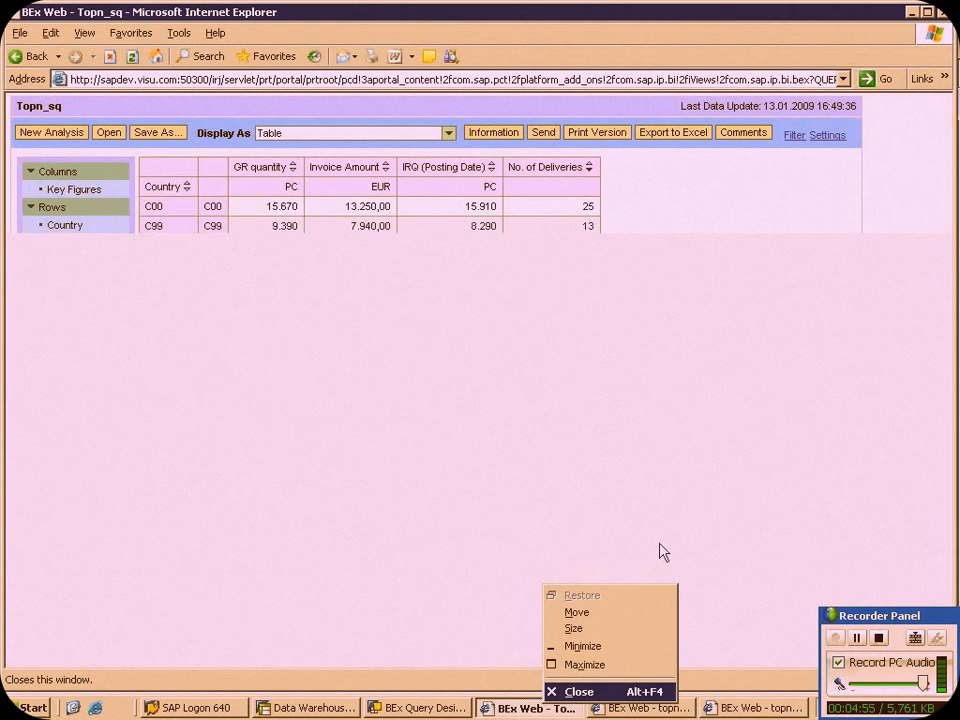
pyautogui.click(659, 552)
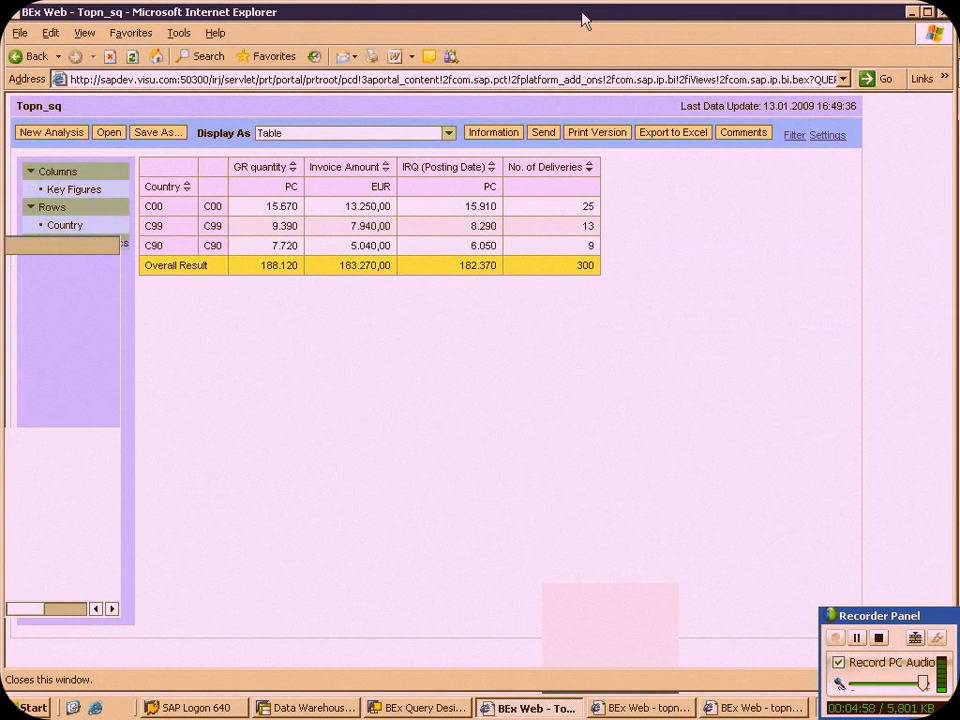
pyautogui.click(666, 707)
pyautogui.rightClick(665, 708)
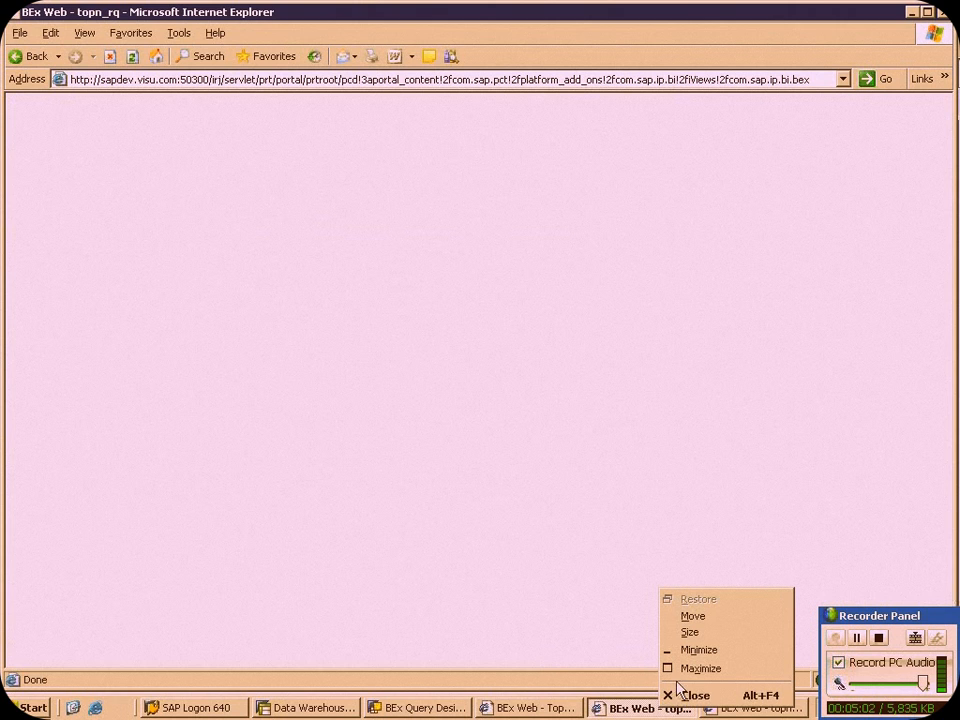
pyautogui.click(696, 695)
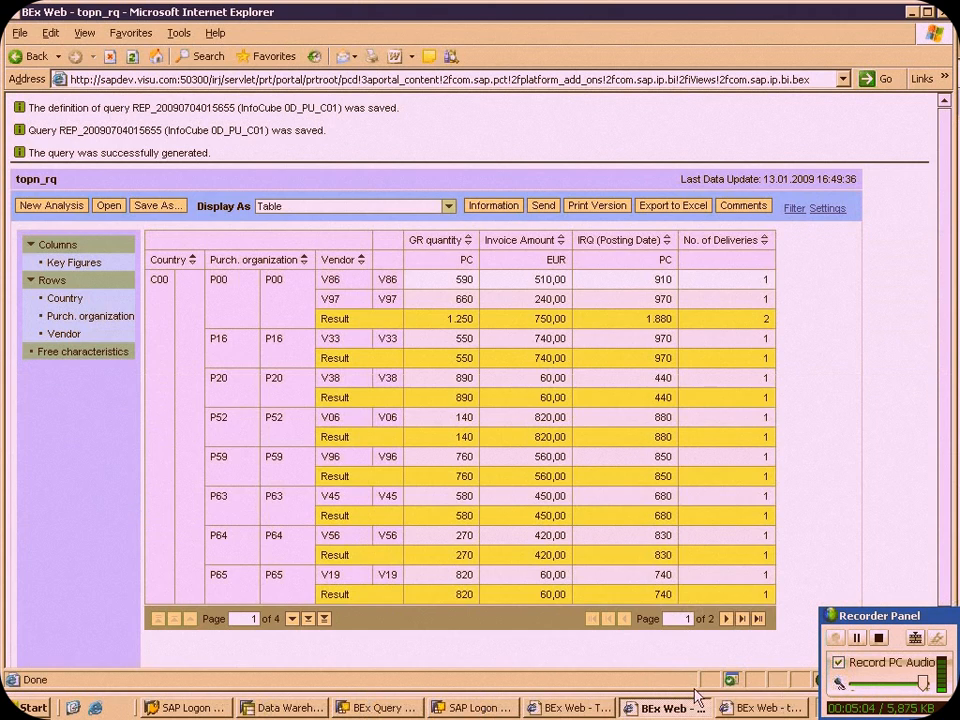
pyautogui.rightClick(769, 708)
pyautogui.click(783, 693)
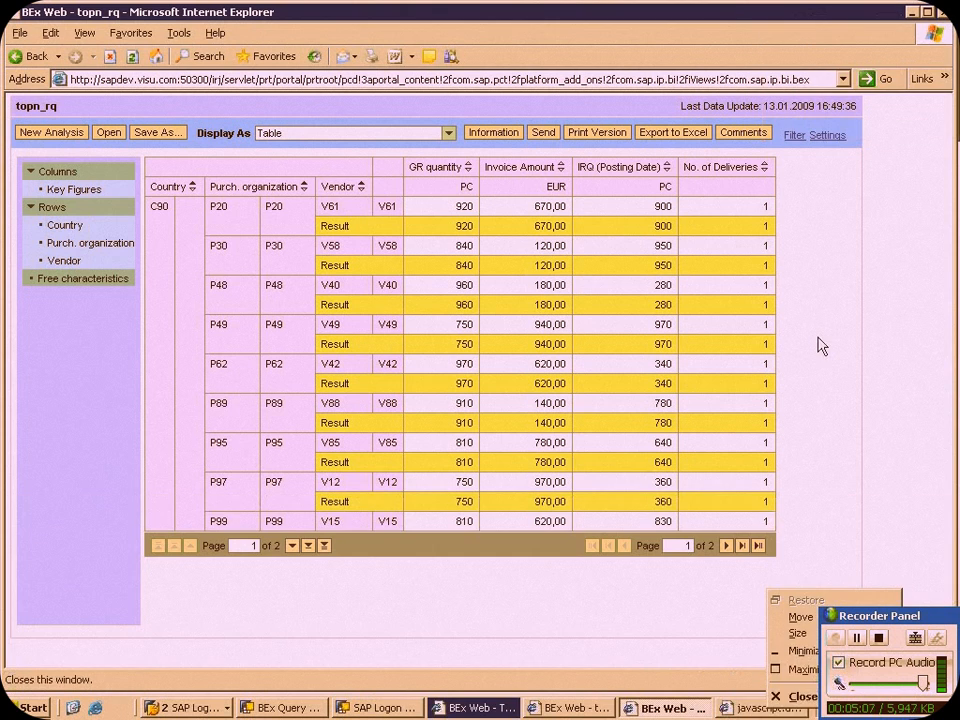
pyautogui.click(797, 695)
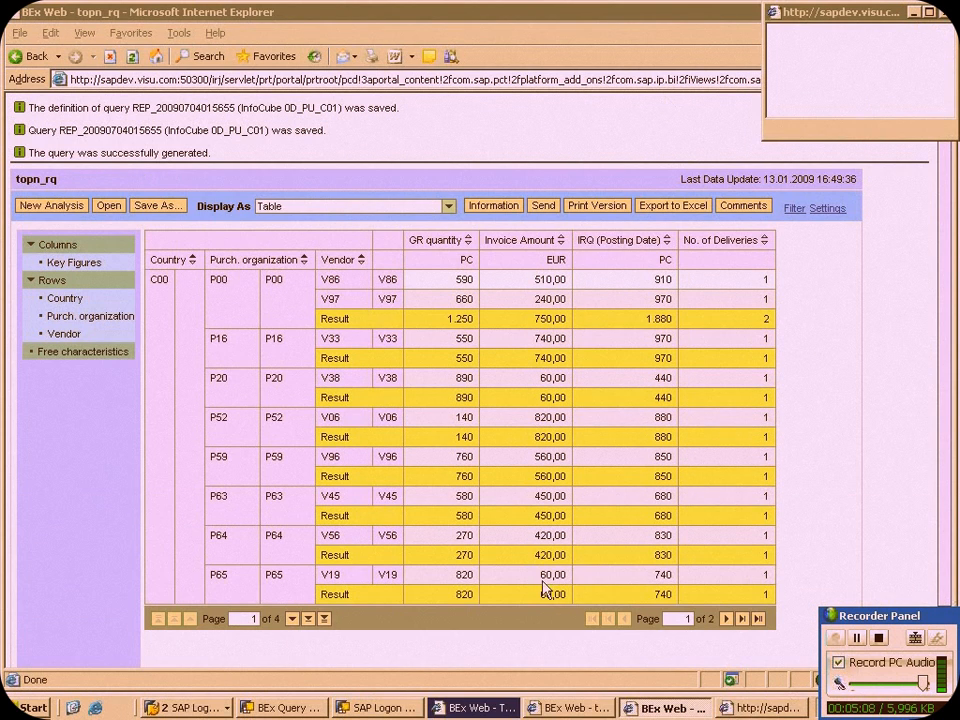
pyautogui.rightClick(768, 708)
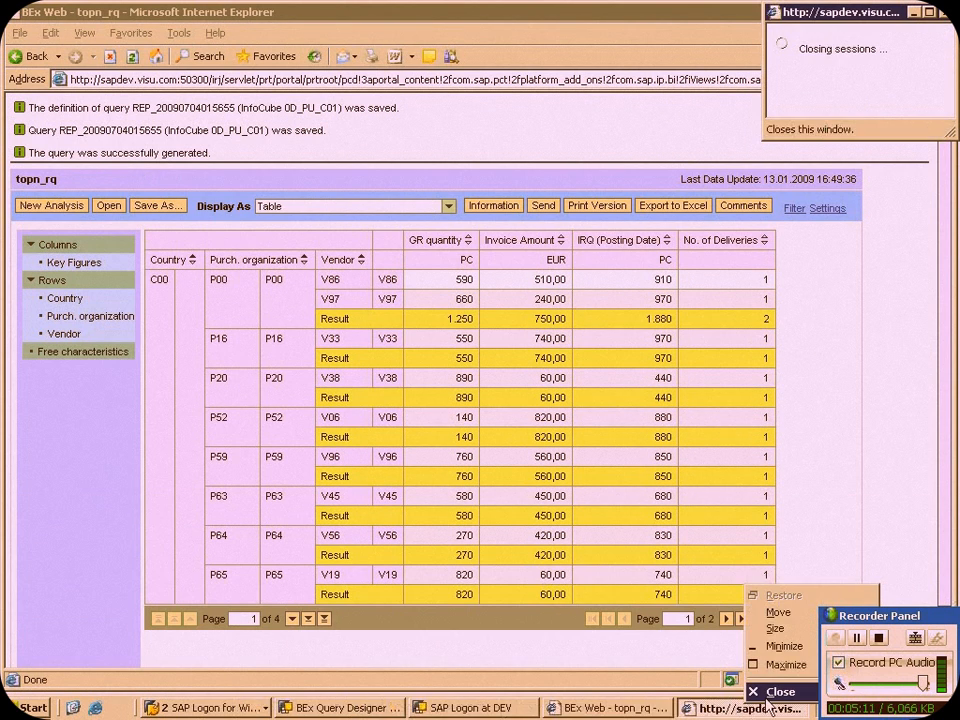
pyautogui.click(766, 698)
pyautogui.rightClick(738, 709)
pyautogui.click(759, 697)
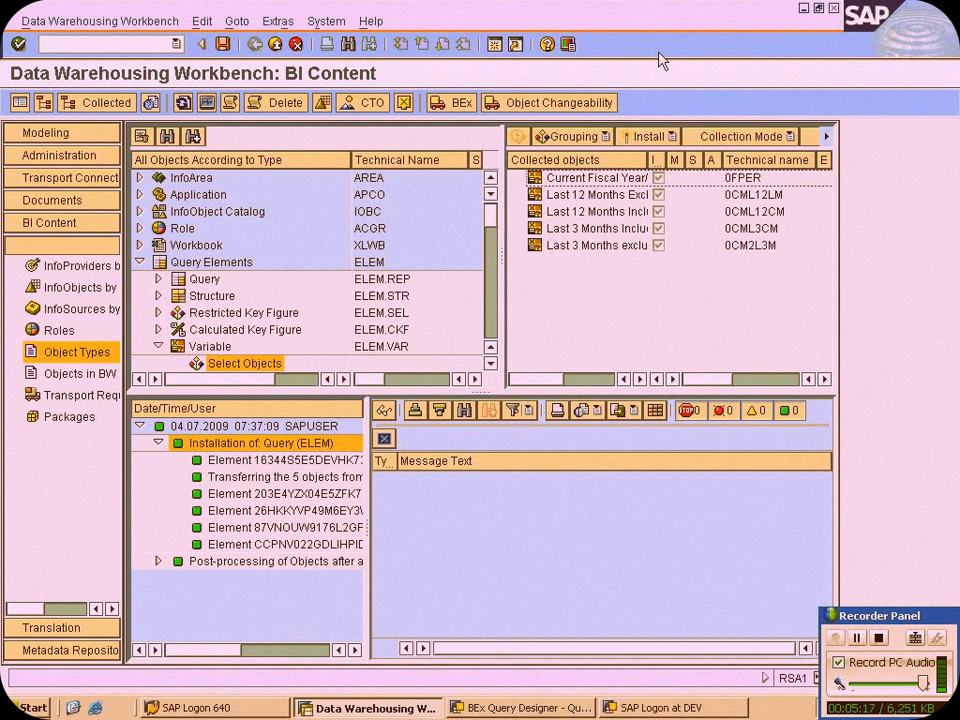
# Create a new query on the Purchasing Data InfoProvider from the SAP Demo InfoArea, discarding the unsaved changes to Topn_sq
pyautogui.click(641, 706)
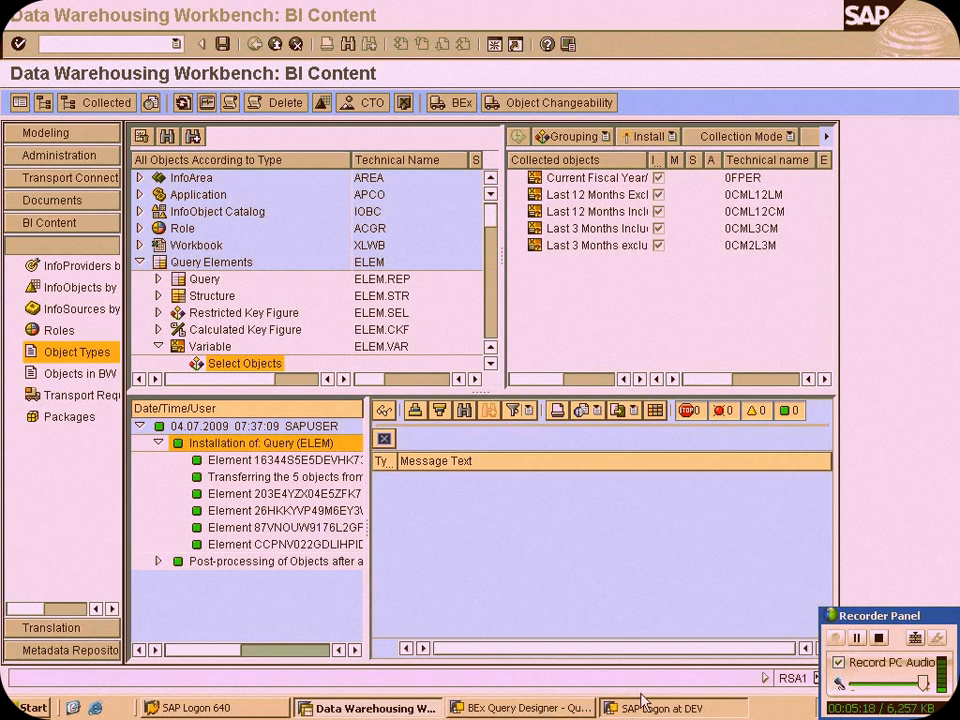
pyautogui.click(551, 707)
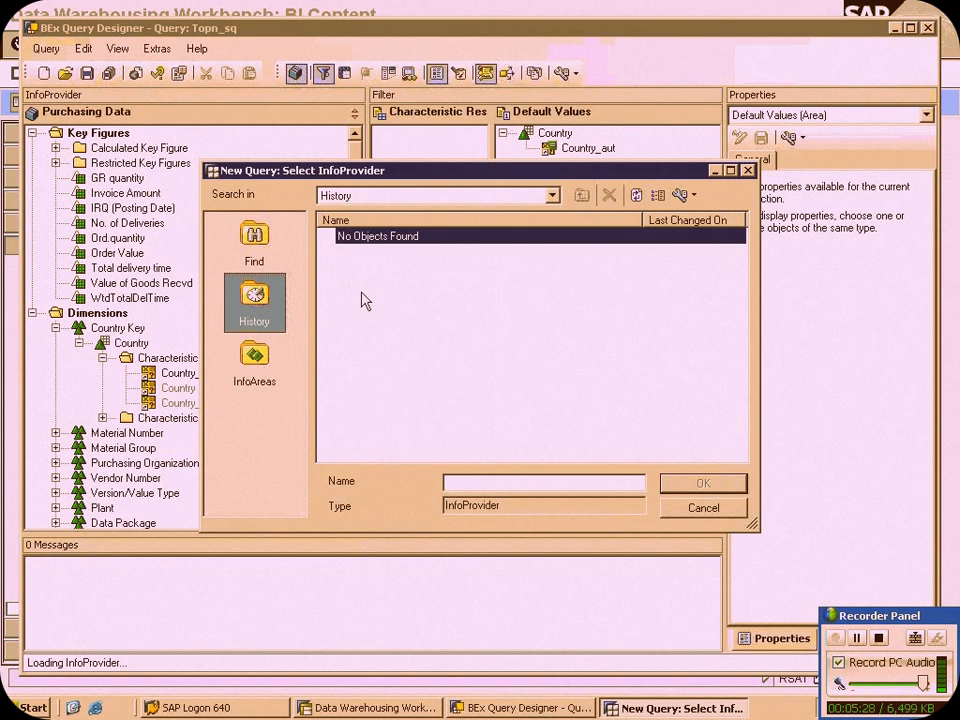
pyautogui.click(254, 358)
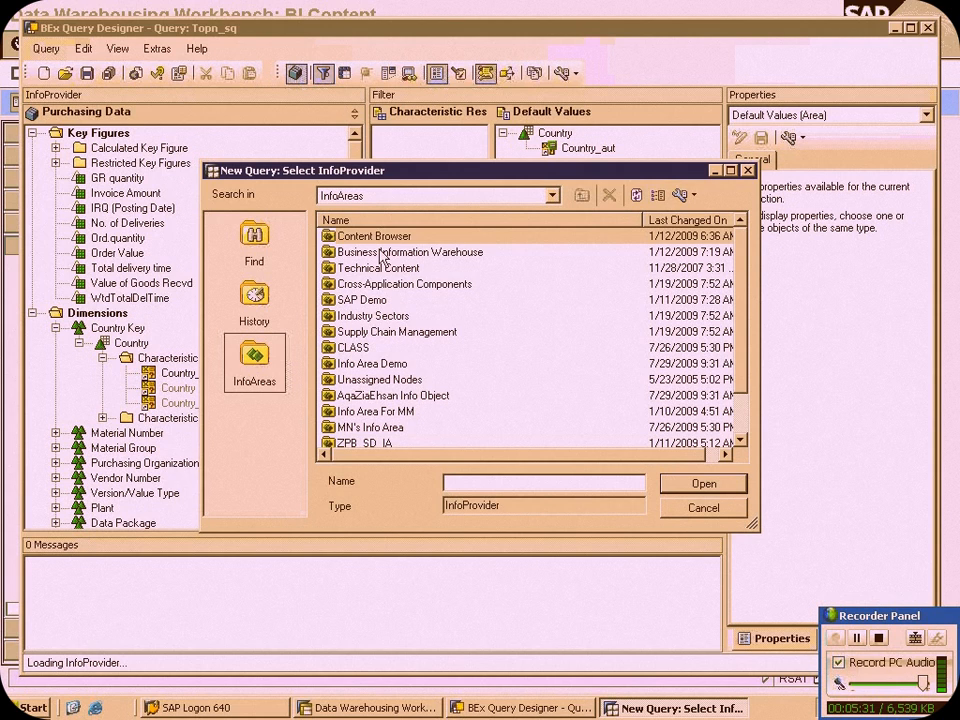
pyautogui.doubleClick(378, 299)
pyautogui.doubleClick(388, 253)
pyautogui.doubleClick(395, 238)
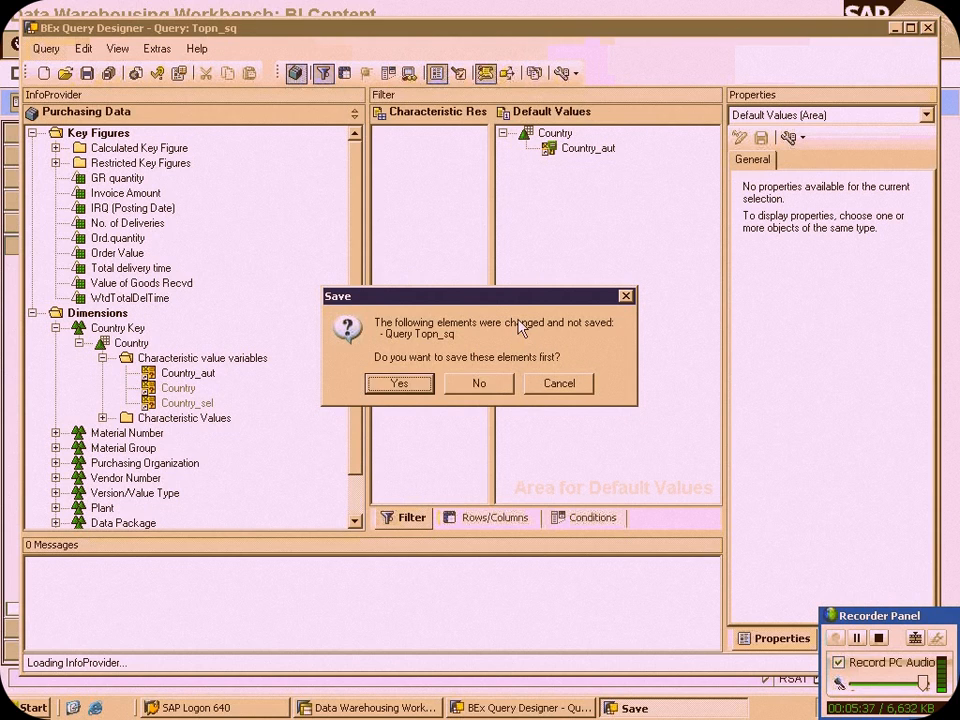
pyautogui.click(482, 384)
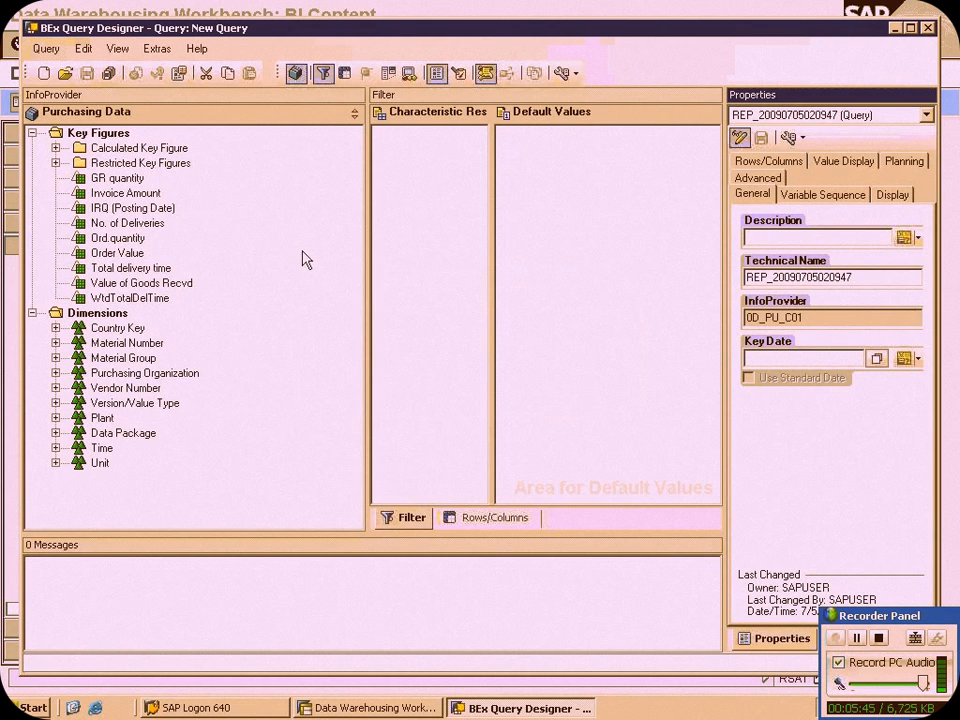
# Add the key figures GR quantity and Invoice Amount to the query columns
pyautogui.click(125, 182)
pyautogui.click(447, 517)
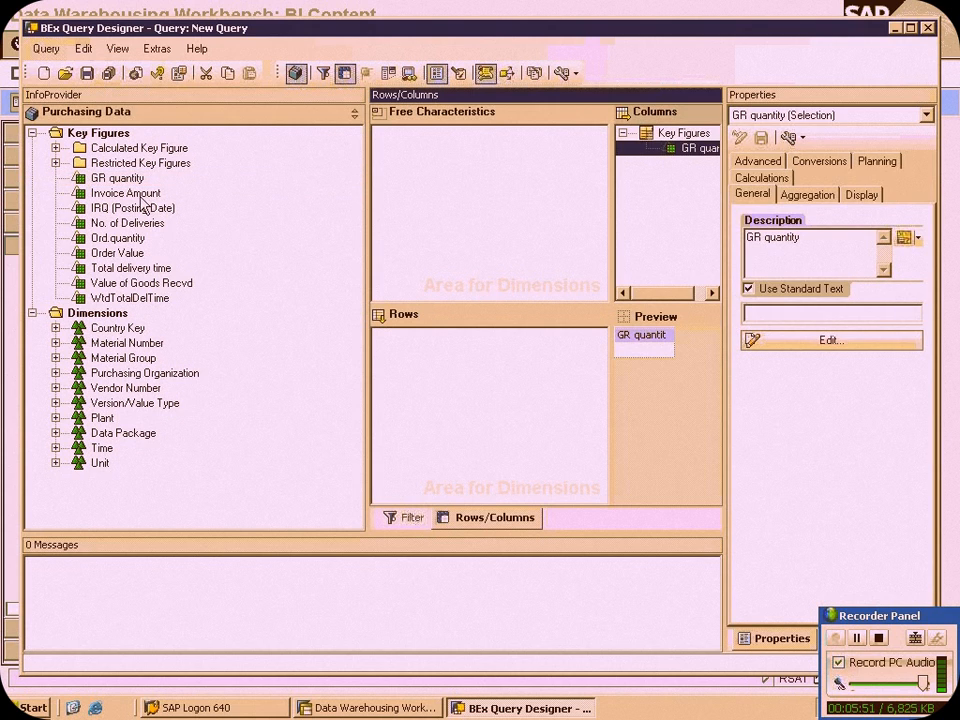
pyautogui.moveTo(125, 192); pyautogui.dragTo(649, 189)
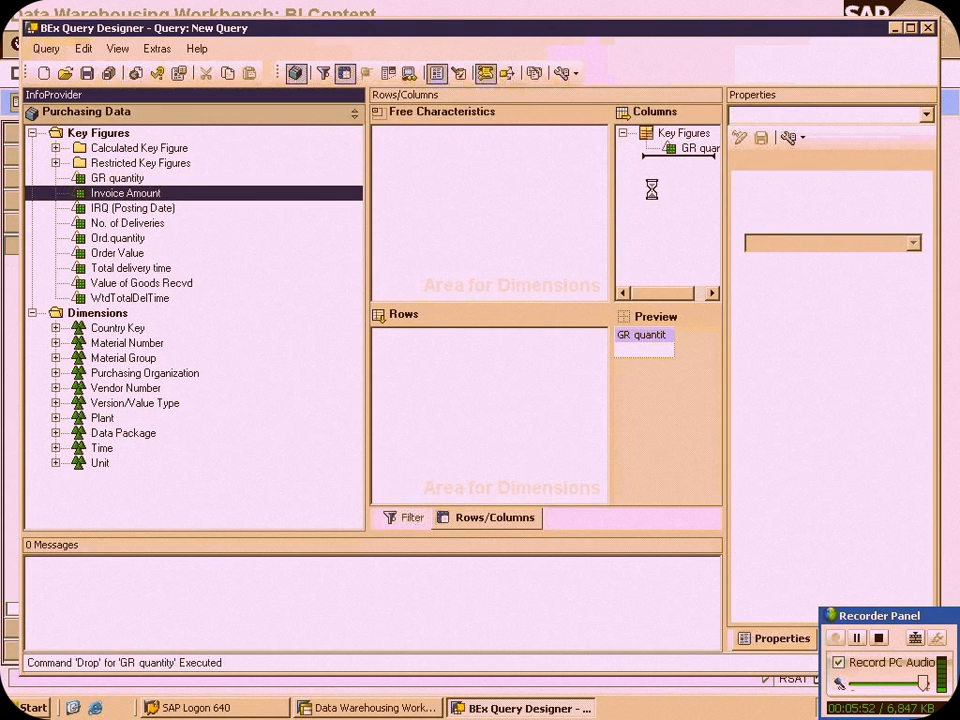
# Create a new characteristic value variable for the Country characteristic in the Country Key dimension and open it for editing
pyautogui.click(56, 328)
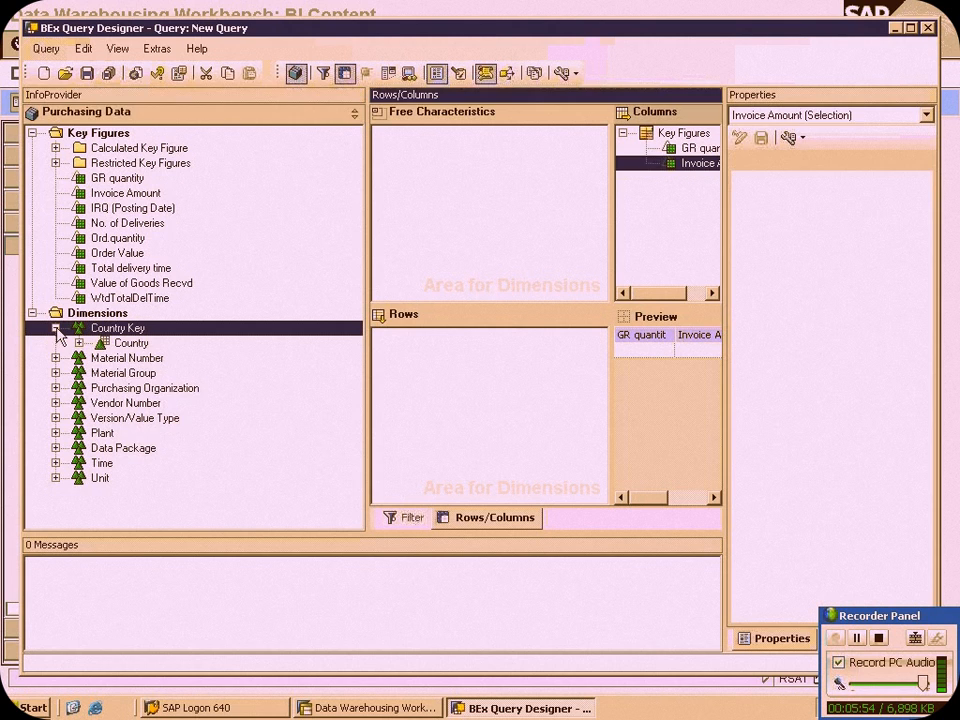
pyautogui.click(79, 343)
pyautogui.click(132, 360)
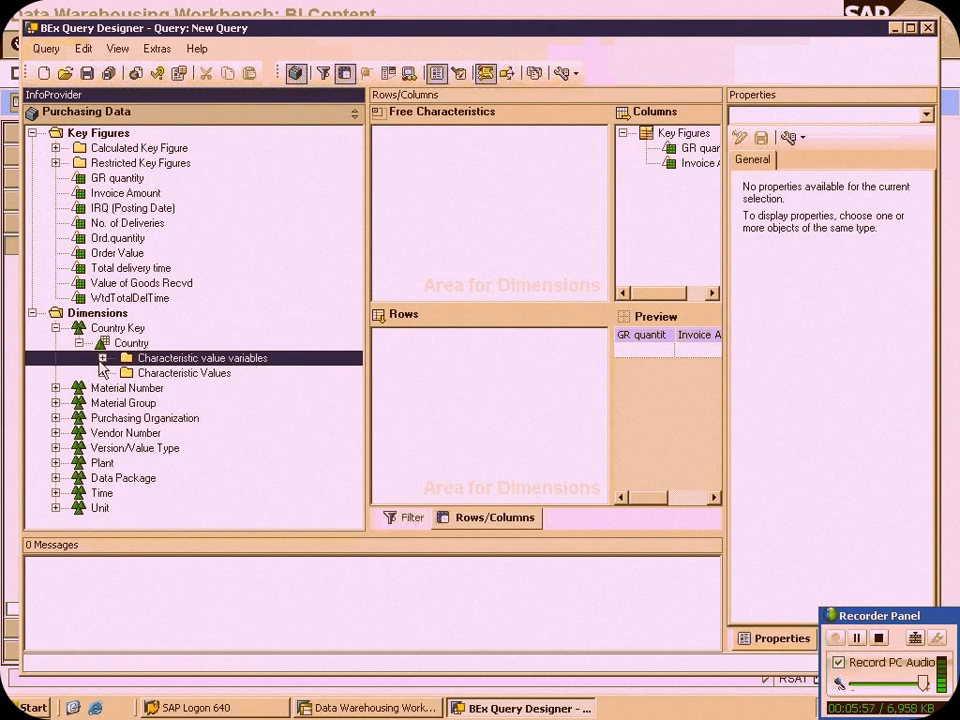
pyautogui.doubleClick(132, 360)
pyautogui.rightClick(189, 360)
pyautogui.click(226, 390)
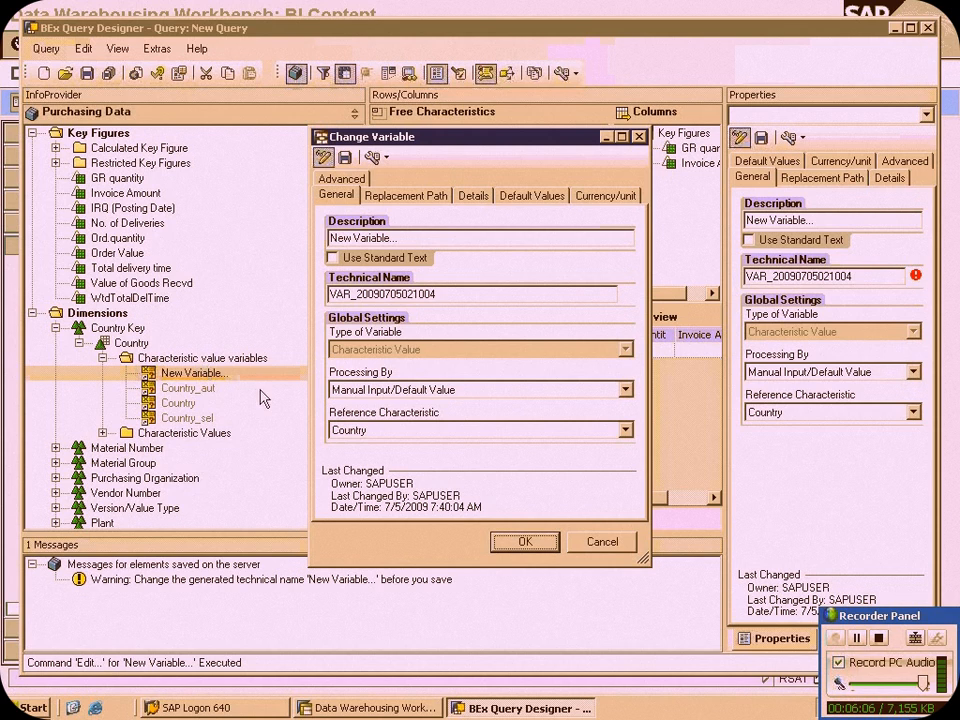
# Set the new variable's description to cou_auth and its technical name to COU_AUTH
pyautogui.moveTo(399, 237); pyautogui.dragTo(319, 232)
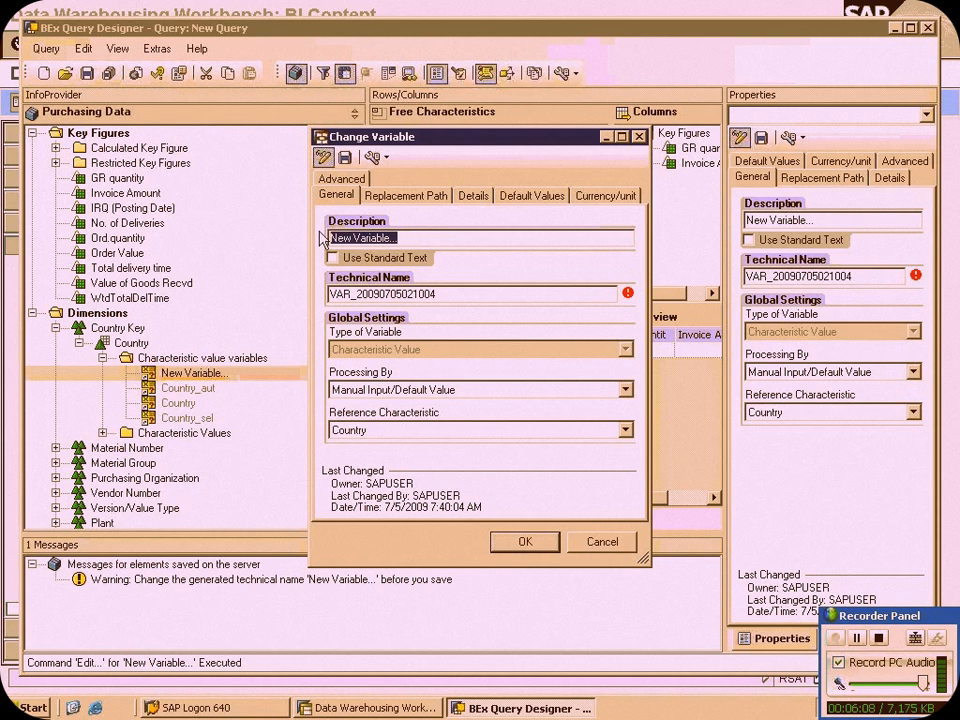
pyautogui.write('co')
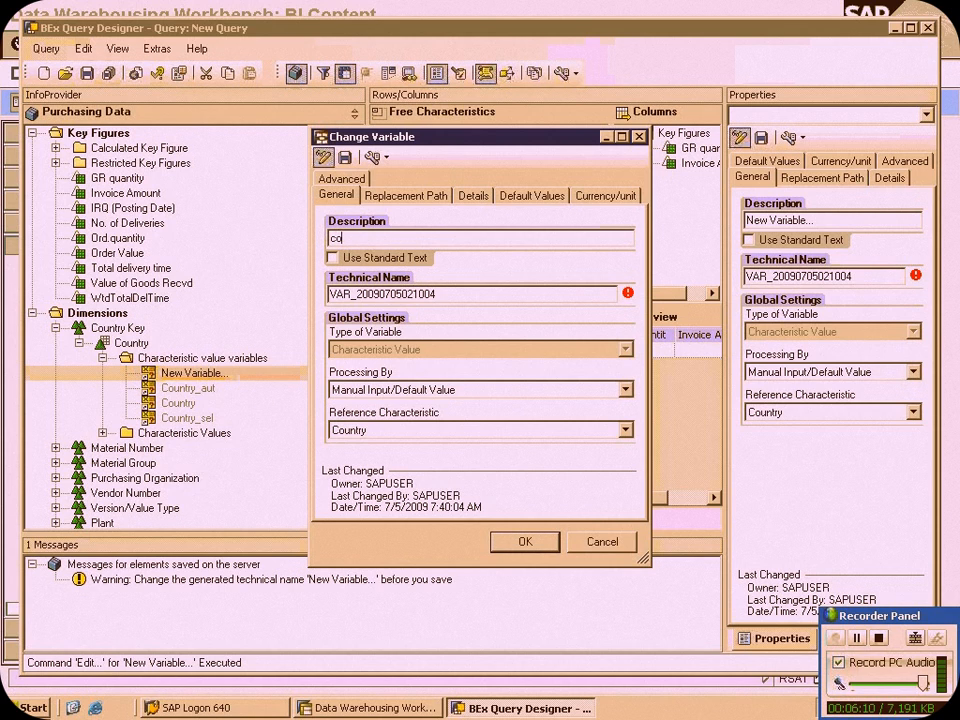
pyautogui.write('unty_auth')
pyautogui.press('BackSpace')
pyautogui.press('BackSpace')
pyautogui.press('BackSpace')
pyautogui.moveTo(373, 239); pyautogui.dragTo(298, 237)
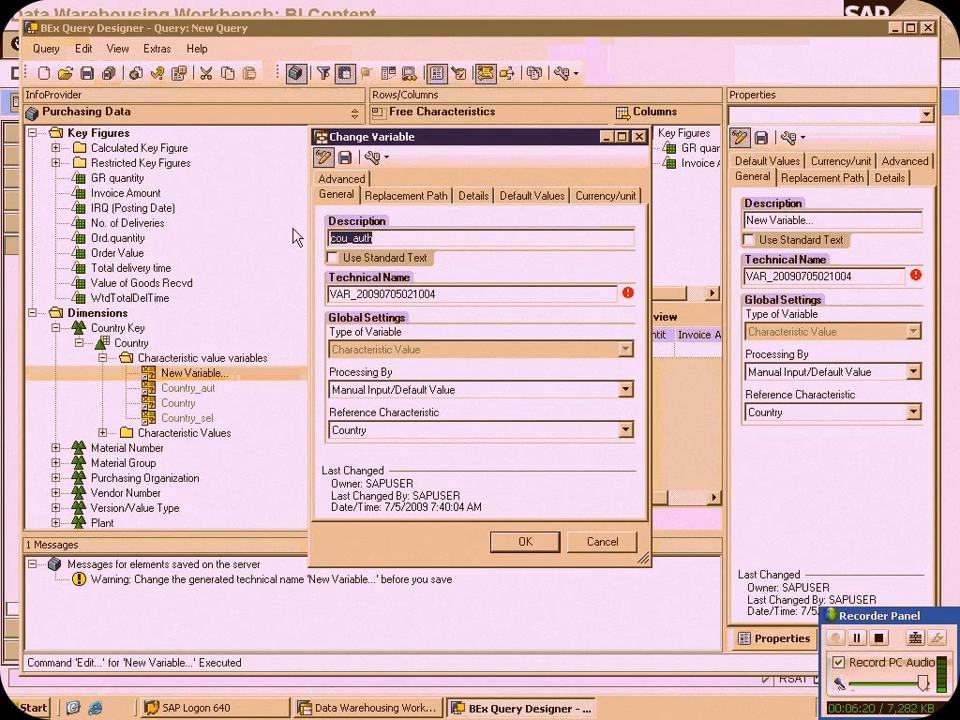
pyautogui.press('Tab')
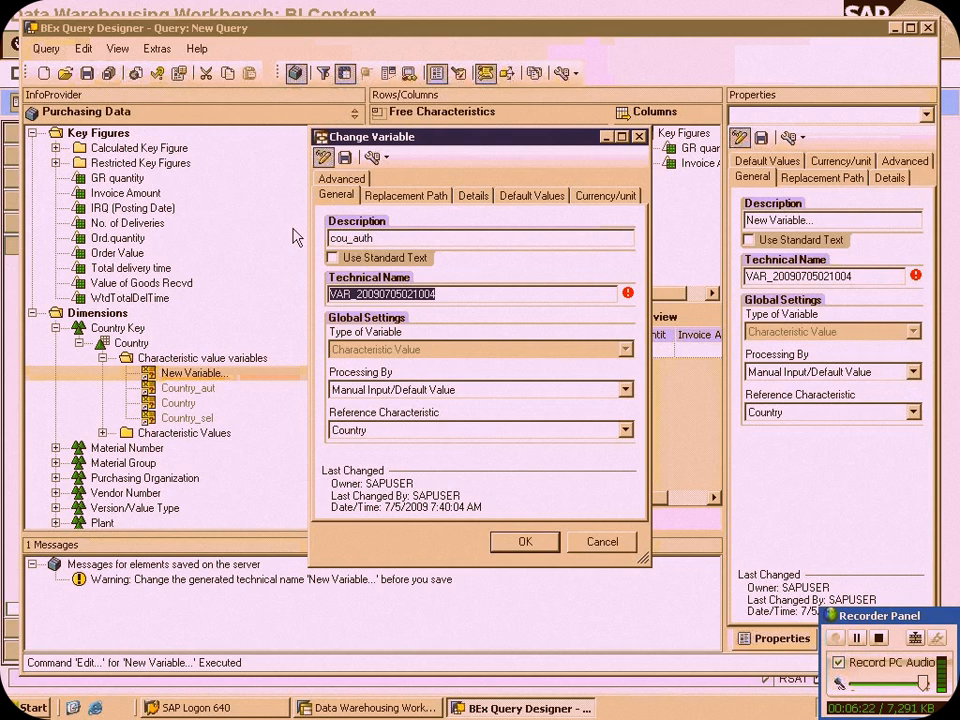
pyautogui.press('Tab')
pyautogui.moveTo(460, 289); pyautogui.dragTo(333, 293)
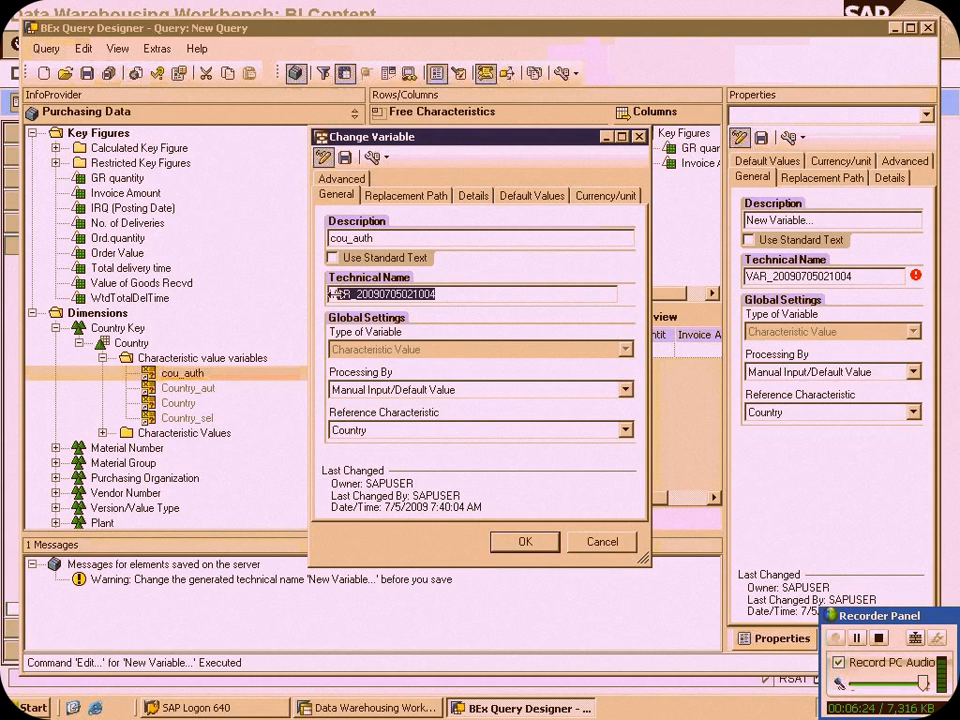
pyautogui.write('COU_AUTH')
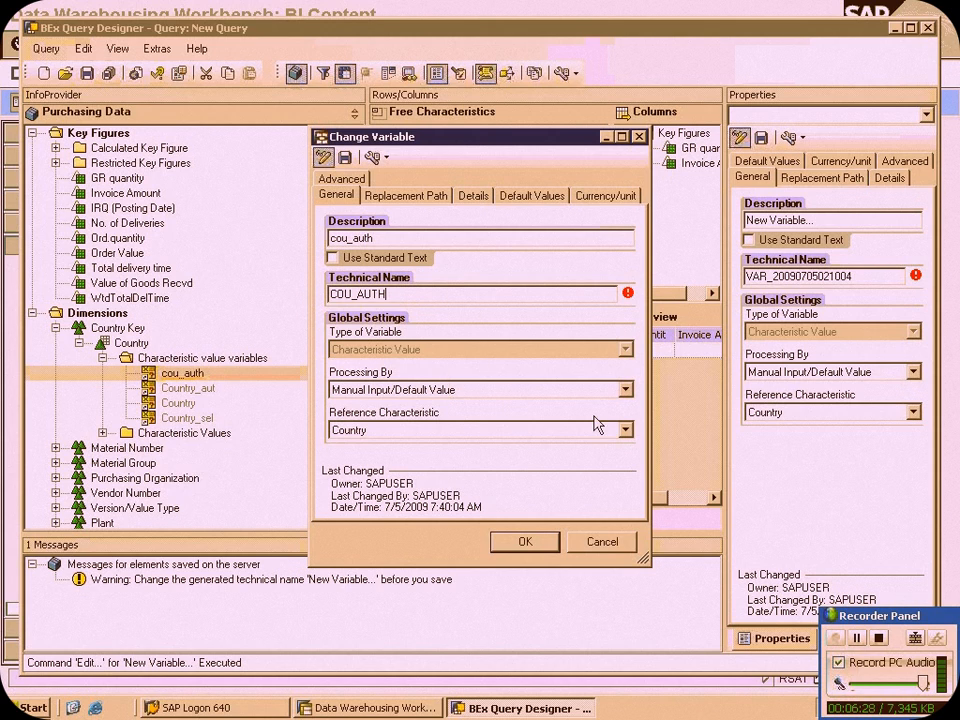
# Set the variable's processing type to Authorization, check its details, then save and confirm the variable
pyautogui.click(622, 389)
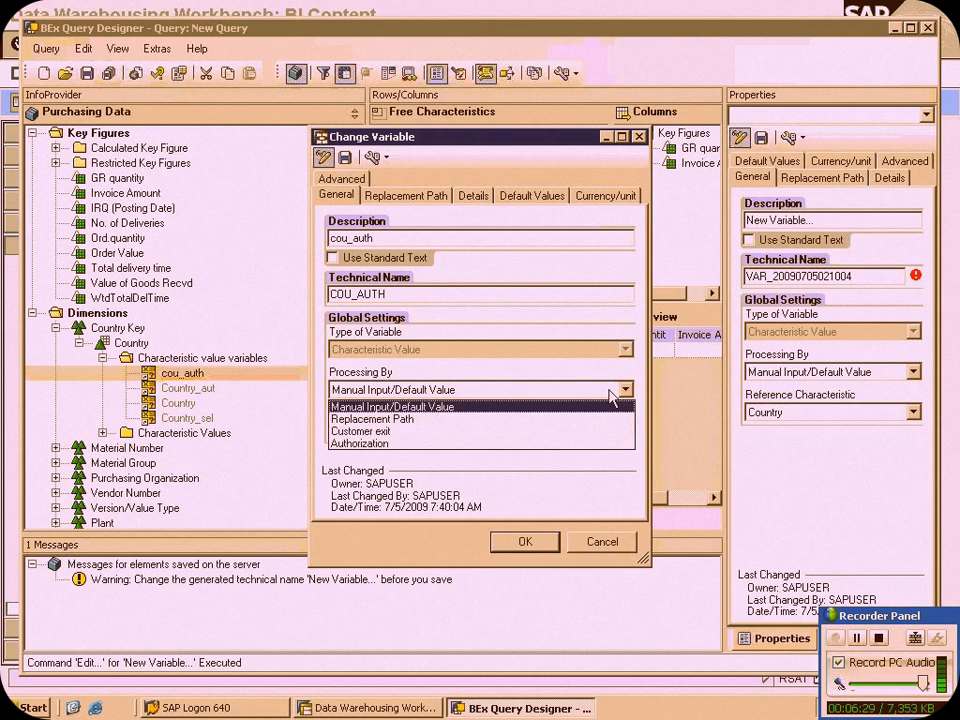
pyautogui.click(537, 444)
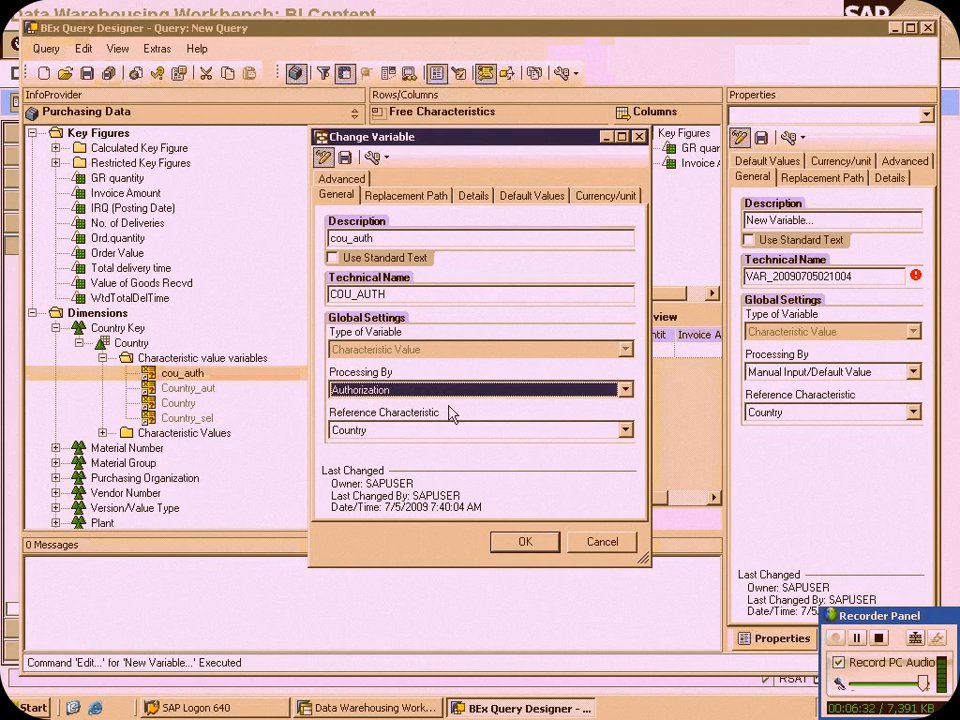
pyautogui.click(472, 195)
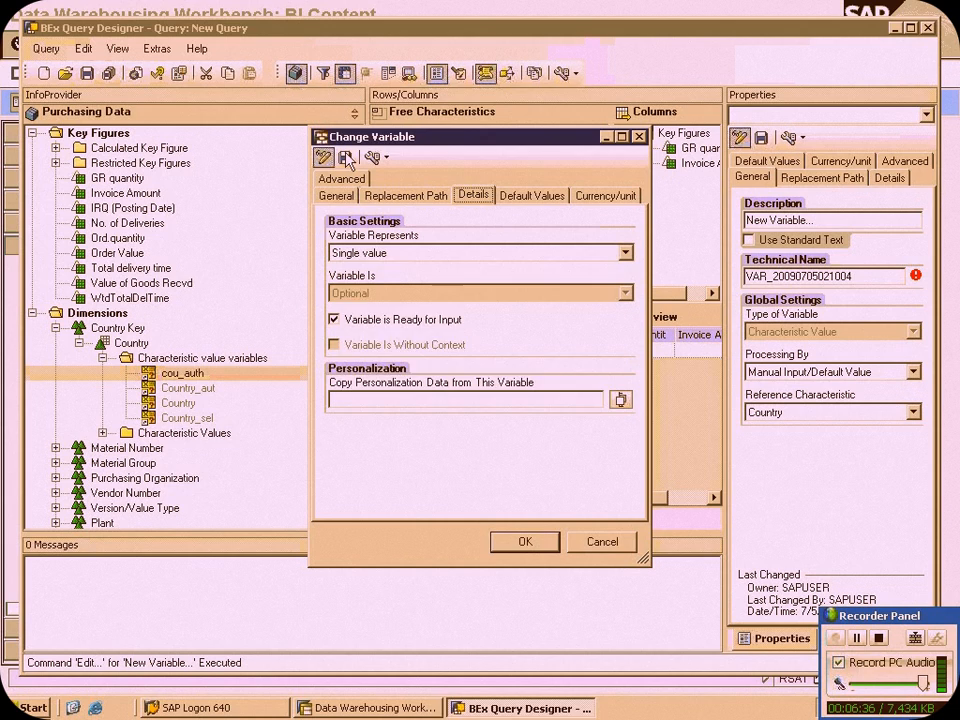
pyautogui.click(527, 543)
pyautogui.click(493, 396)
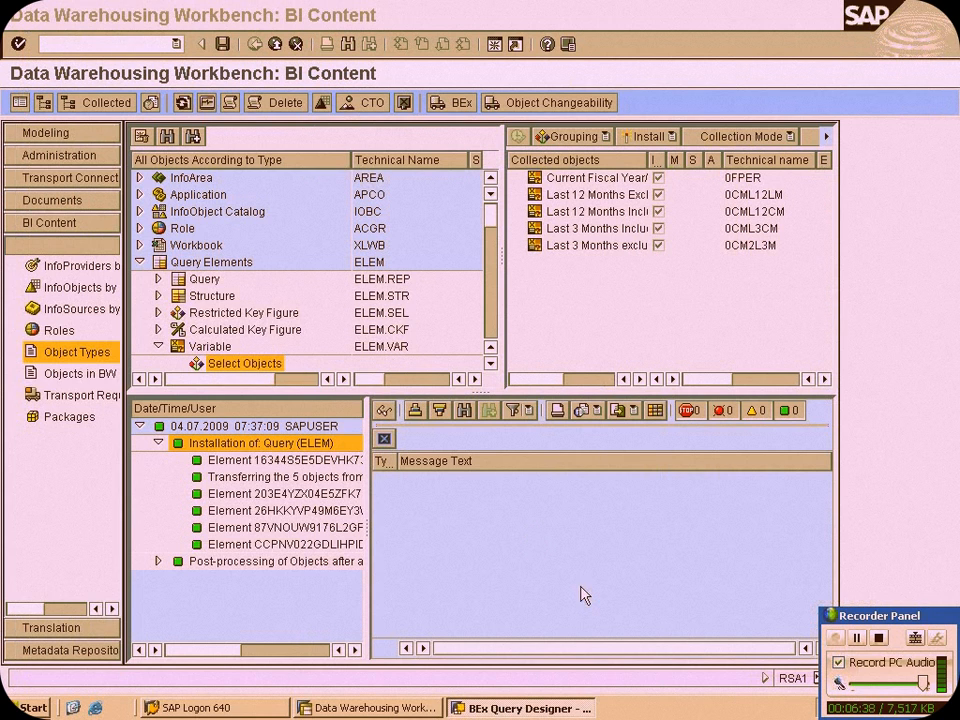
pyautogui.click(565, 710)
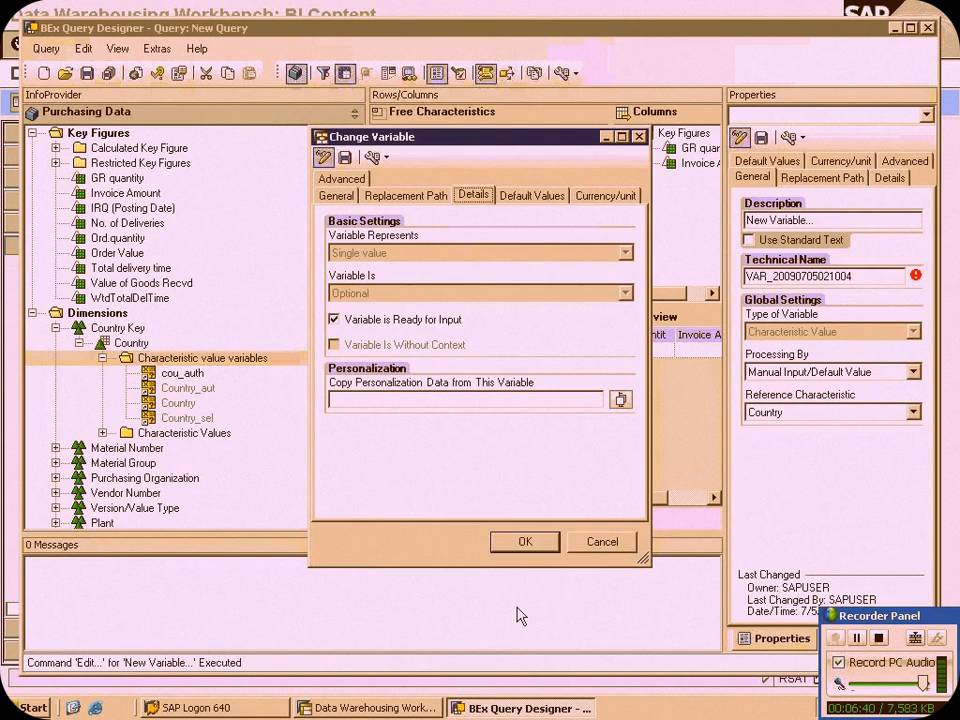
pyautogui.click(517, 540)
pyautogui.moveTo(183, 373); pyautogui.dragTo(619, 210)
pyautogui.click(86, 76)
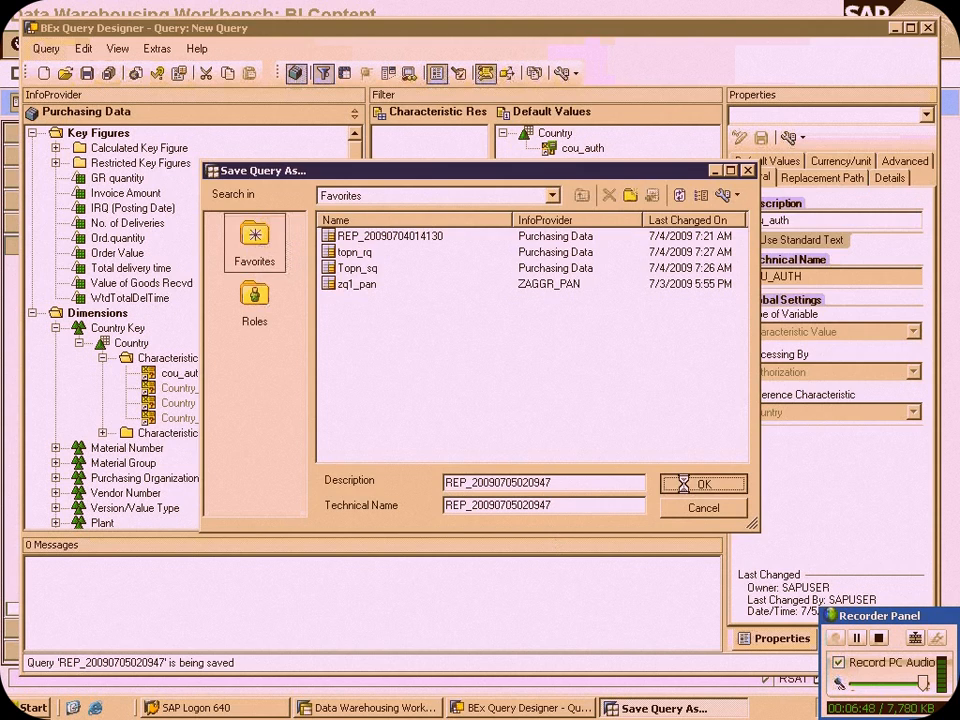
pyautogui.click(700, 484)
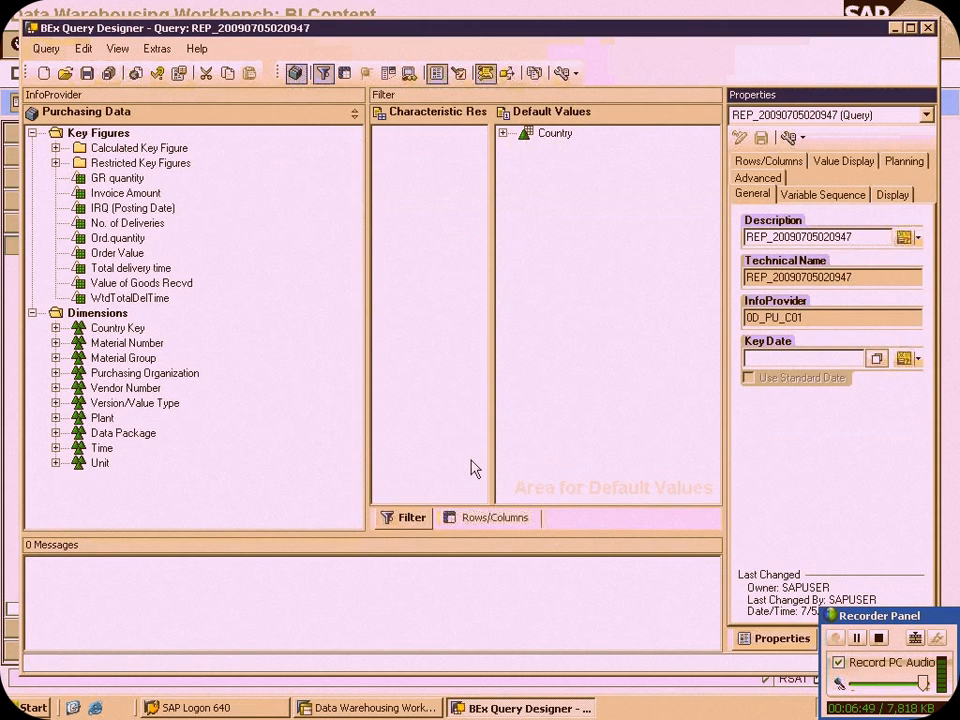
# Highlight the line "a.make the country as auth relevant-rsa1" in the local Notepad outline, then return to the Data Warehousing Workbench on the remote server
pyautogui.click(533, 708)
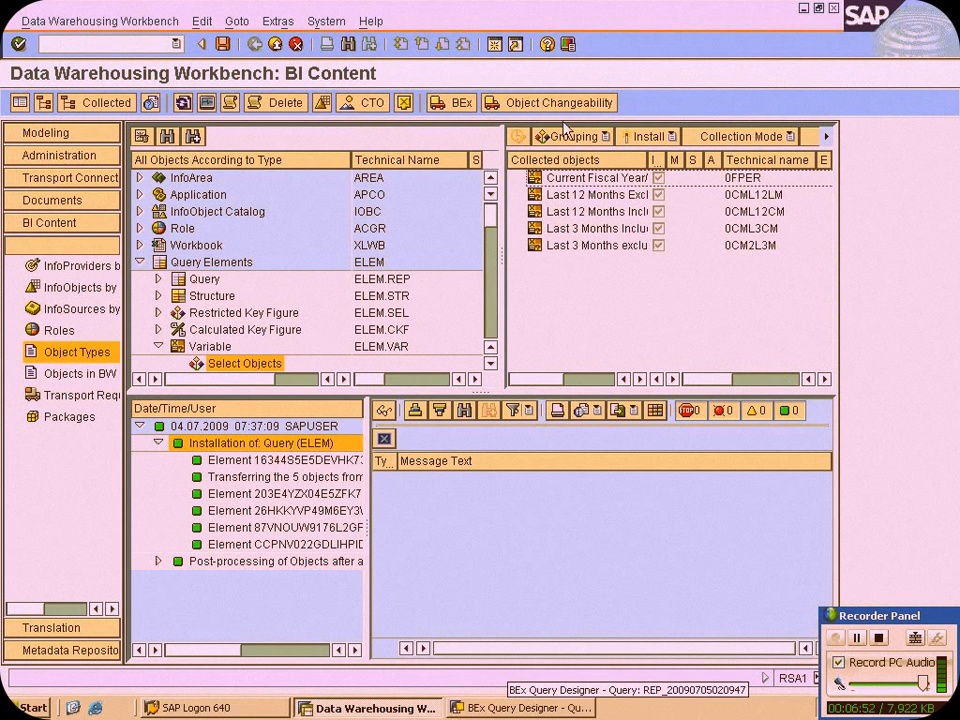
pyautogui.moveTo(441, 8)
pyautogui.click(652, 9)
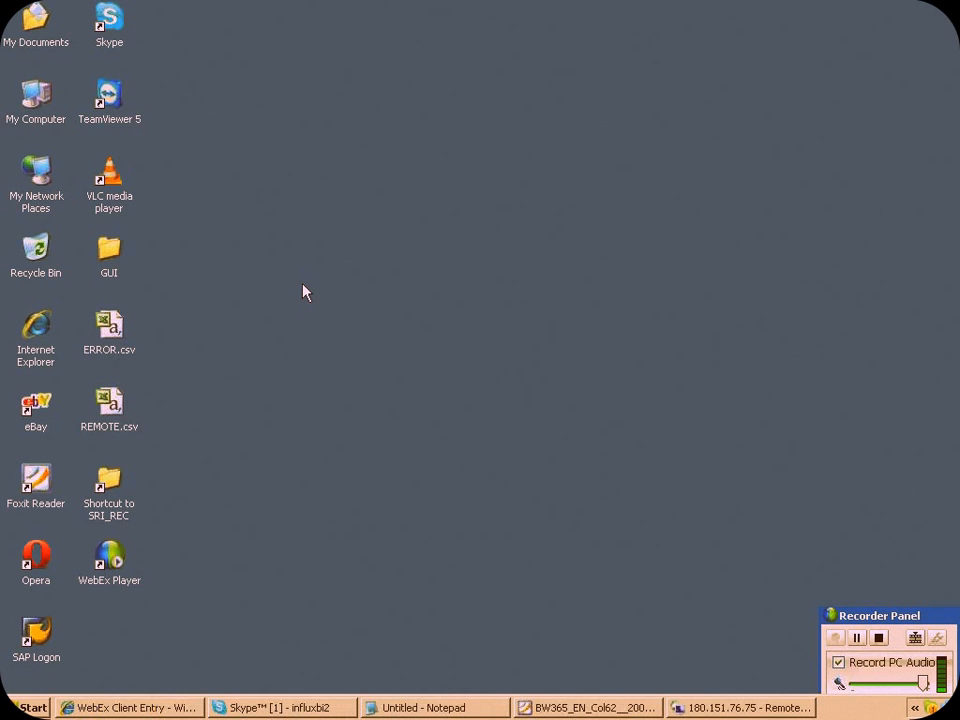
pyautogui.click(434, 706)
pyautogui.moveTo(60, 207); pyautogui.dragTo(548, 209)
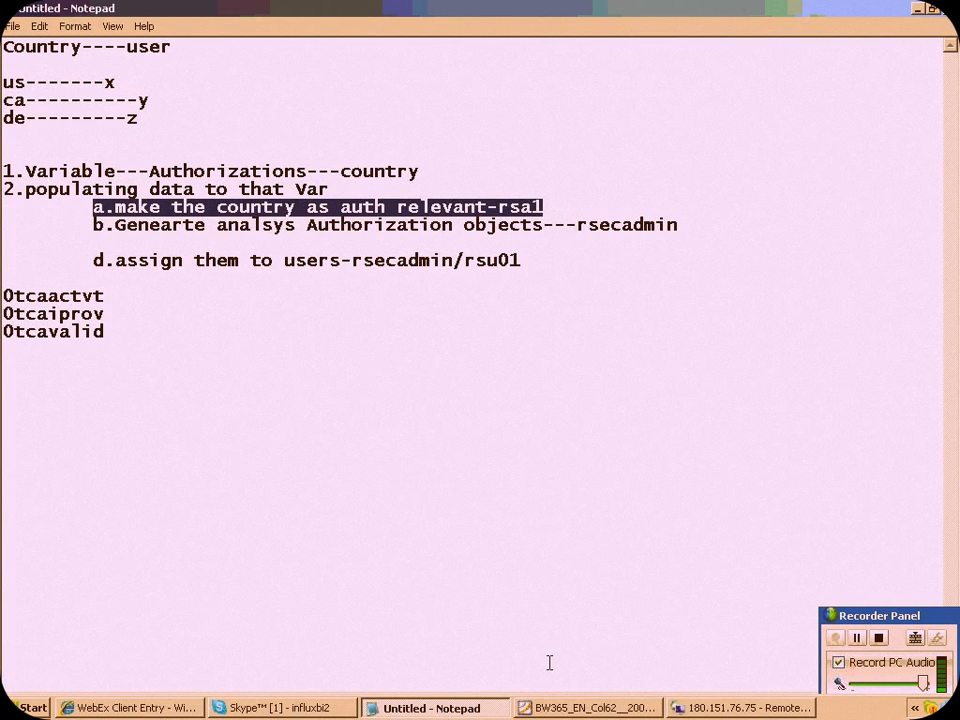
pyautogui.click(630, 708)
pyautogui.click(730, 708)
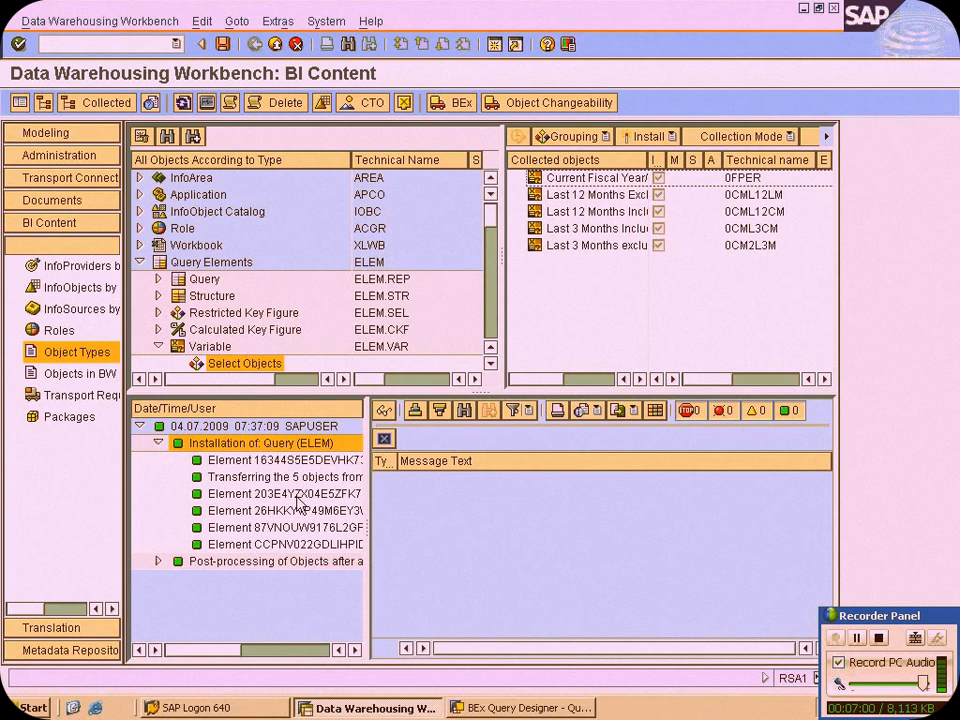
# Search the InfoObjects in the Modeling area for 0D_COUNTRY
pyautogui.click(158, 281)
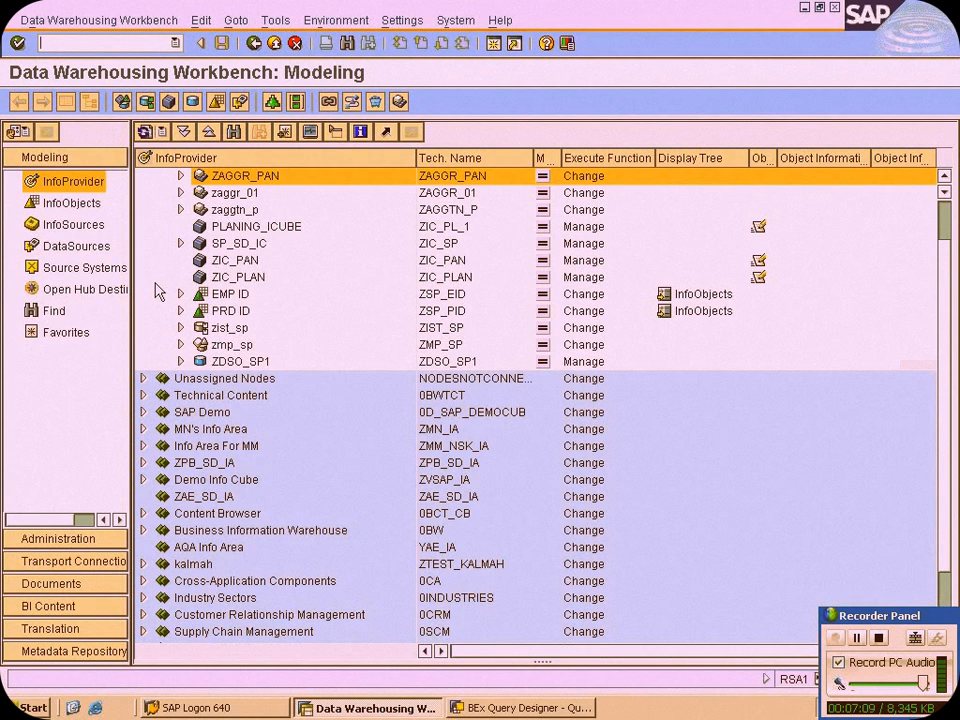
pyautogui.click(70, 204)
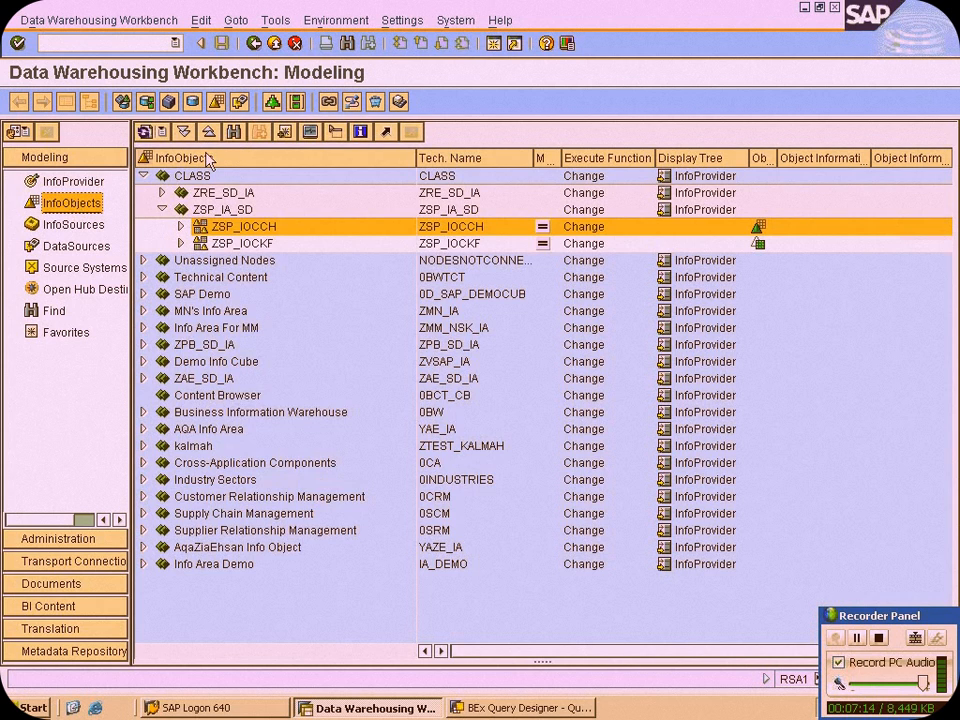
pyautogui.click(234, 133)
pyautogui.write('0D_COUNT')
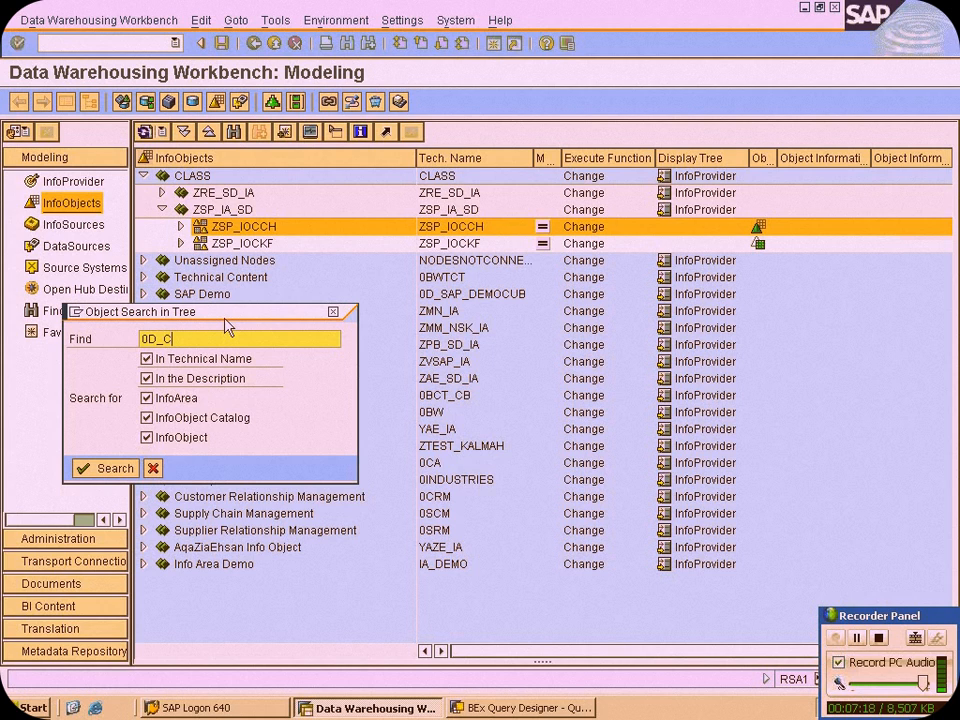
pyautogui.write('RY')
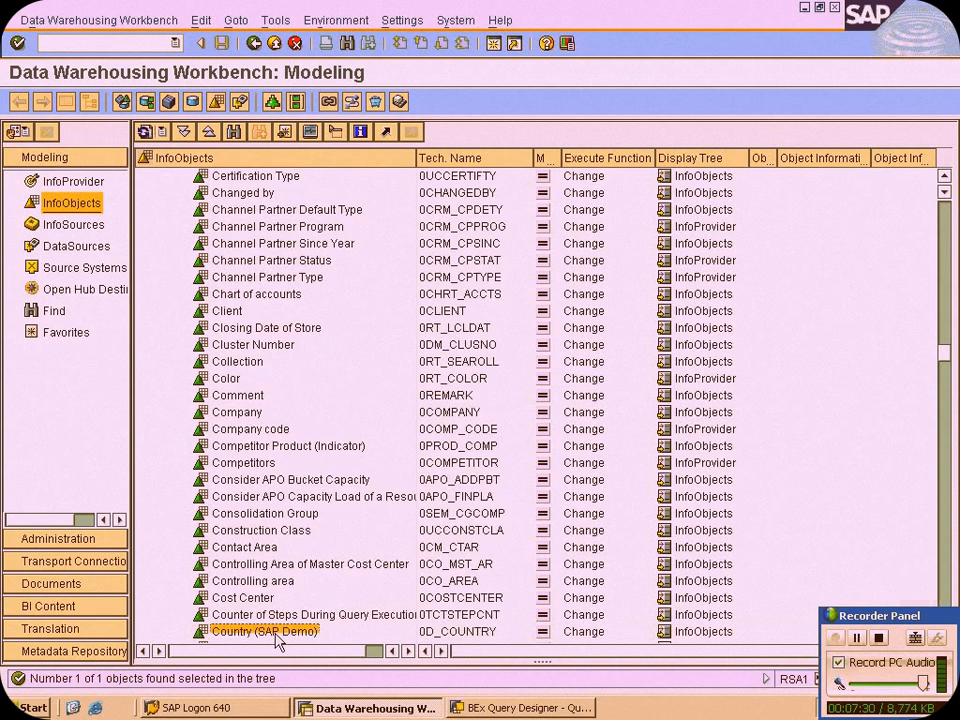
# Switch the Country (SAP Demo) characteristic 0D_COUNTRY to change mode, mark it AuthorizationRelevant and activate it
pyautogui.scroll(-2, 270, 600)
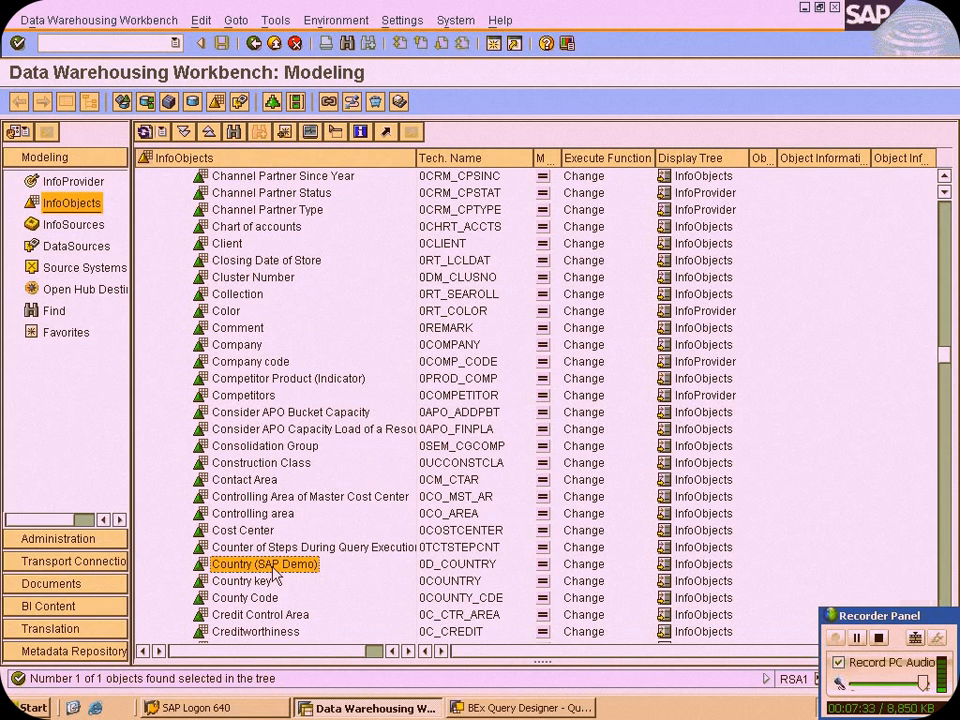
pyautogui.doubleClick(272, 567)
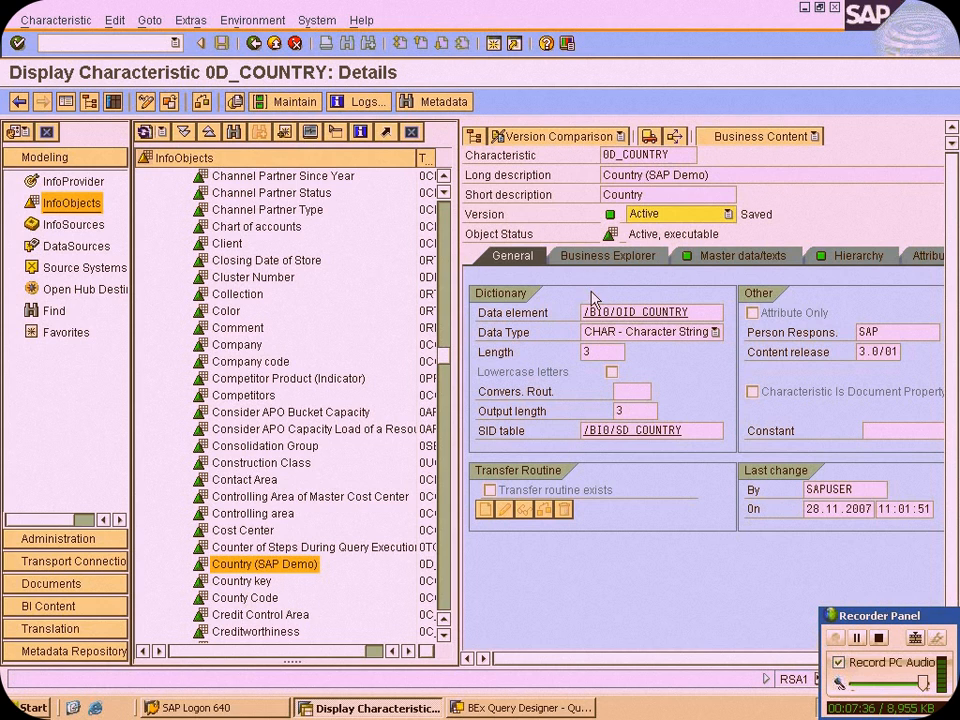
pyautogui.click(625, 260)
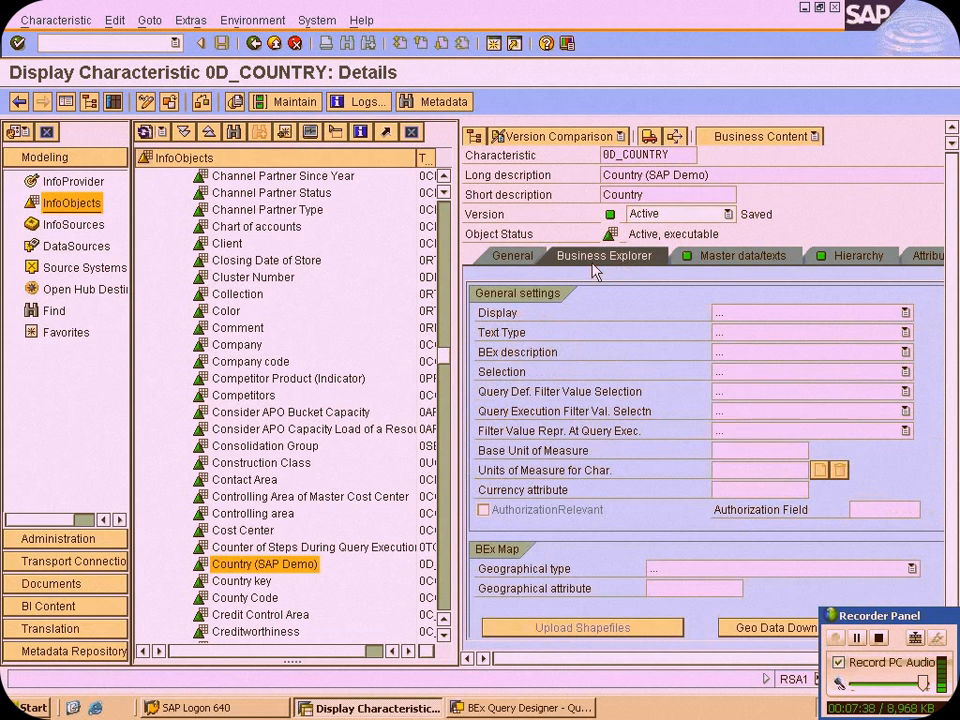
pyautogui.click(146, 102)
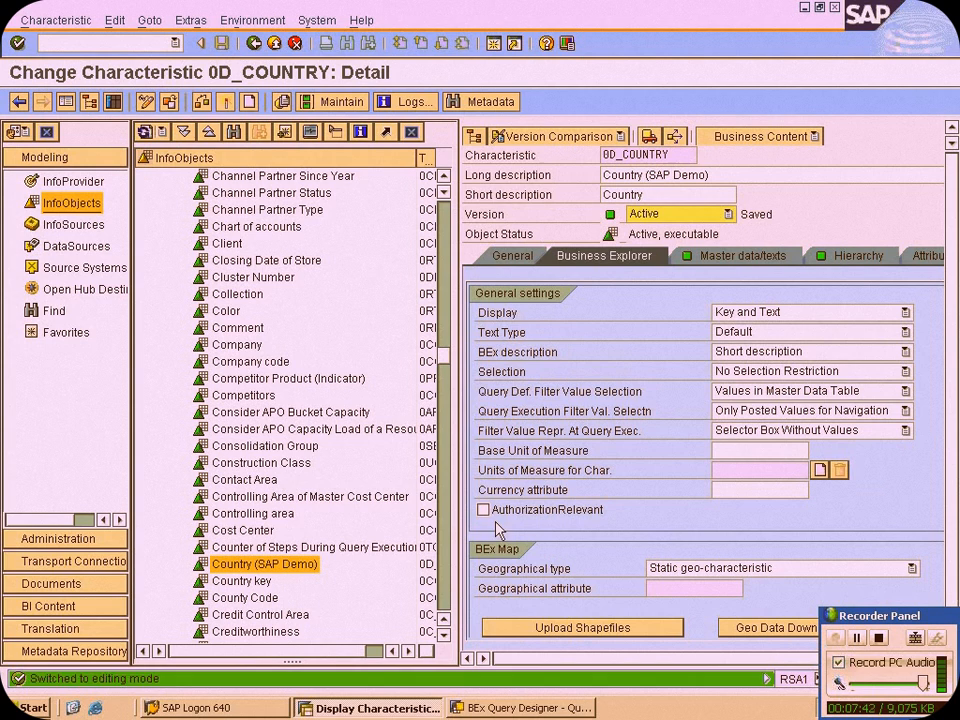
pyautogui.click(483, 509)
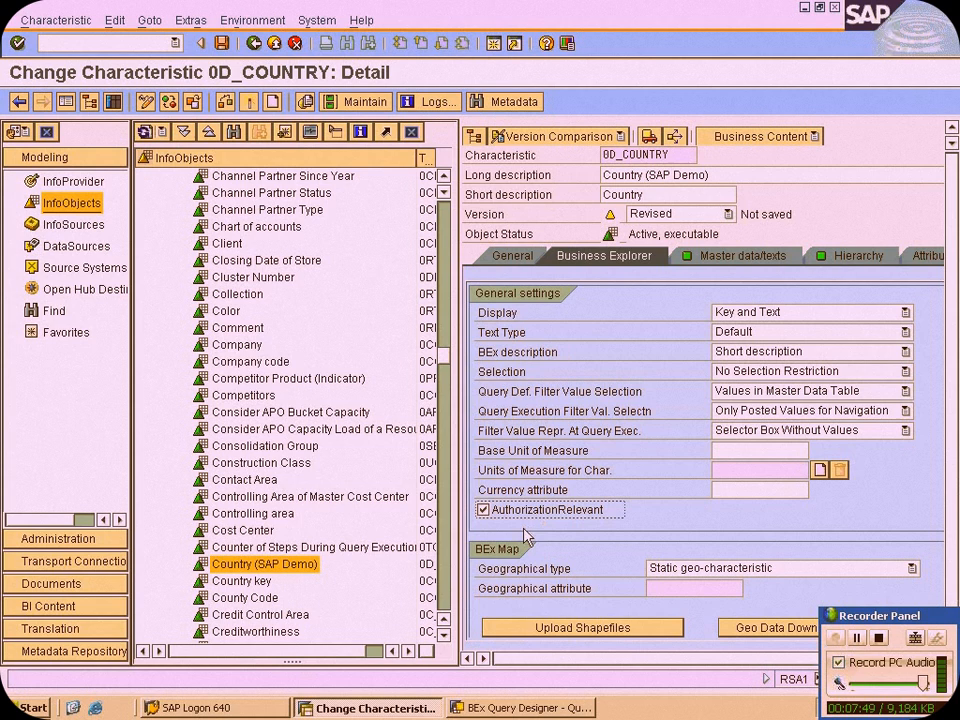
pyautogui.click(249, 102)
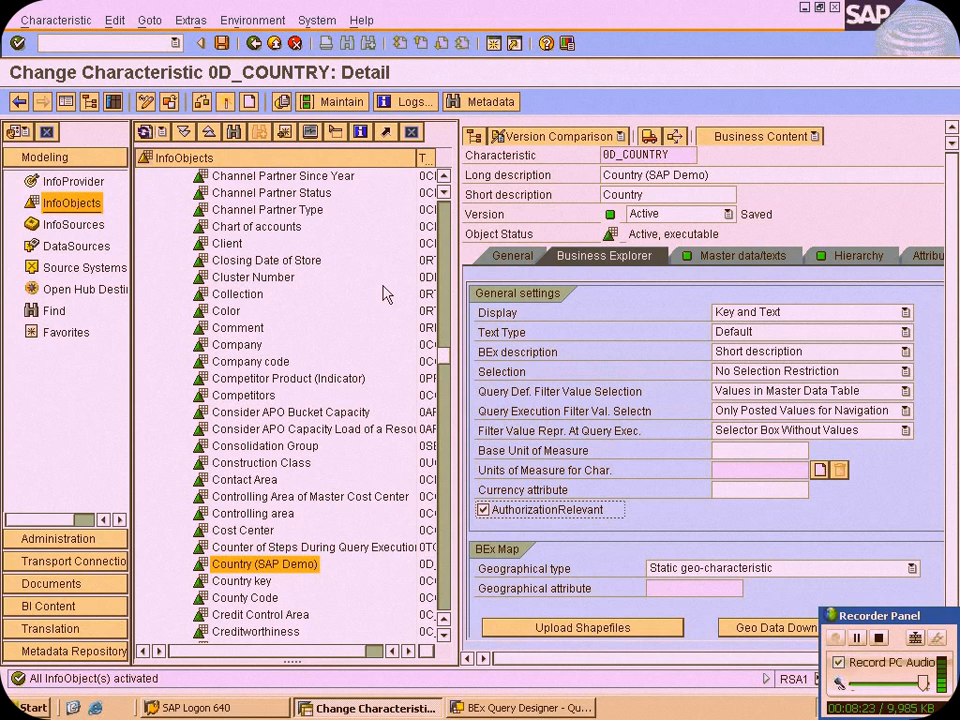
# Highlight the line "Genearte analsys Authorization objects---rsecadmin" in the local Notepad outline, then return to SAP on the remote server
pyautogui.hotkey('alt', 'Tab')
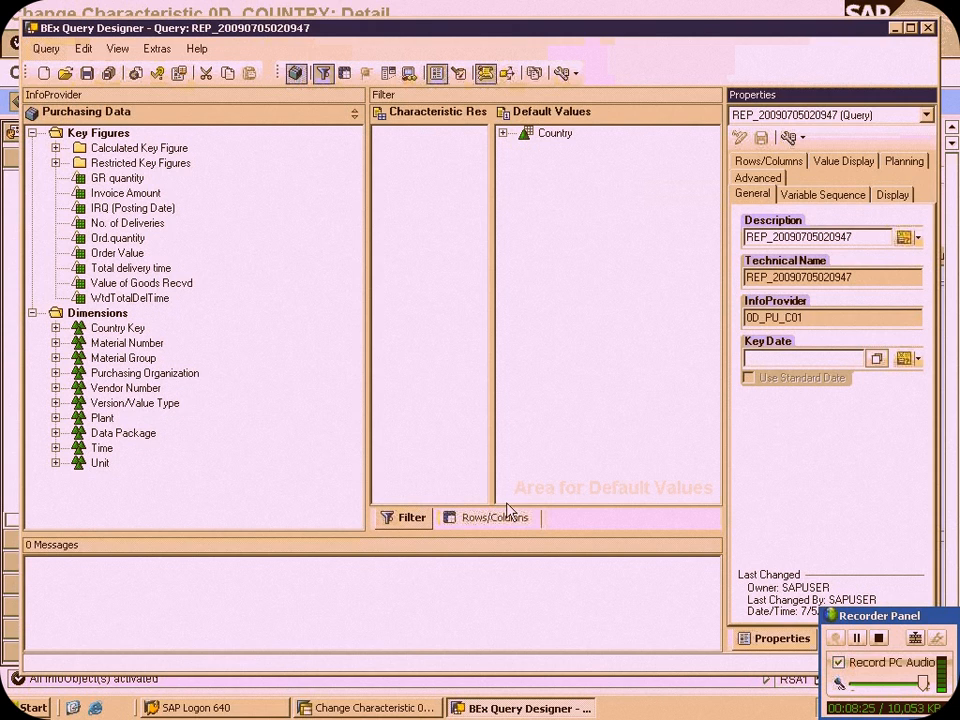
pyautogui.moveTo(472, 5)
pyautogui.click(654, 11)
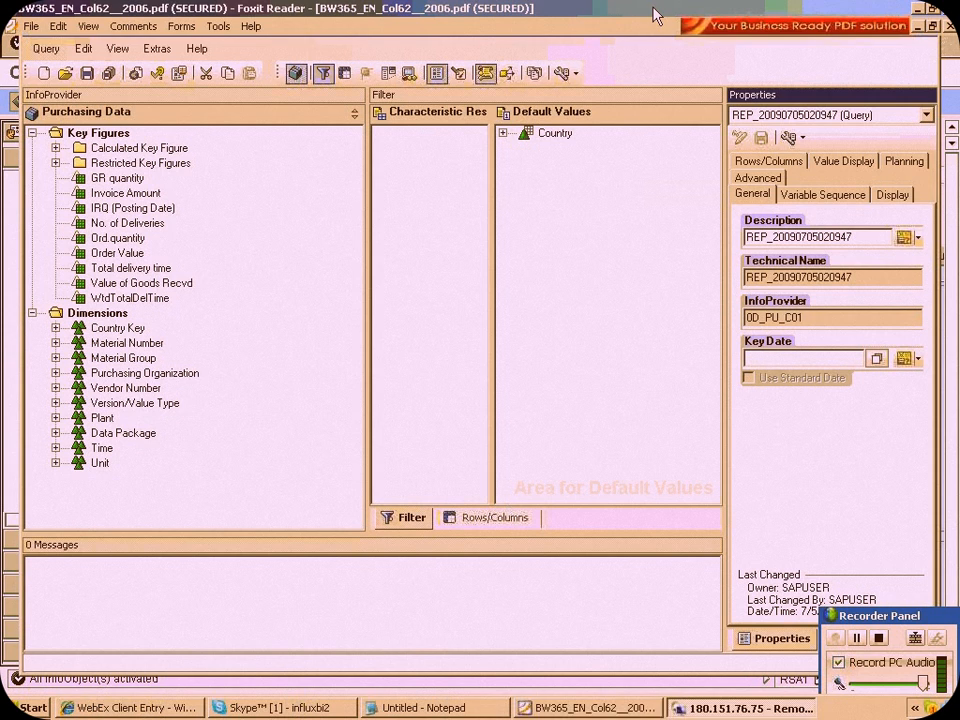
pyautogui.hotkey('alt', 'Tab')
pyautogui.moveTo(115, 225); pyautogui.dragTo(567, 243)
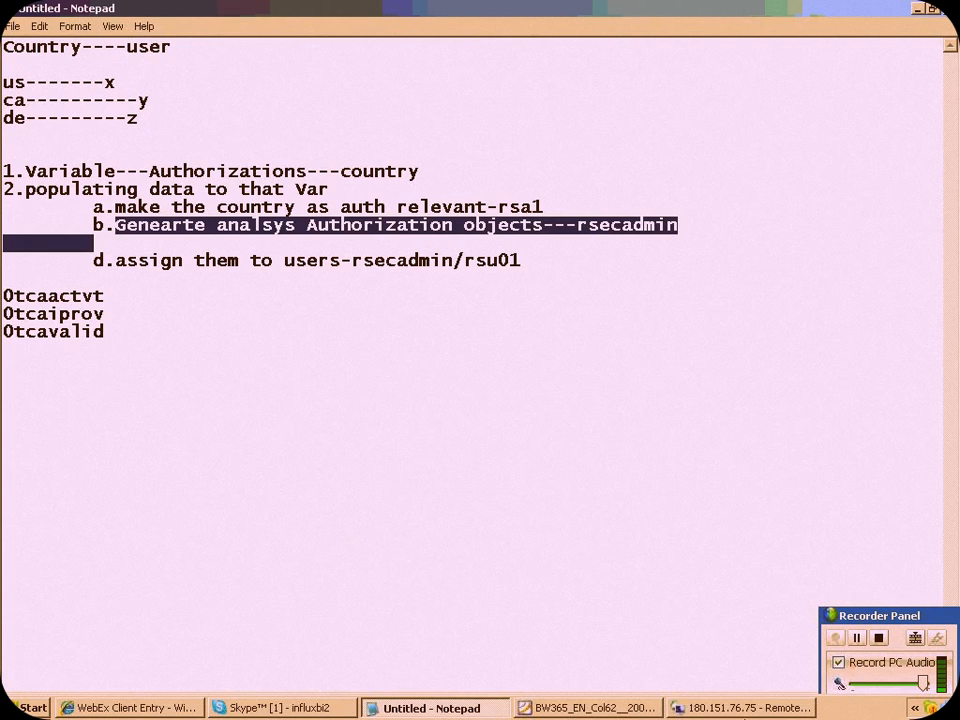
pyautogui.click(705, 707)
pyautogui.click(11, 59)
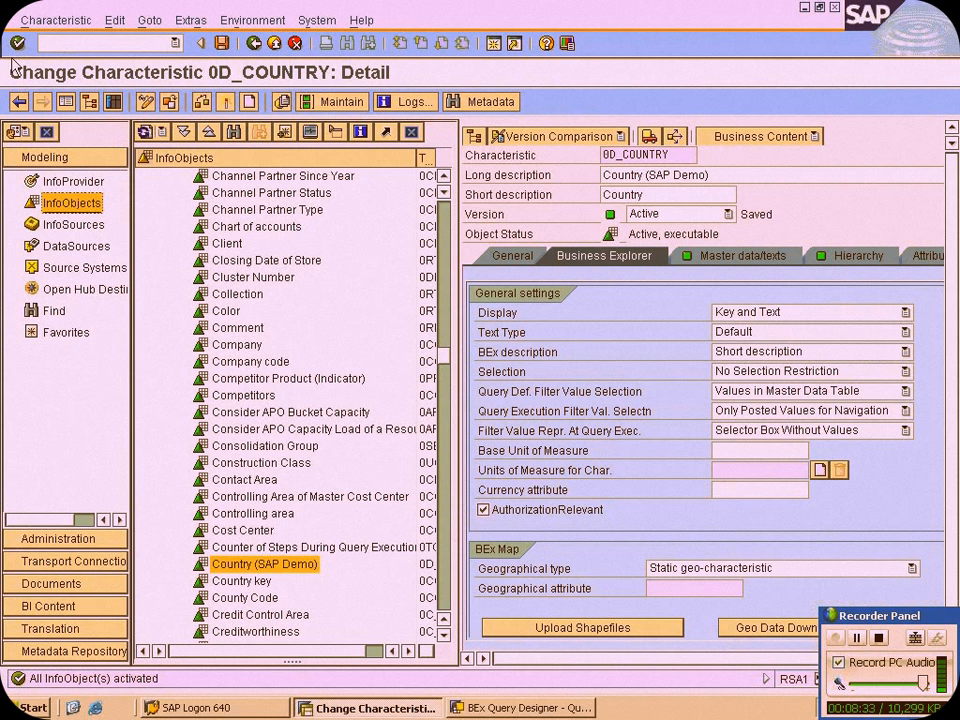
# Start transaction RSECADMIN with /NRSECADMIN and open the maintenance of analysis authorizations
pyautogui.click(61, 45)
pyautogui.write('/NRSECADMIN')
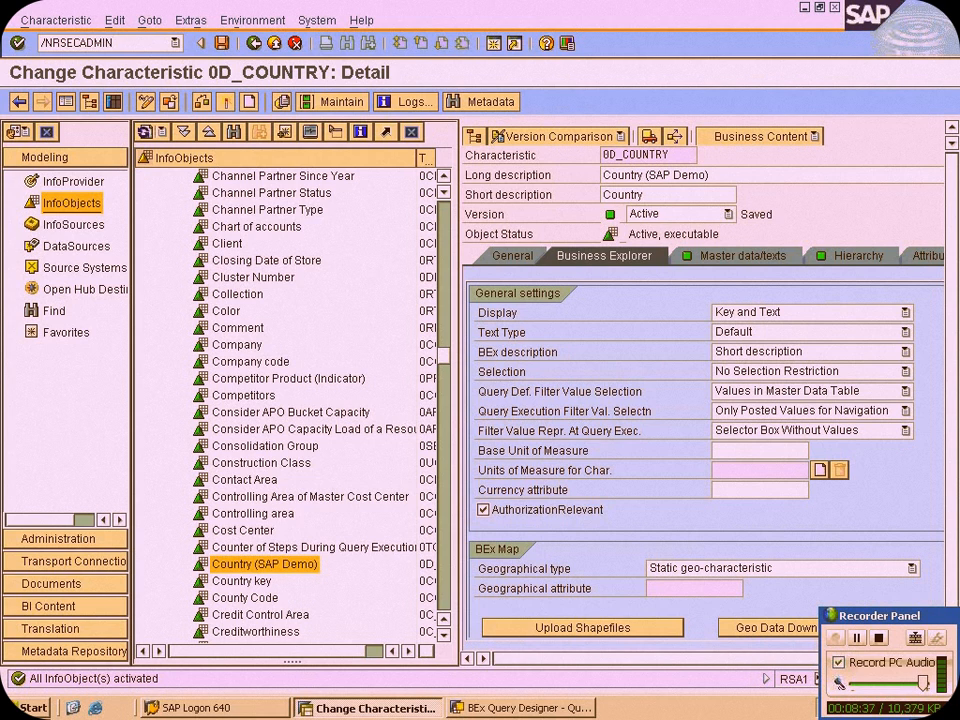
pyautogui.press('Return')
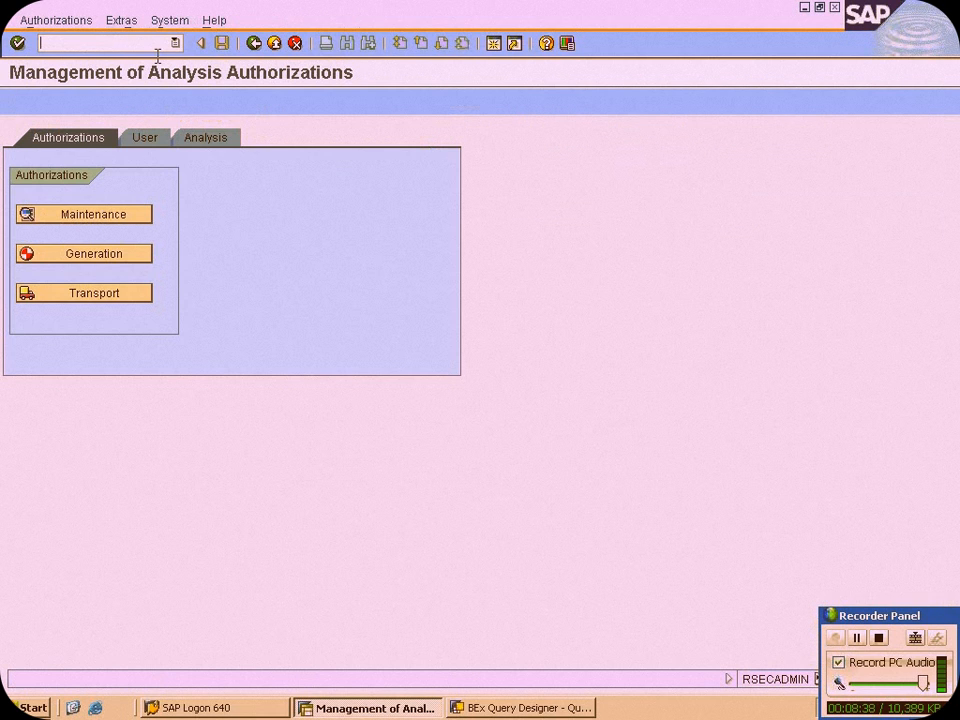
pyautogui.click(110, 217)
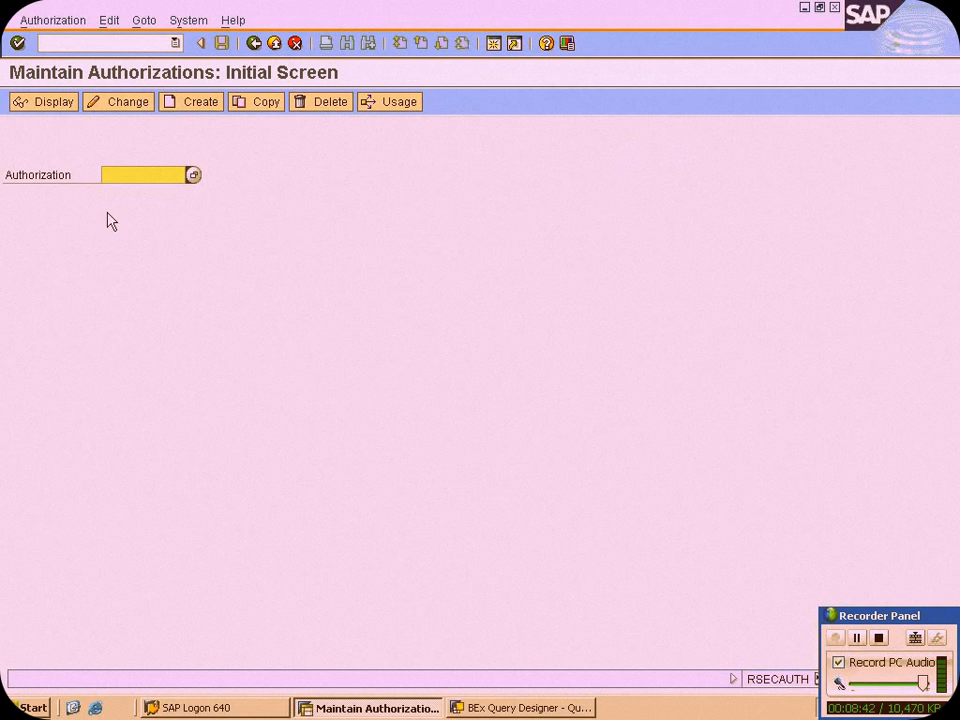
pyautogui.click(258, 47)
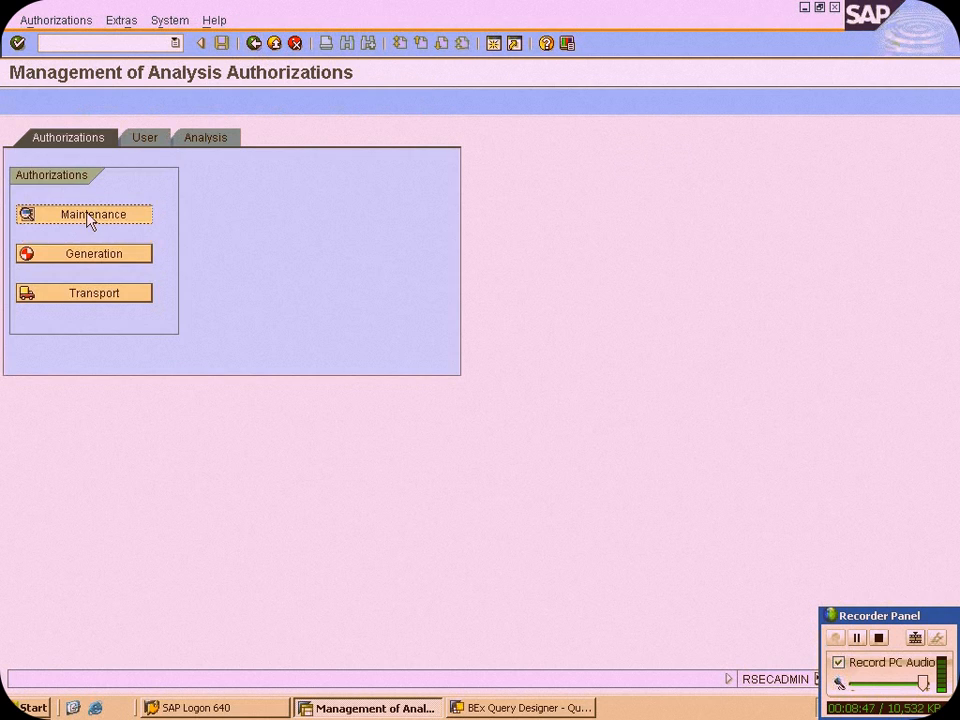
pyautogui.click(90, 218)
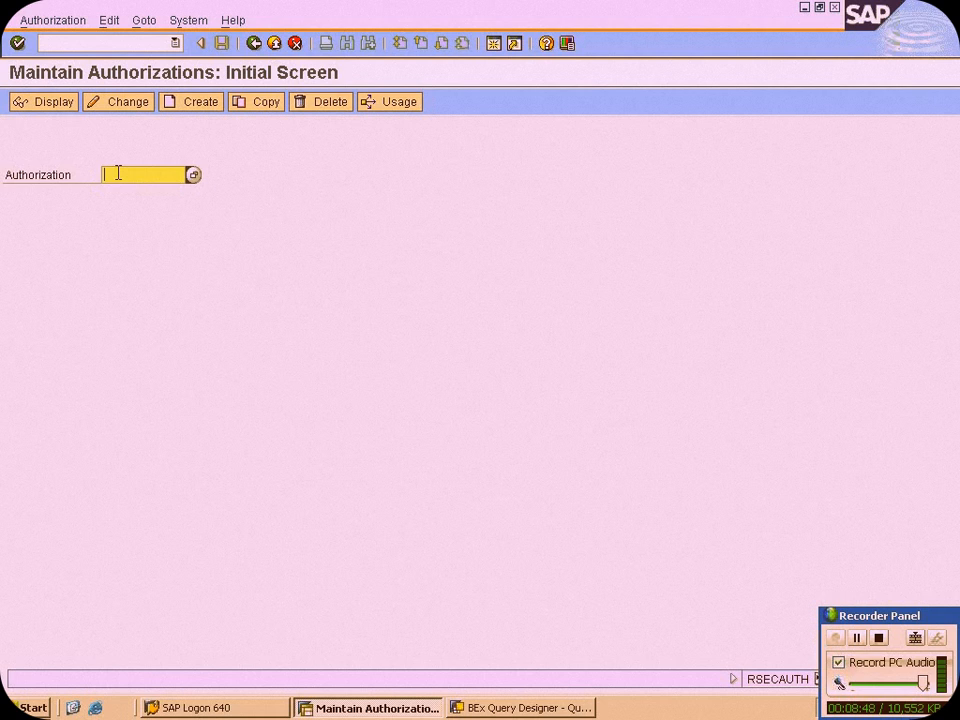
# Enter ZCAT as the authorization name and create the authorization
pyautogui.write('Z')
pyautogui.write('C')
pyautogui.write('O')
pyautogui.write('UT')
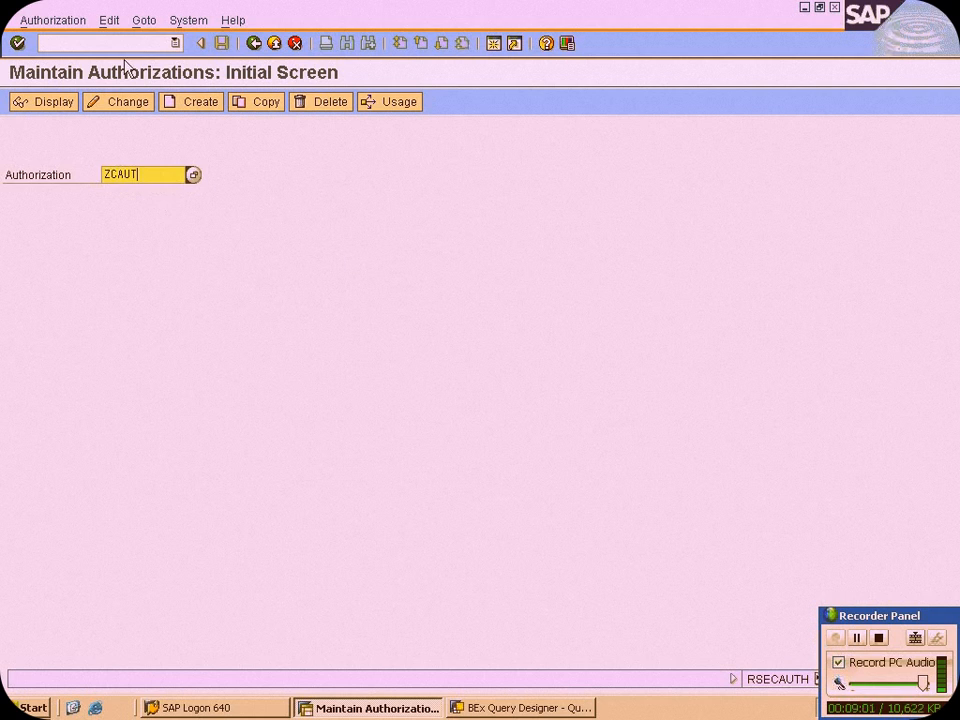
pyautogui.click(128, 175)
pyautogui.press('Delete')
pyautogui.click(206, 103)
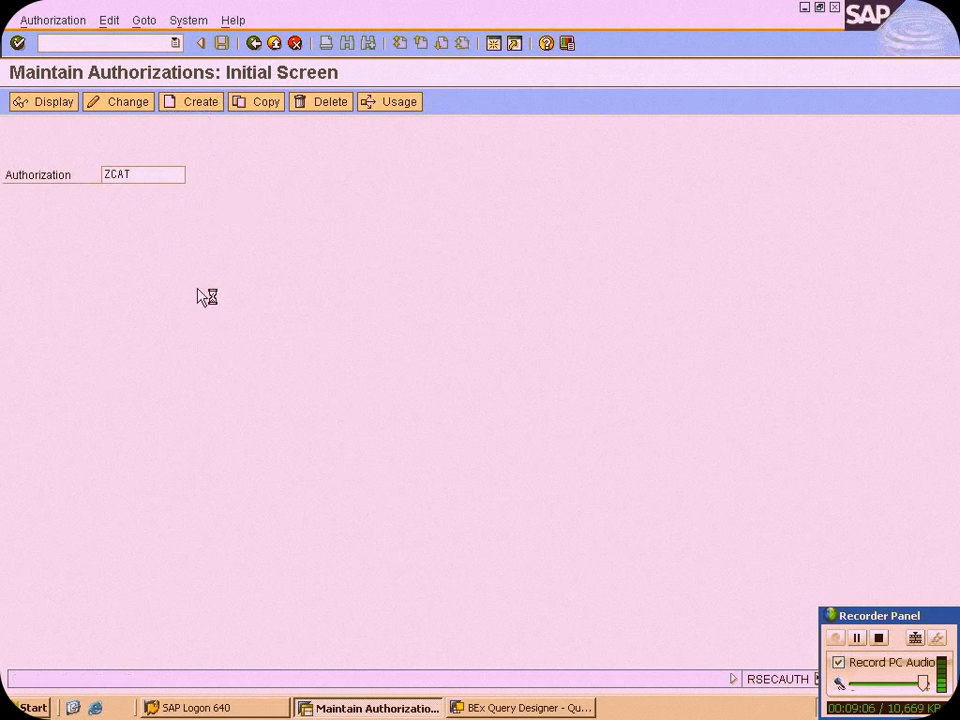
# Copy the authorization name ZCAT into its short, medium and long texts
pyautogui.moveTo(148, 137); pyautogui.dragTo(110, 142)
pyautogui.hotkey('ctrl', 'c')
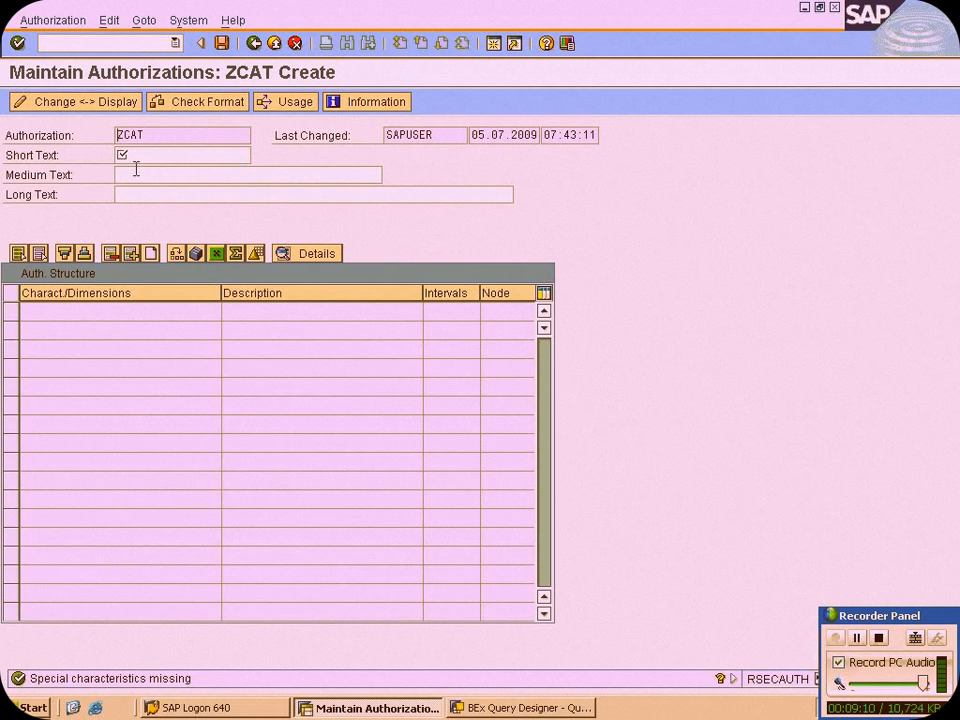
pyautogui.click(148, 155)
pyautogui.hotkey('ctrl', 'v')
pyautogui.click(148, 176)
pyautogui.hotkey('ctrl', 'v')
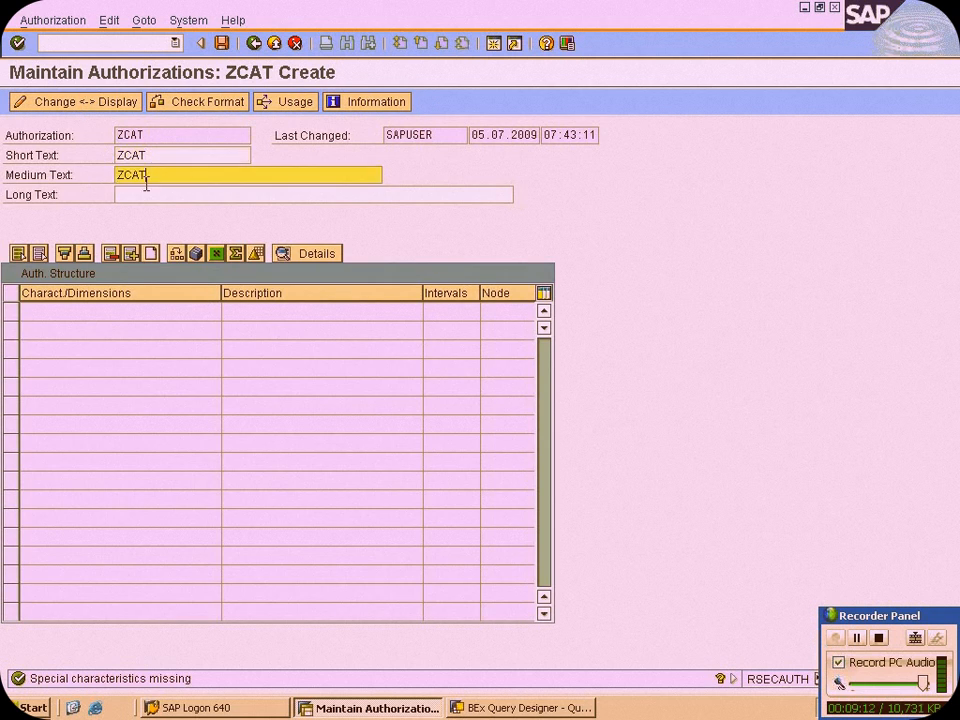
pyautogui.click(141, 195)
pyautogui.hotkey('ctrl', 'v')
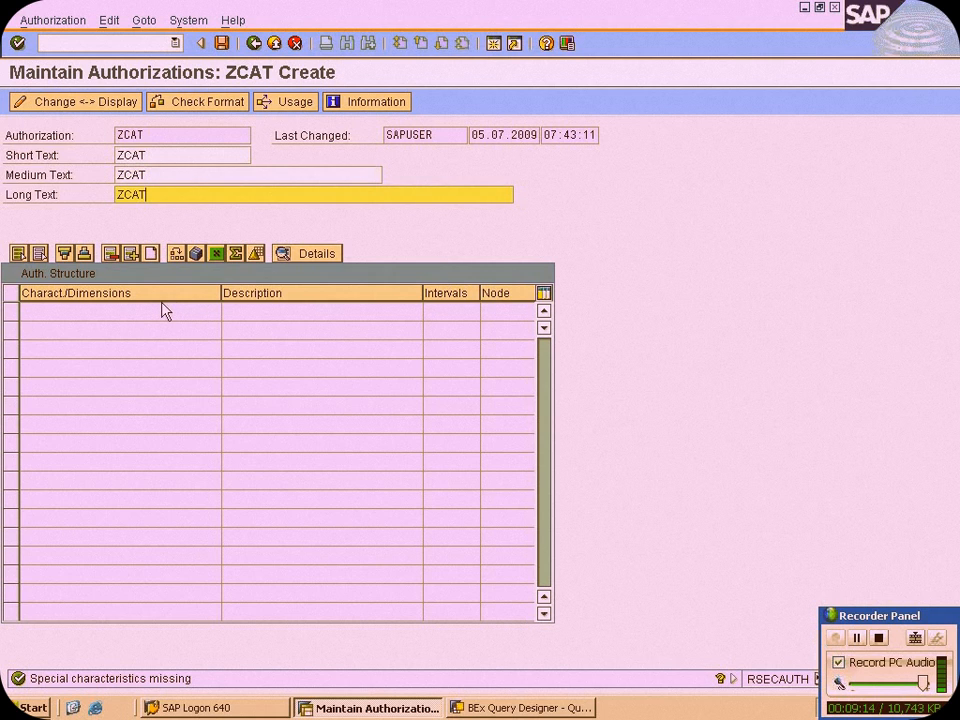
# Insert a row in the authorization structure and fill it with the characteristic 0D_COUNTRY from the InfoObject value help
pyautogui.click(133, 257)
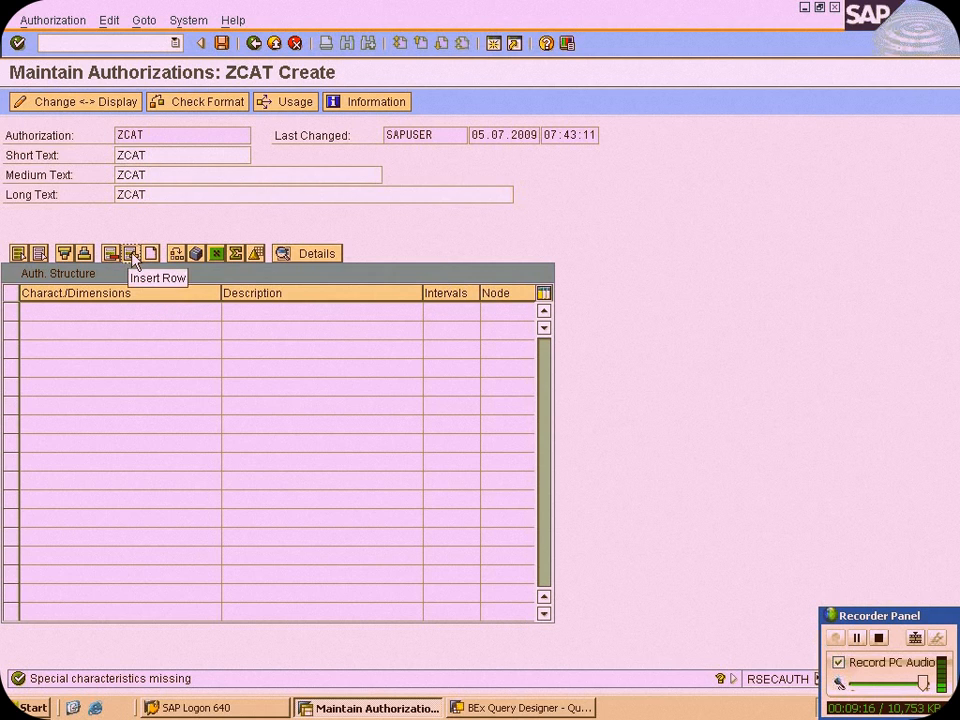
pyautogui.click(172, 310)
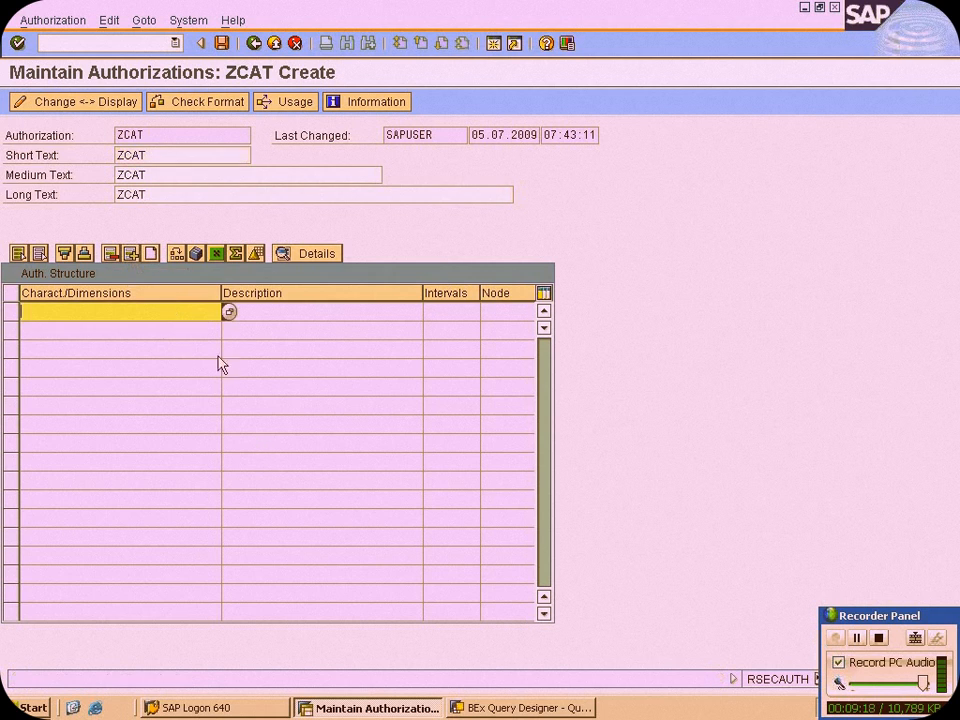
pyautogui.click(229, 313)
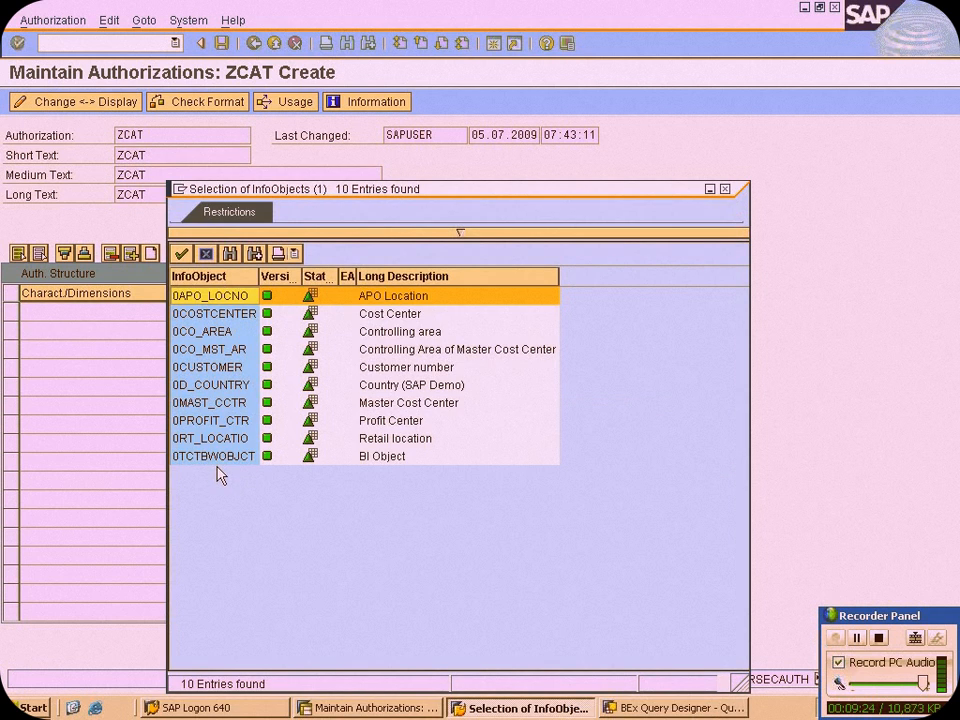
pyautogui.click(222, 388)
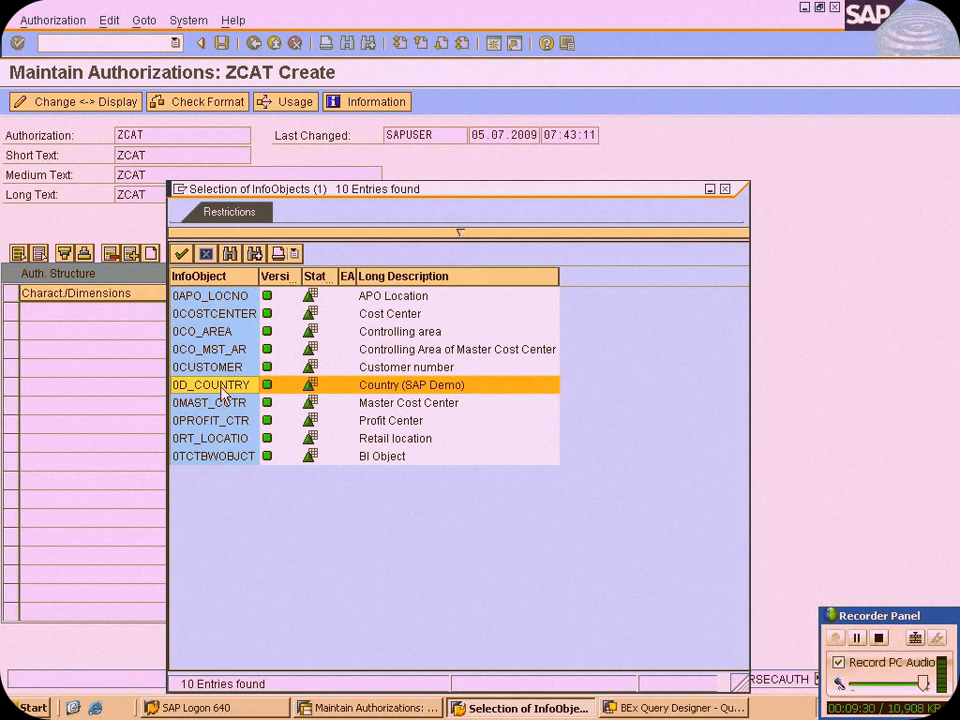
pyautogui.doubleClick(222, 392)
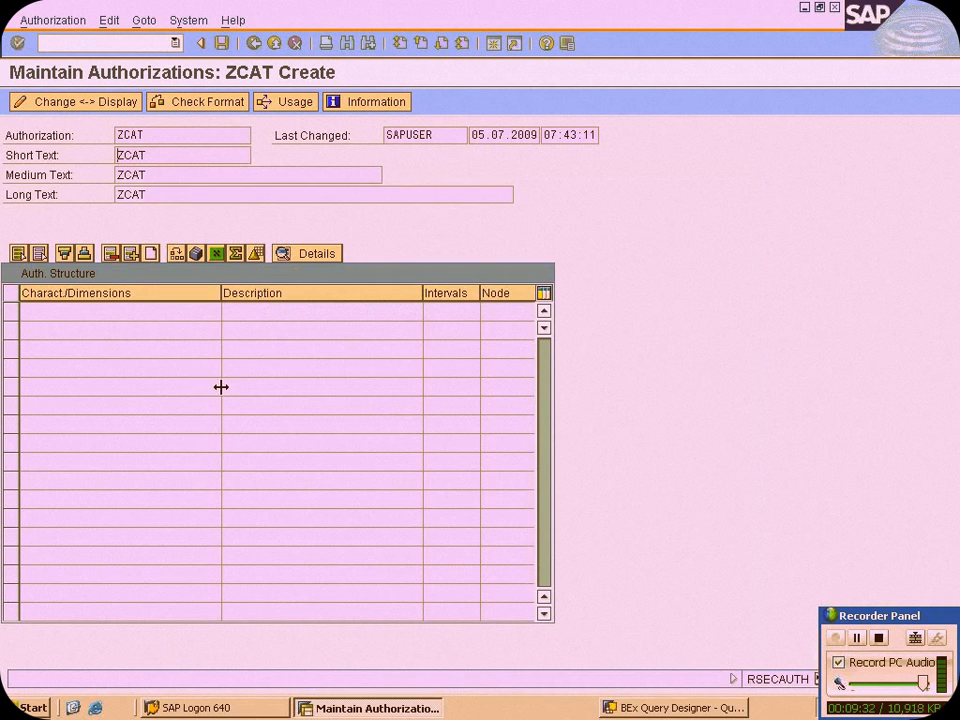
# Open the details of 0D_COUNTRY and insert a single-interval row with the comparison operator EQ (Equal: Single Value)
pyautogui.click(188, 318)
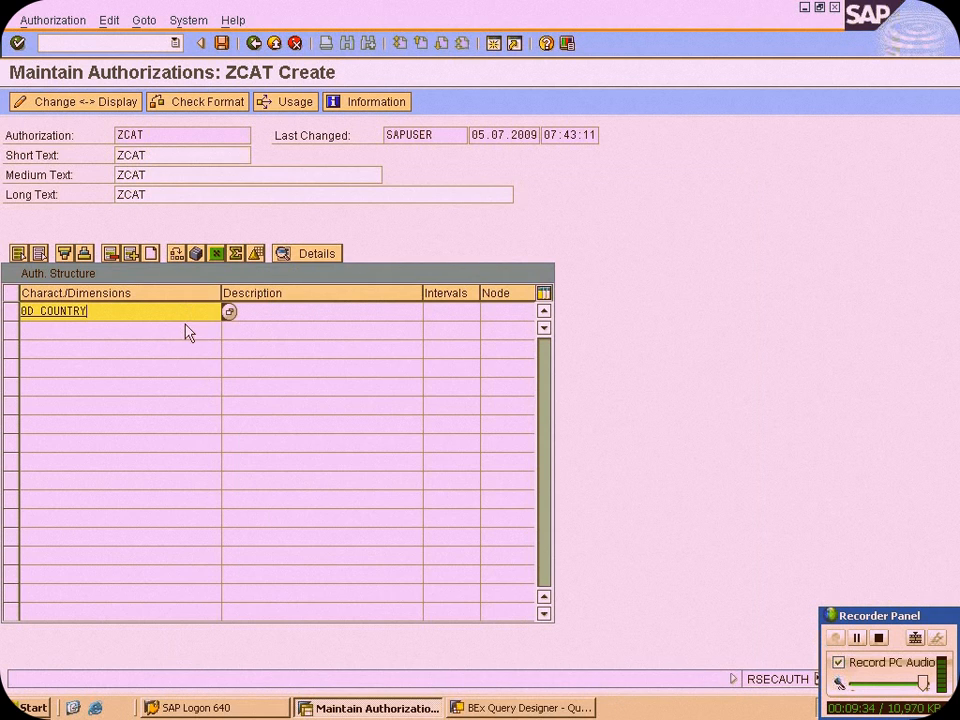
pyautogui.click(310, 256)
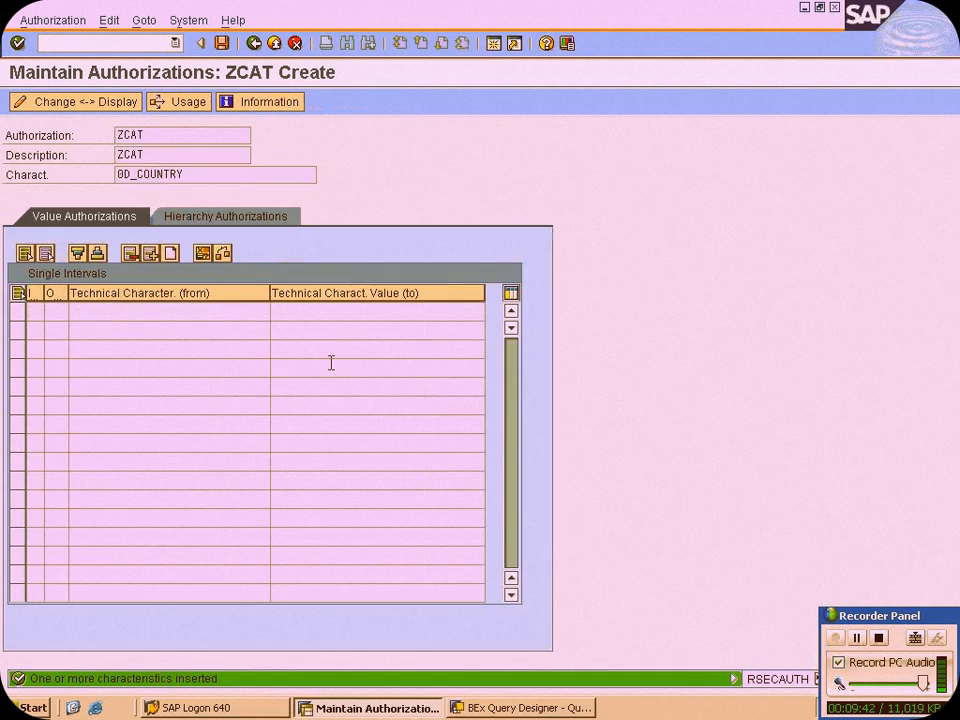
pyautogui.click(152, 254)
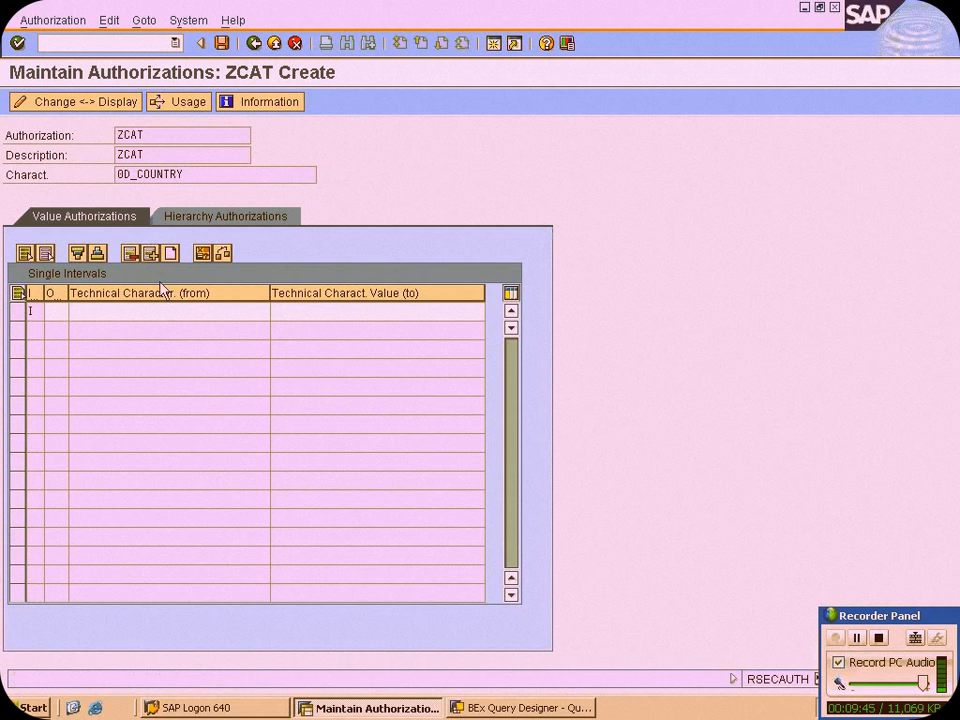
pyautogui.click(56, 311)
pyautogui.click(79, 313)
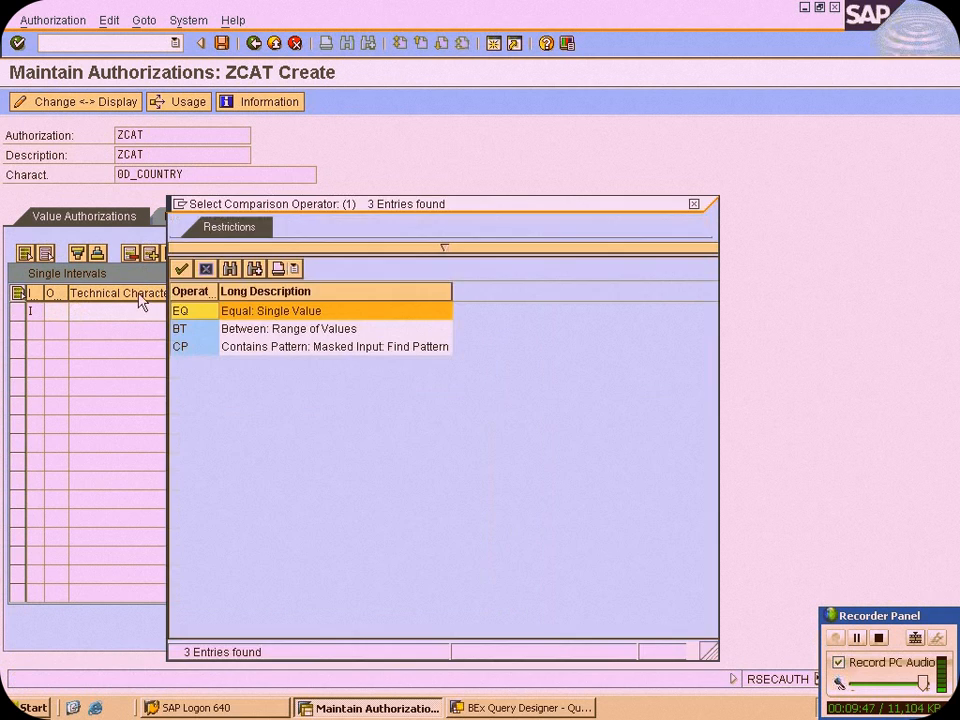
pyautogui.click(259, 334)
pyautogui.click(254, 344)
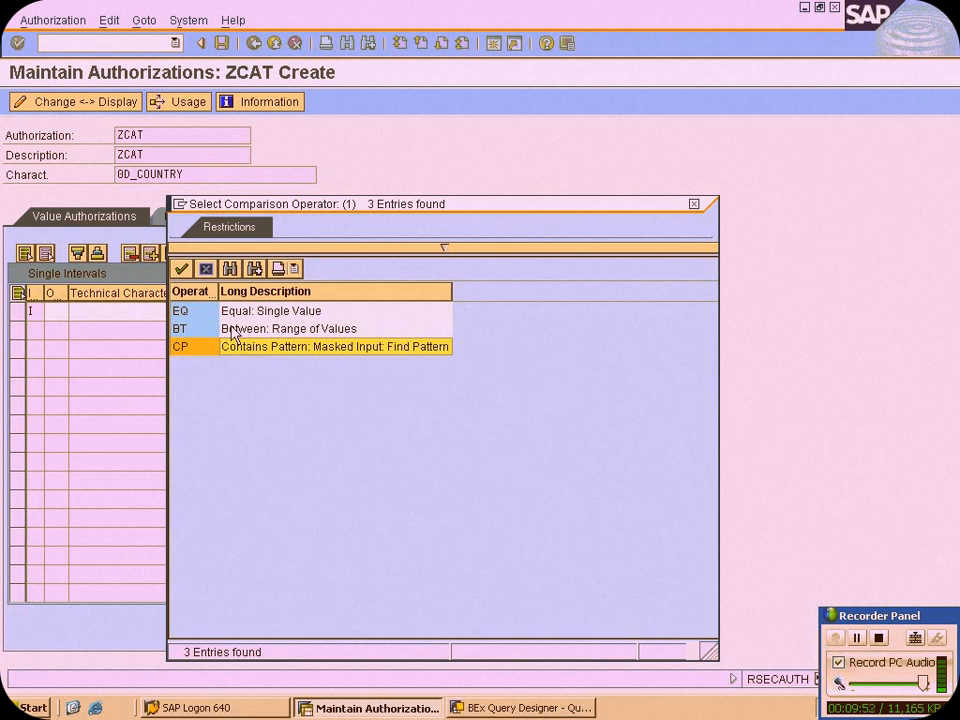
pyautogui.click(245, 316)
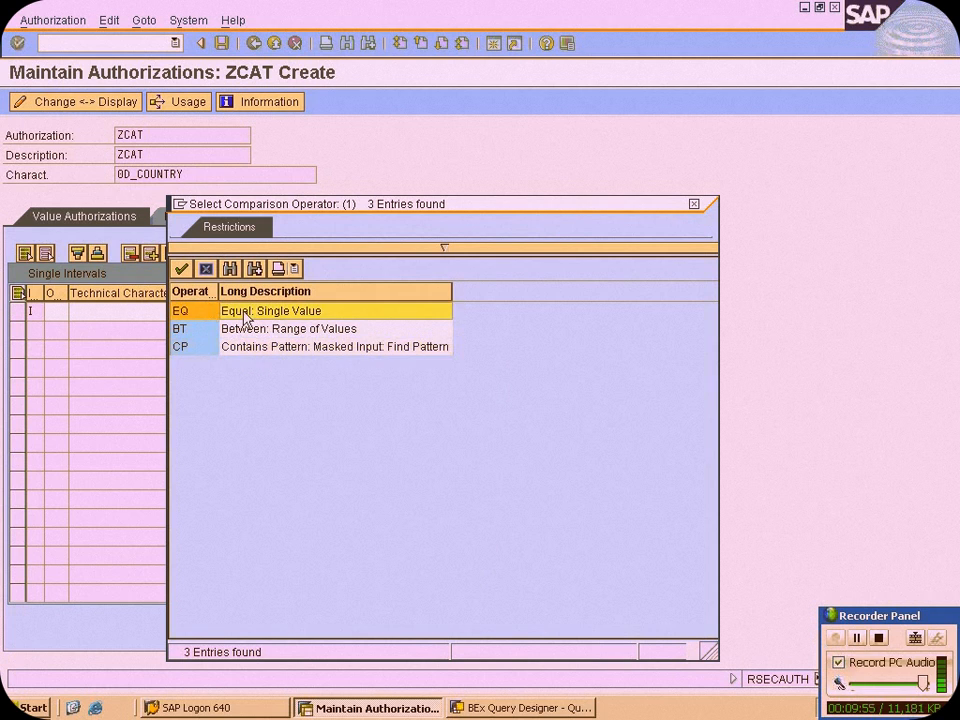
pyautogui.doubleClick(245, 317)
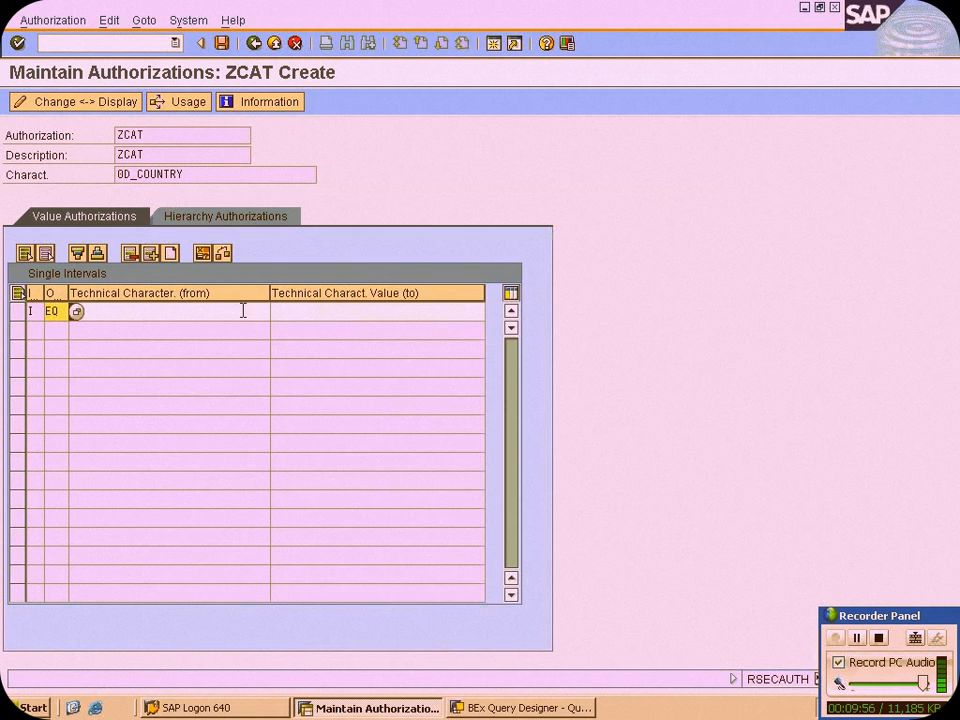
# Choose C00 from the value help as the technical characteristic value (from) and save the authorization
pyautogui.click(243, 311)
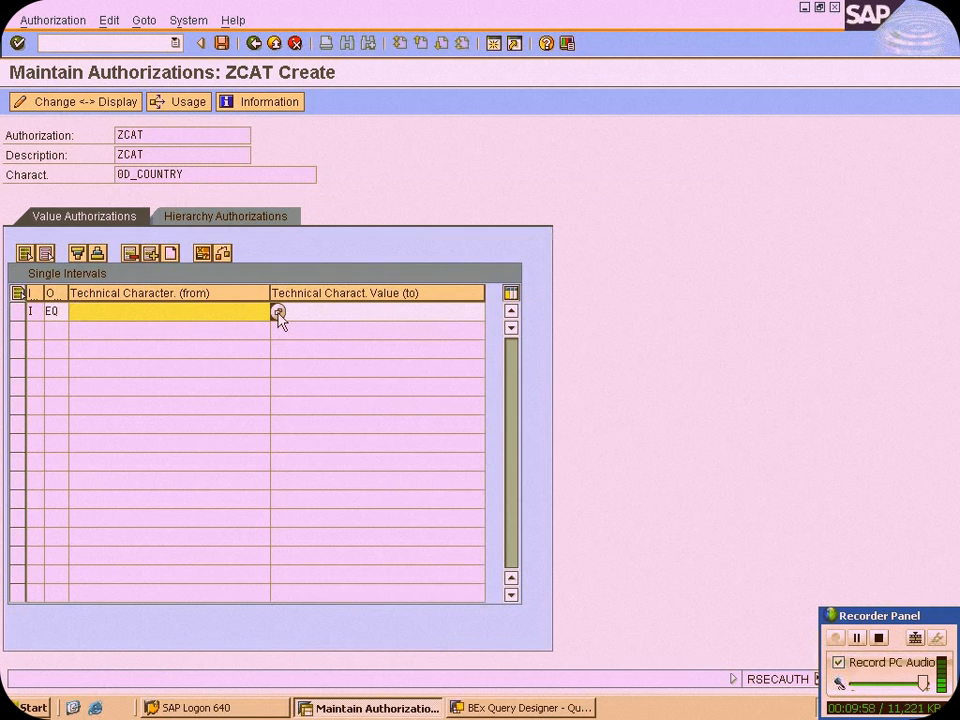
pyautogui.click(278, 312)
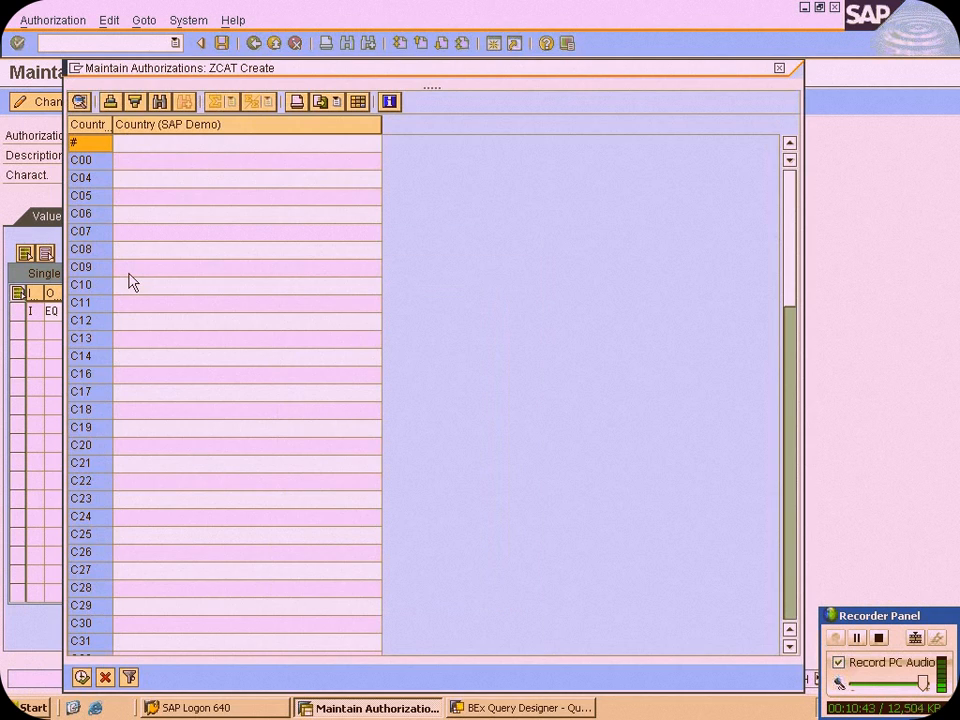
pyautogui.doubleClick(90, 162)
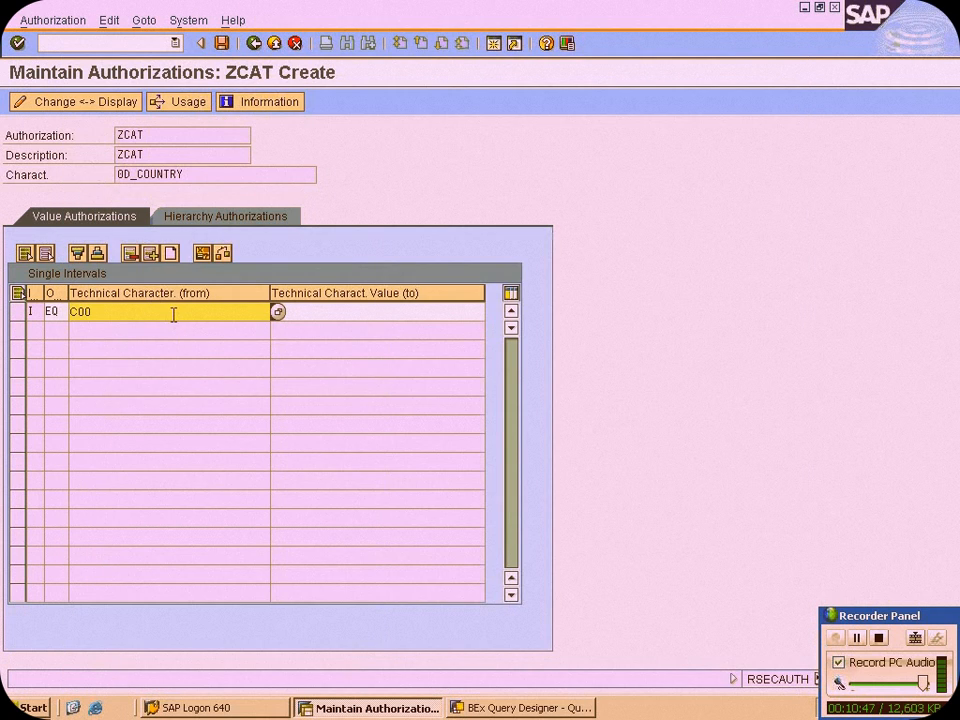
pyautogui.moveTo(146, 313); pyautogui.dragTo(53, 298)
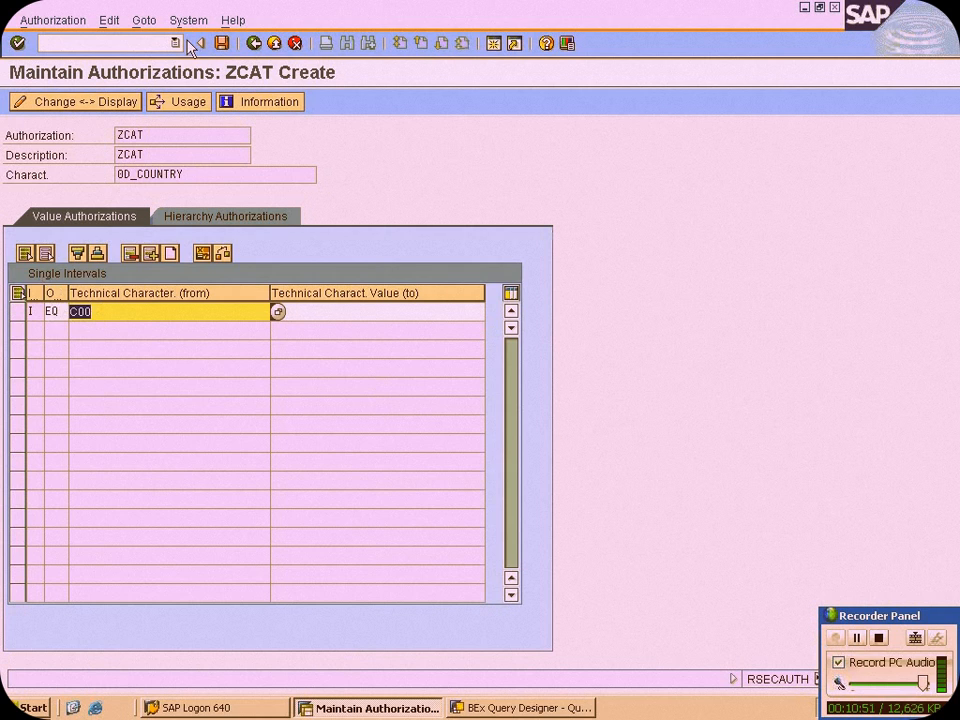
pyautogui.click(222, 43)
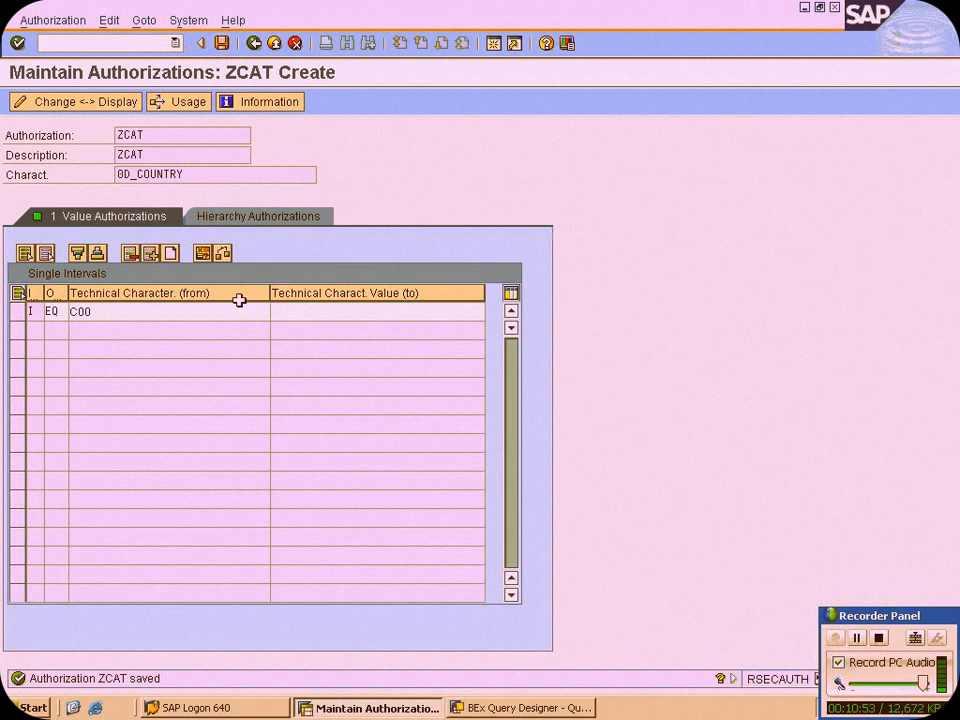
# Check the intervals and the format of authorization ZCAT, and save it by overwriting the existing version
pyautogui.click(222, 254)
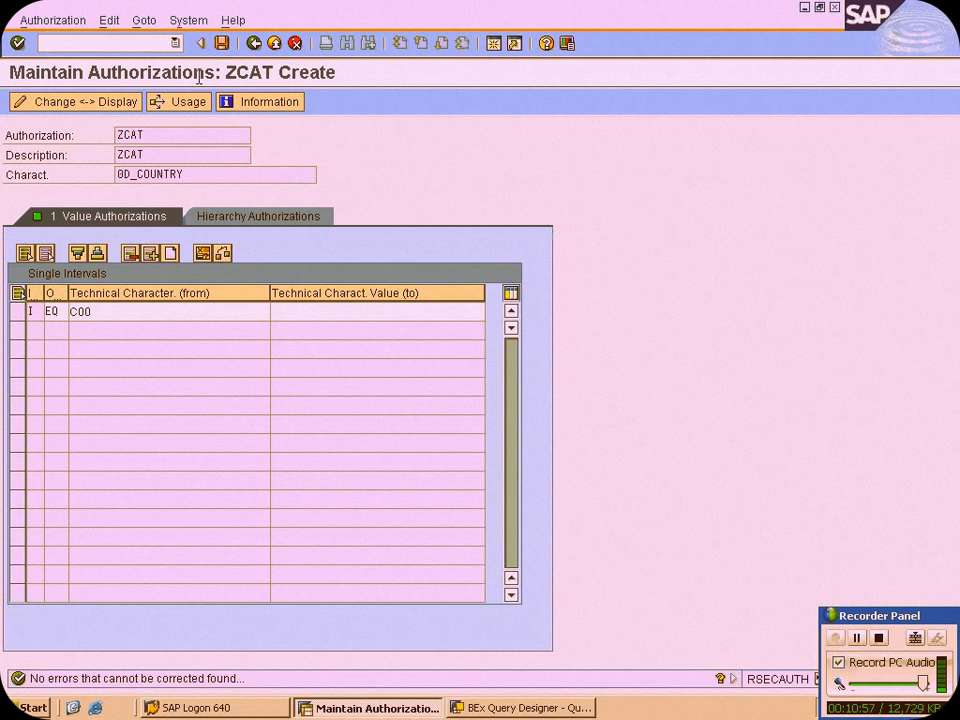
pyautogui.click(256, 45)
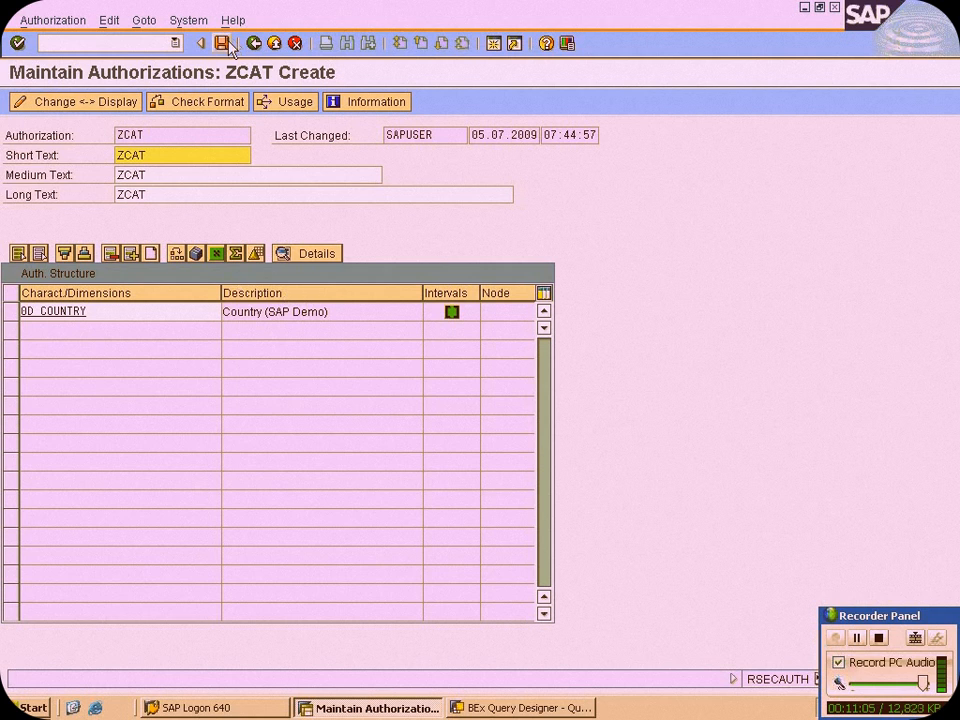
pyautogui.click(206, 101)
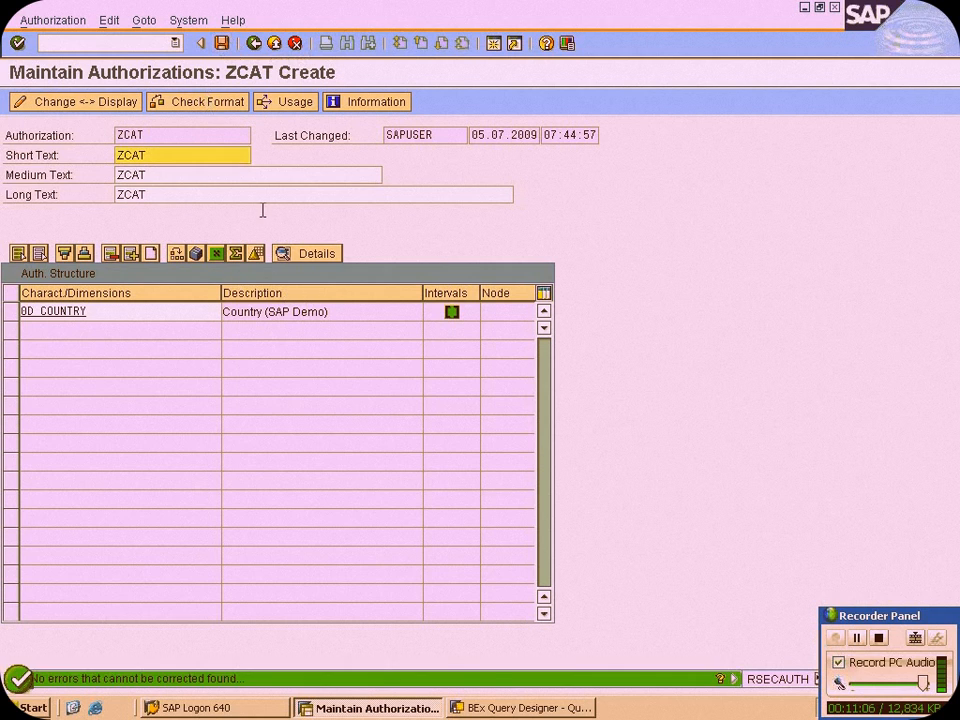
pyautogui.click(10, 312)
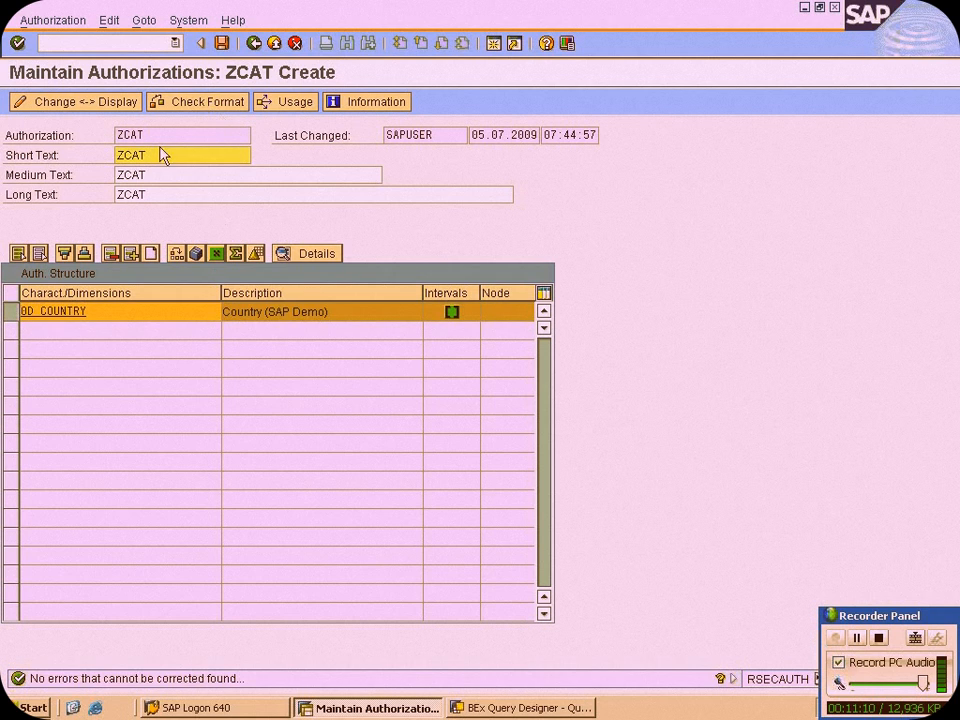
pyautogui.click(222, 43)
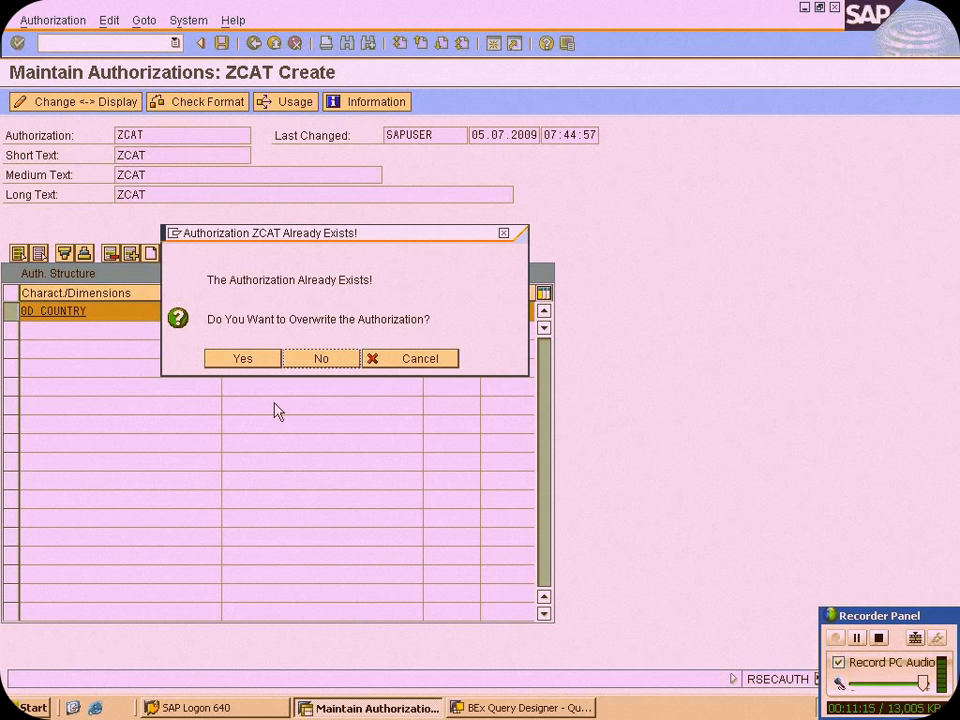
pyautogui.click(244, 362)
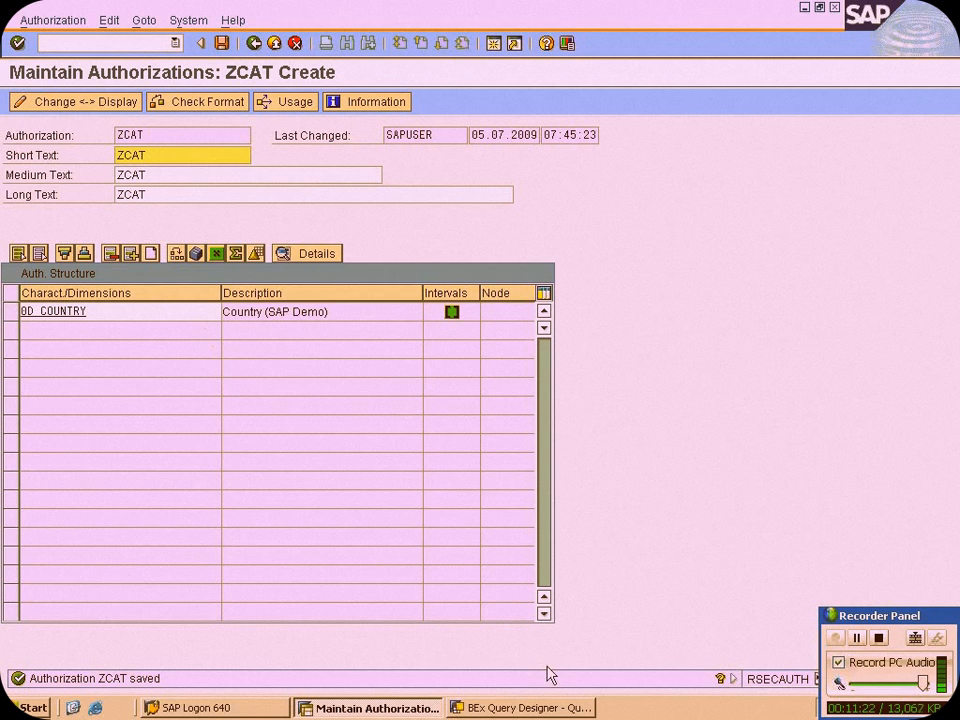
# Consult the special characteristics listed in the Notepad notes and insert three empty rows in ZCAT's authorization structure
pyautogui.moveTo(484, 9)
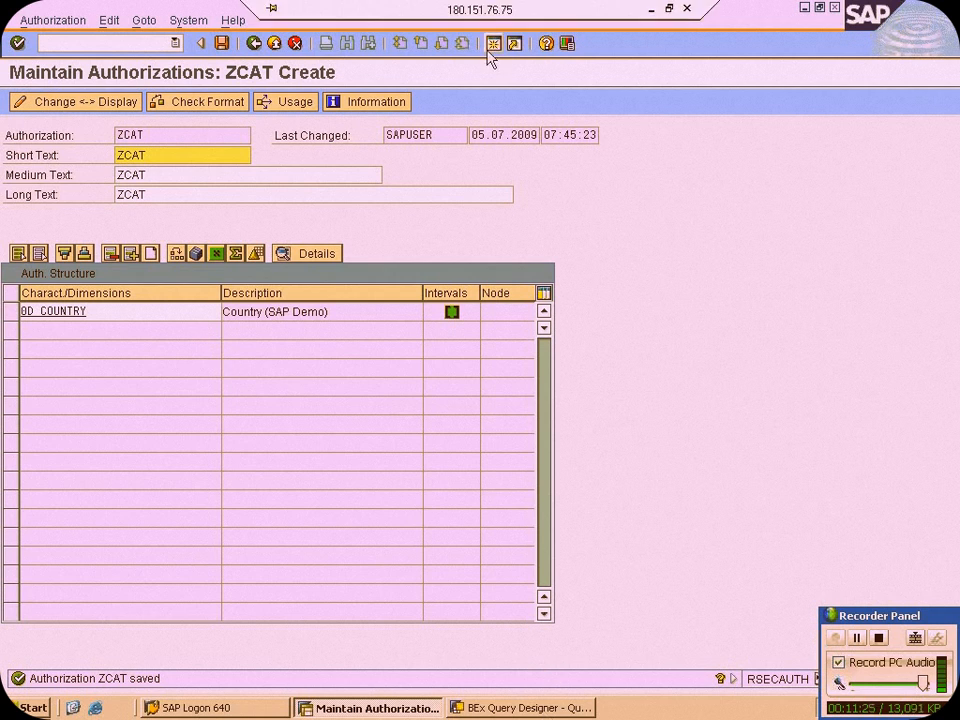
pyautogui.click(647, 10)
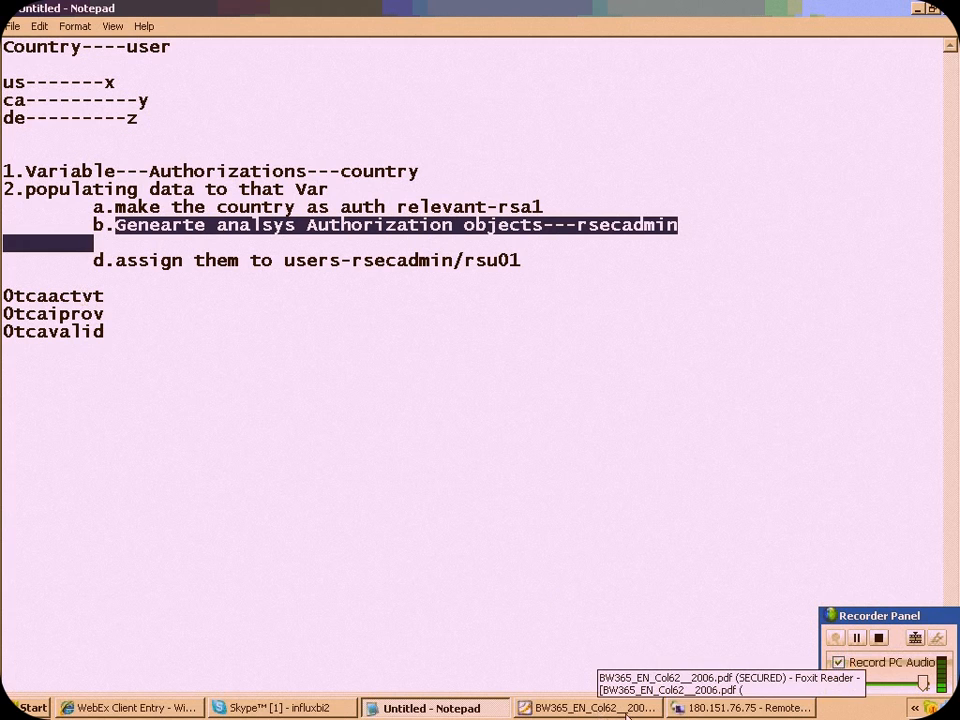
pyautogui.click(703, 708)
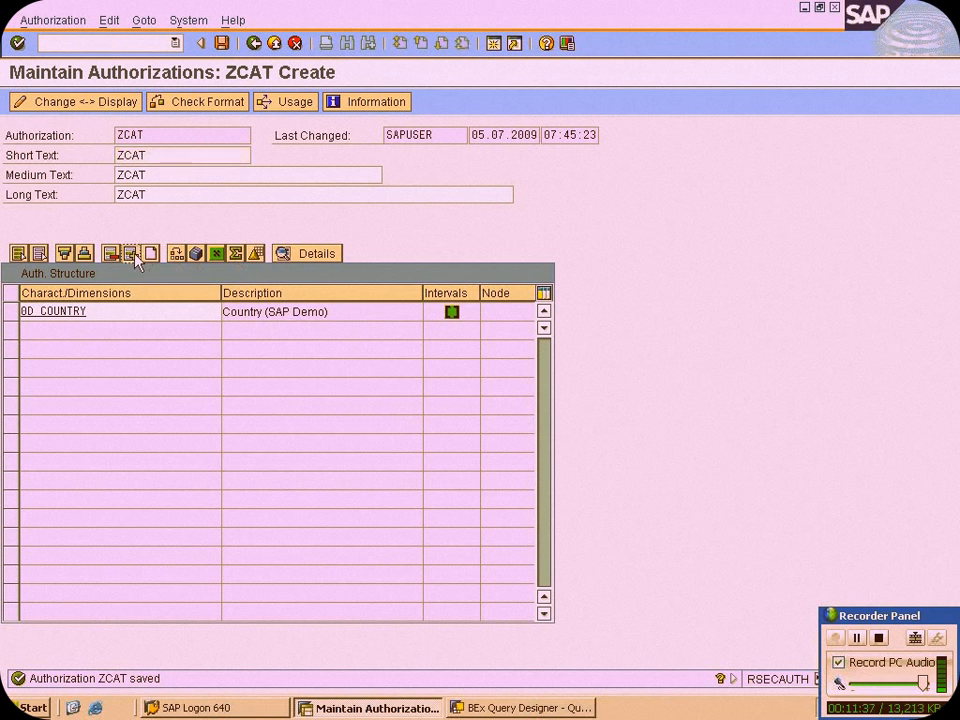
pyautogui.click(131, 254)
pyautogui.click(134, 254)
pyautogui.click(134, 254)
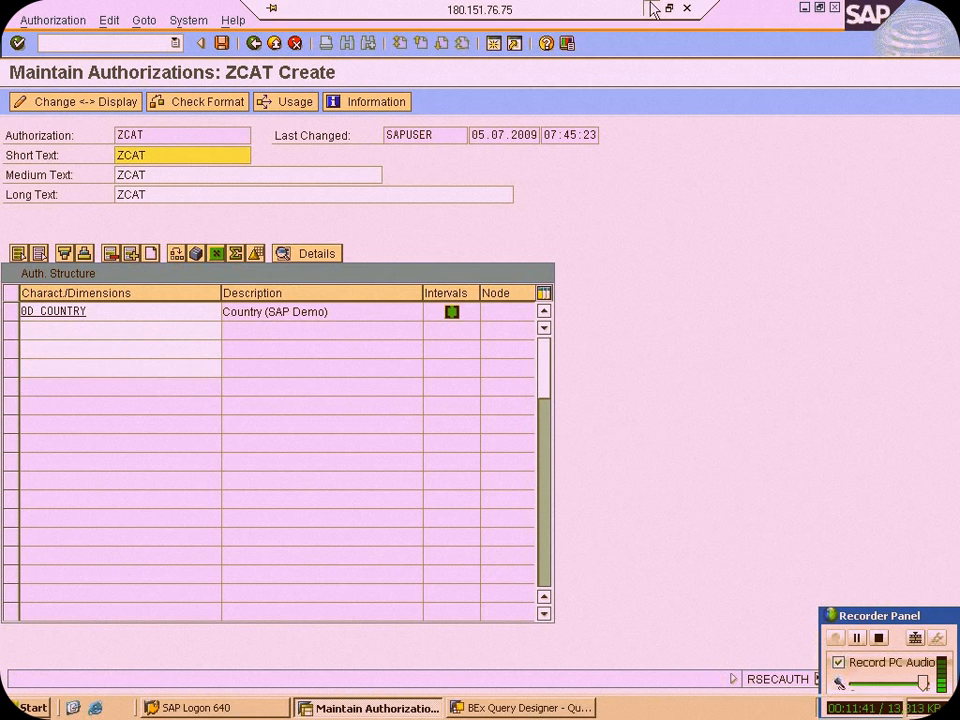
# Copy 0tcaactvt from the Notepad notes into the first empty row of the SAP authorization structure and confirm it
pyautogui.click(651, 6)
pyautogui.moveTo(105, 296); pyautogui.dragTo(3, 296)
pyautogui.hotkey('ctrl', 'c')
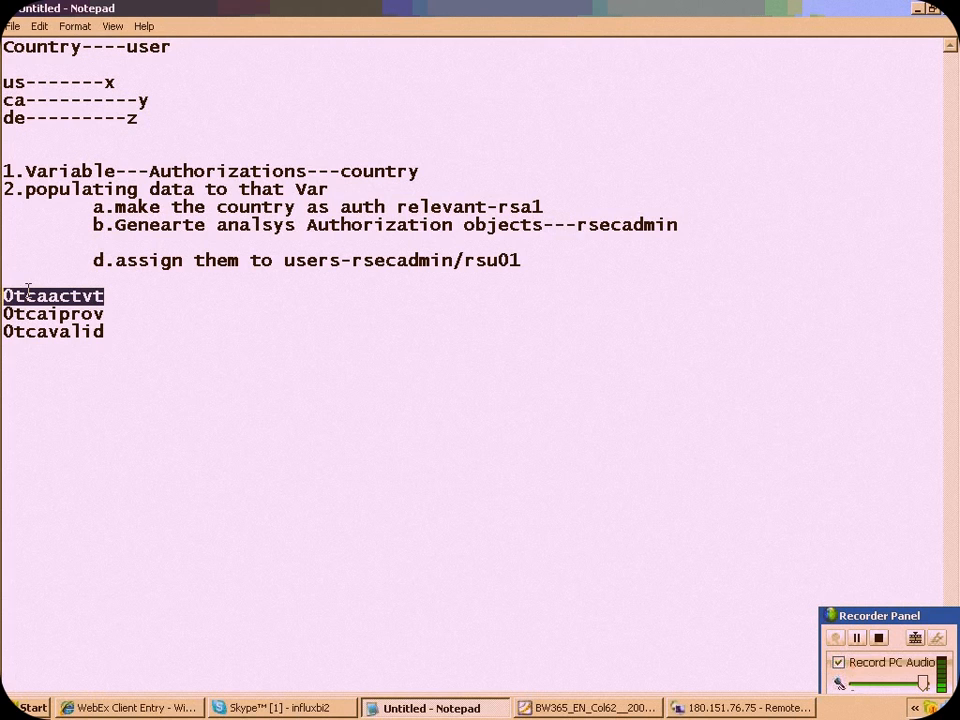
pyautogui.click(732, 708)
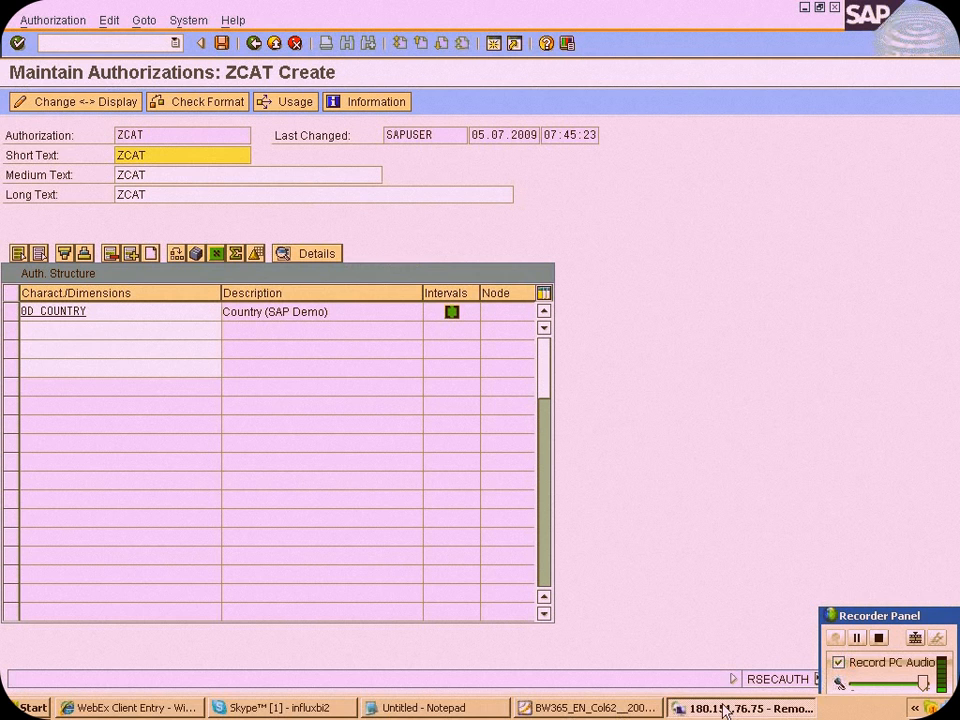
pyautogui.click(146, 326)
pyautogui.hotkey('ctrl', 'v')
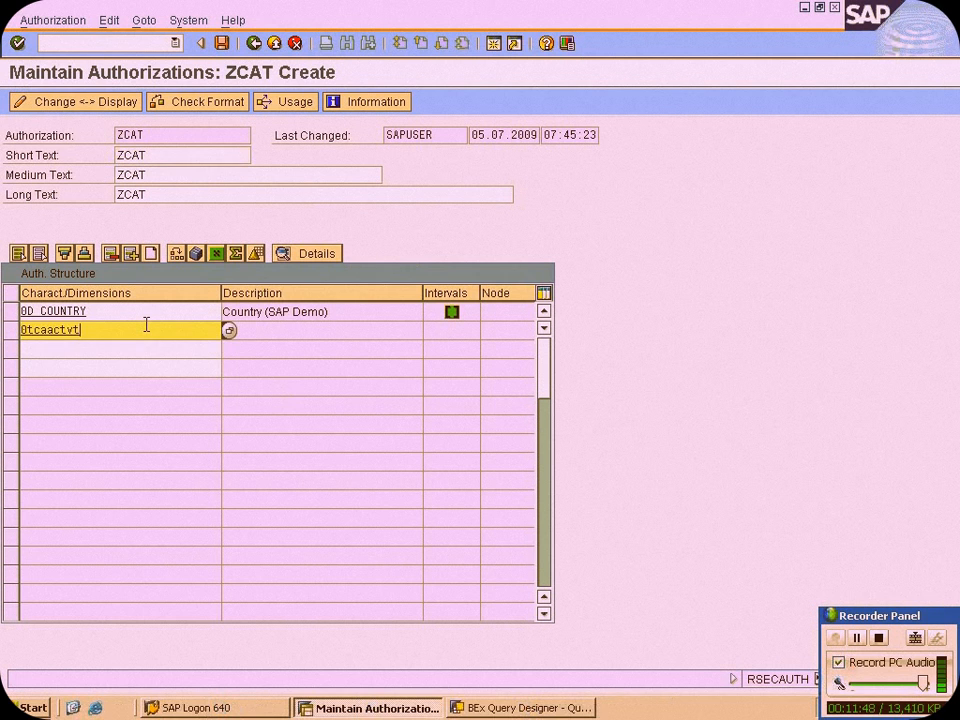
pyautogui.press('Return')
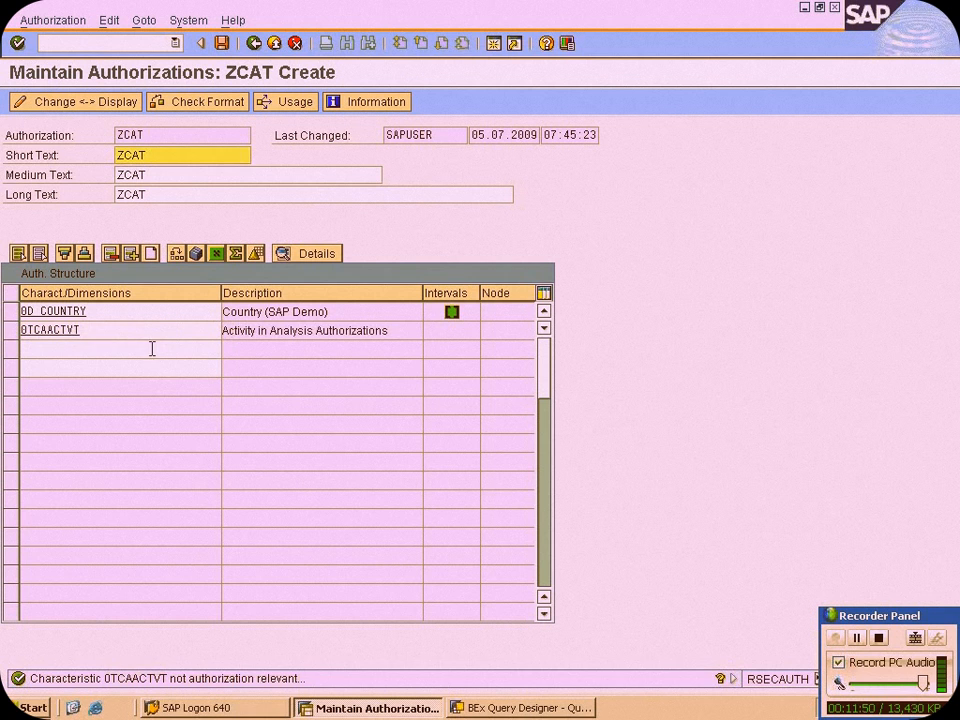
pyautogui.click(389, 331)
pyautogui.moveTo(389, 331); pyautogui.dragTo(127, 367)
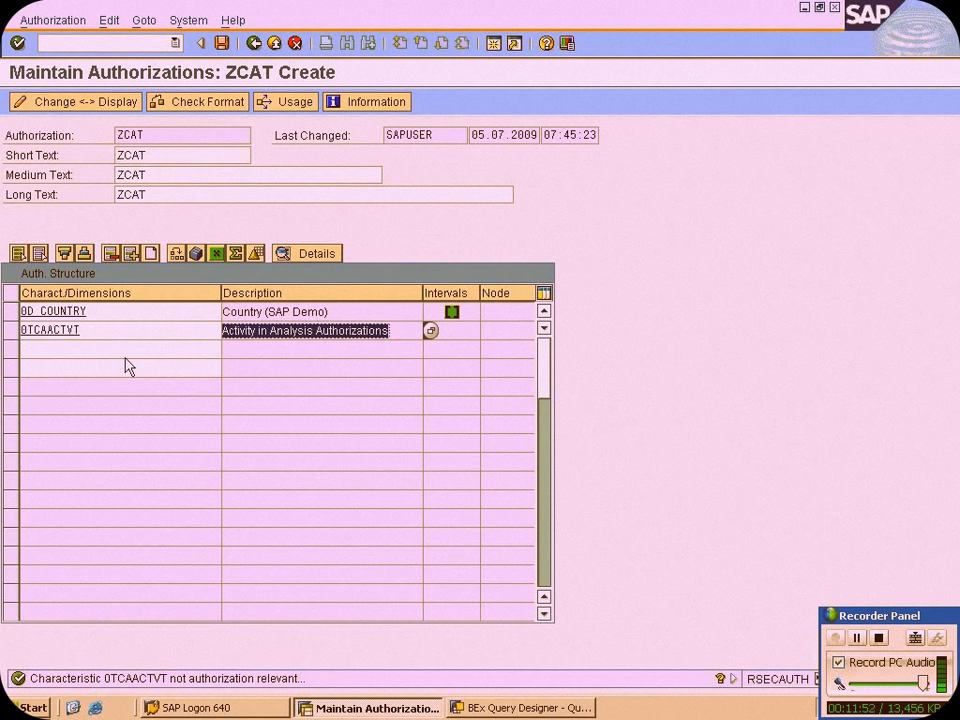
# Copy 0tcaiprov from the Notepad notes into the row below 0TCAACTVT in the SAP authorization structure and confirm it
pyautogui.click(522, 707)
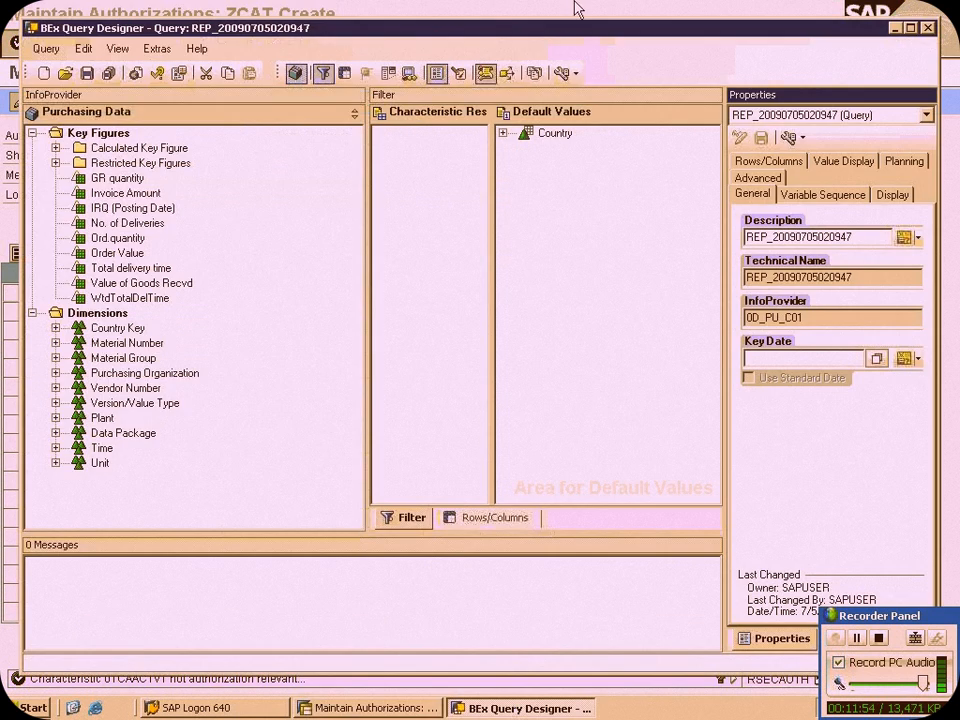
pyautogui.click(608, 8)
pyautogui.click(653, 10)
pyautogui.moveTo(9, 313); pyautogui.dragTo(118, 315)
pyautogui.hotkey('ctrl', 'c')
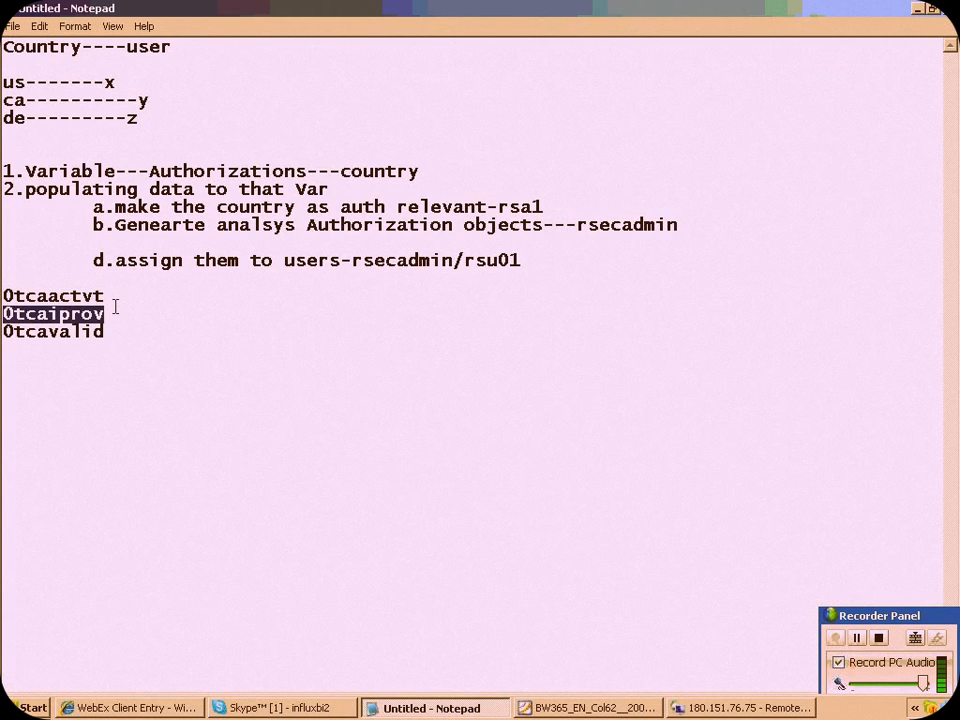
pyautogui.click(690, 707)
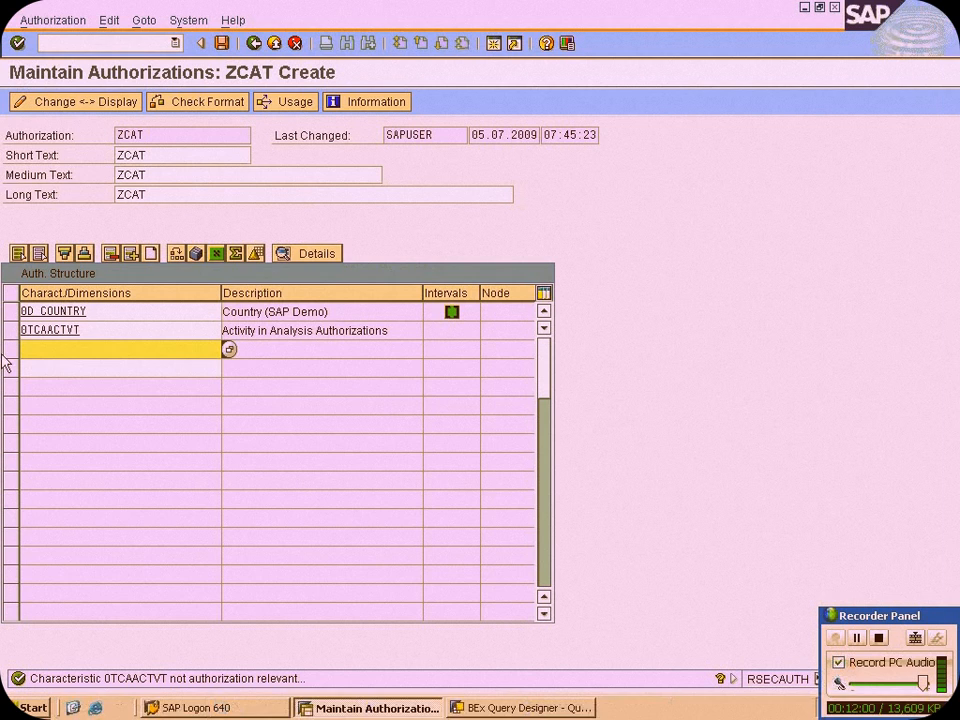
pyautogui.hotkey('ctrl', 'v')
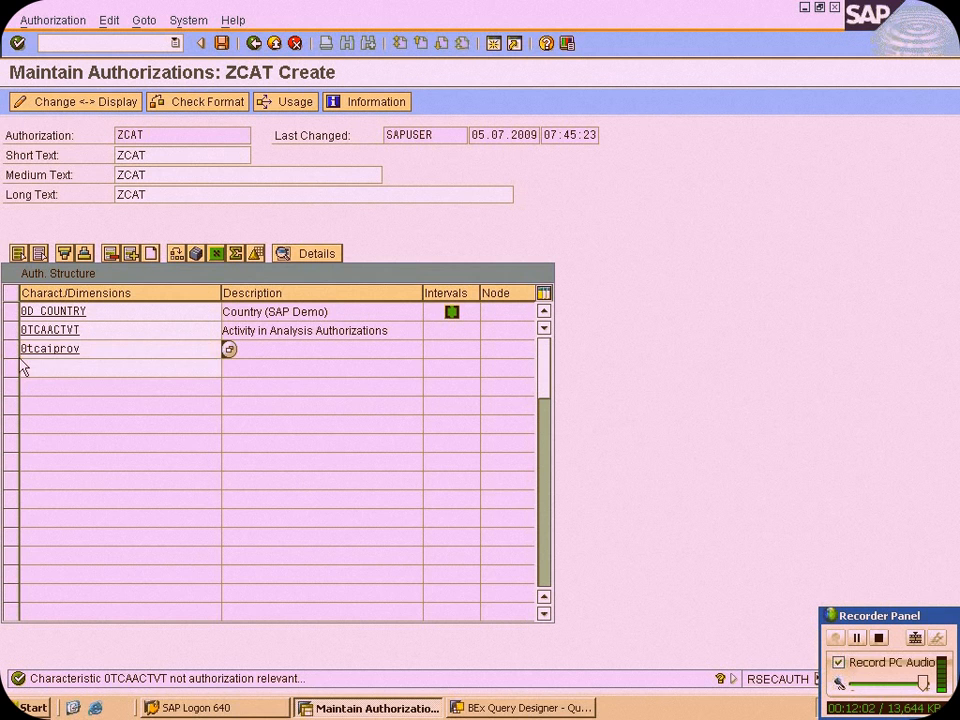
pyautogui.press('Return')
# Copy 0tcavalid from the Notepad notes into the row below 0TCAIPROV in the SAP authorization structure and confirm it
pyautogui.moveTo(482, 11)
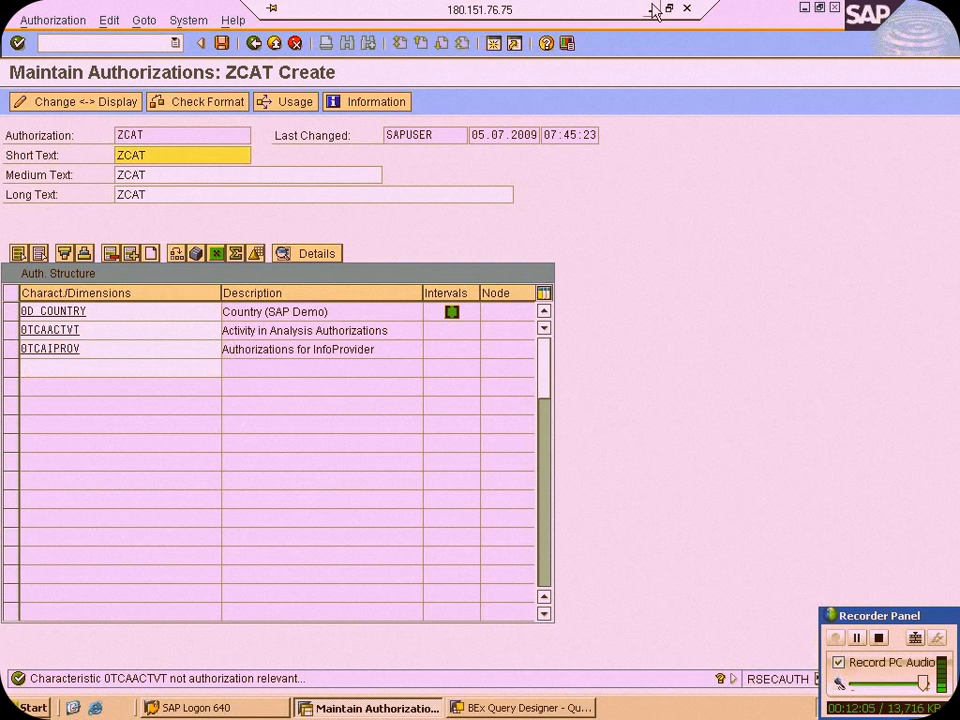
pyautogui.click(650, 8)
pyautogui.click(100, 331)
pyautogui.moveTo(100, 331); pyautogui.dragTo(3, 334)
pyautogui.hotkey('ctrl', 'c')
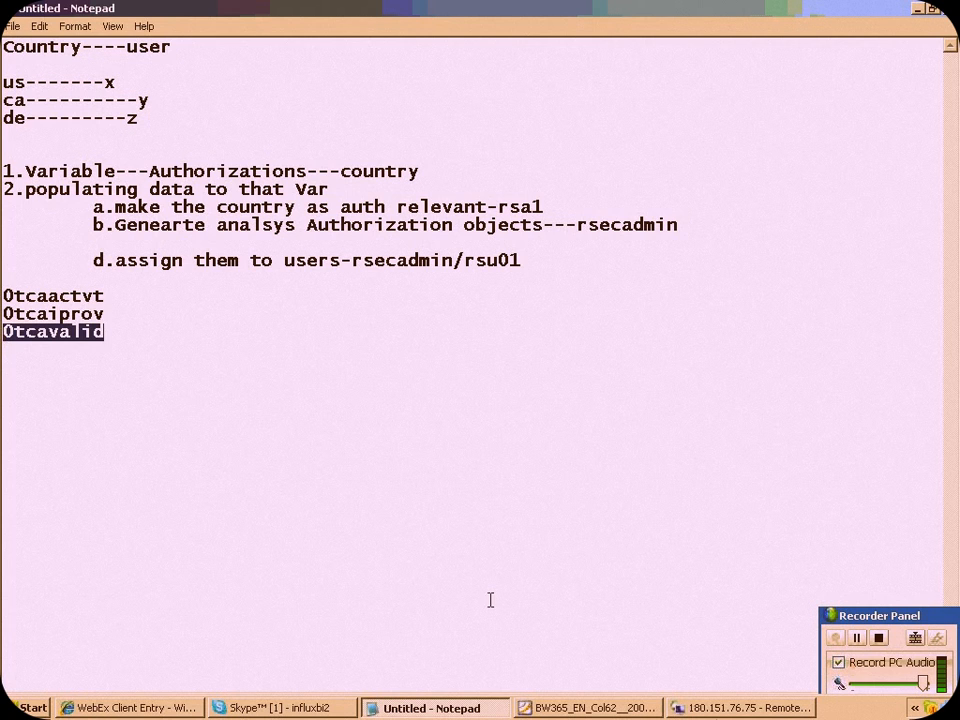
pyautogui.click(740, 707)
pyautogui.click(133, 367)
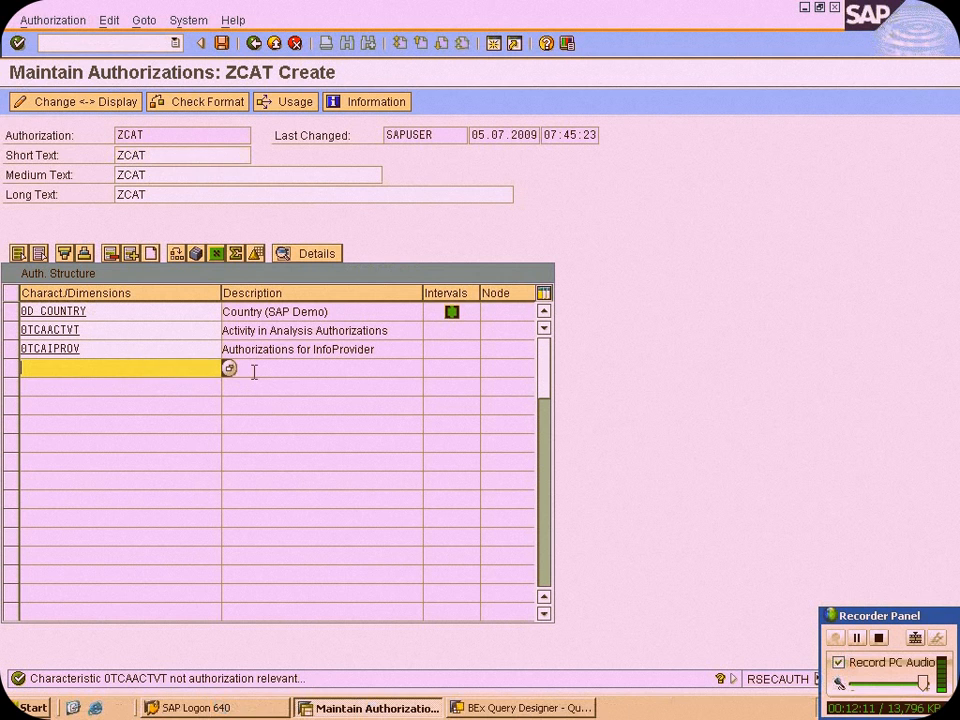
pyautogui.hotkey('ctrl', 'v')
pyautogui.press('Return')
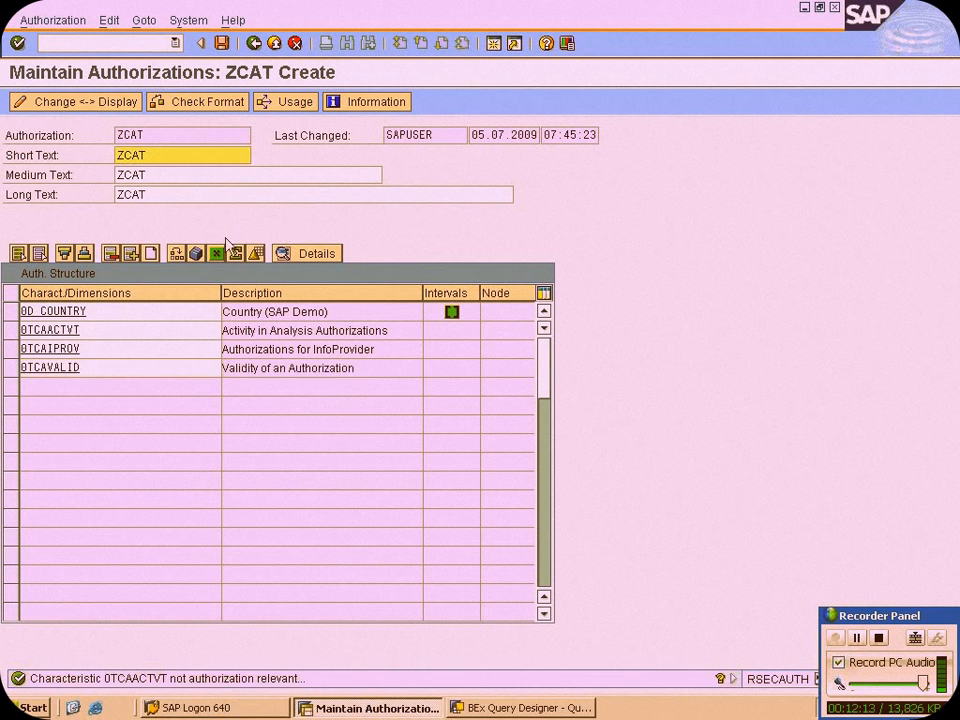
# Try to save authorization ZCAT and close the log
pyautogui.click(216, 48)
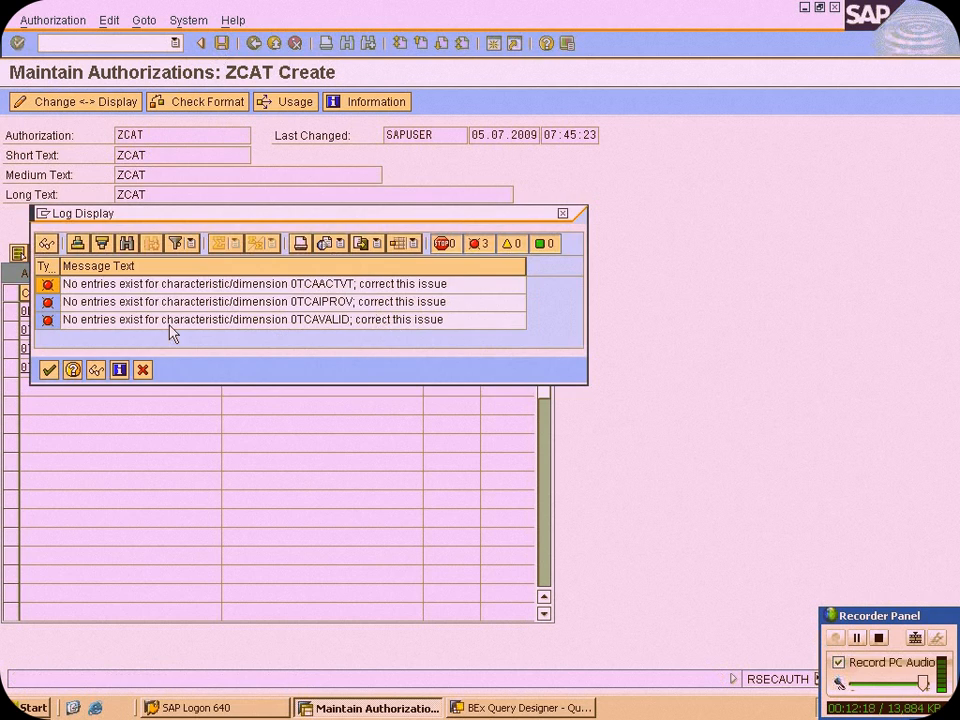
pyautogui.click(314, 286)
pyautogui.click(143, 370)
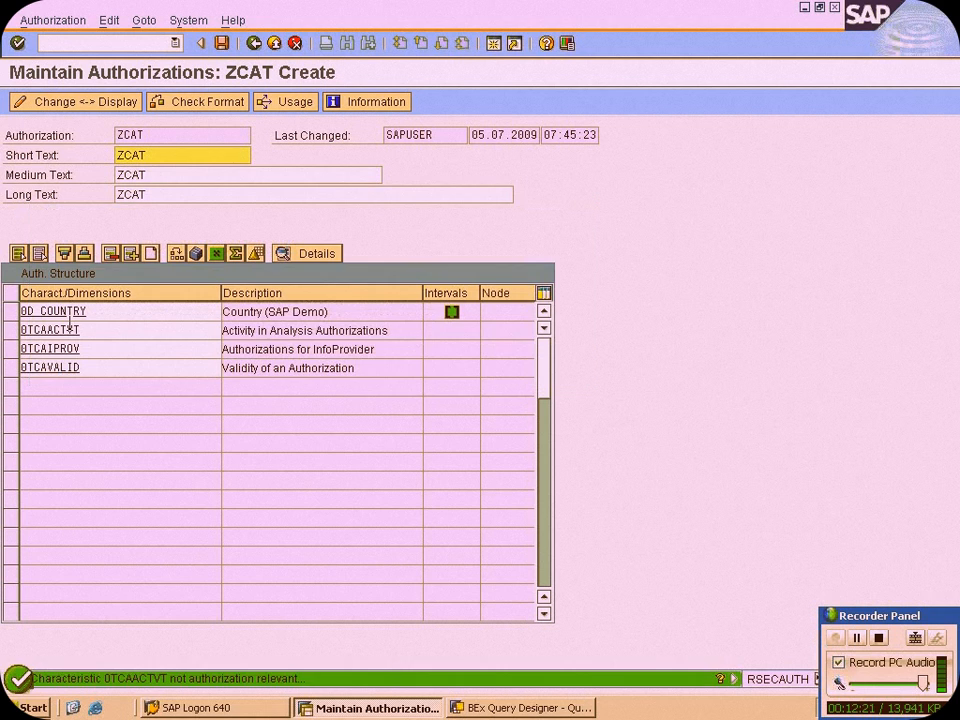
# Try to open the details of characteristic 0TCAACTVT in ZCAT's authorization structure and dismiss the information message
pyautogui.click(16, 331)
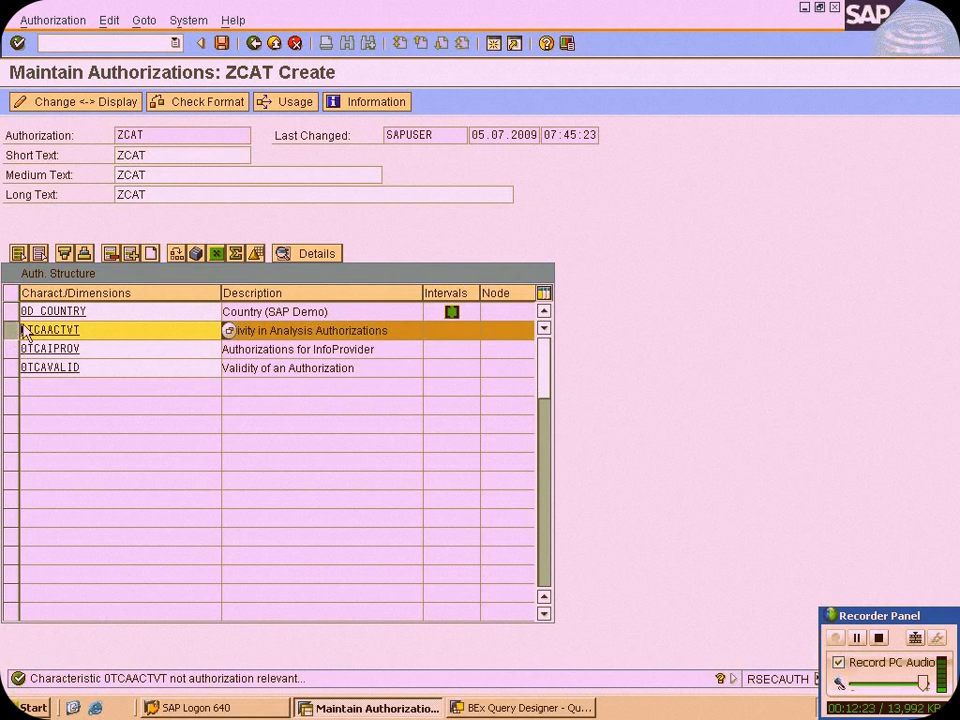
pyautogui.click(320, 258)
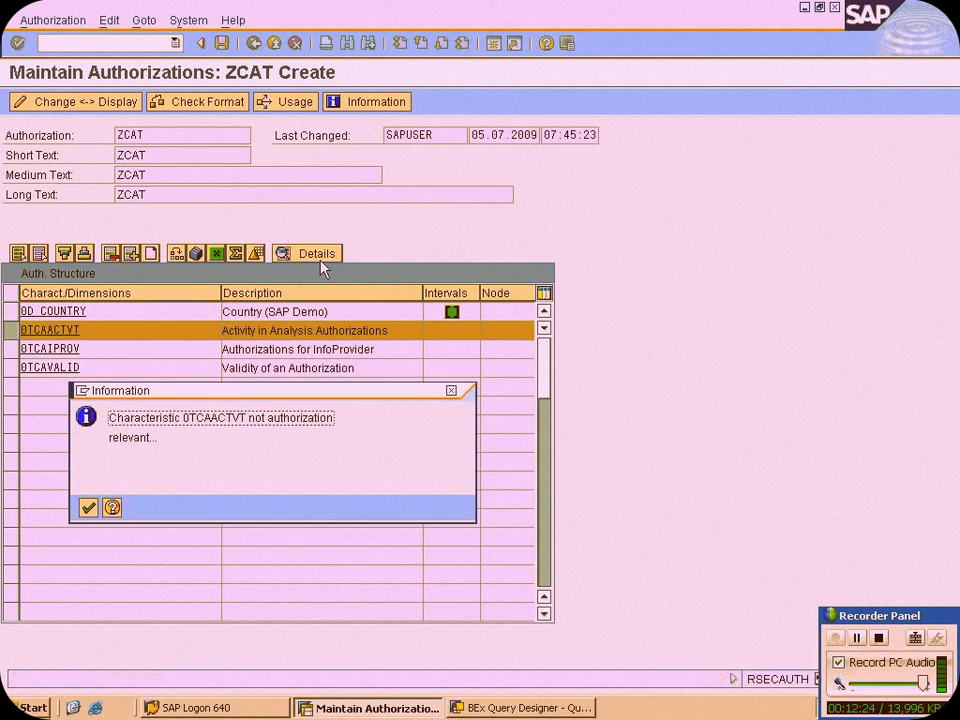
pyautogui.click(90, 508)
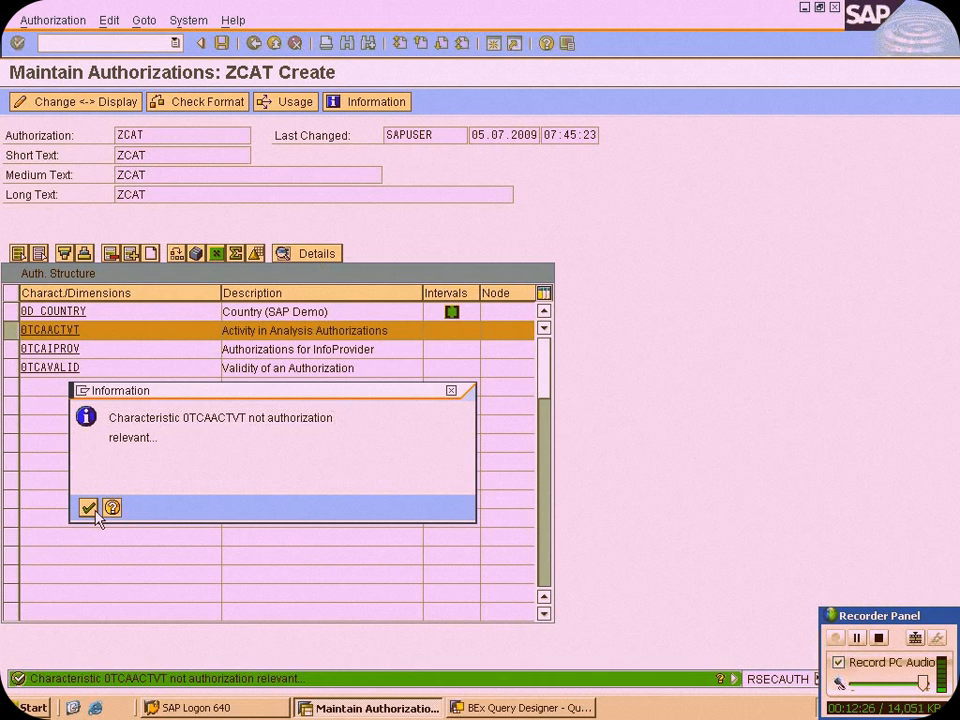
pyautogui.click(277, 336)
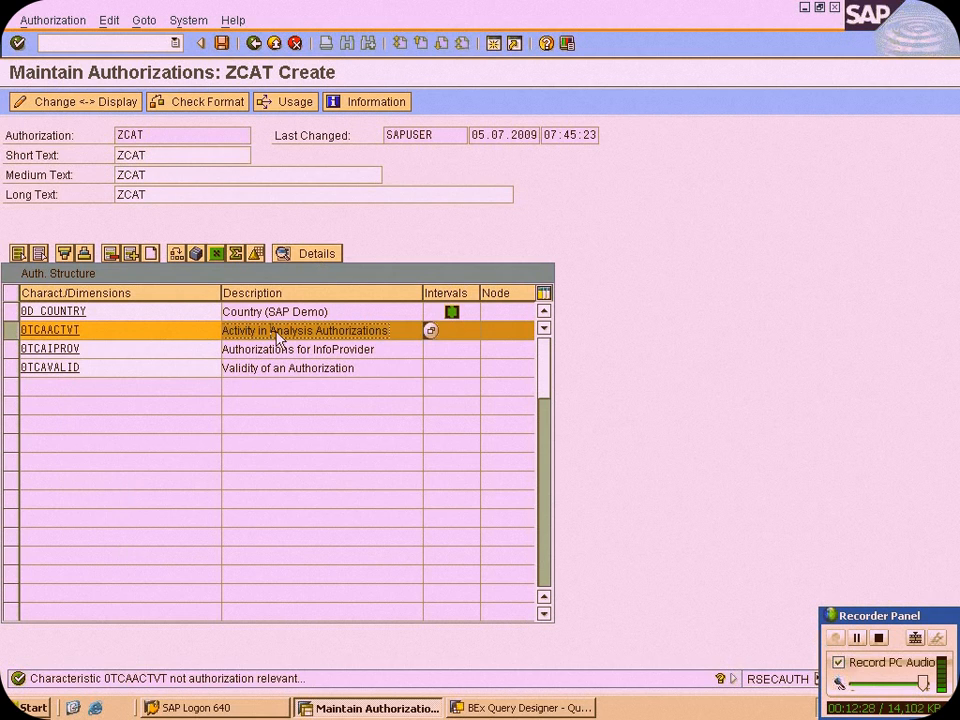
pyautogui.click(90, 508)
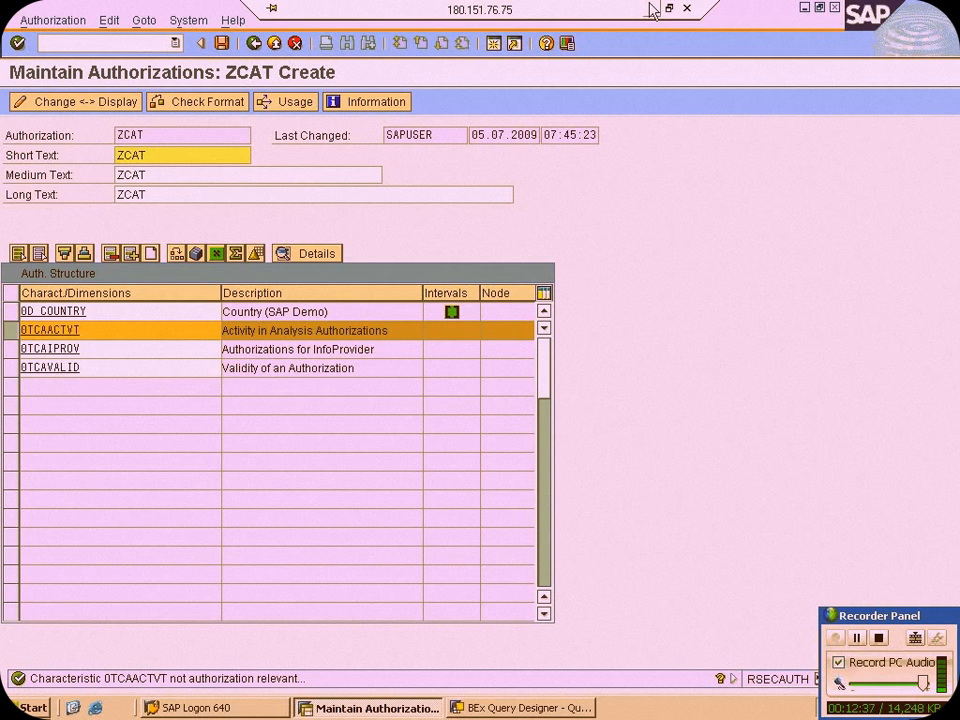
# Open an additional SAP session and start transaction RSA1 in it
pyautogui.click(494, 43)
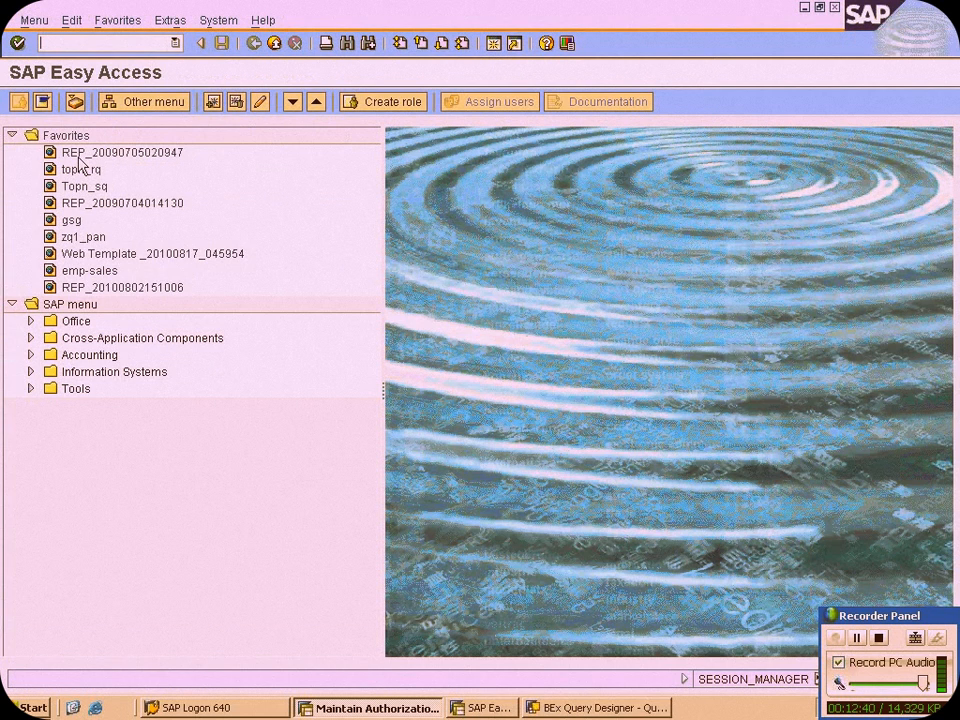
pyautogui.write('RSA1')
pyautogui.press('Return')
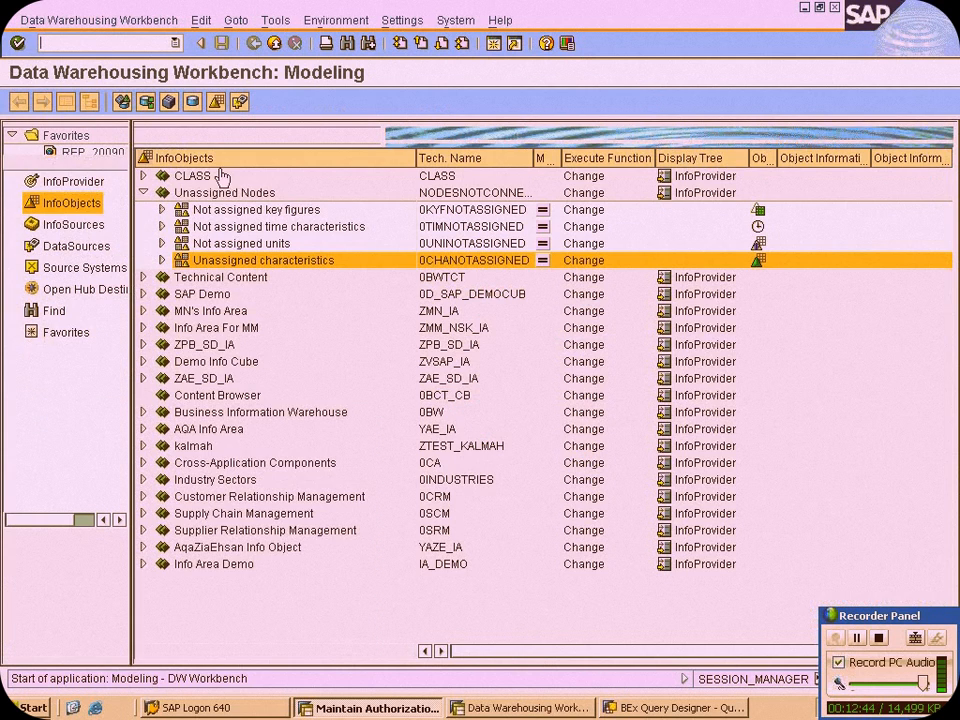
# Search the InfoObjects tree for 0TCAACTVT, checking the name in the Notepad notes, and open the characteristic in SAP
pyautogui.click(235, 134)
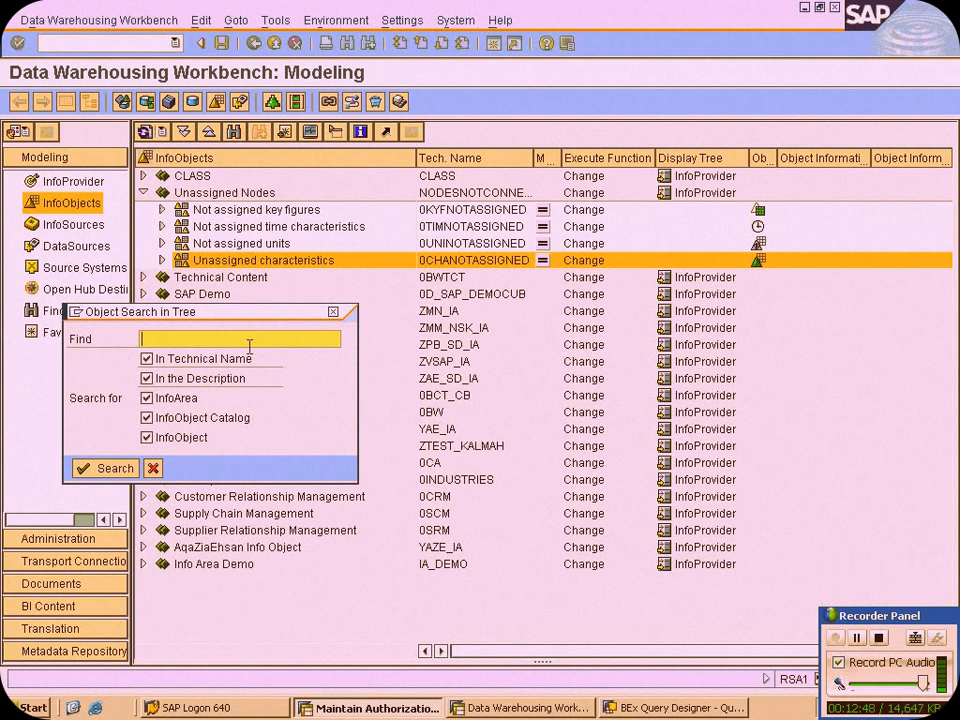
pyautogui.write('0TCAACTVT')
pyautogui.moveTo(688, 5)
pyautogui.click(658, 9)
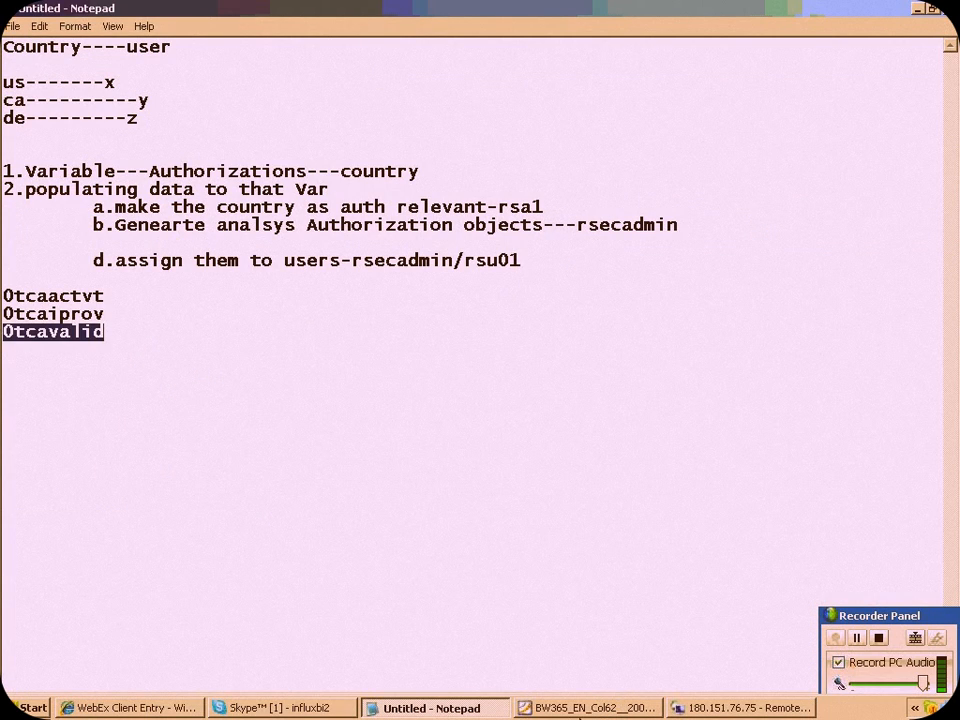
pyautogui.click(740, 707)
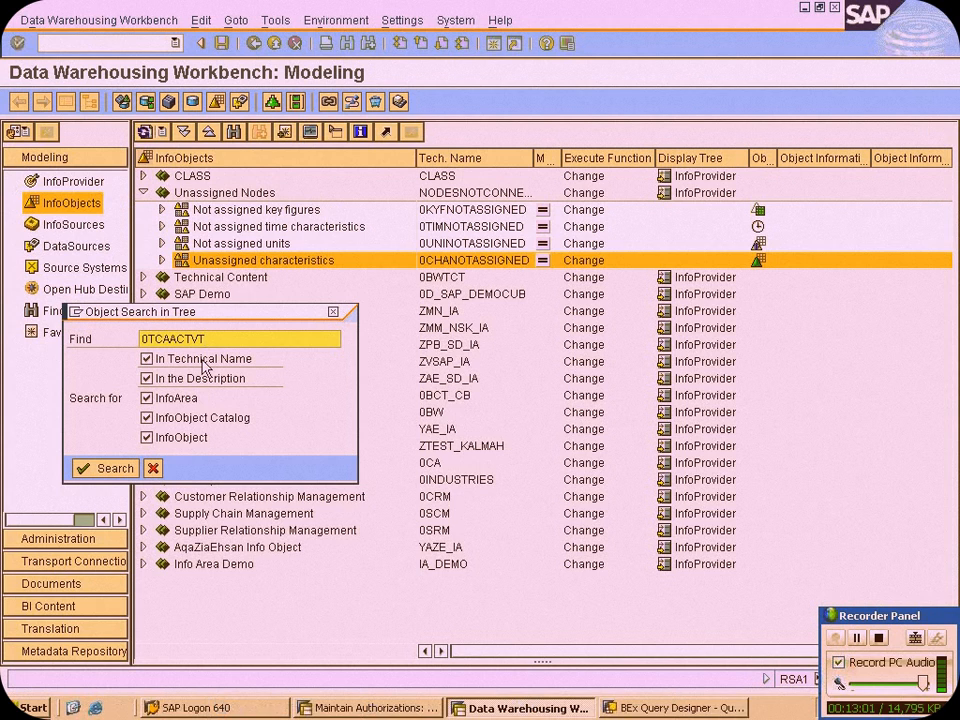
pyautogui.click(104, 467)
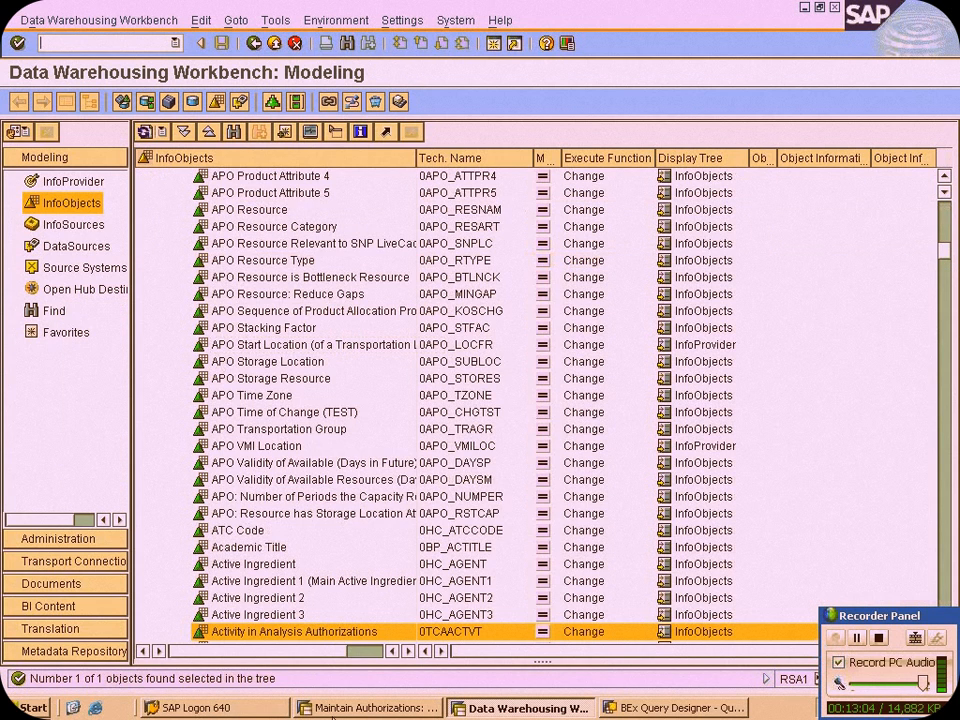
pyautogui.doubleClick(320, 633)
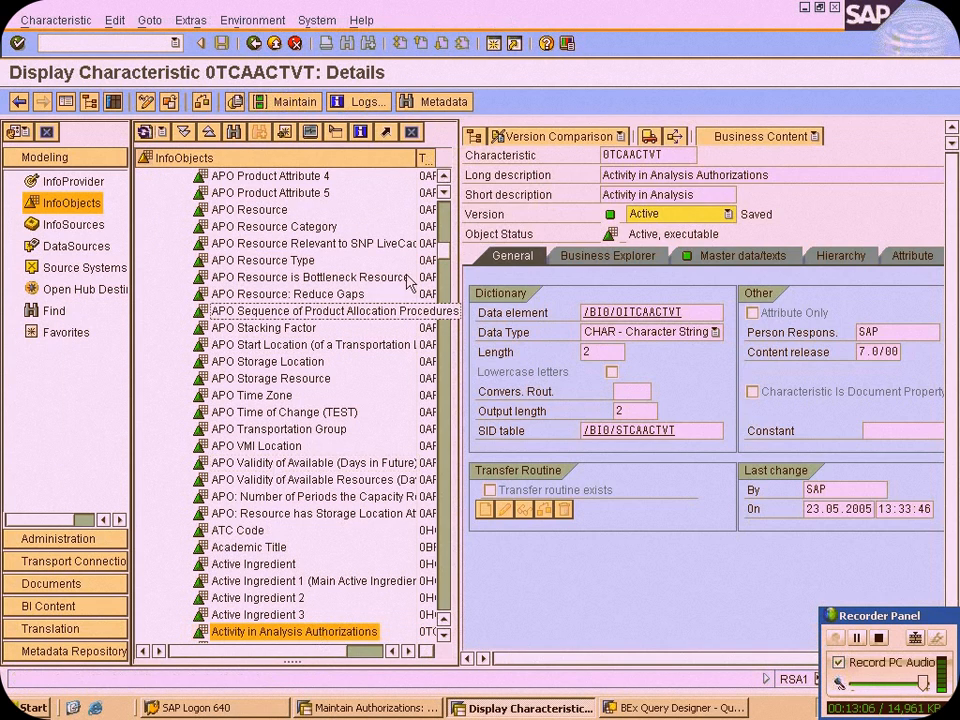
# Switch 0TCAACTVT to editing mode, mark it as AuthorizationRelevant in the Business Explorer settings and activate it
pyautogui.click(612, 256)
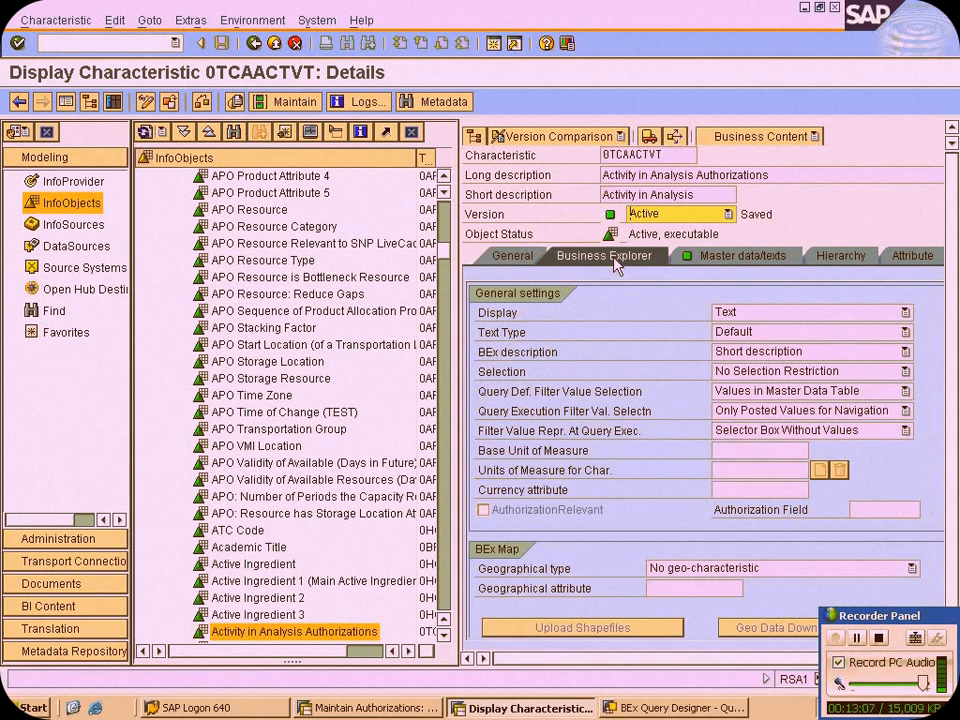
pyautogui.click(145, 101)
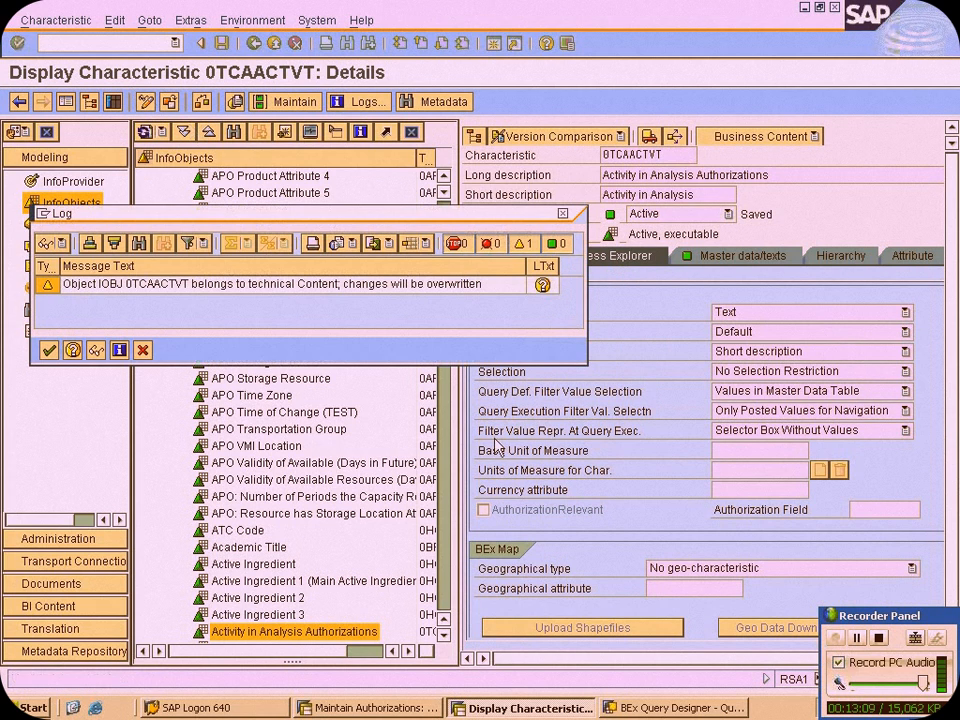
pyautogui.click(47, 350)
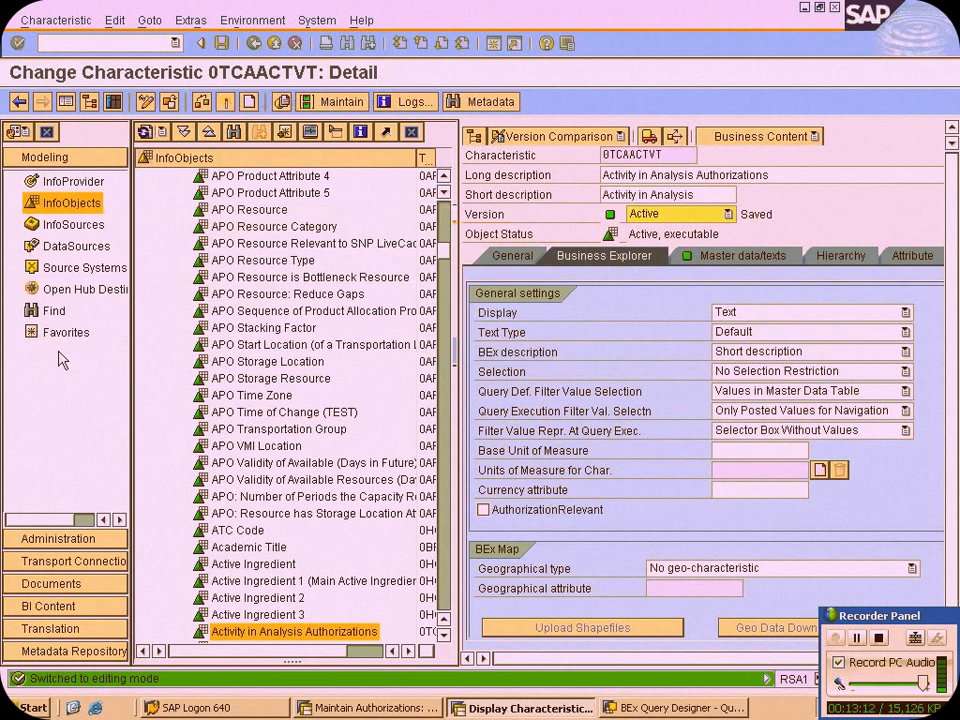
pyautogui.click(484, 510)
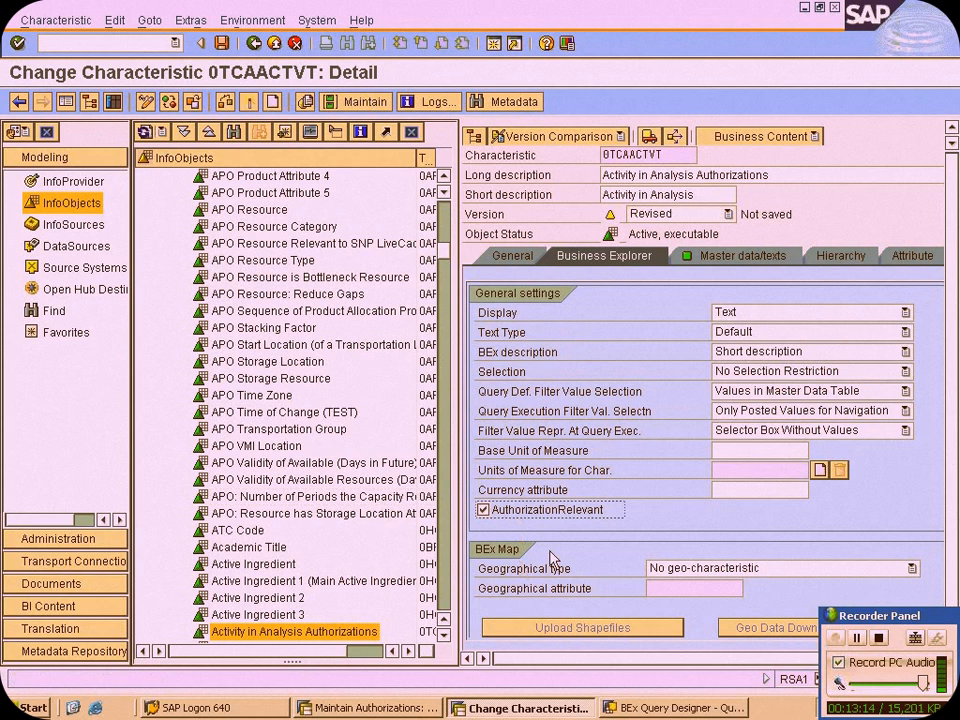
pyautogui.click(251, 104)
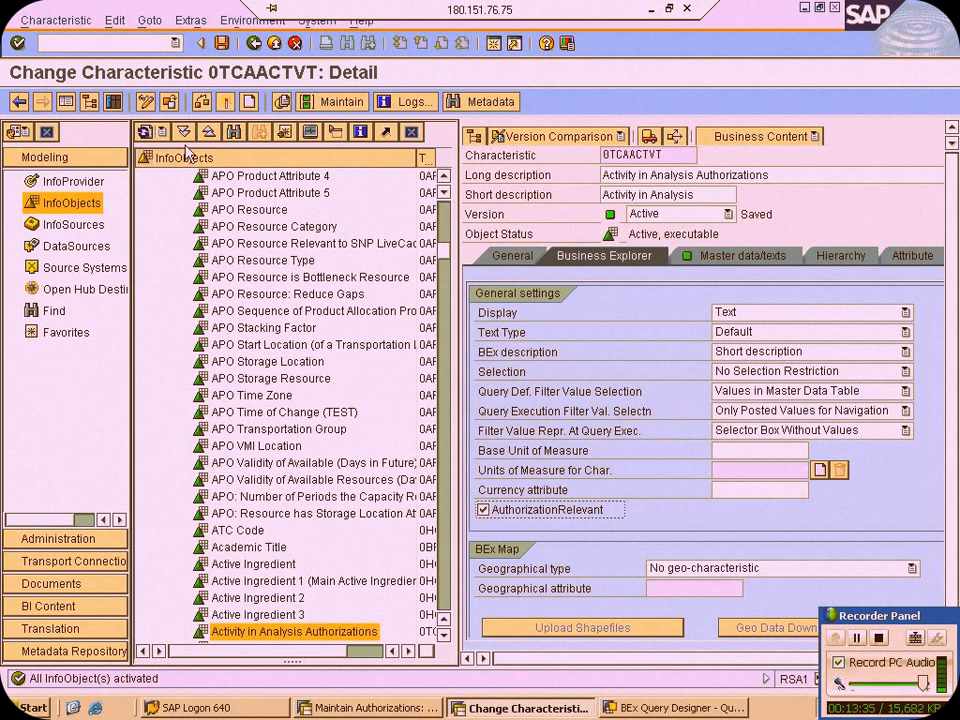
# Search the InfoObjects tree for 0TCAIPRO and open the Authorizations for InfoProvider characteristic
pyautogui.click(233, 131)
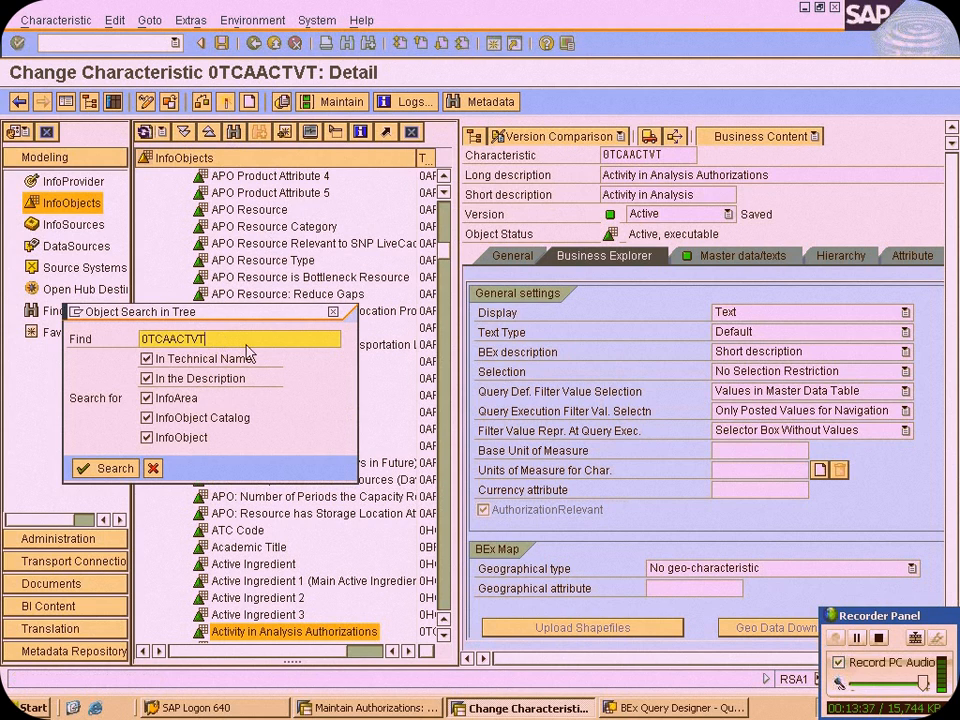
pyautogui.press('BackSpace')
pyautogui.press('BackSpace')
pyautogui.press('BackSpace')
pyautogui.press('BackSpace')
pyautogui.press('BackSpace')
pyautogui.write('IPRO')
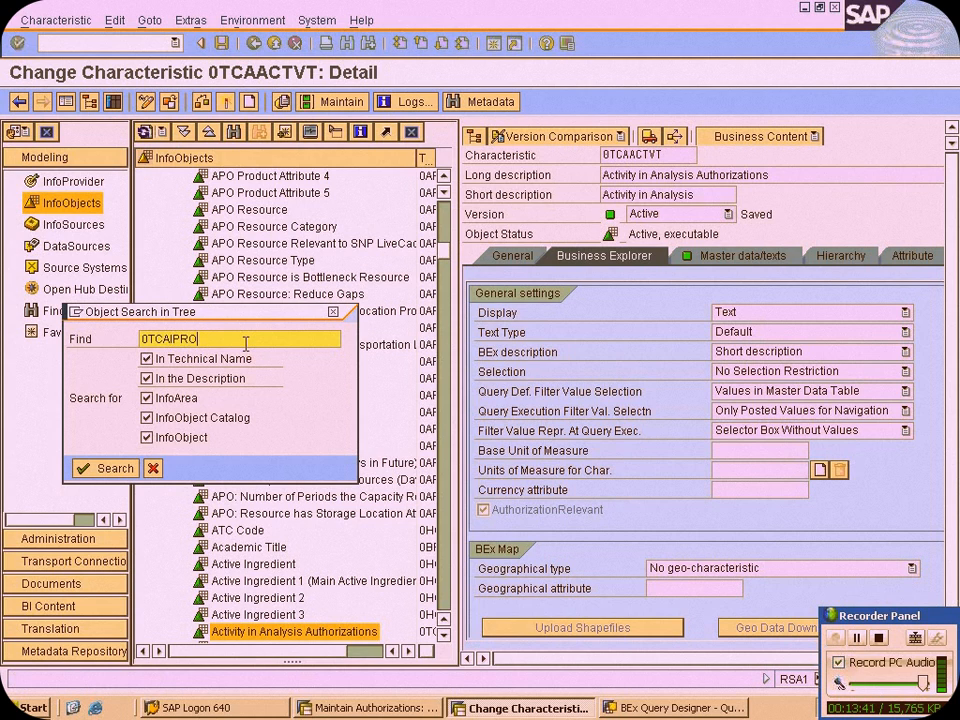
pyautogui.click(84, 467)
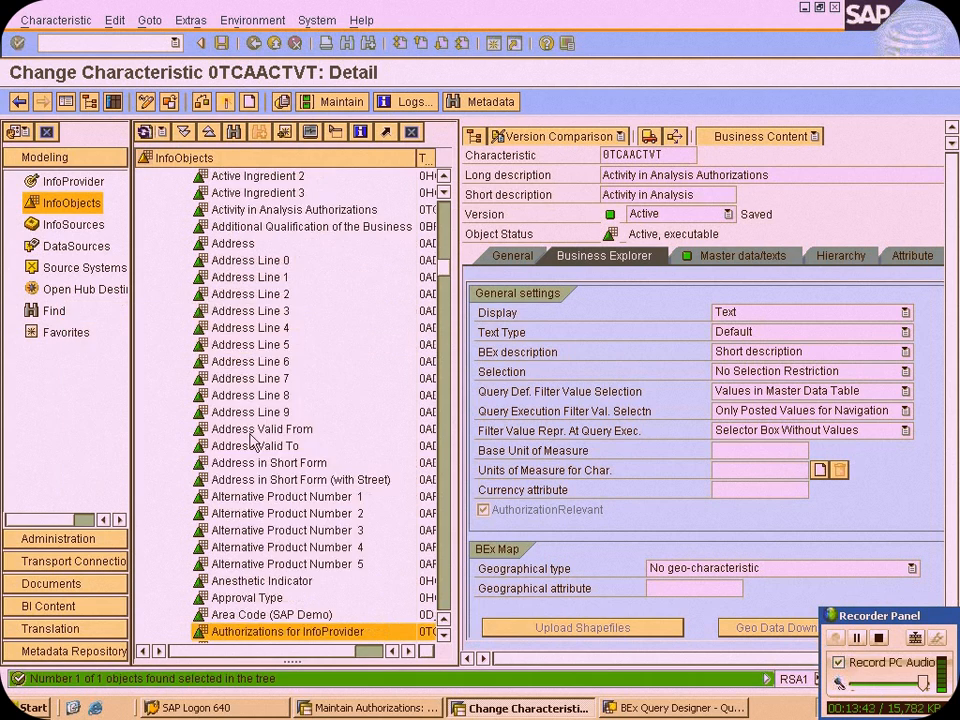
pyautogui.doubleClick(275, 632)
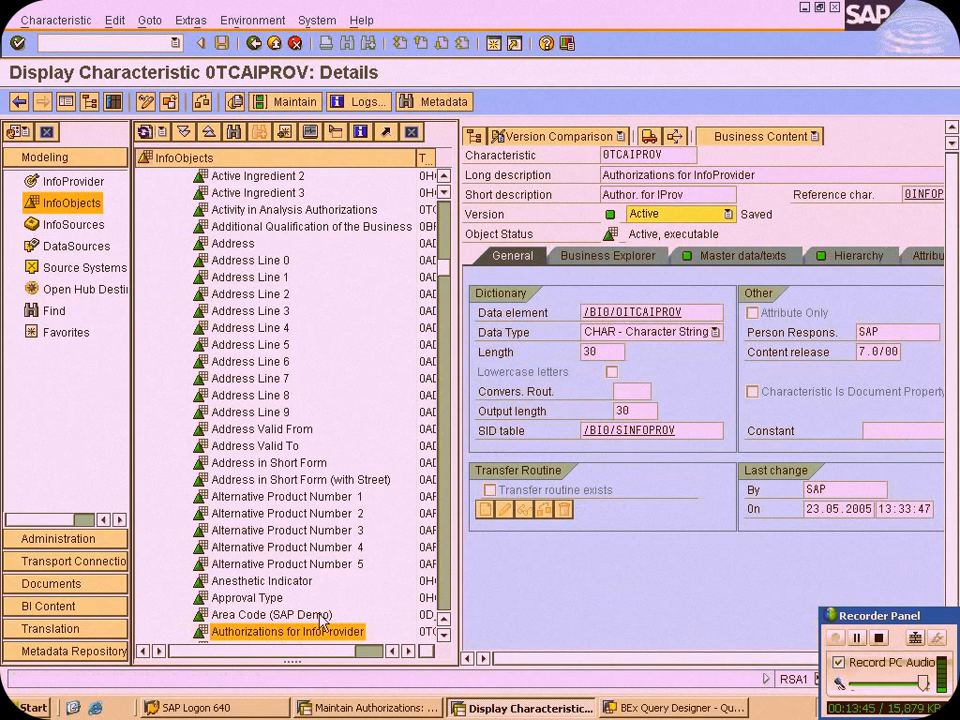
# Switch 0TCAIPROV to editing mode, mark it as AuthorizationRelevant in the Business Explorer settings and activate it
pyautogui.click(632, 254)
pyautogui.click(146, 103)
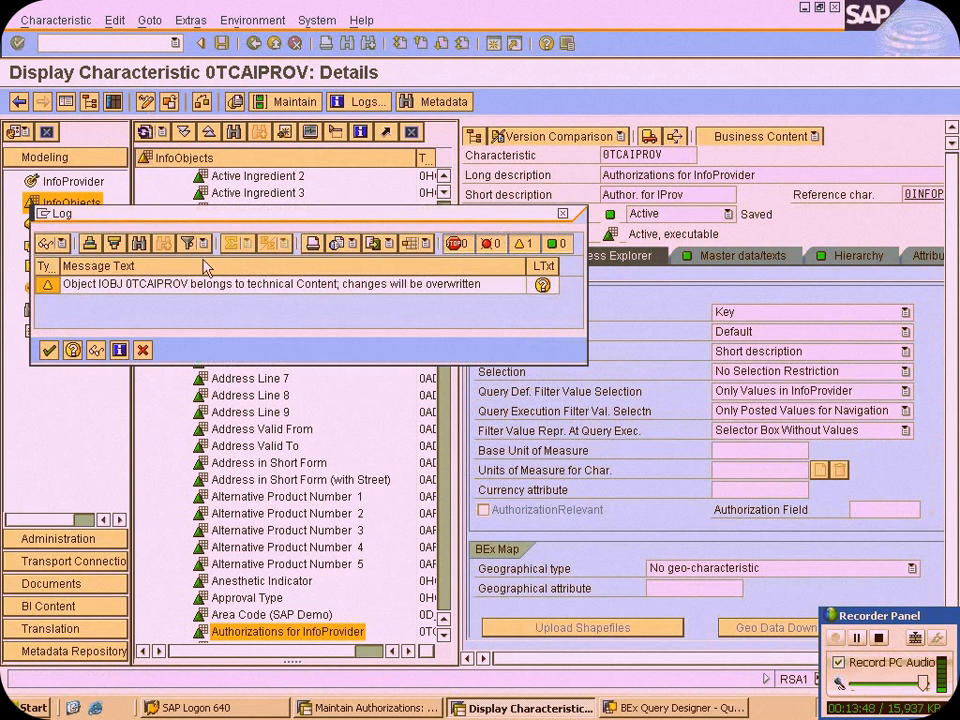
pyautogui.click(48, 350)
pyautogui.click(483, 509)
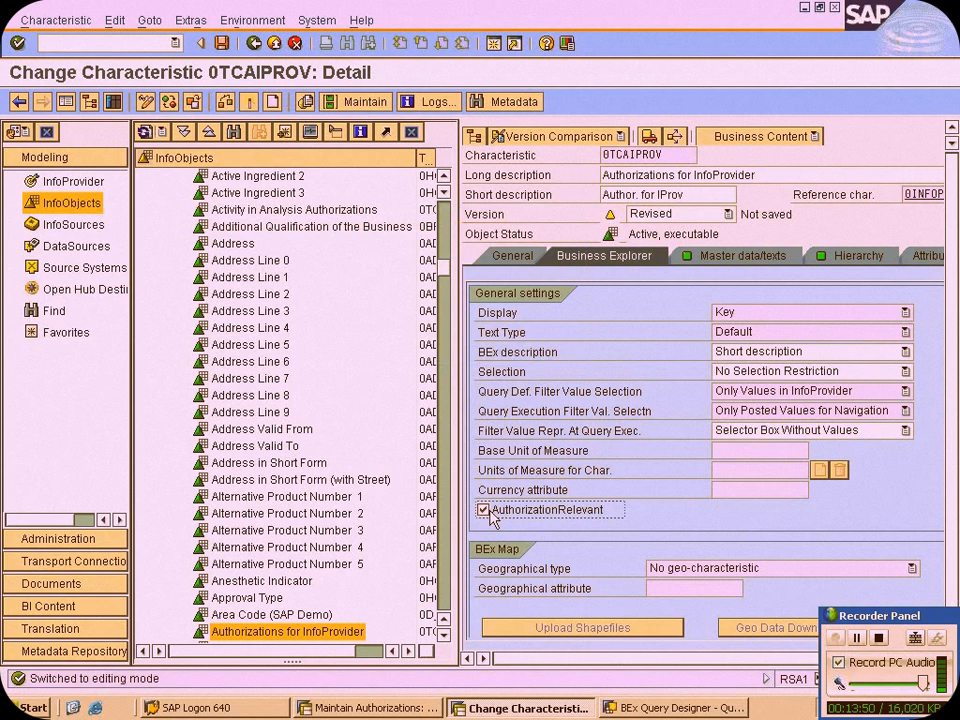
pyautogui.click(268, 130)
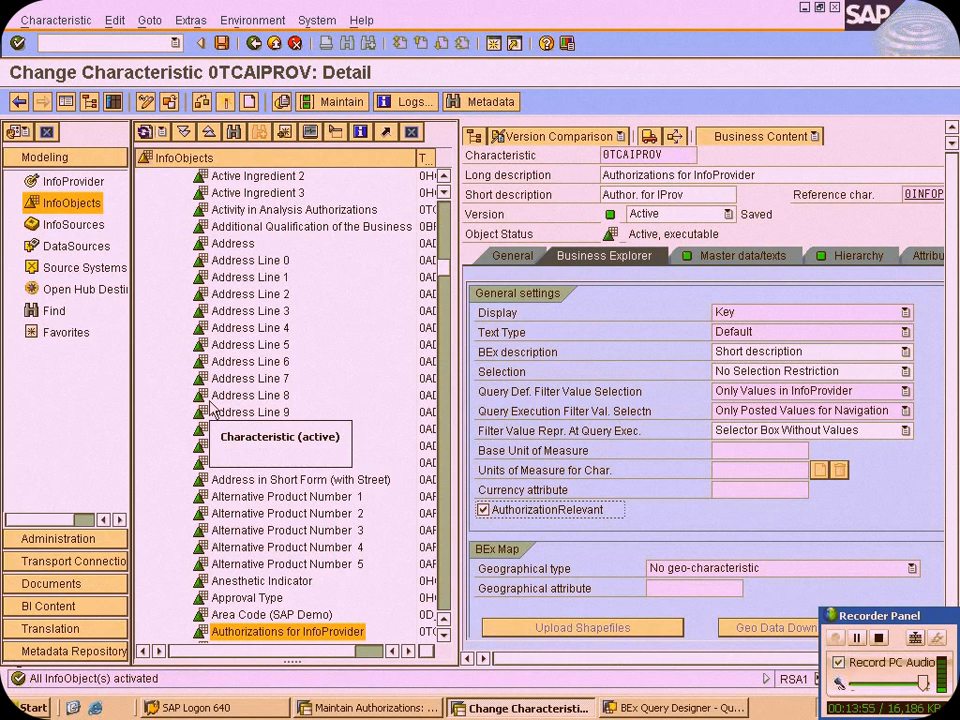
# Leave 0TCAIPROV, search the InfoObjects tree for 0TCAVALID and open the Validity of an Authorization characteristic
pyautogui.press('F3')
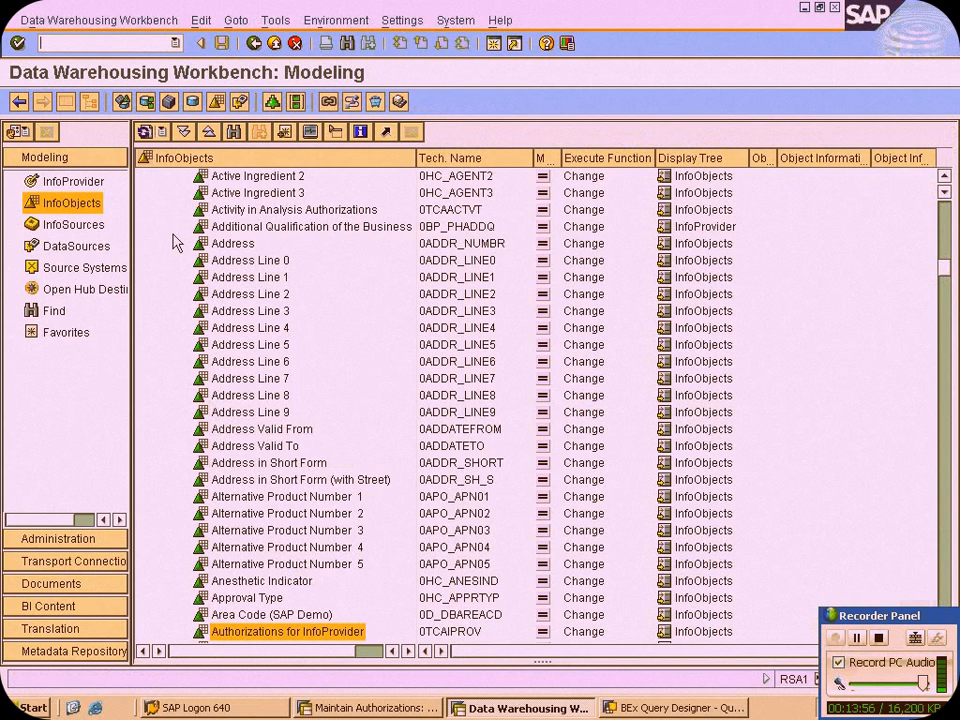
pyautogui.click(233, 133)
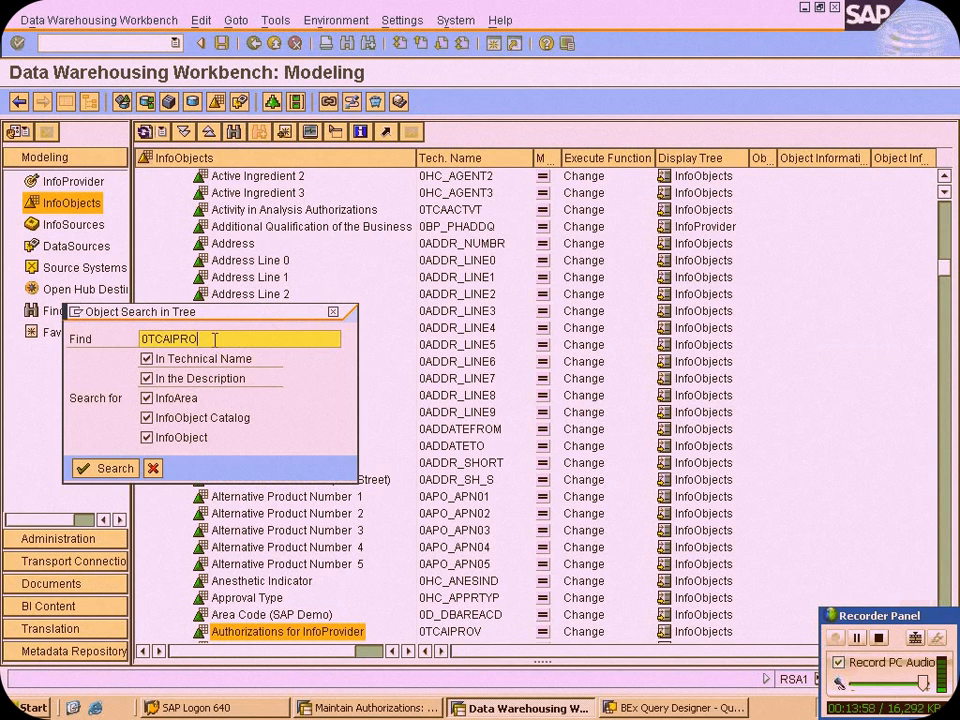
pyautogui.press('BackSpace')
pyautogui.press('BackSpace')
pyautogui.press('BackSpace')
pyautogui.press('BackSpace')
pyautogui.write('VALID')
pyautogui.press('Return')
pyautogui.doubleClick(313, 630)
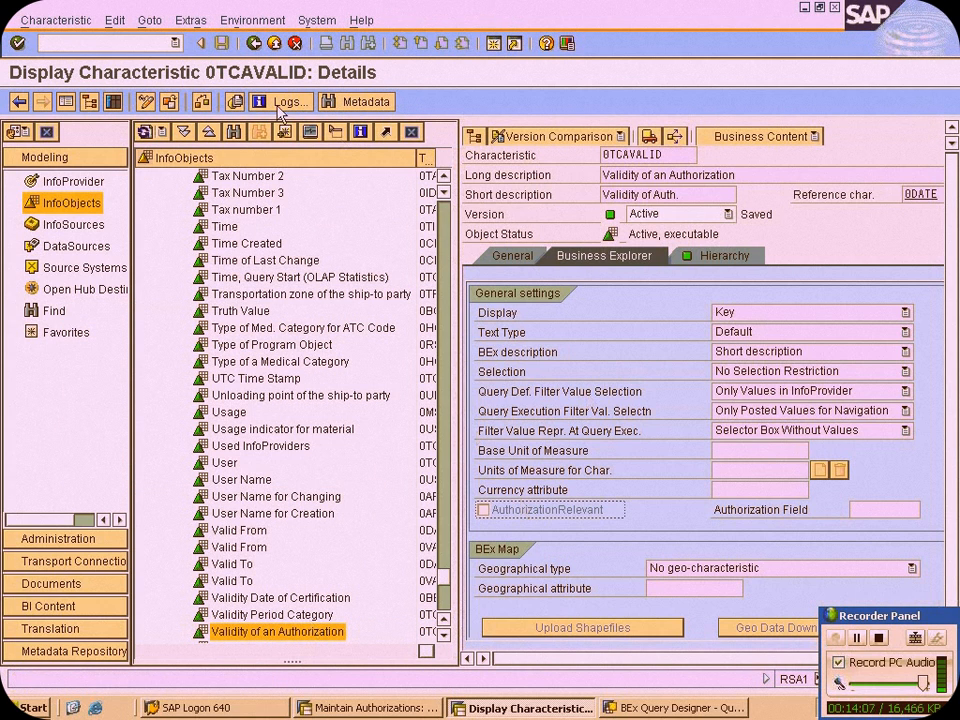
# Switch 0TCAVALID to editing mode, mark it as AuthorizationRelevant and activate it
pyautogui.click(147, 104)
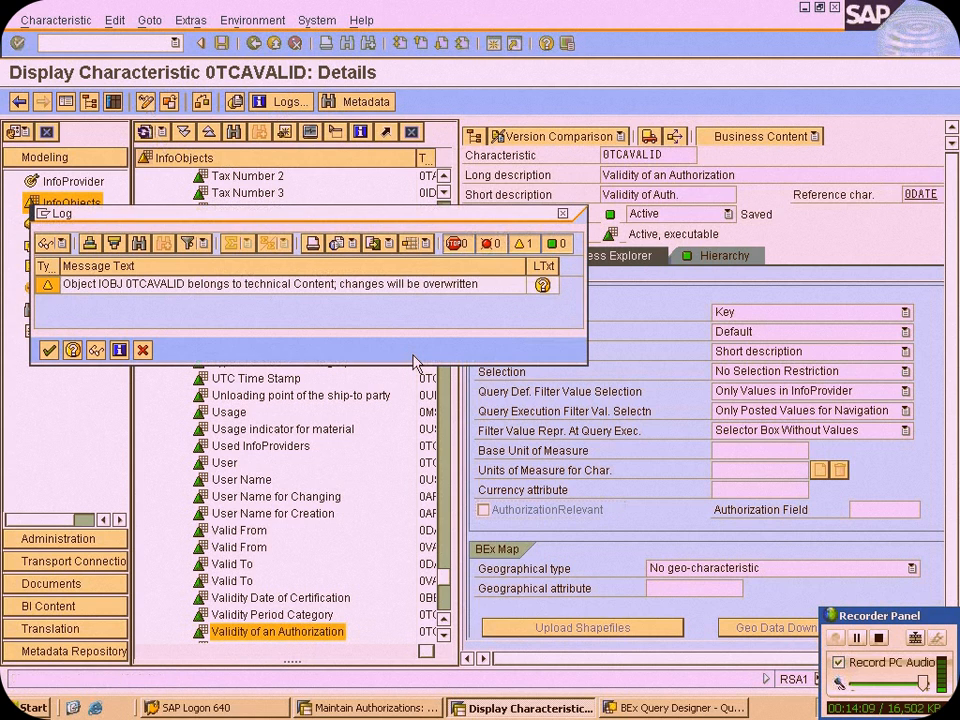
pyautogui.click(47, 347)
pyautogui.click(484, 510)
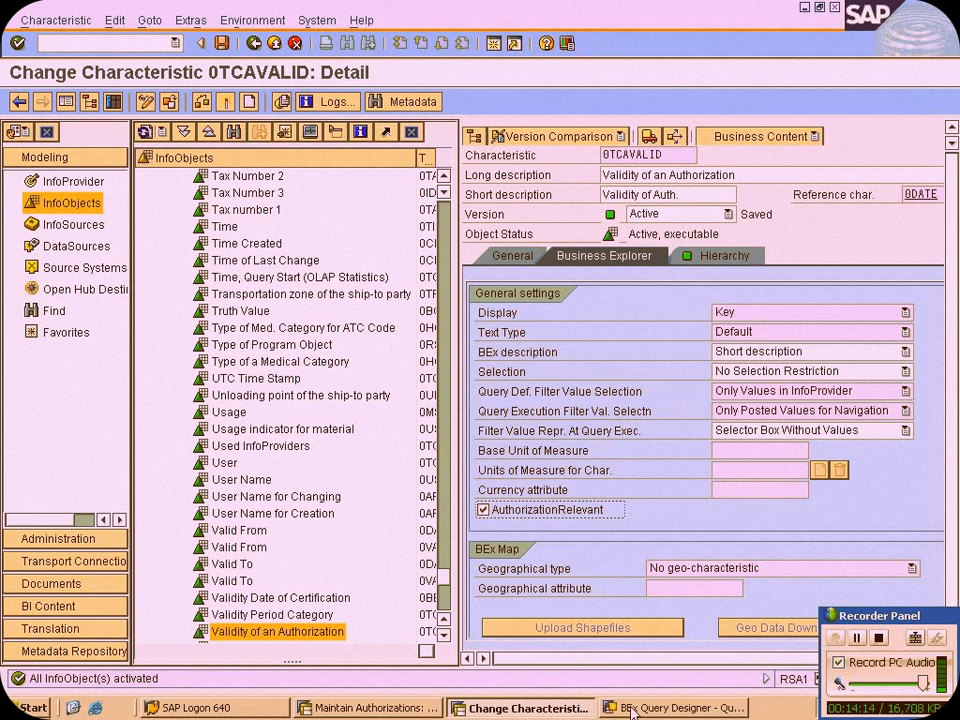
# Switch to the ZCAT authorization maintenance, open the details of 0TCAACTVT and insert an including interval row with operator EQ
pyautogui.click(375, 707)
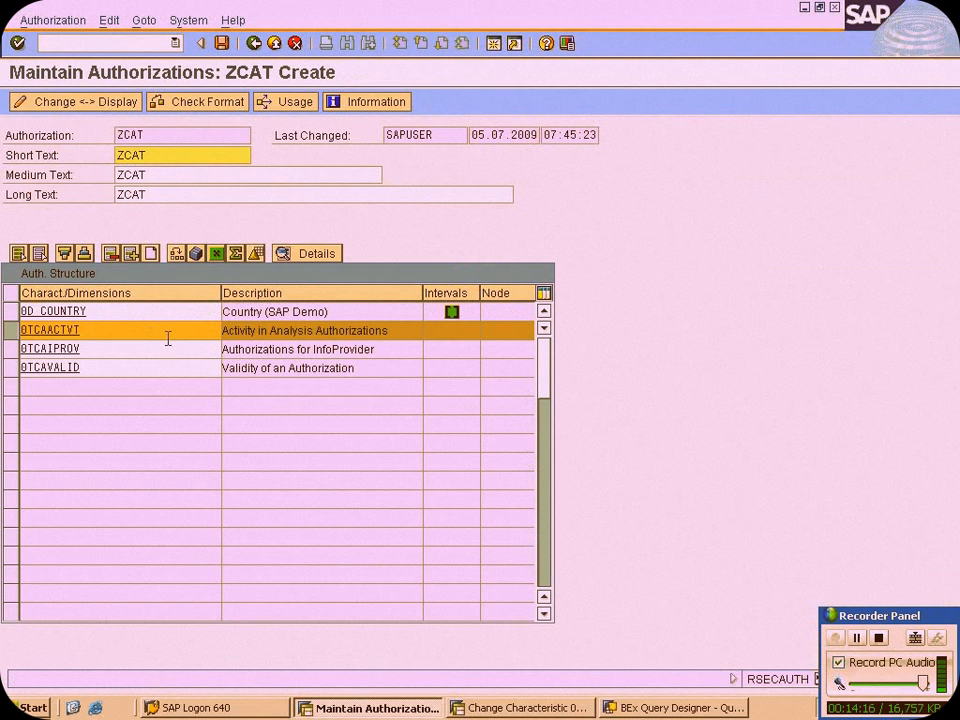
pyautogui.click(308, 254)
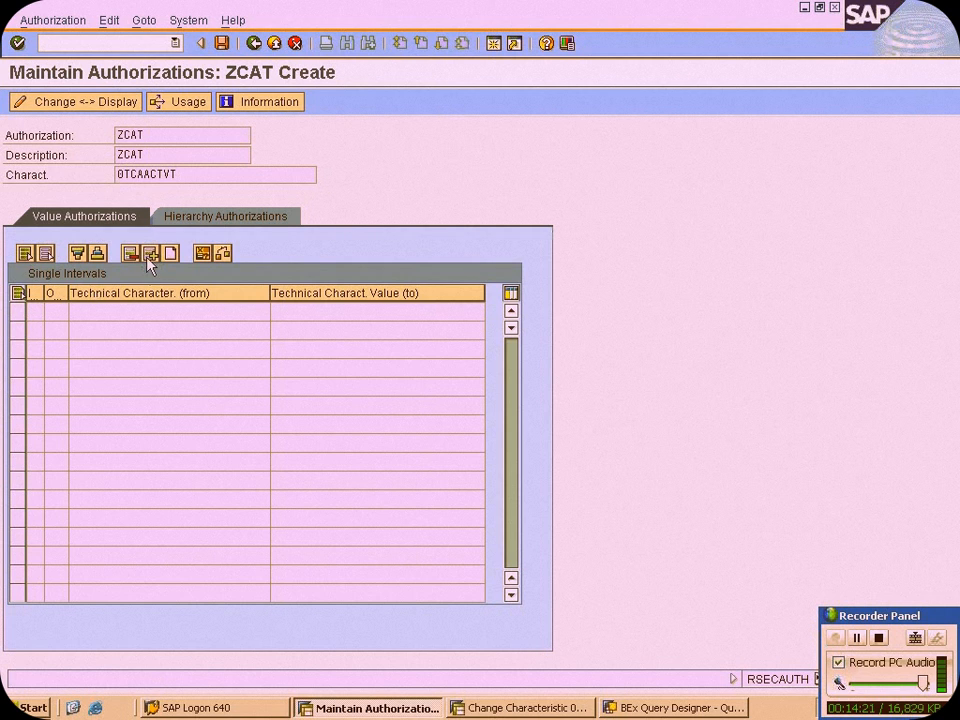
pyautogui.click(150, 254)
pyautogui.click(53, 311)
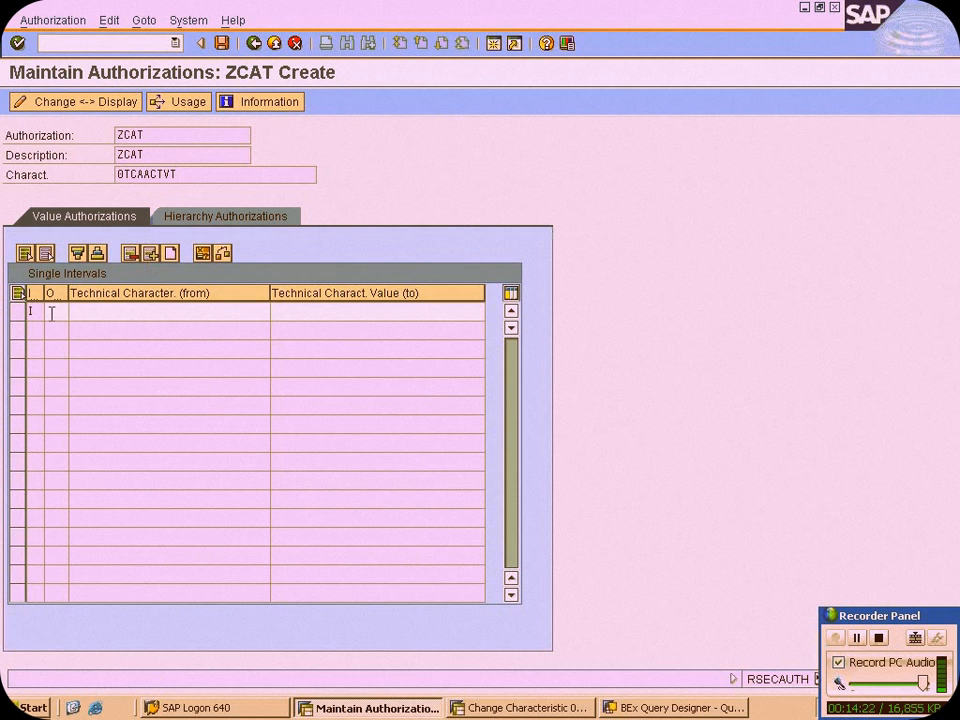
pyautogui.click(76, 311)
pyautogui.doubleClick(229, 310)
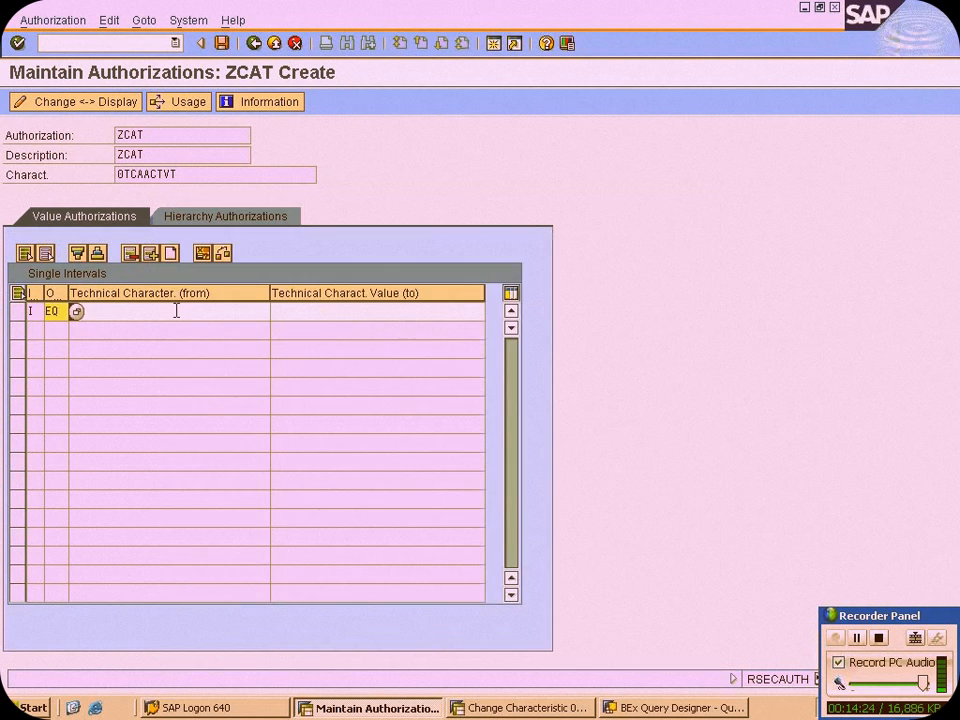
# Choose activity 33 (Read) as the from value of the 0TCAACTVT interval, try to save the authorization and dismiss the log
pyautogui.click(277, 311)
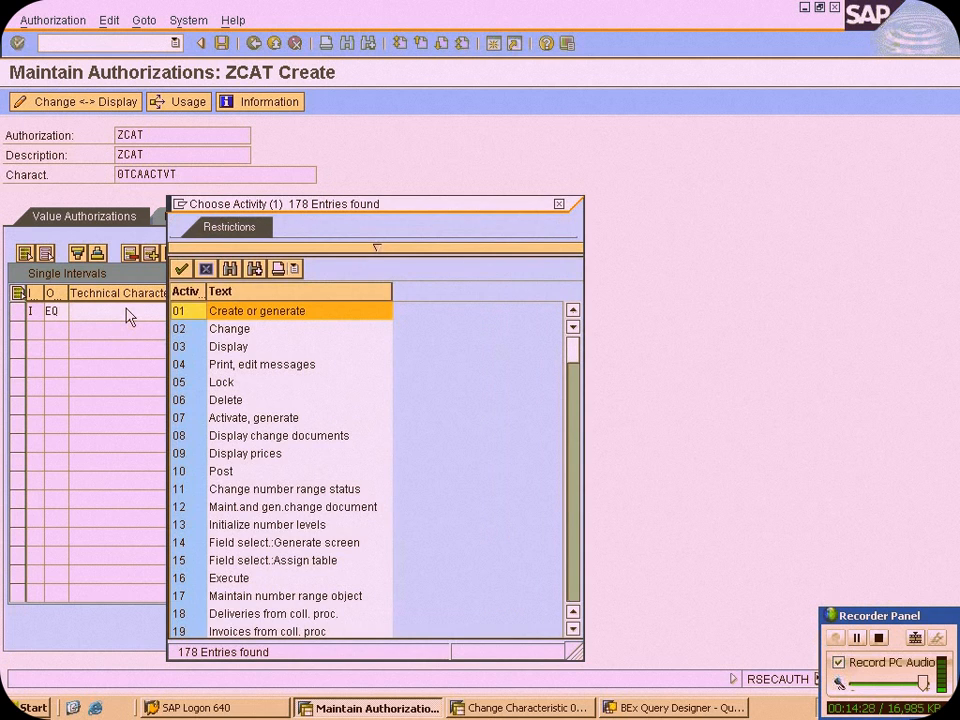
pyautogui.scroll(-3, 163, 364)
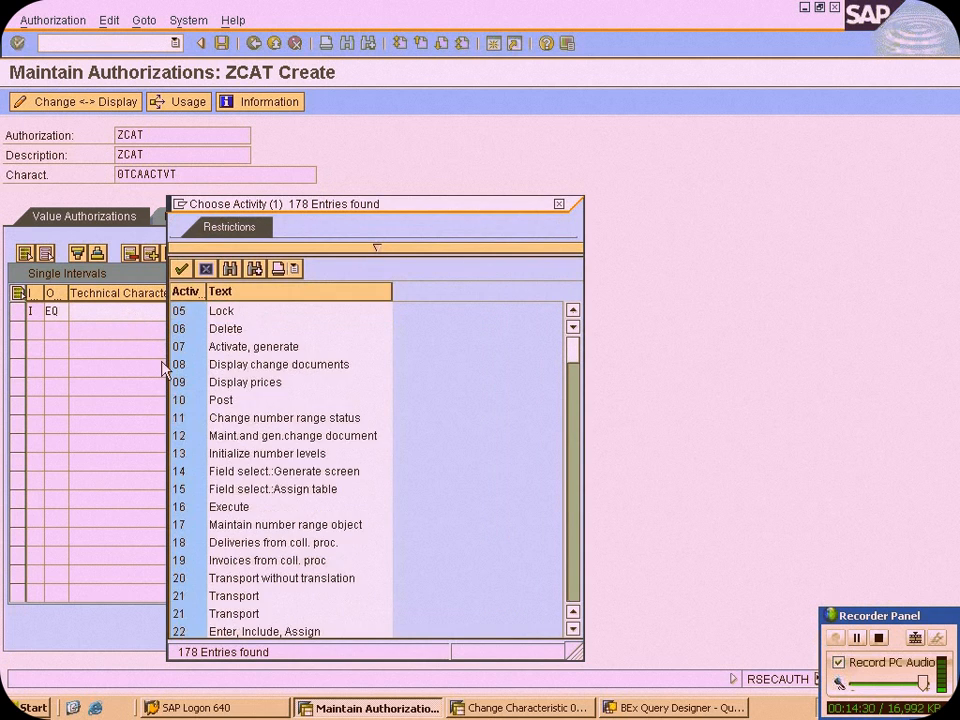
pyautogui.scroll(-2, 163, 366)
pyautogui.scroll(-1, 163, 366)
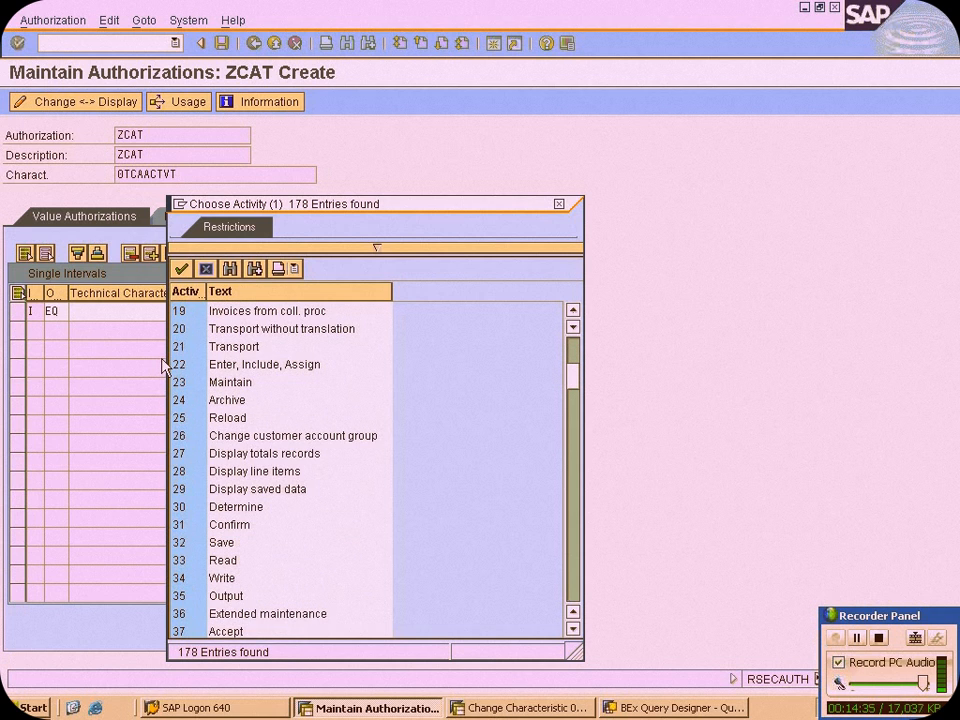
pyautogui.scroll(5, 165, 362)
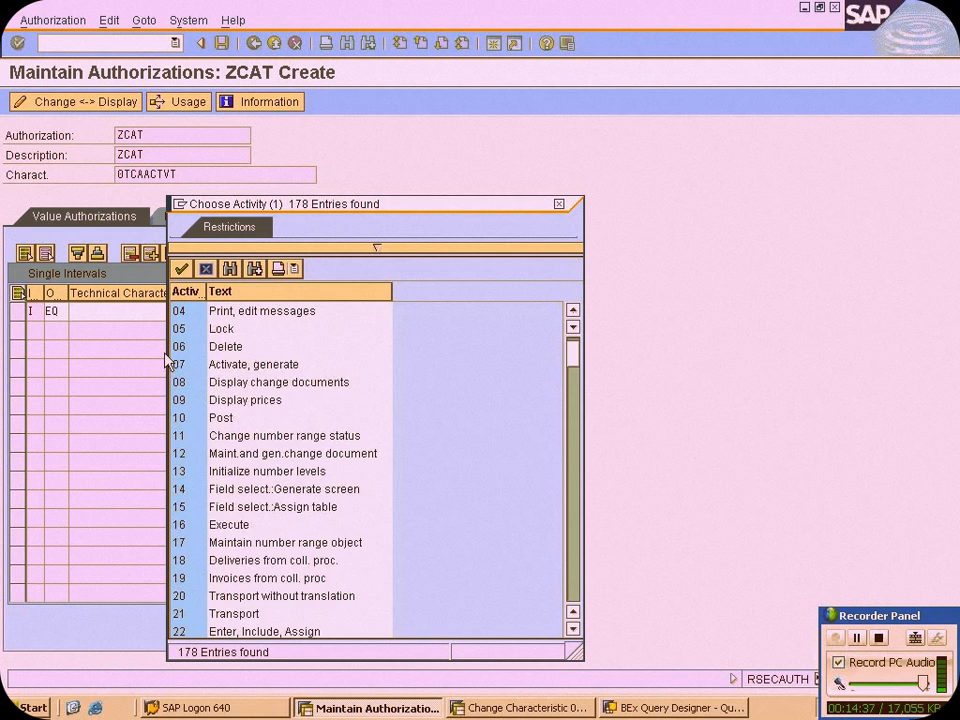
pyautogui.scroll(-6, 171, 360)
pyautogui.click(205, 507)
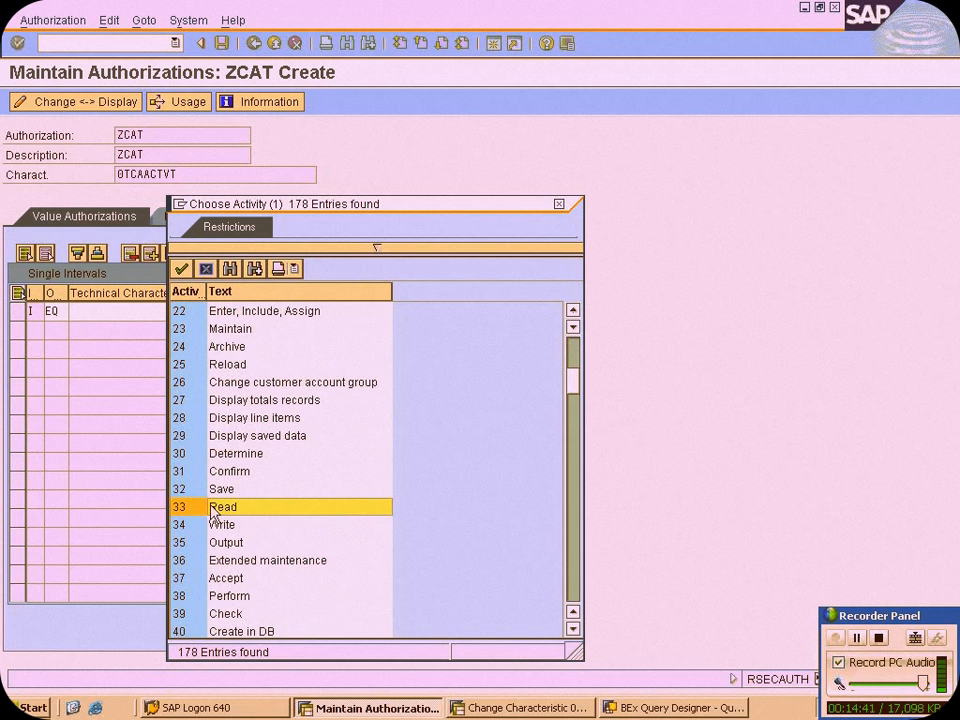
pyautogui.doubleClick(213, 508)
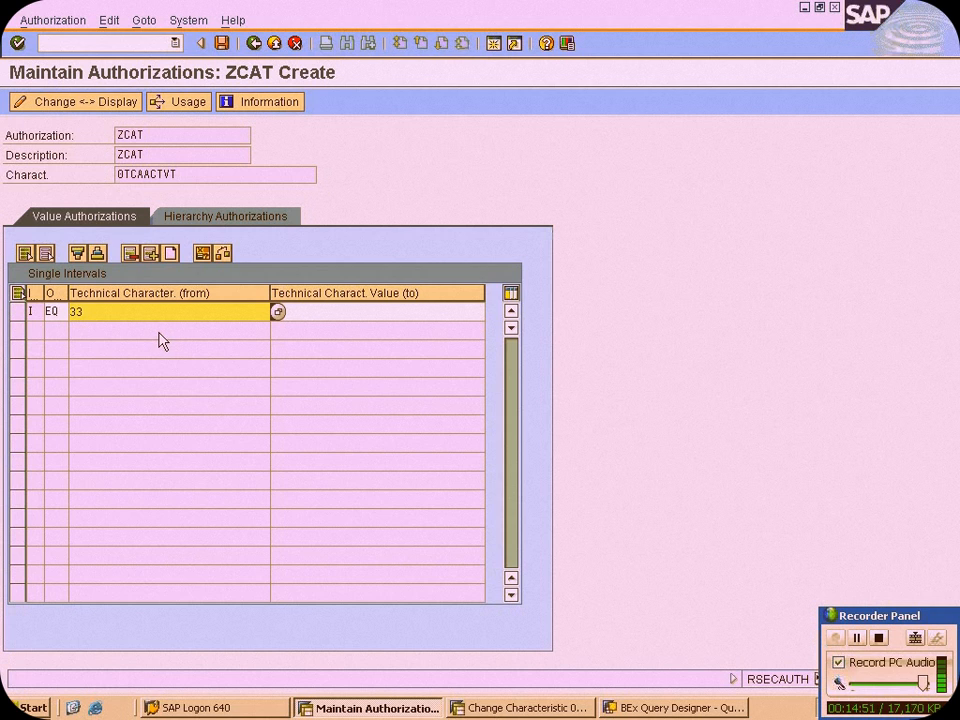
pyautogui.click(222, 43)
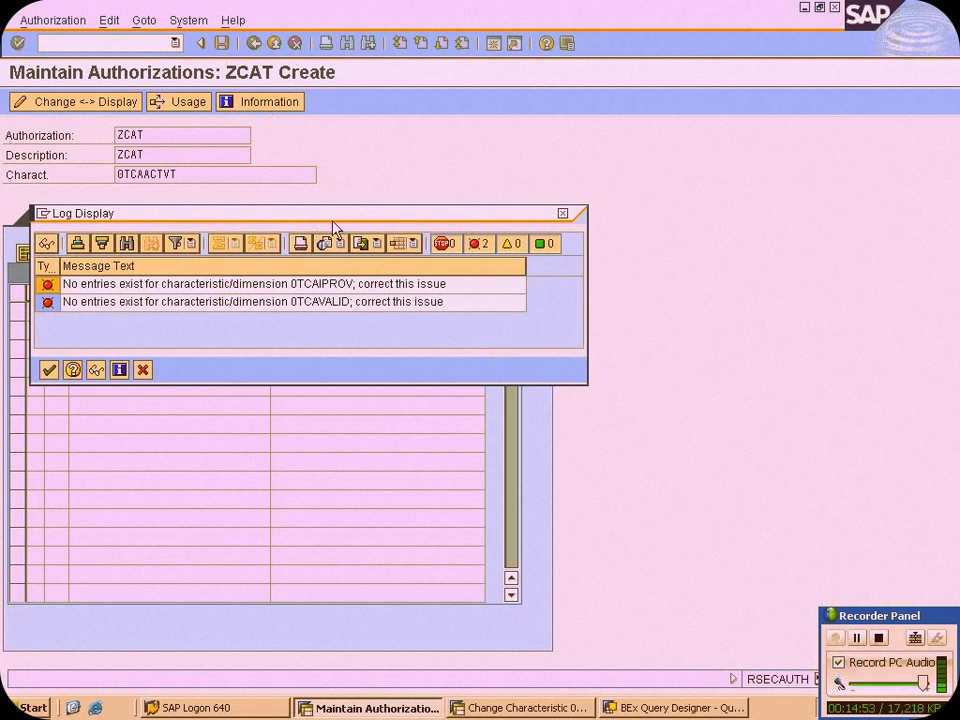
pyautogui.click(143, 371)
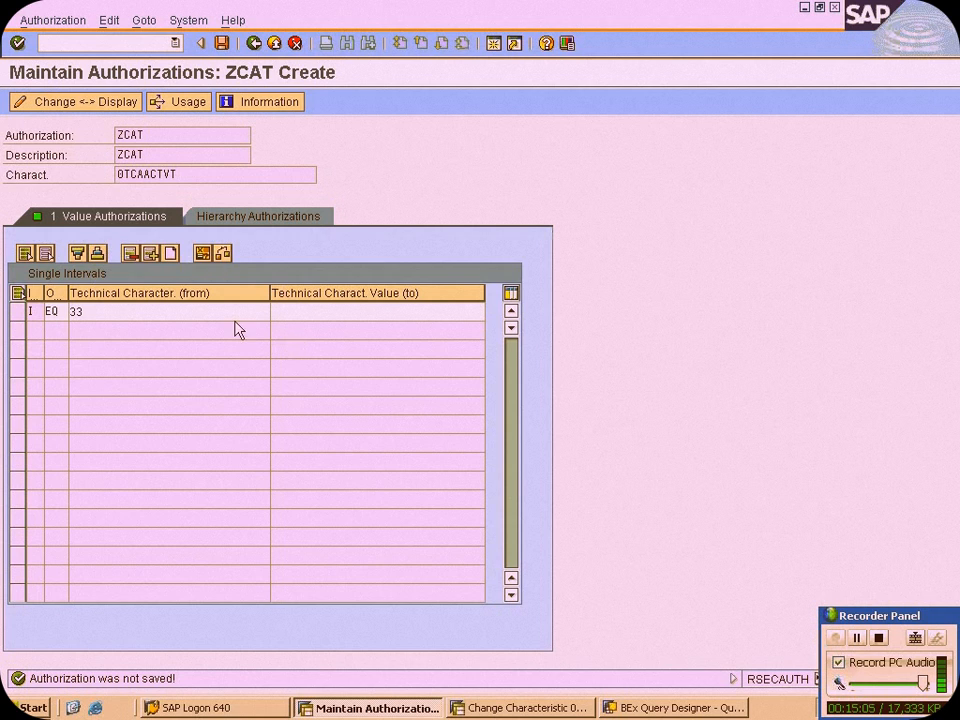
# Examine the list of activities available for the 0TCAACTVT from value and leave it without choosing one
pyautogui.moveTo(84, 312); pyautogui.dragTo(70, 312)
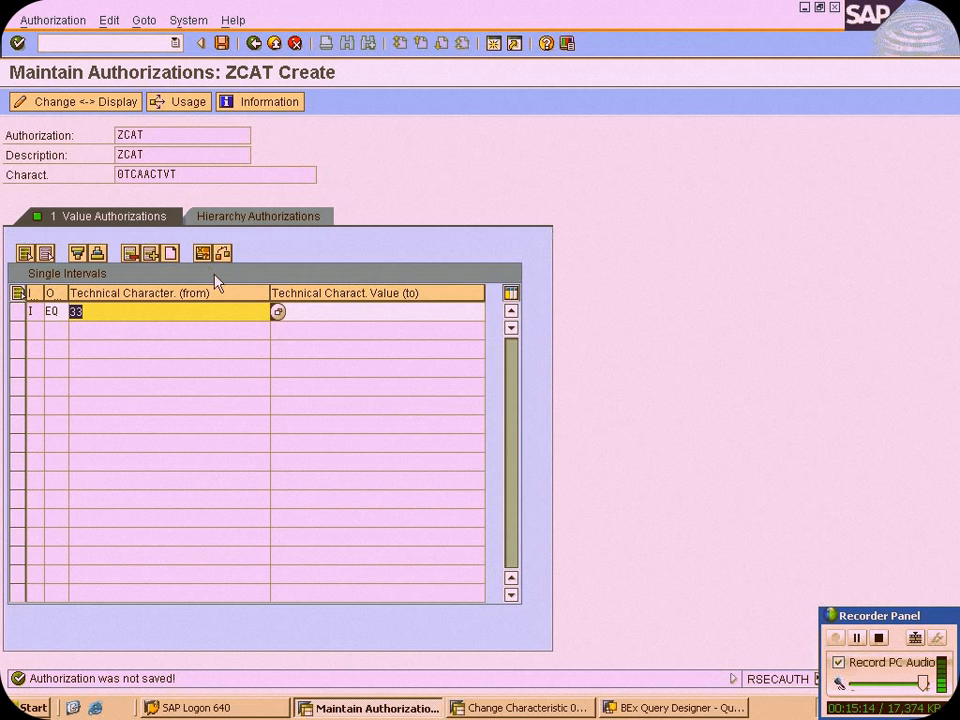
pyautogui.click(278, 311)
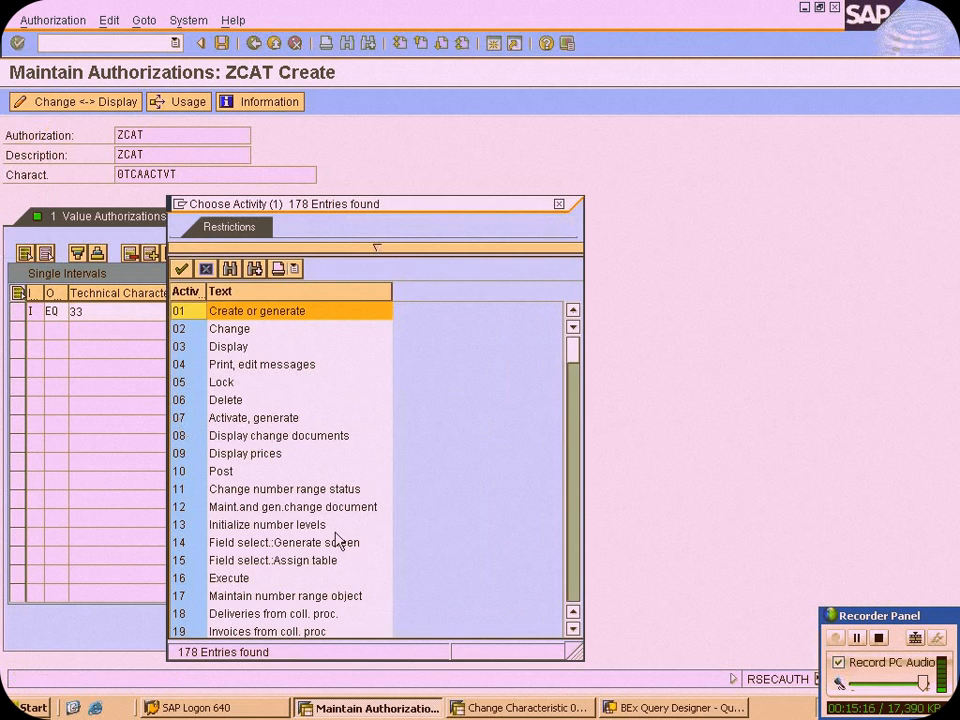
pyautogui.click(333, 456)
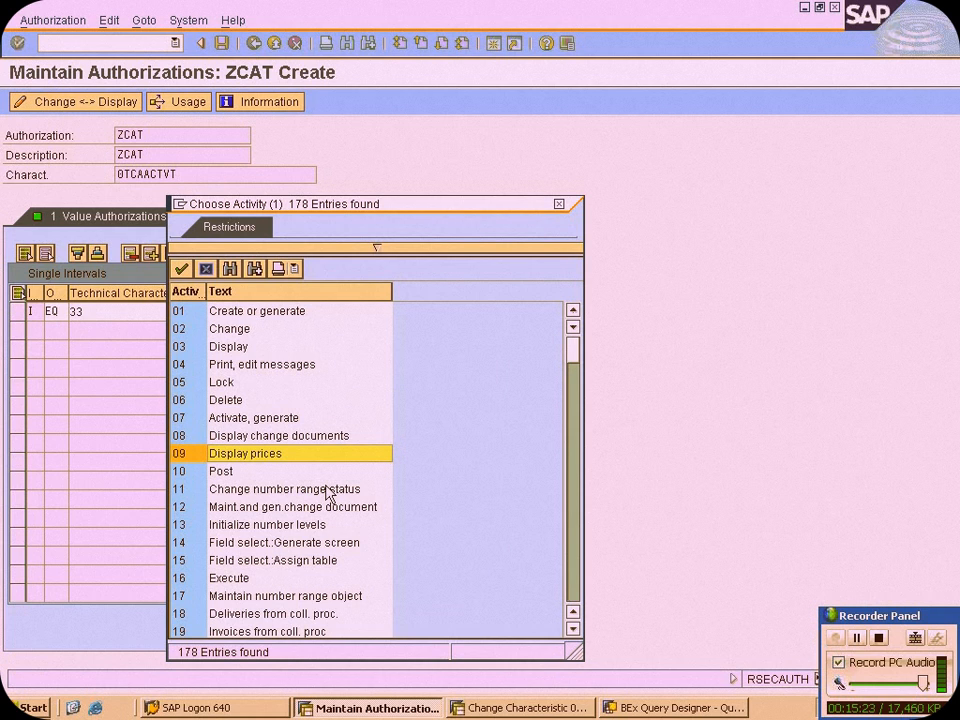
pyautogui.scroll(-4, 327, 492)
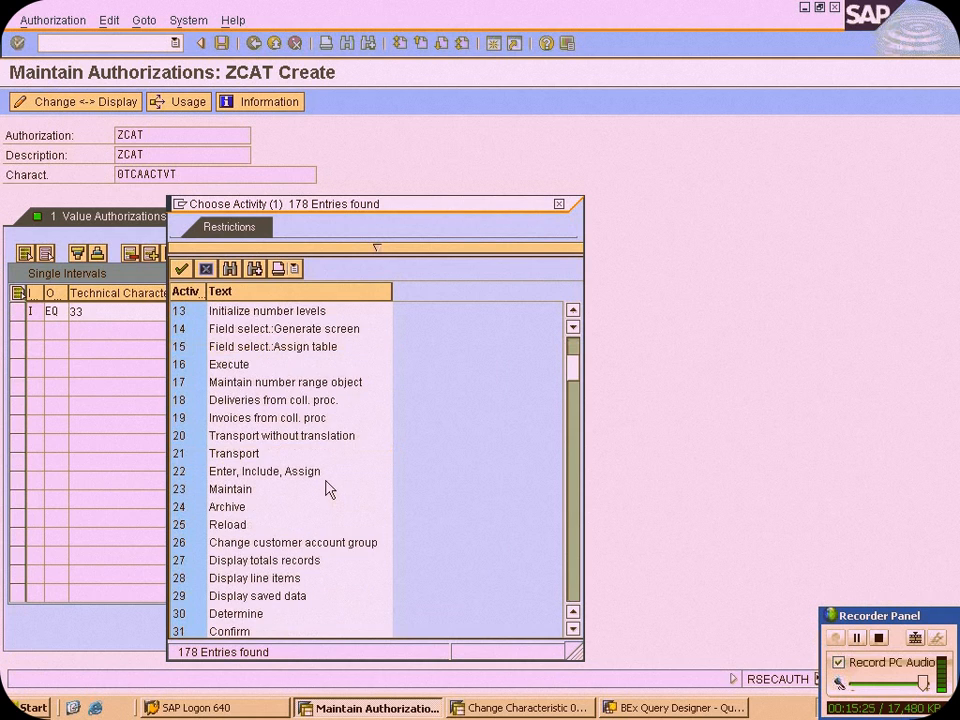
pyautogui.scroll(-3, 330, 489)
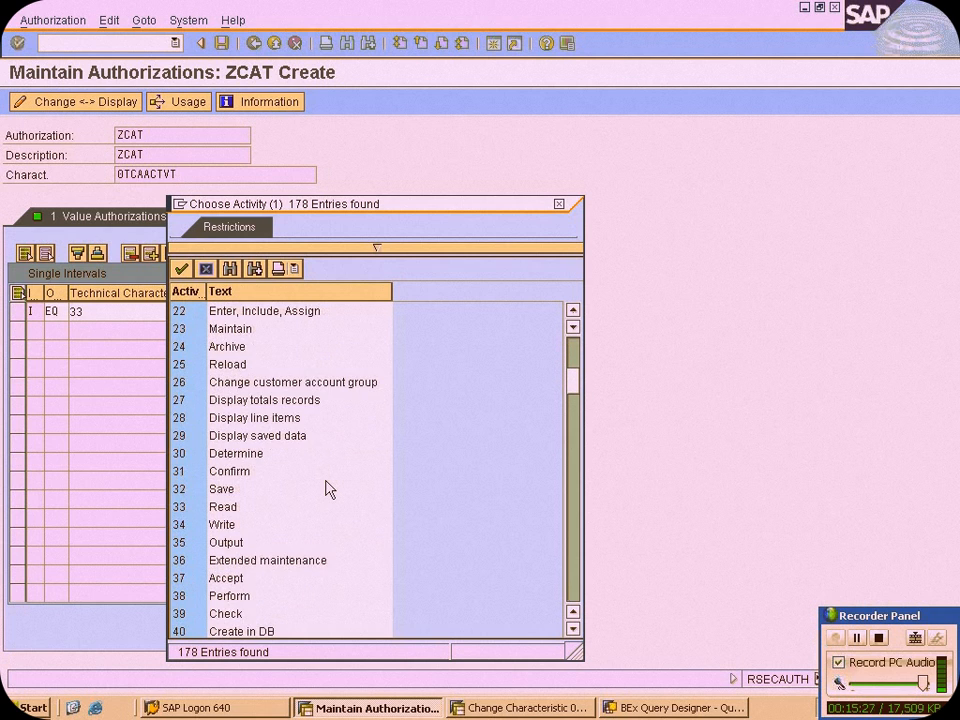
pyautogui.scroll(-1, 328, 489)
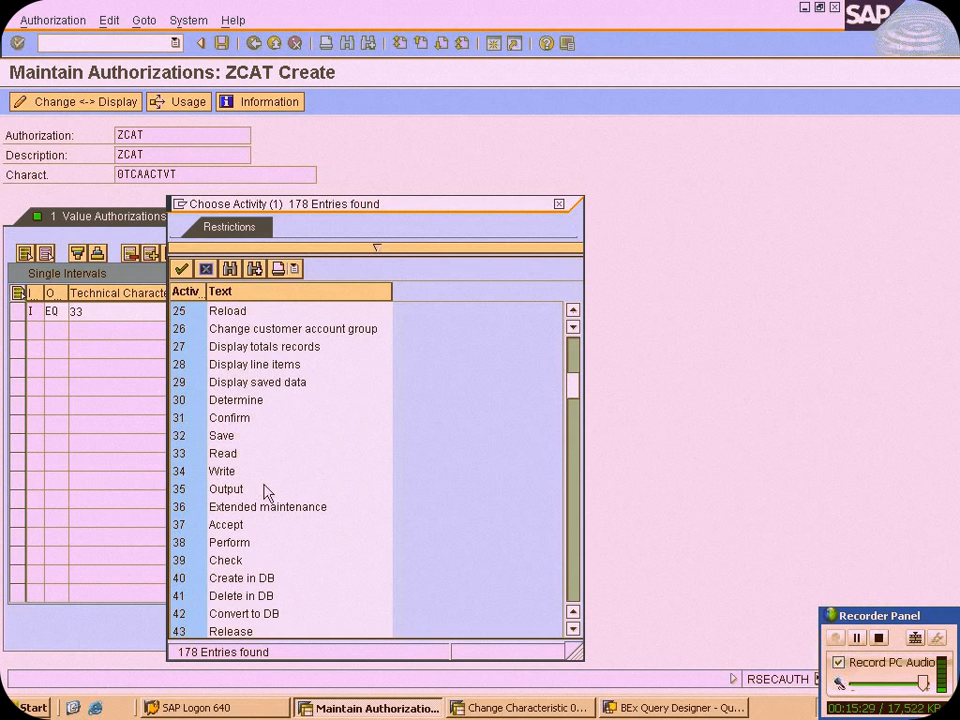
pyautogui.scroll(-5, 267, 492)
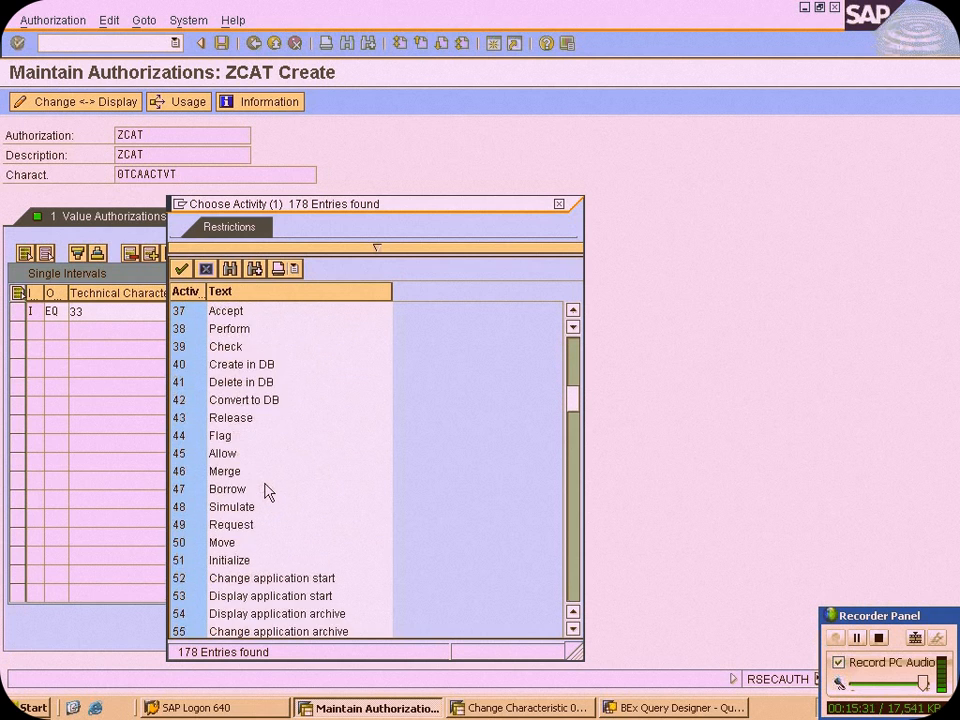
pyautogui.scroll(-6, 267, 489)
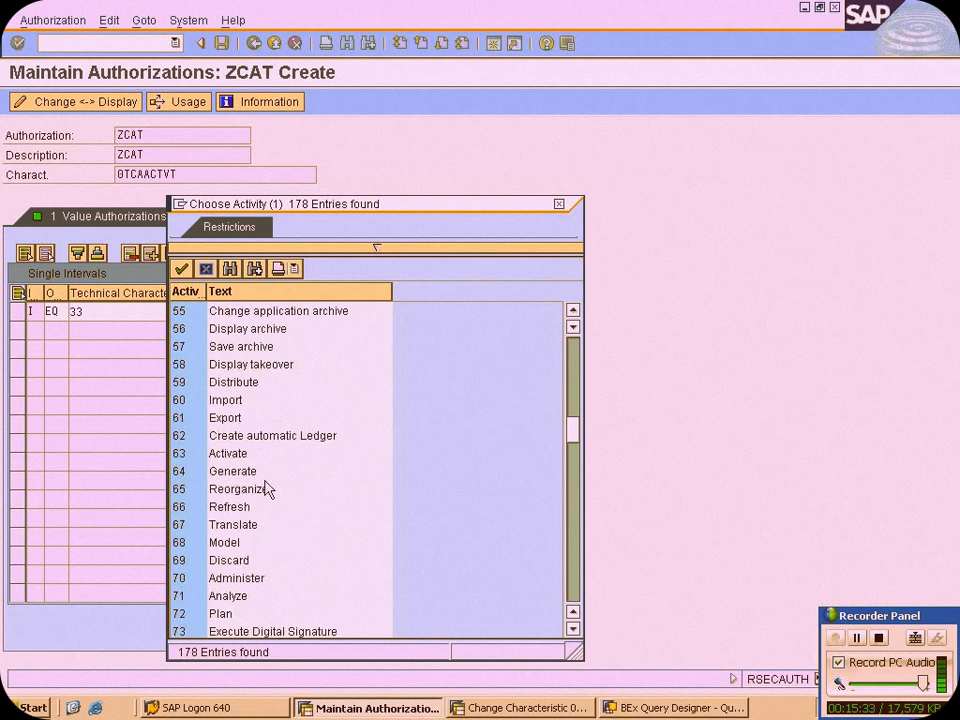
pyautogui.scroll(-4, 267, 489)
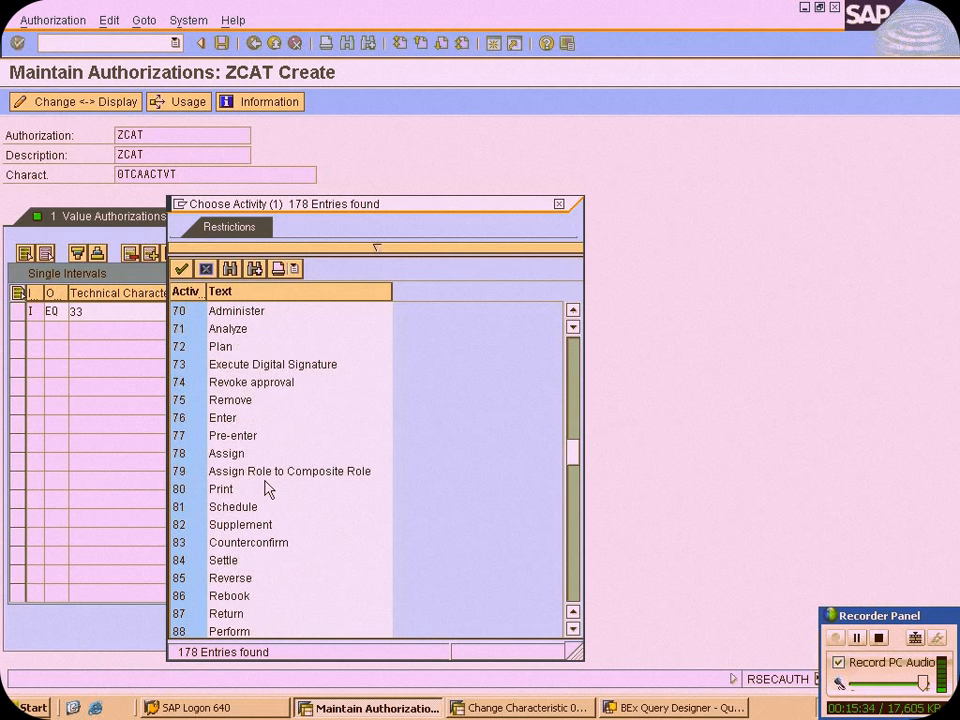
pyautogui.click(212, 271)
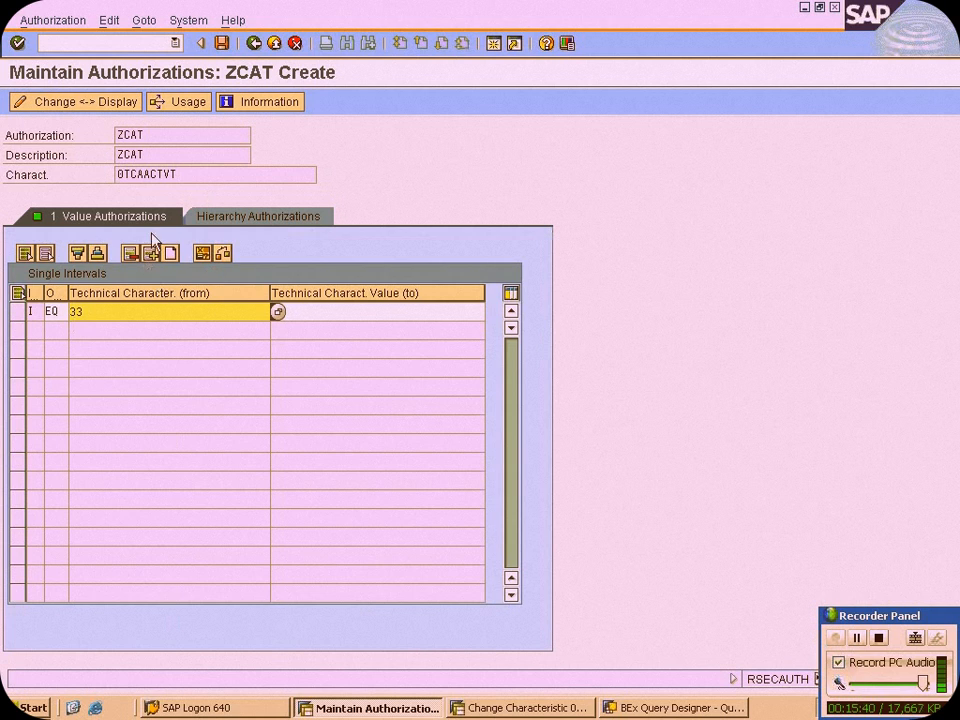
pyautogui.click(150, 257)
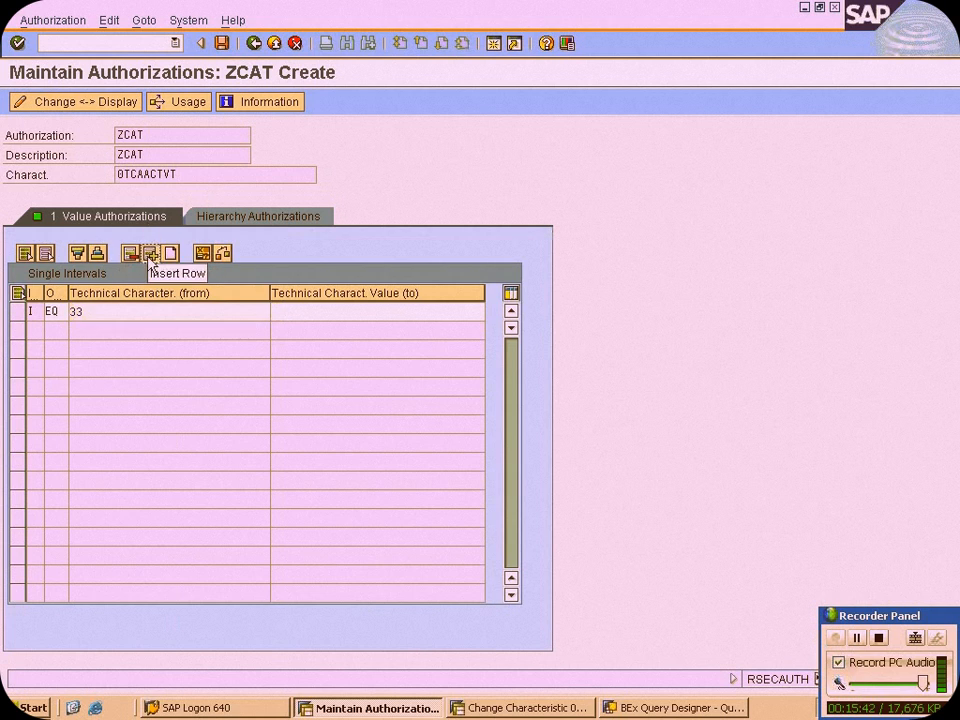
pyautogui.click(57, 330)
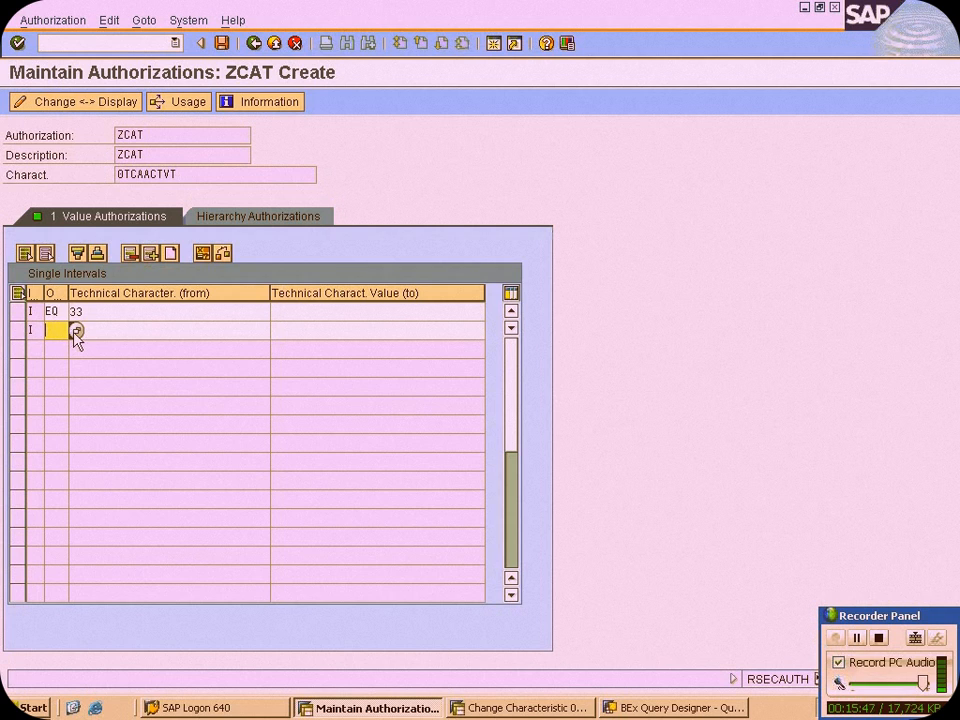
pyautogui.click(20, 331)
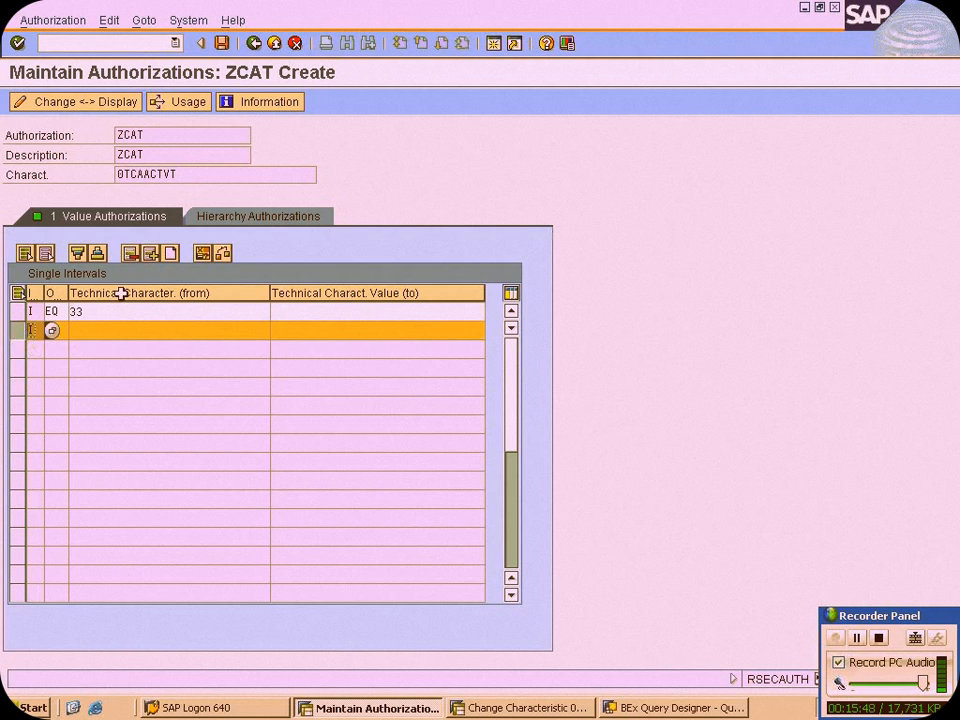
pyautogui.click(130, 252)
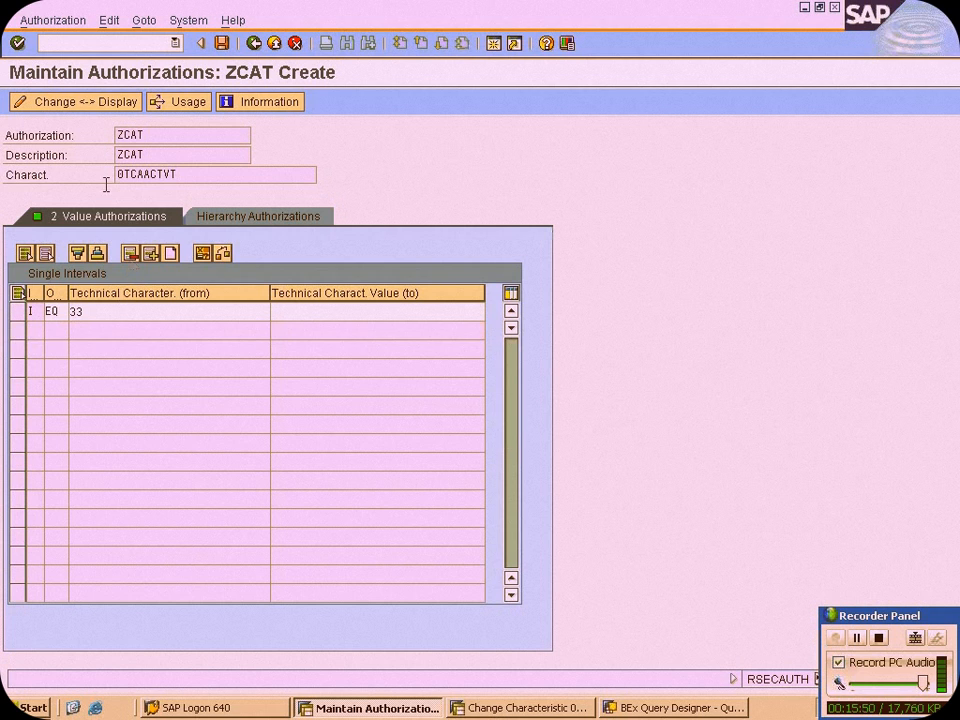
# Return to the authorization structure, open the details of 0TCAIPROV and insert an including interval row with operator EQ
pyautogui.click(253, 43)
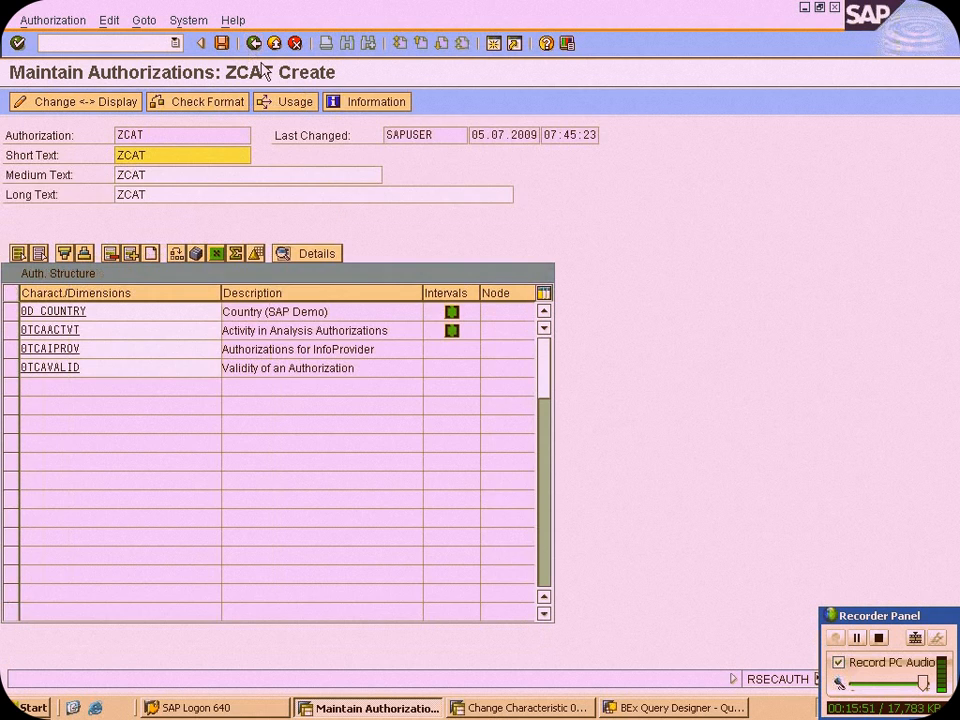
pyautogui.click(14, 349)
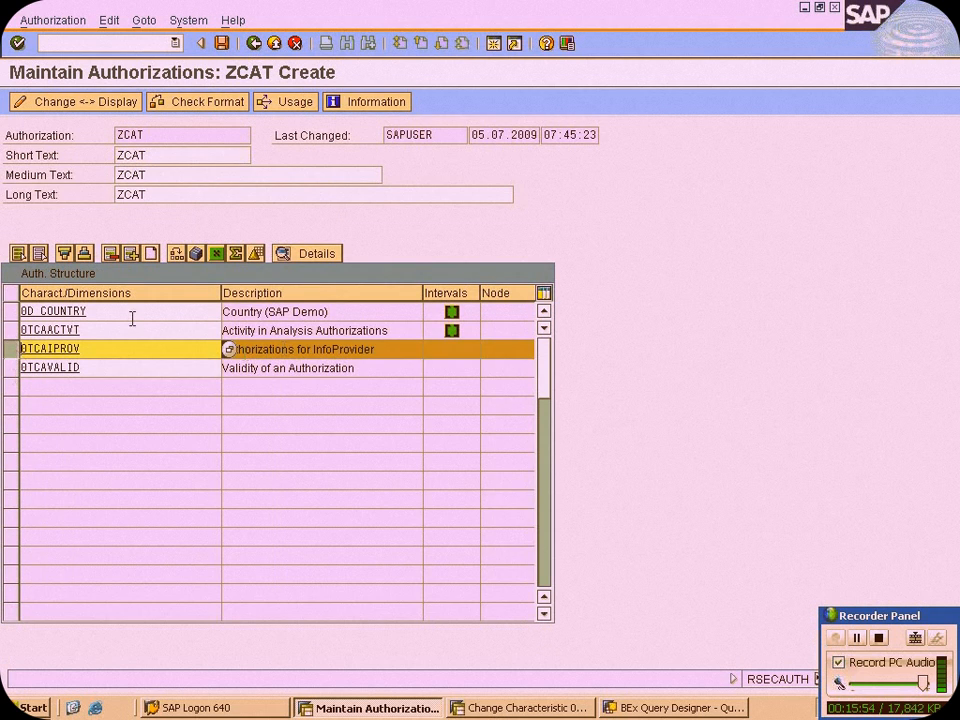
pyautogui.click(318, 253)
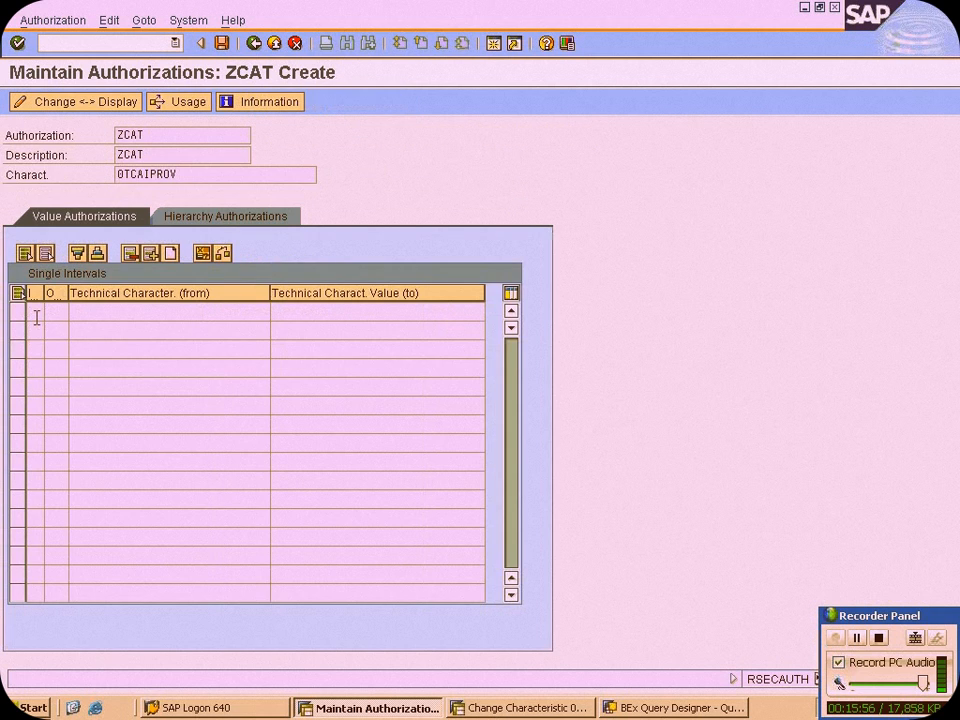
pyautogui.click(148, 254)
pyautogui.click(56, 312)
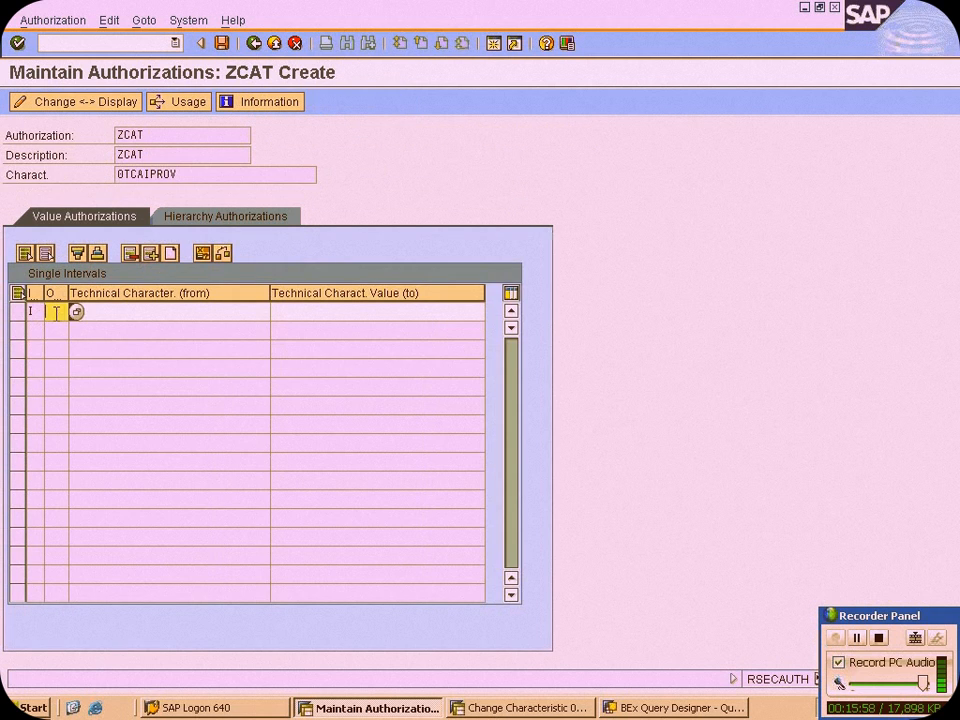
pyautogui.click(76, 311)
pyautogui.doubleClick(250, 311)
# Choose InfoProvider 0PUR_C01 (Purchasing Data) as the from value of the 0TCAIPROV interval and try to save the authorization
pyautogui.click(254, 311)
pyautogui.click(274, 311)
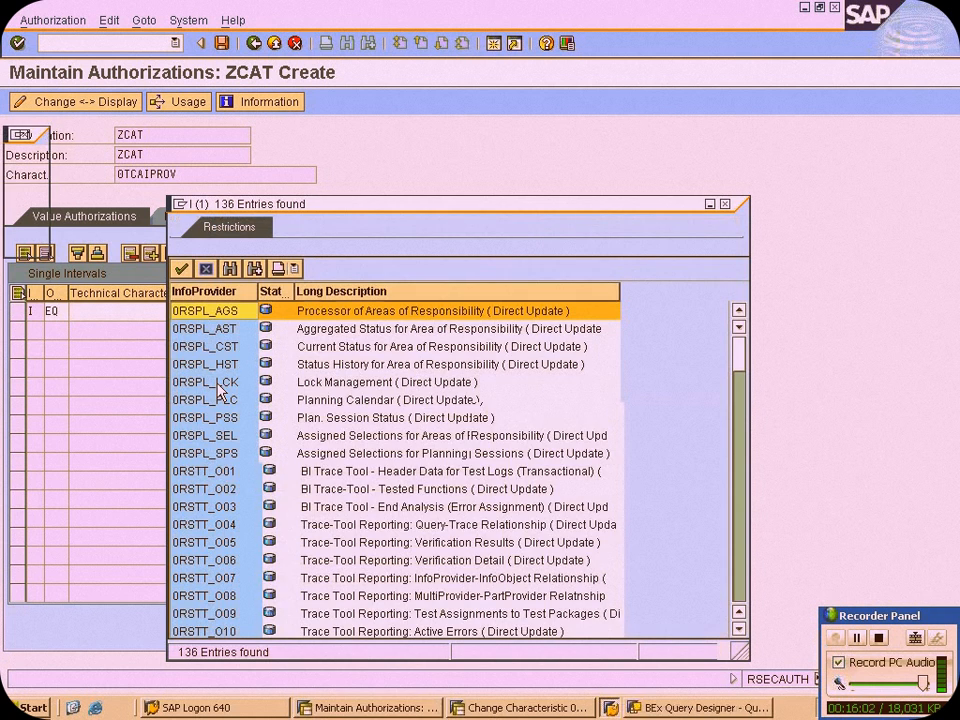
pyautogui.scroll(-10, 274, 368)
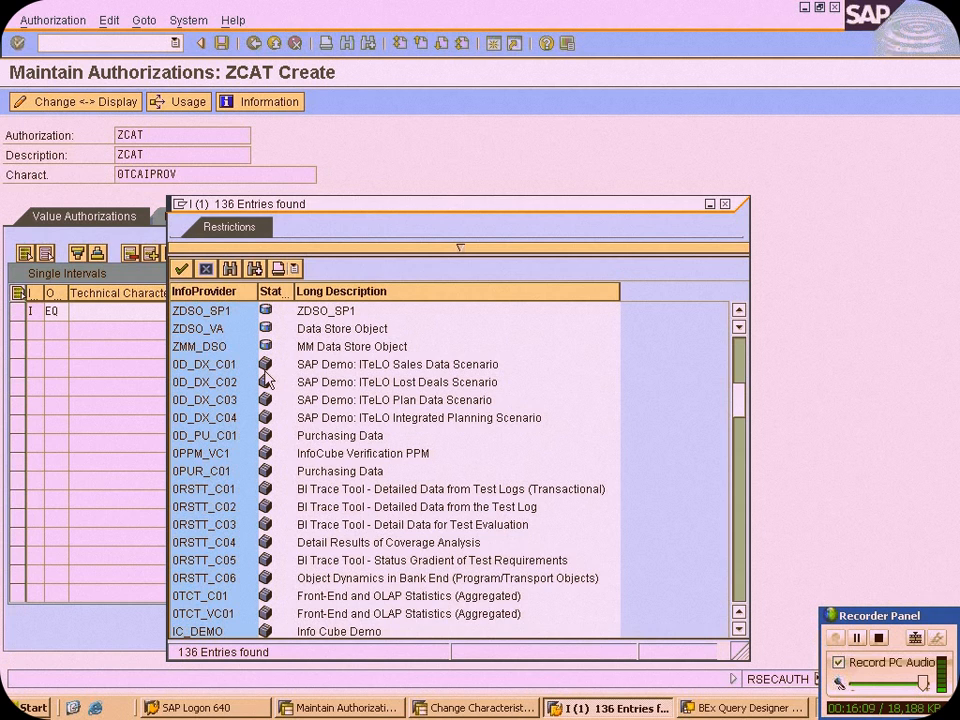
pyautogui.scroll(-3, 268, 378)
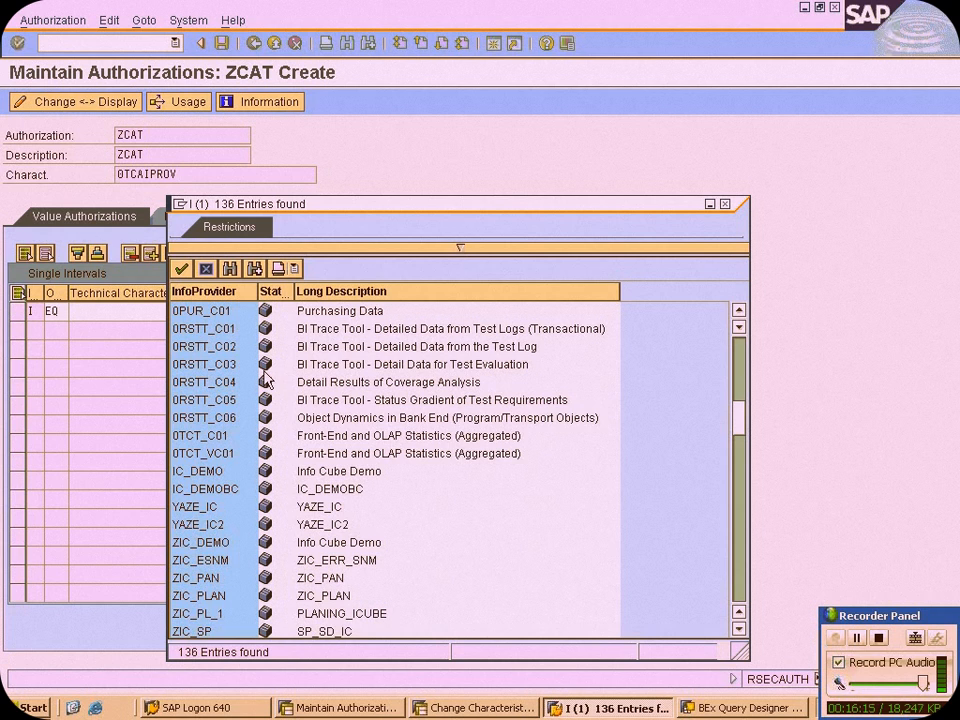
pyautogui.doubleClick(212, 311)
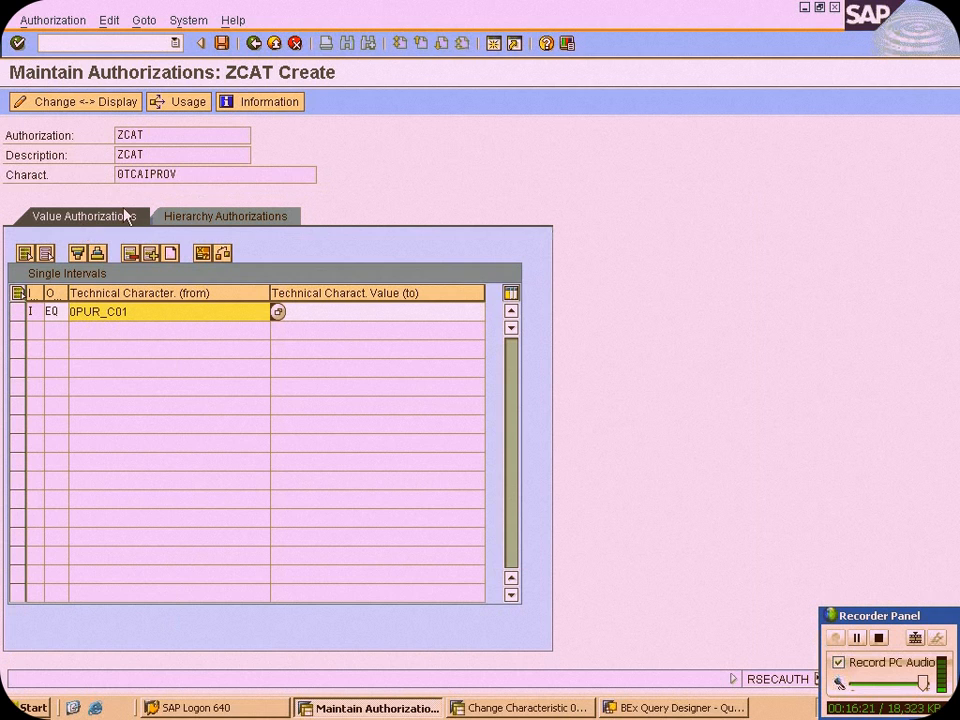
pyautogui.click(222, 43)
pyautogui.click(49, 350)
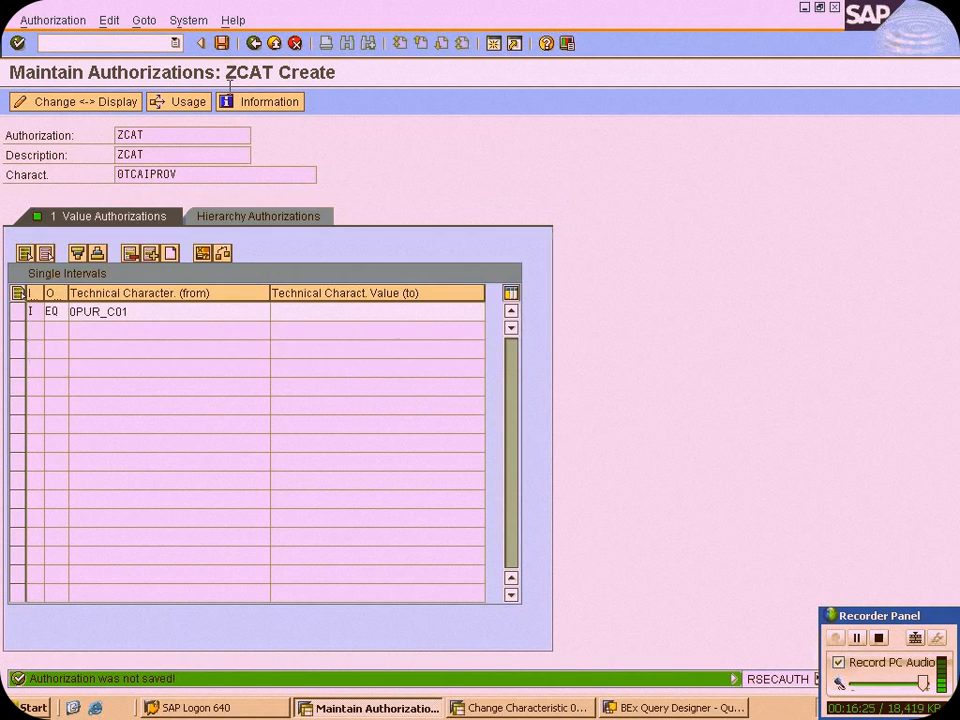
# Return to the authorization structure, open the details of 0TCAVALID and insert an interval row with operator BT (range of values)
pyautogui.click(254, 43)
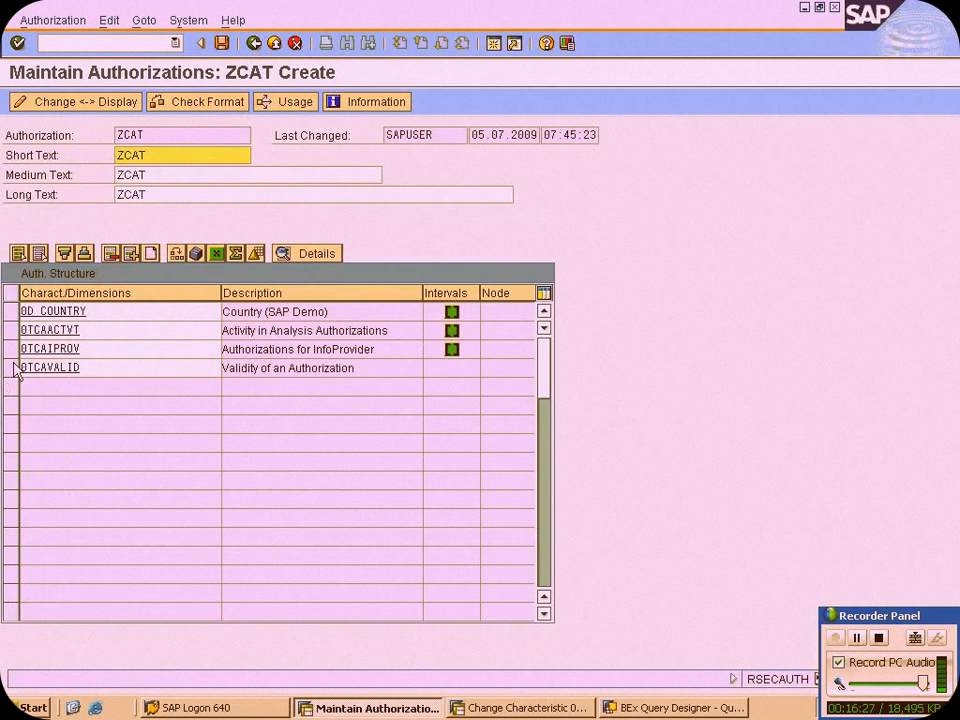
pyautogui.click(10, 367)
pyautogui.click(316, 253)
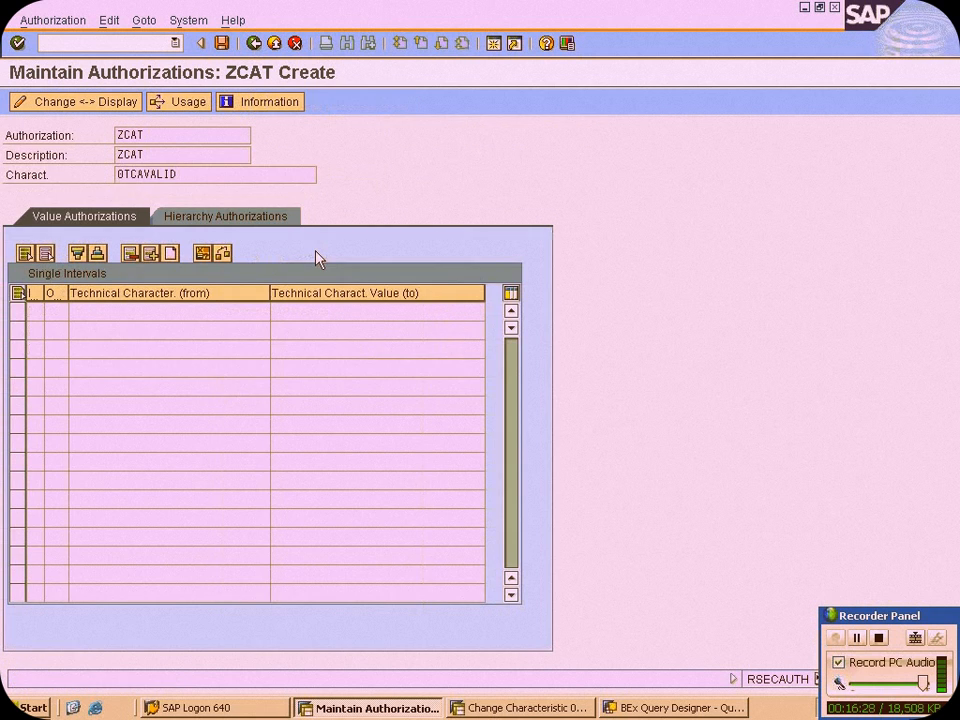
pyautogui.click(157, 256)
pyautogui.click(76, 312)
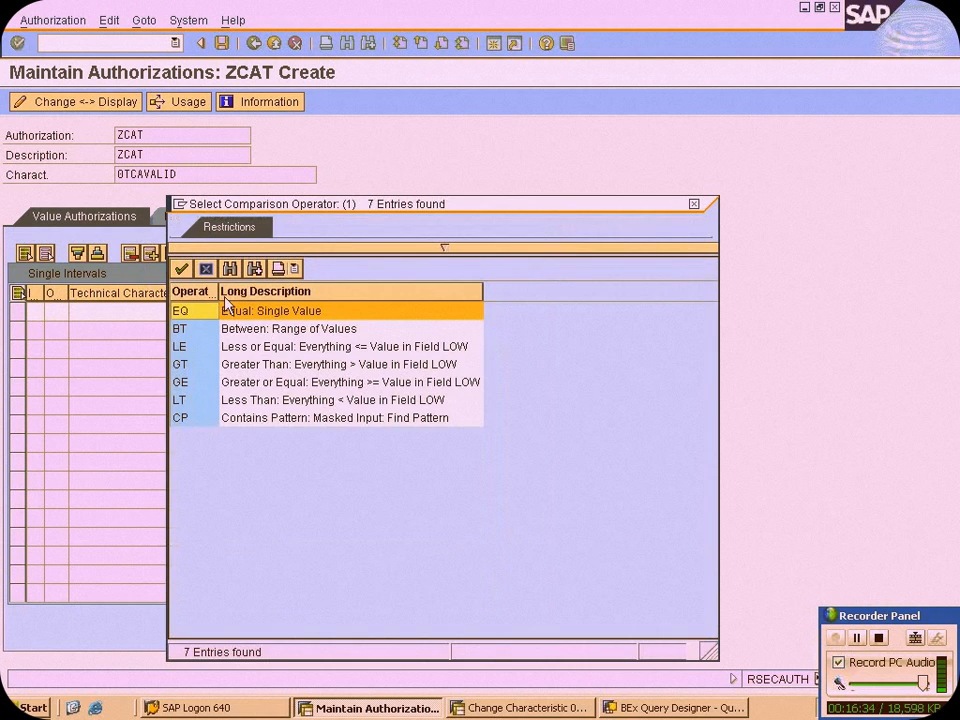
pyautogui.doubleClick(305, 330)
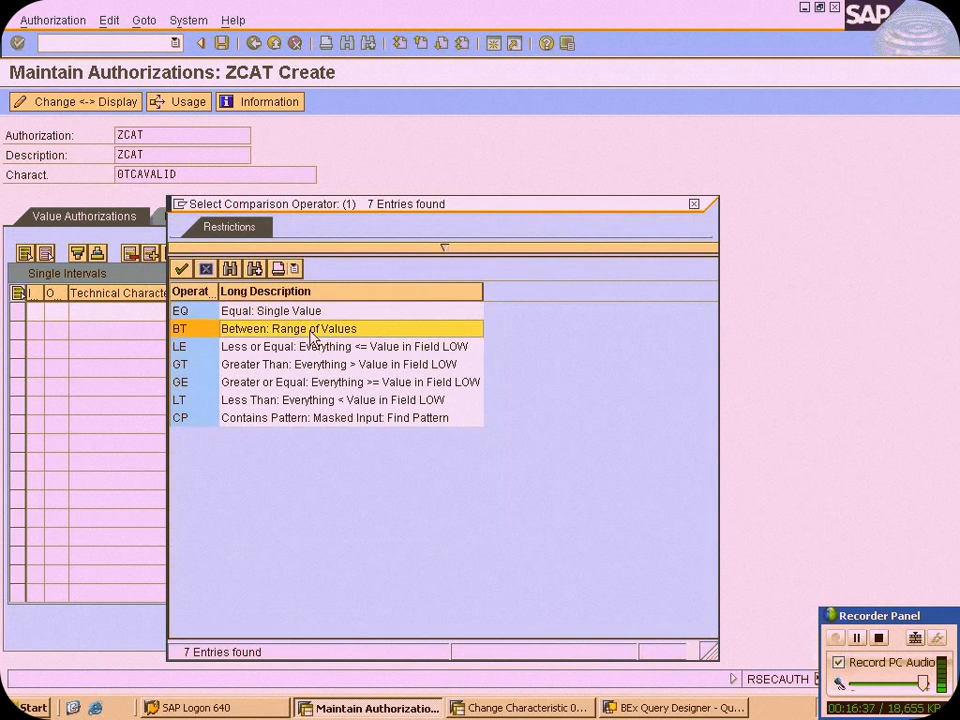
pyautogui.click(202, 310)
pyautogui.click(279, 313)
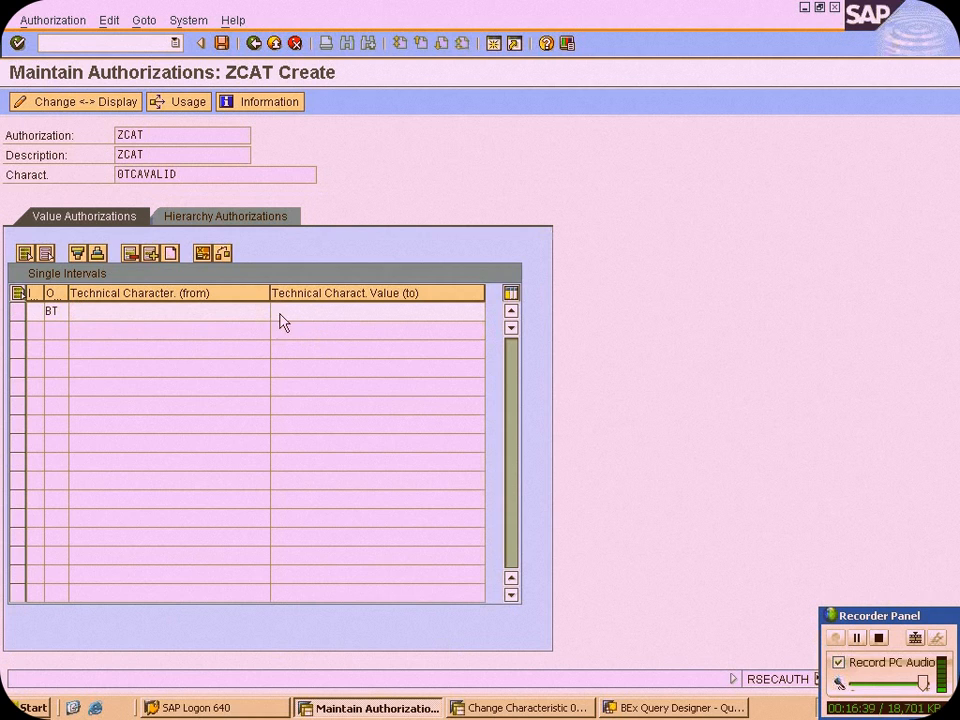
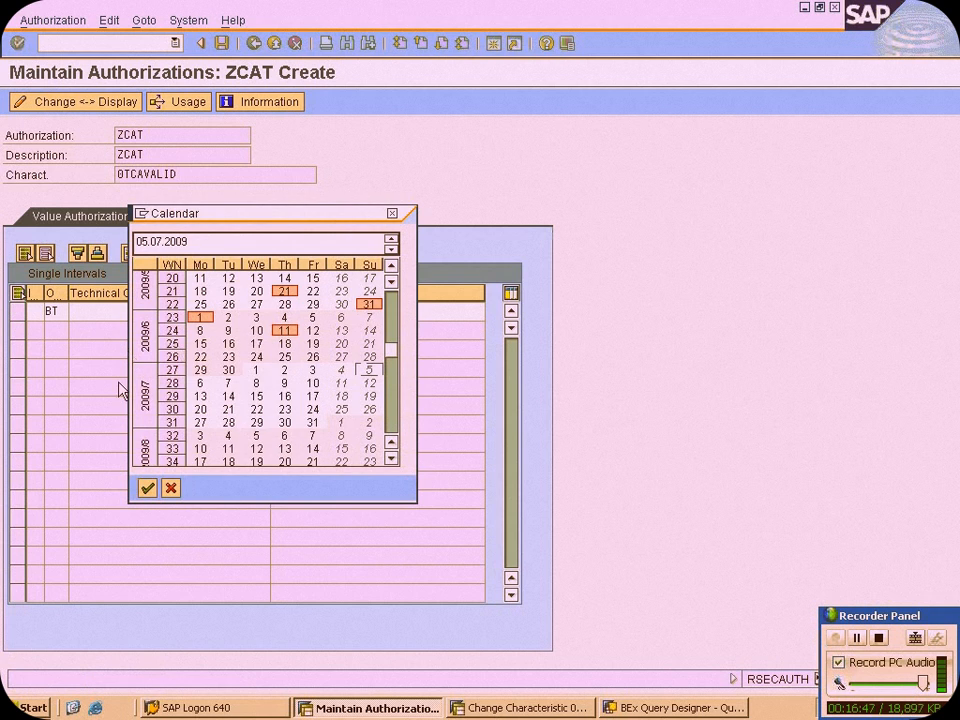
# Set the 0TCAVALID interval from 01.06.2009 to 14.07.2009 and save authorization ZCAT, overwriting the existing version
pyautogui.doubleClick(201, 324)
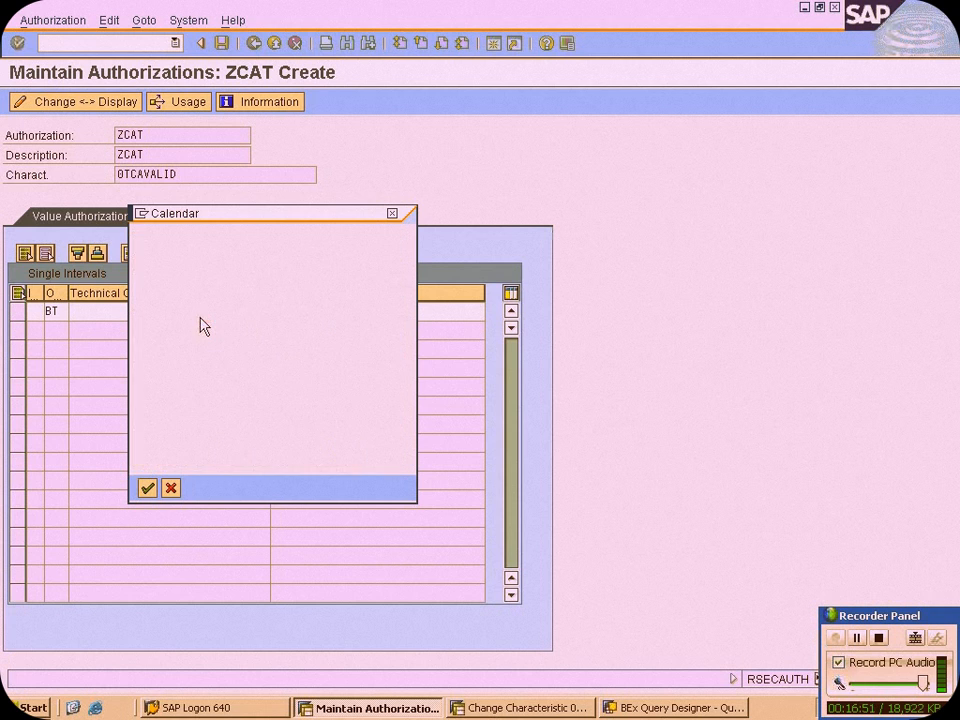
pyautogui.click(315, 311)
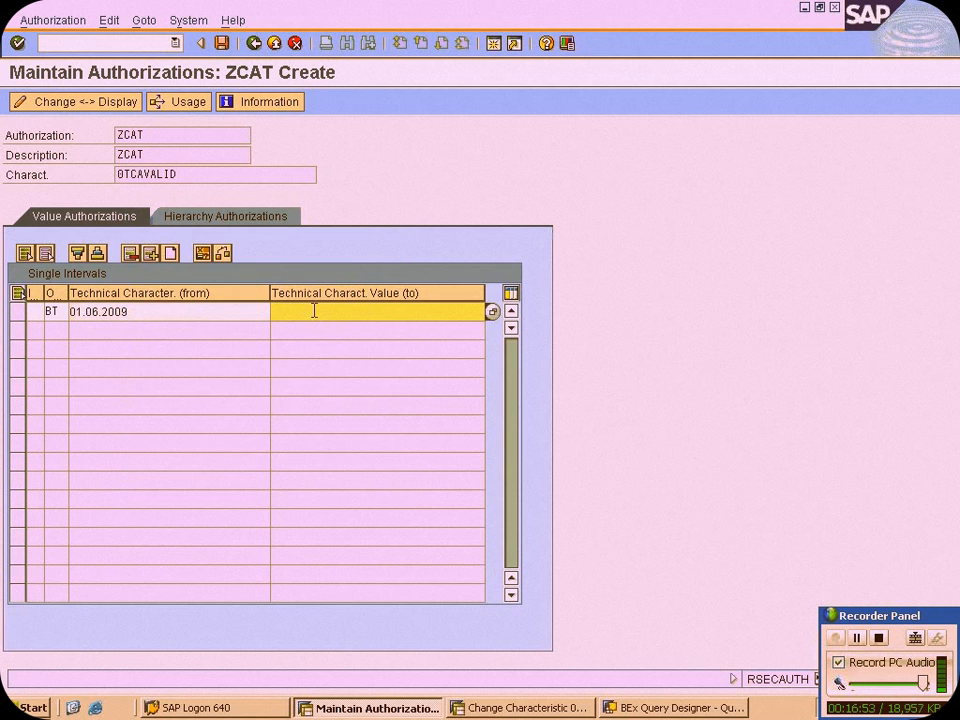
pyautogui.click(489, 311)
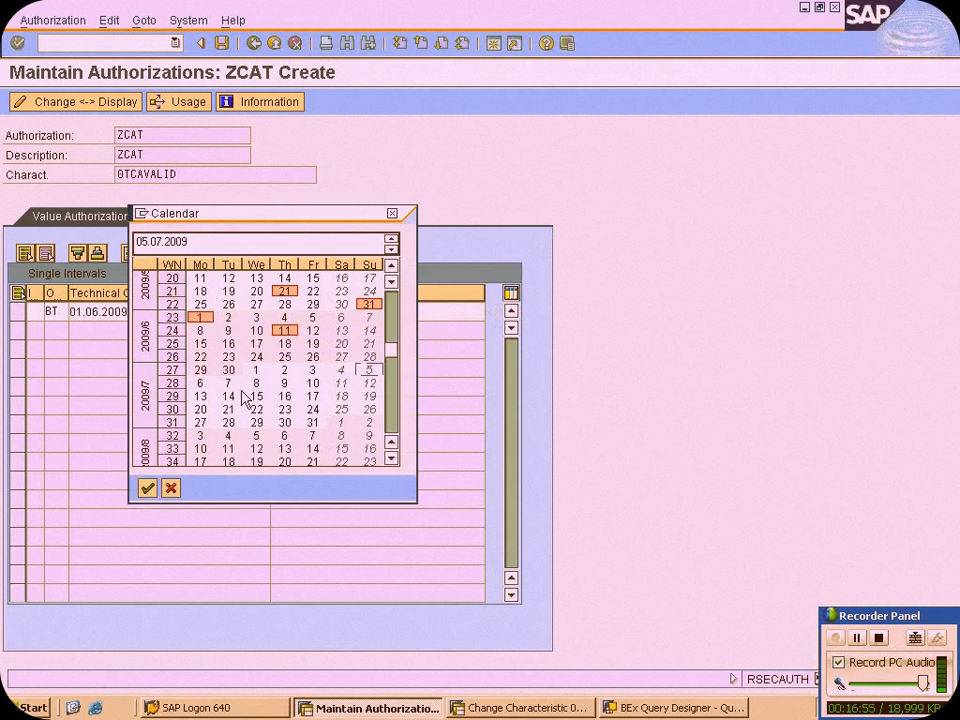
pyautogui.doubleClick(240, 396)
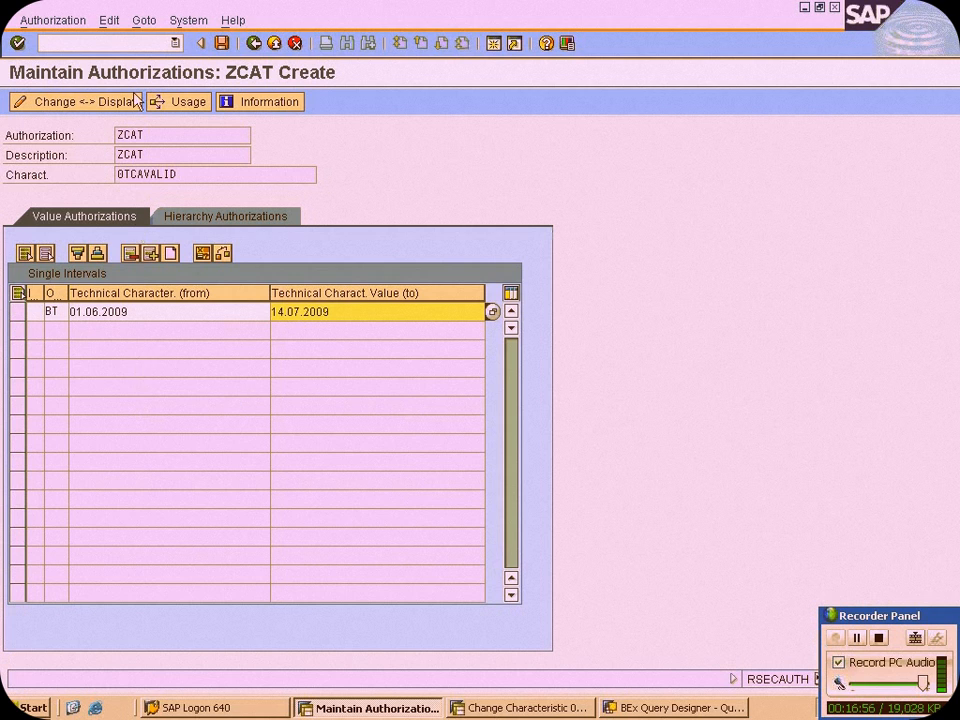
pyautogui.click(222, 44)
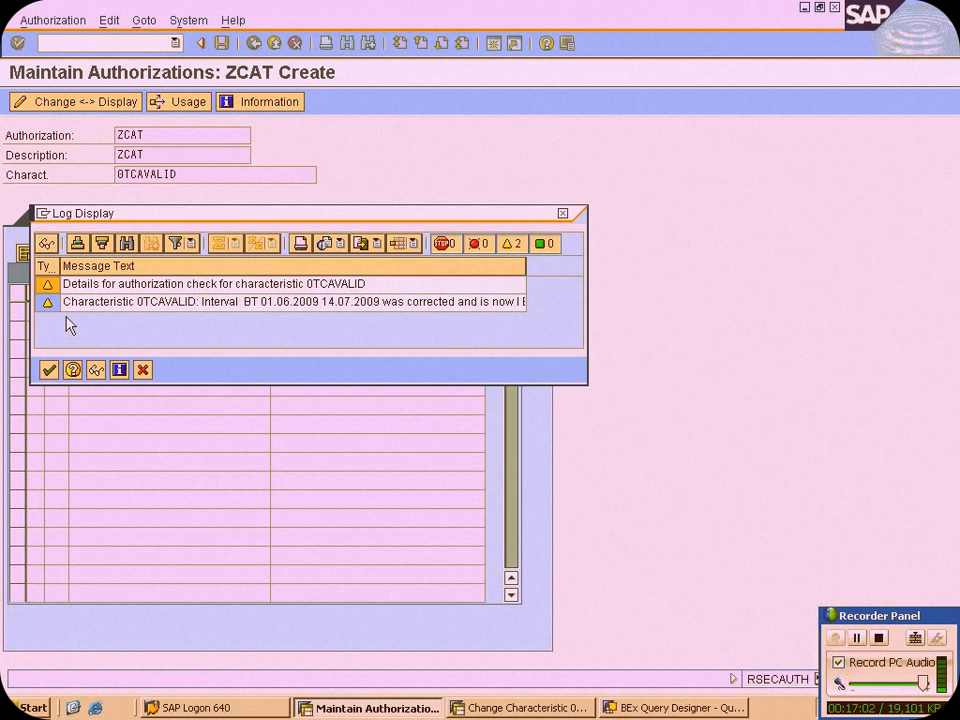
pyautogui.click(49, 370)
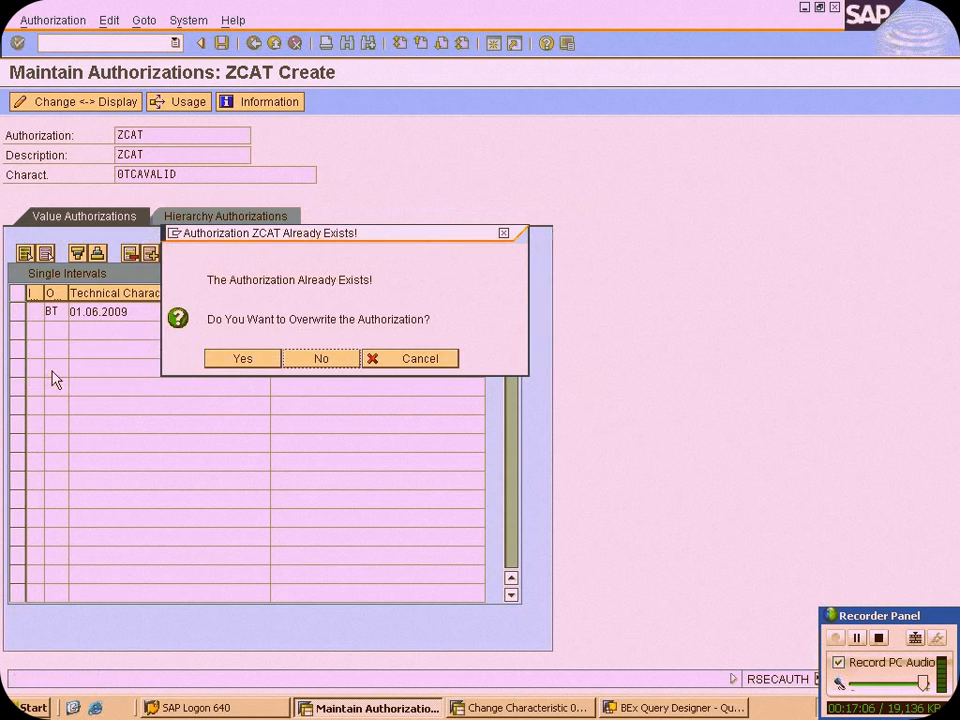
pyautogui.click(240, 359)
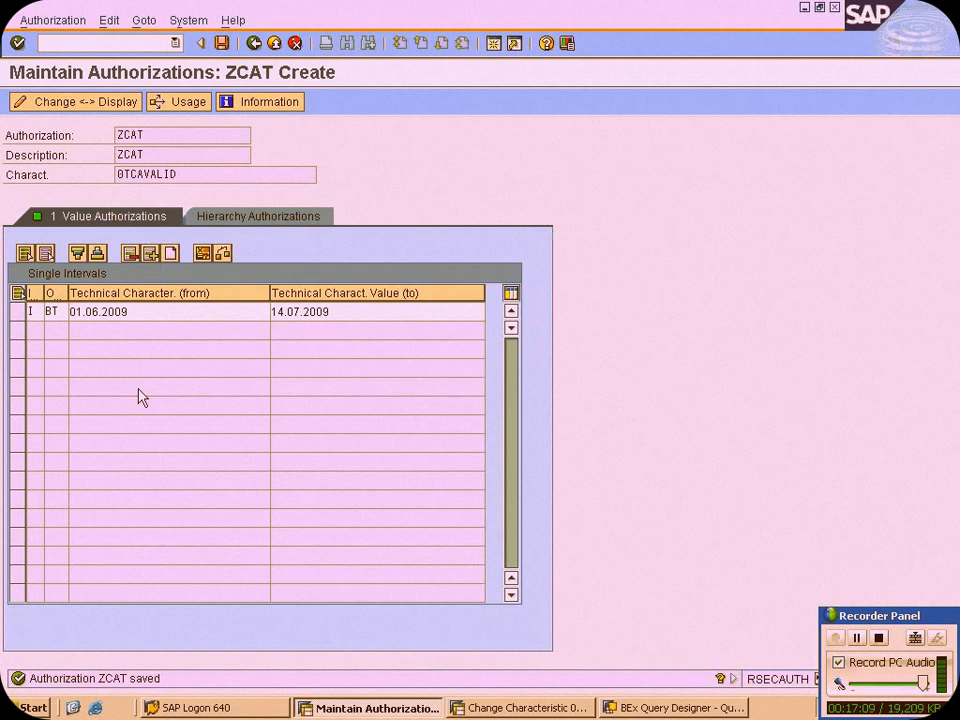
# Return to the authorization structure, save ZCAT again with overwriting, and leave authorization maintenance
pyautogui.click(254, 43)
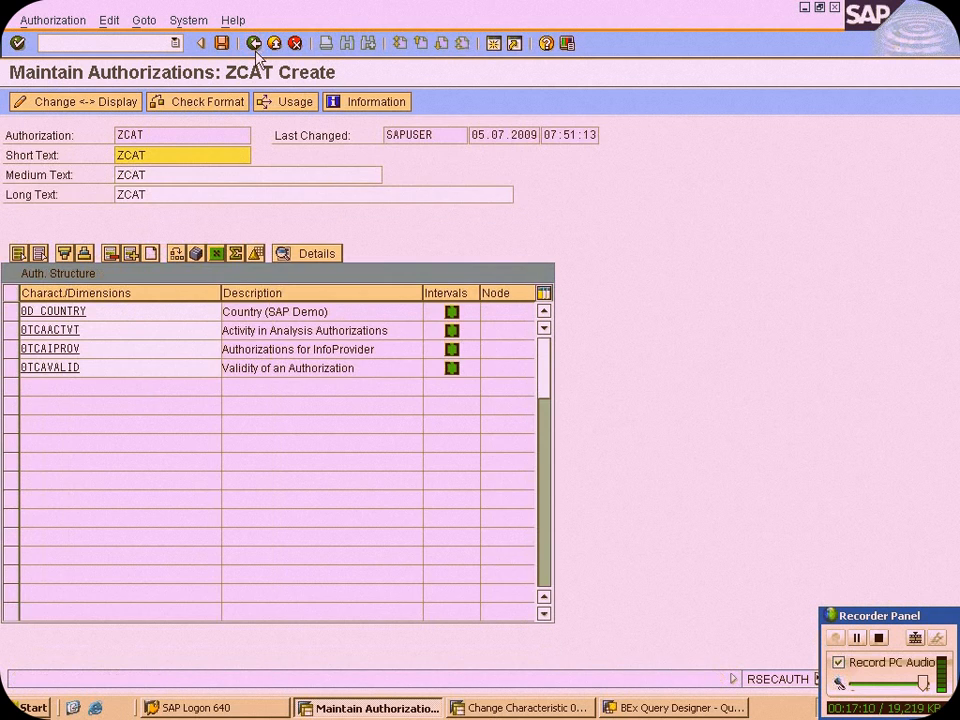
pyautogui.click(221, 43)
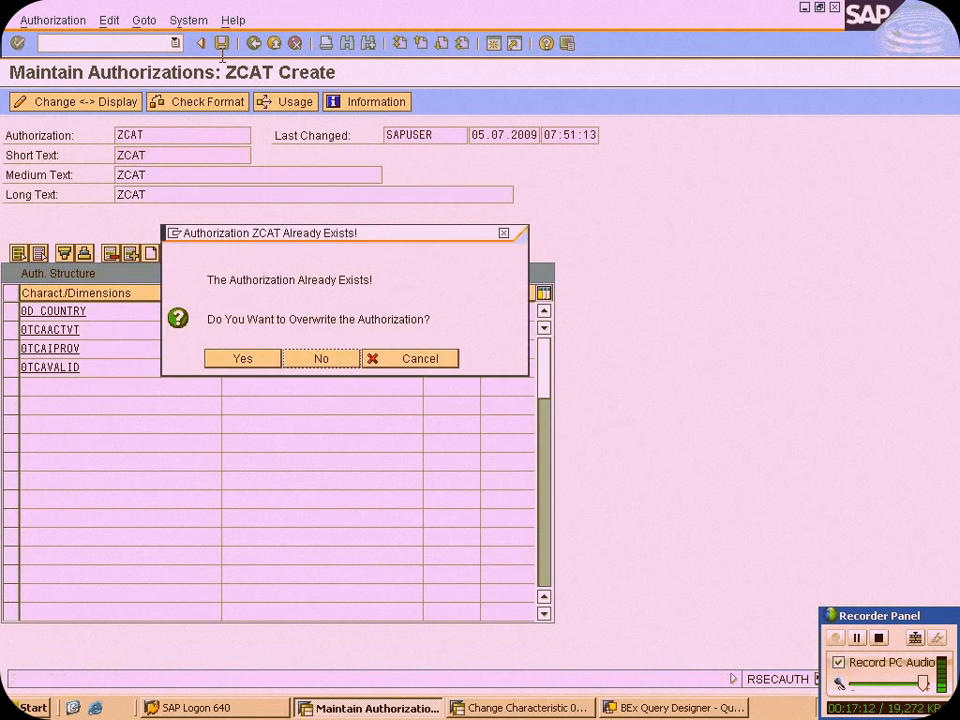
pyautogui.click(243, 360)
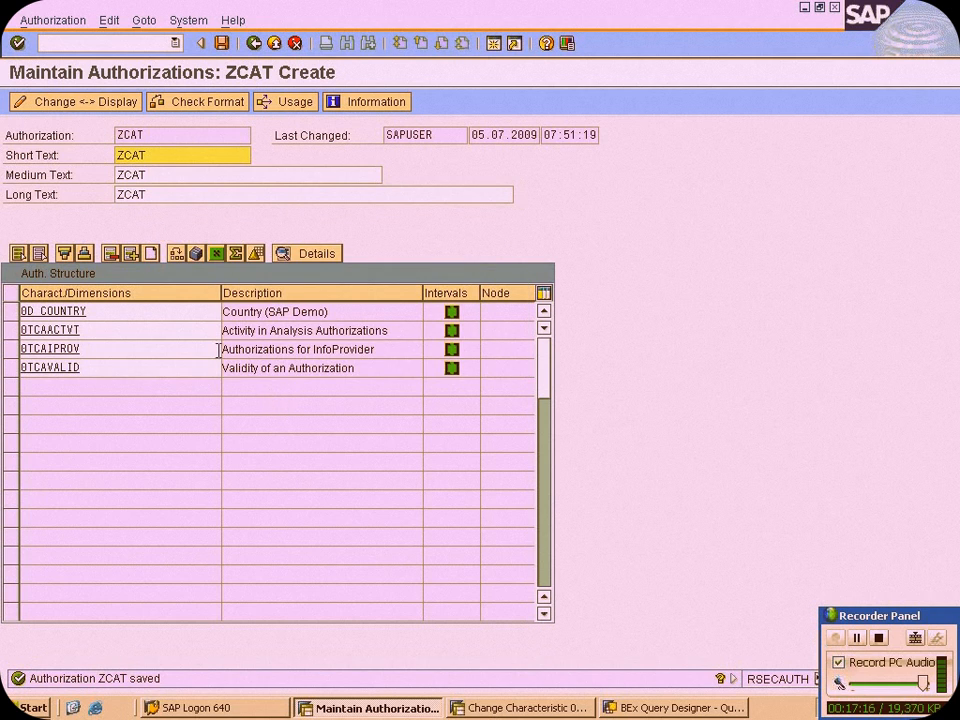
pyautogui.click(257, 47)
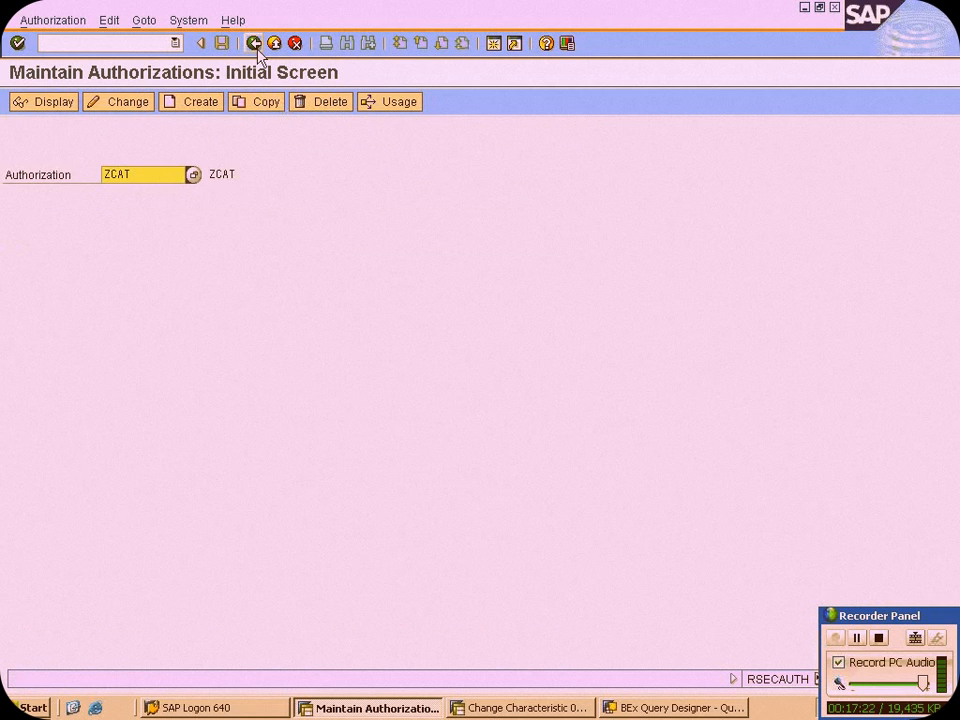
pyautogui.click(857, 640)
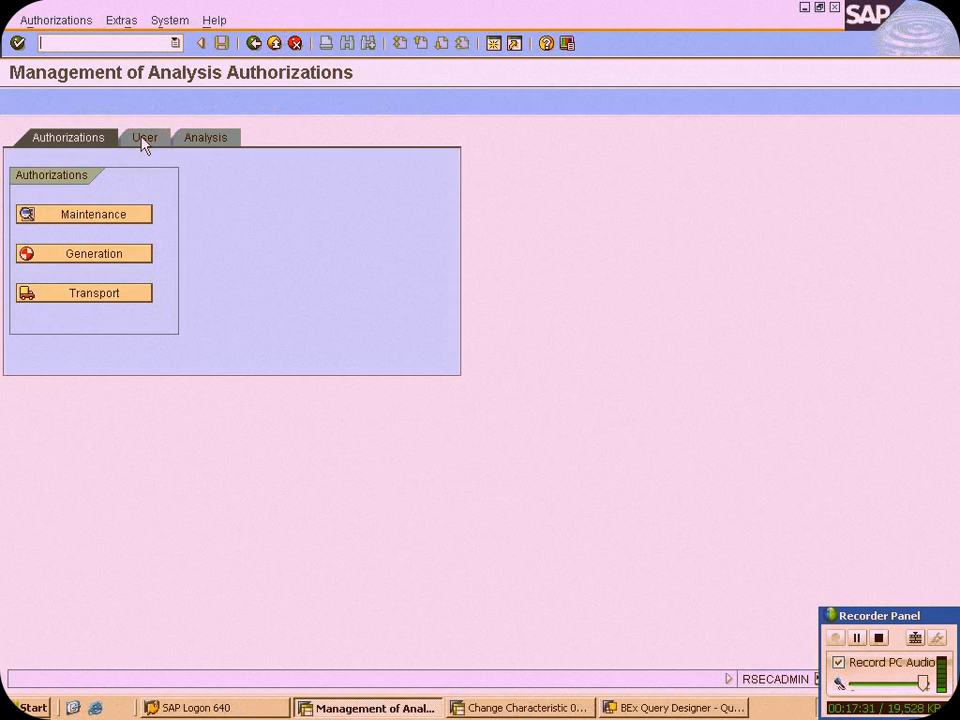
# Open the assignment of analysis authorizations to users for user SAPUSER in change mode
pyautogui.click(144, 142)
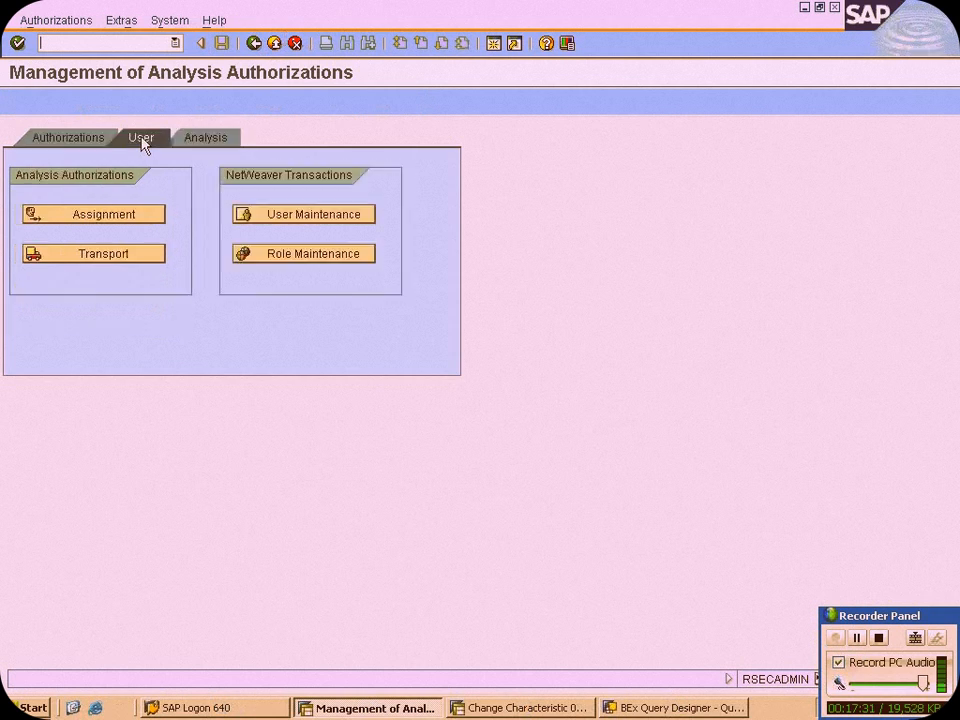
pyautogui.click(126, 224)
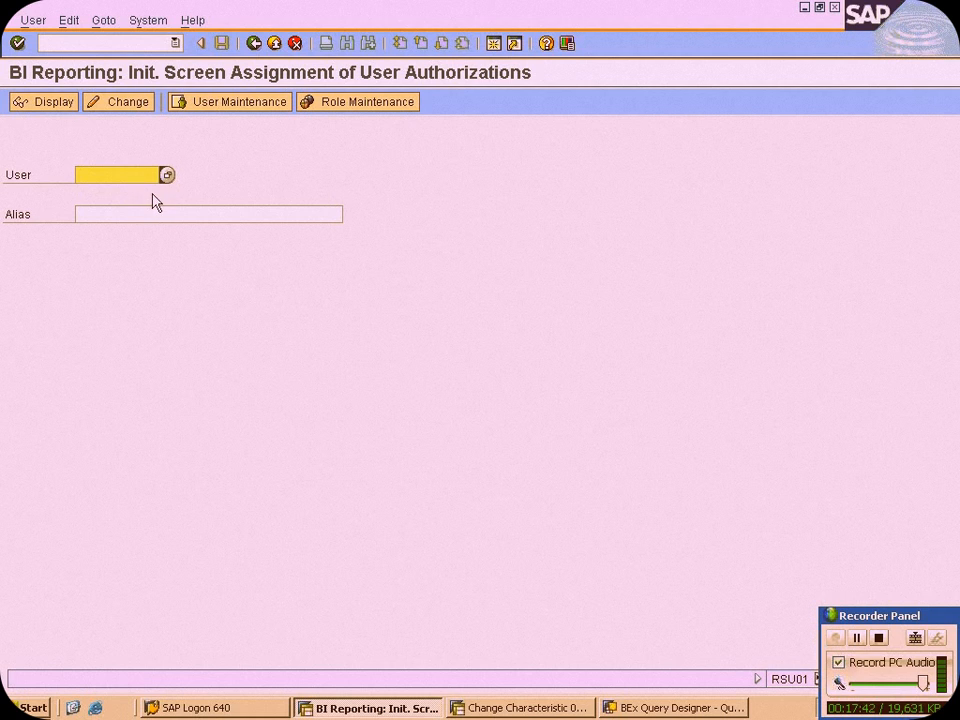
pyautogui.write('SAPUSER')
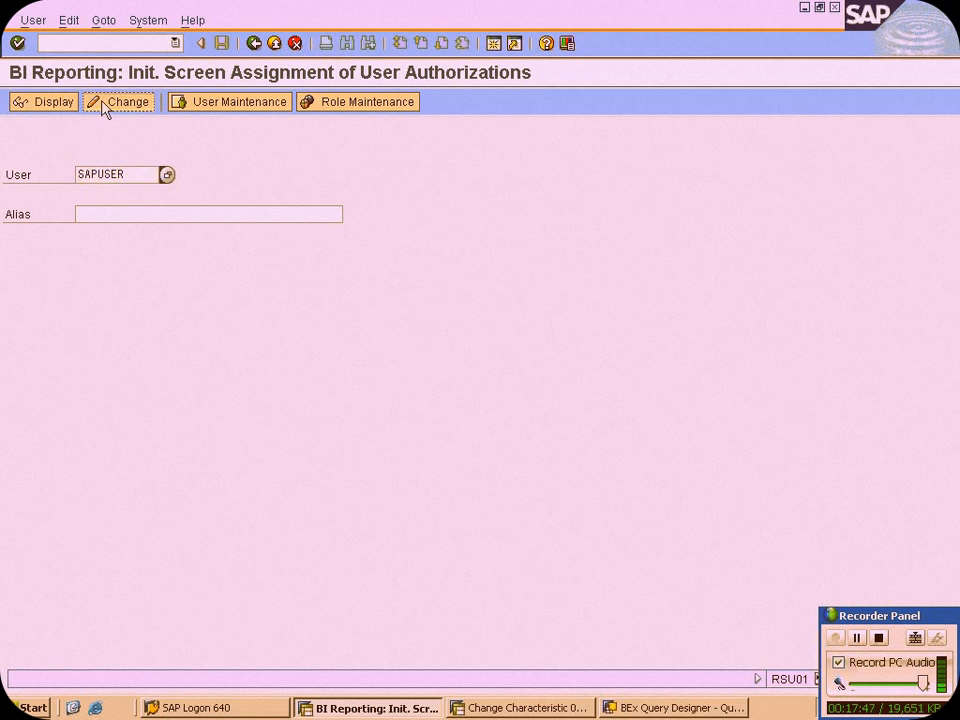
pyautogui.click(128, 103)
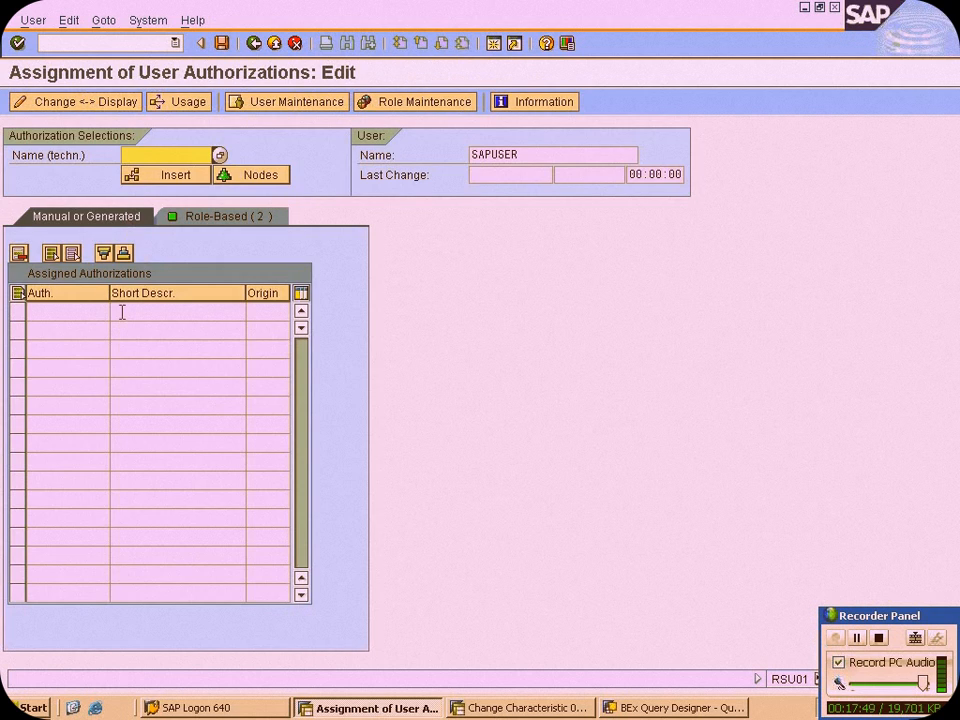
# Assign the analysis authorization ZCAT to the user and save the assignment
pyautogui.click(220, 157)
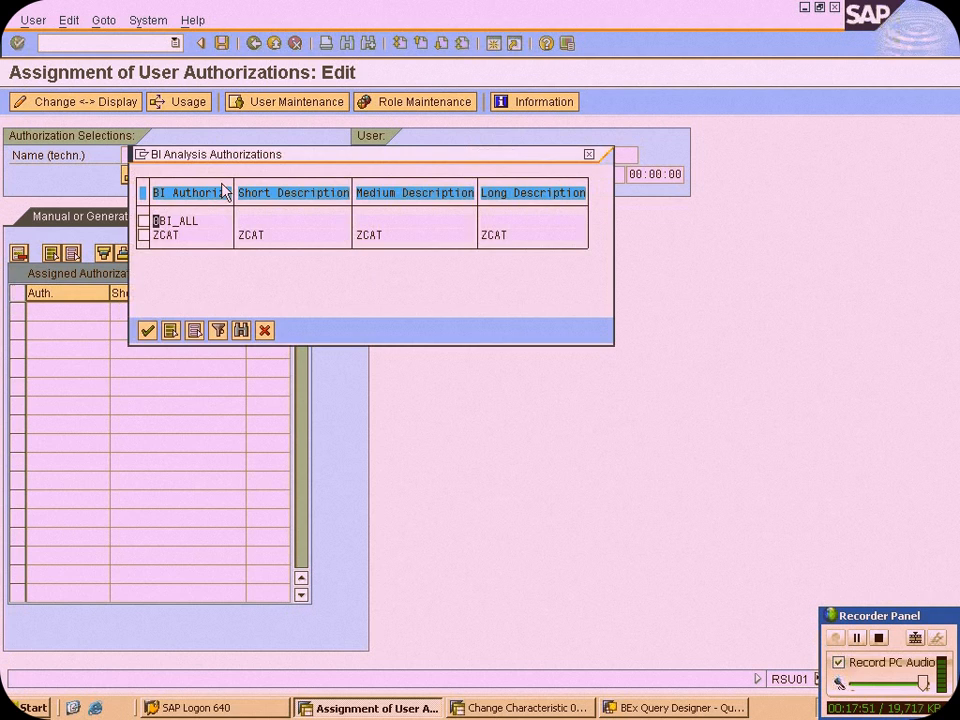
pyautogui.click(143, 236)
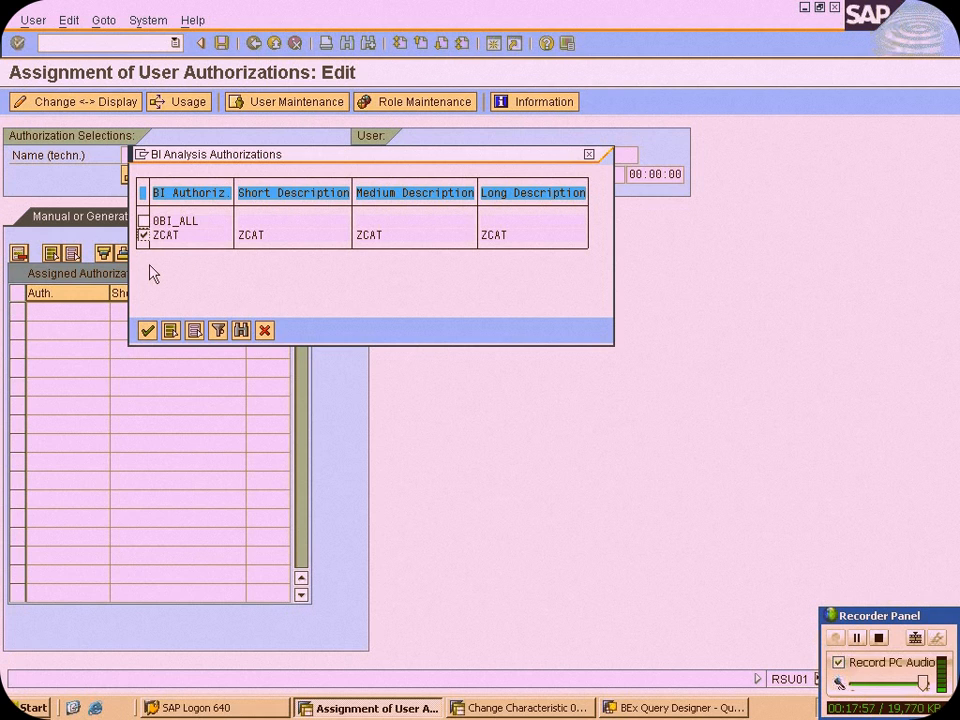
pyautogui.click(147, 331)
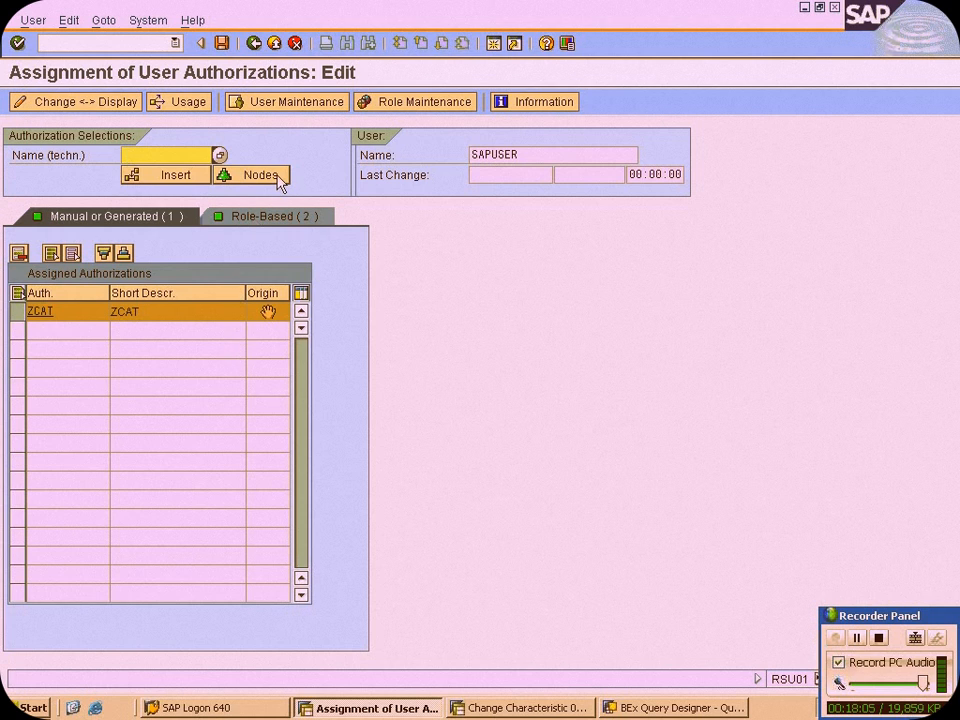
pyautogui.click(222, 43)
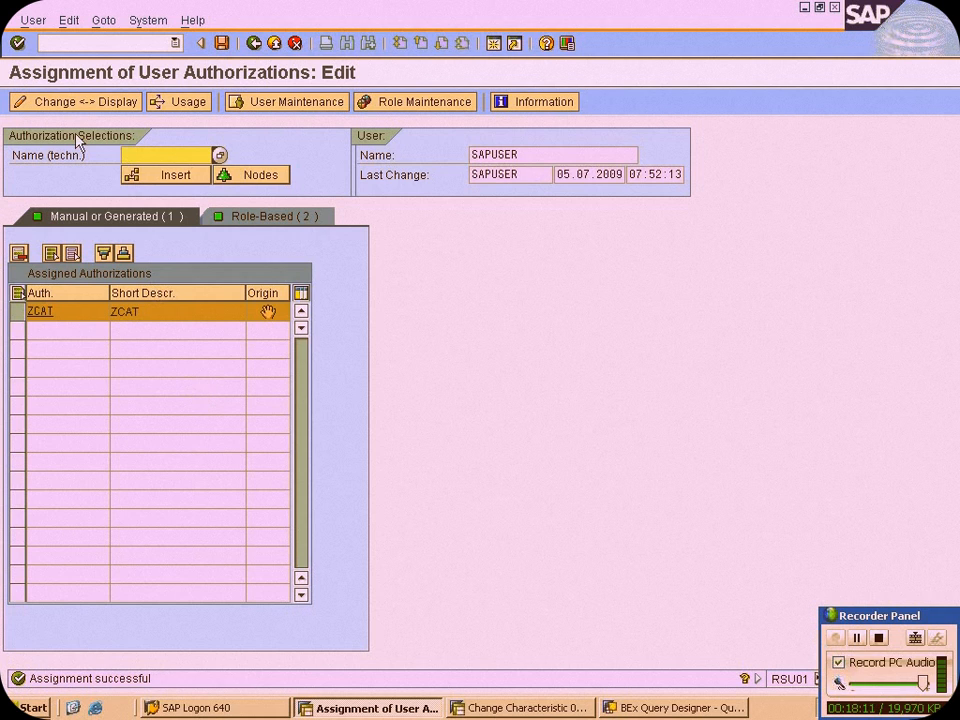
pyautogui.click(38, 21)
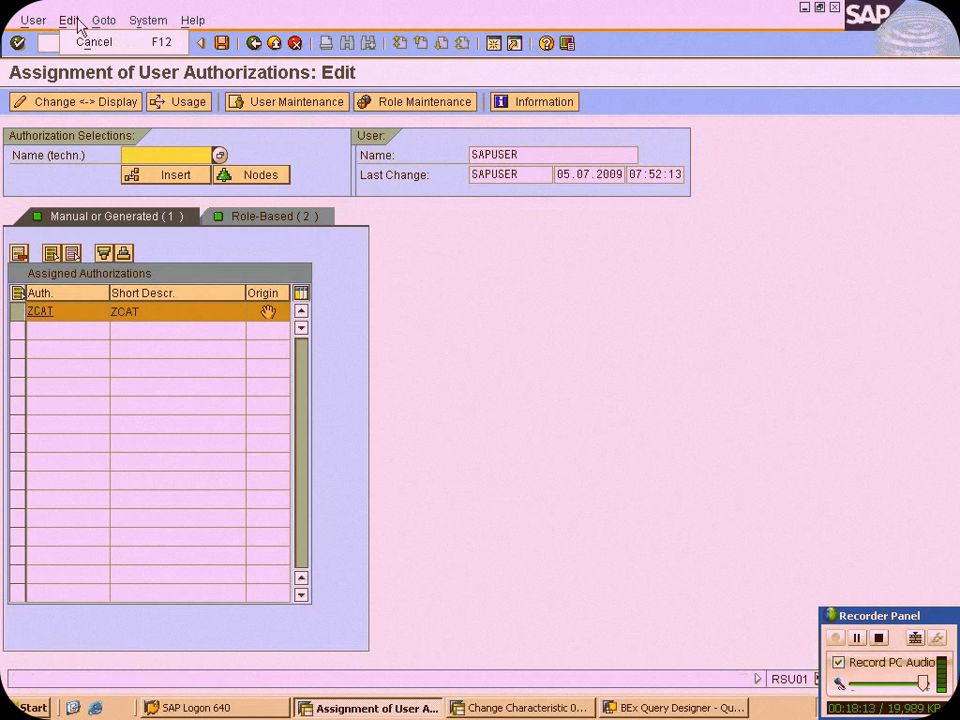
pyautogui.click(140, 21)
pyautogui.click(469, 416)
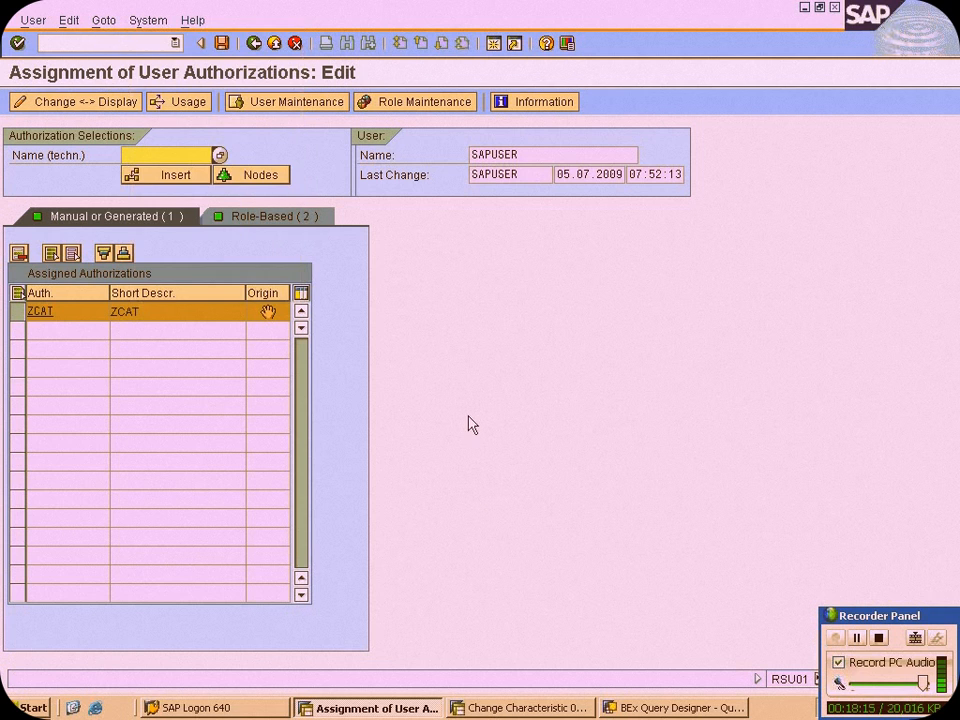
# Leave the user assignment and the management of analysis authorizations, returning to SAP Easy Access
pyautogui.click(255, 44)
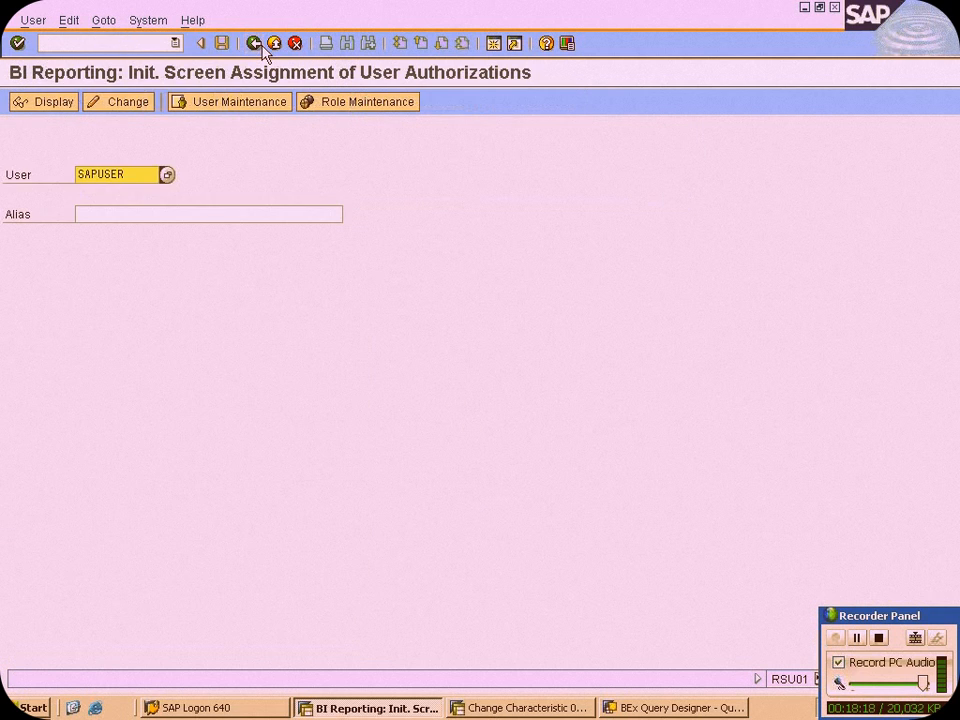
pyautogui.click(262, 47)
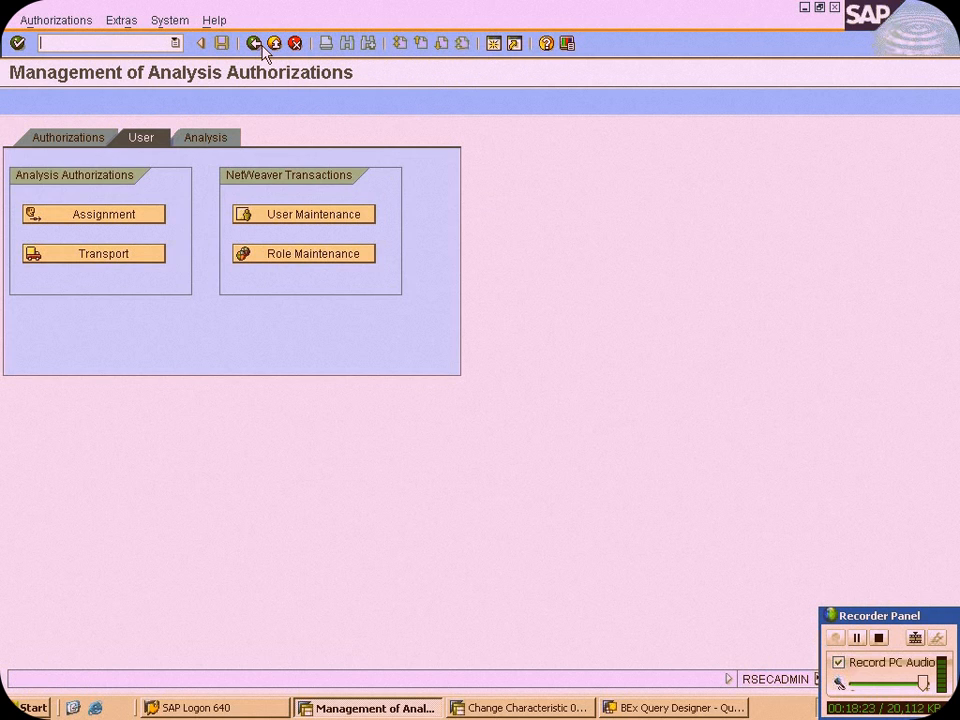
pyautogui.click(262, 46)
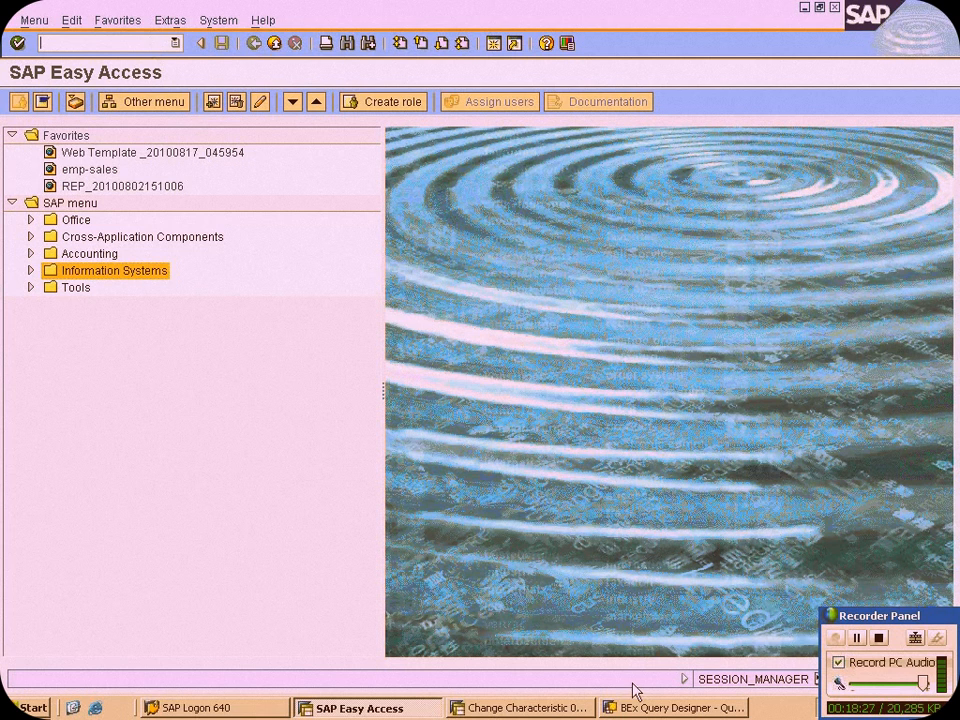
# Switch to the Notepad notes to review the authorization steps, and return to the remote SAP session
pyautogui.moveTo(606, 3)
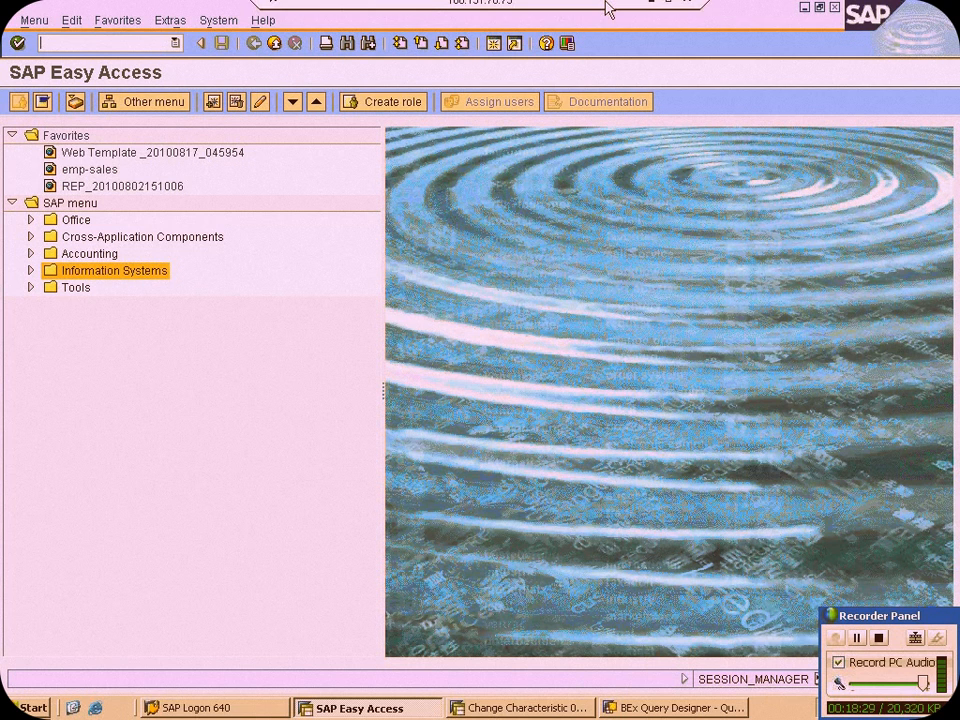
pyautogui.click(656, 9)
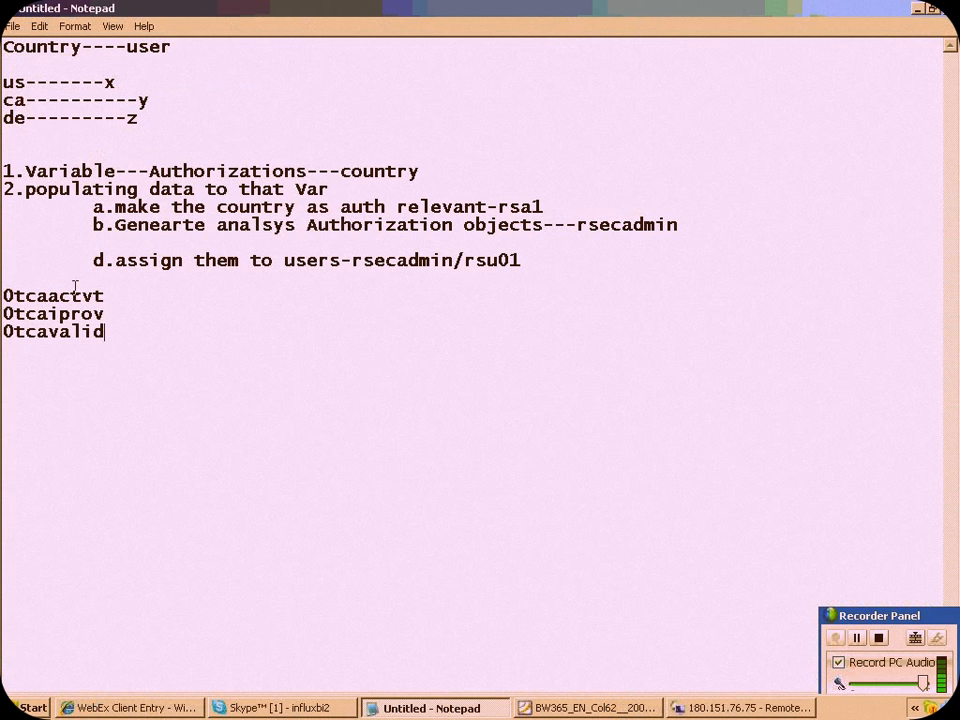
pyautogui.click(636, 708)
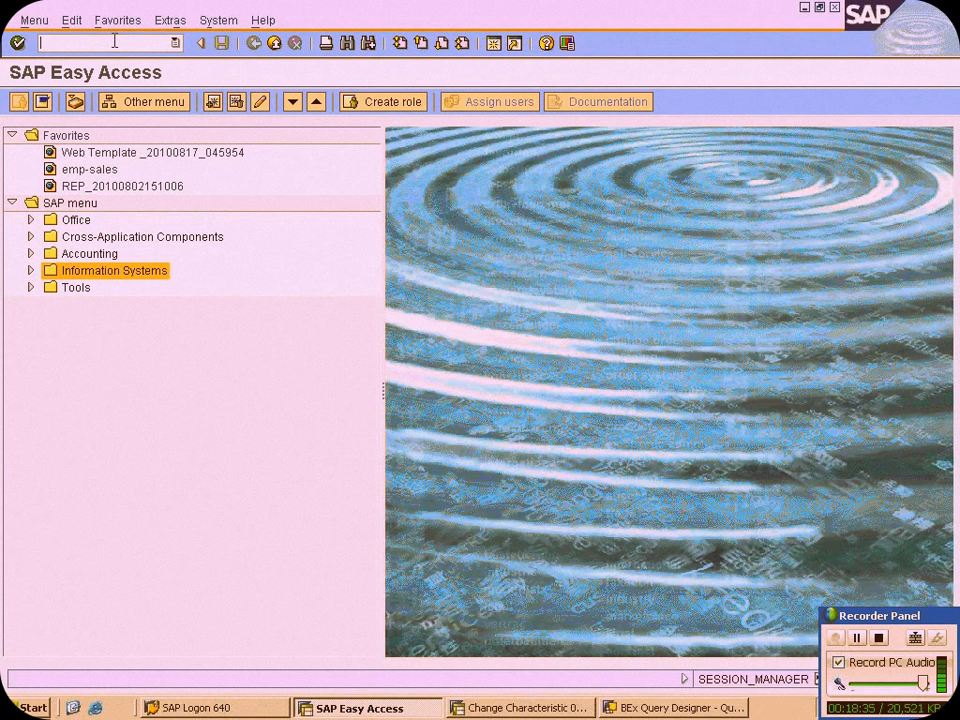
# Start transaction RSECADMIN and open authorization ZCAT in display mode from authorization maintenance
pyautogui.write('RSECADMIN')
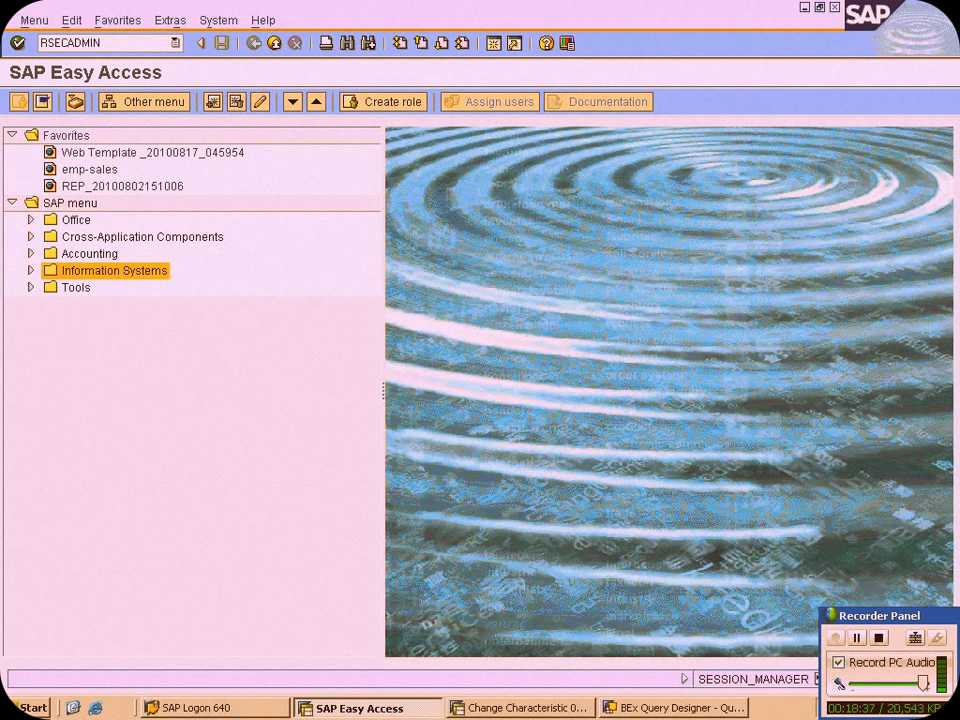
pyautogui.press('Return')
pyautogui.click(110, 218)
pyautogui.write('ZCAT')
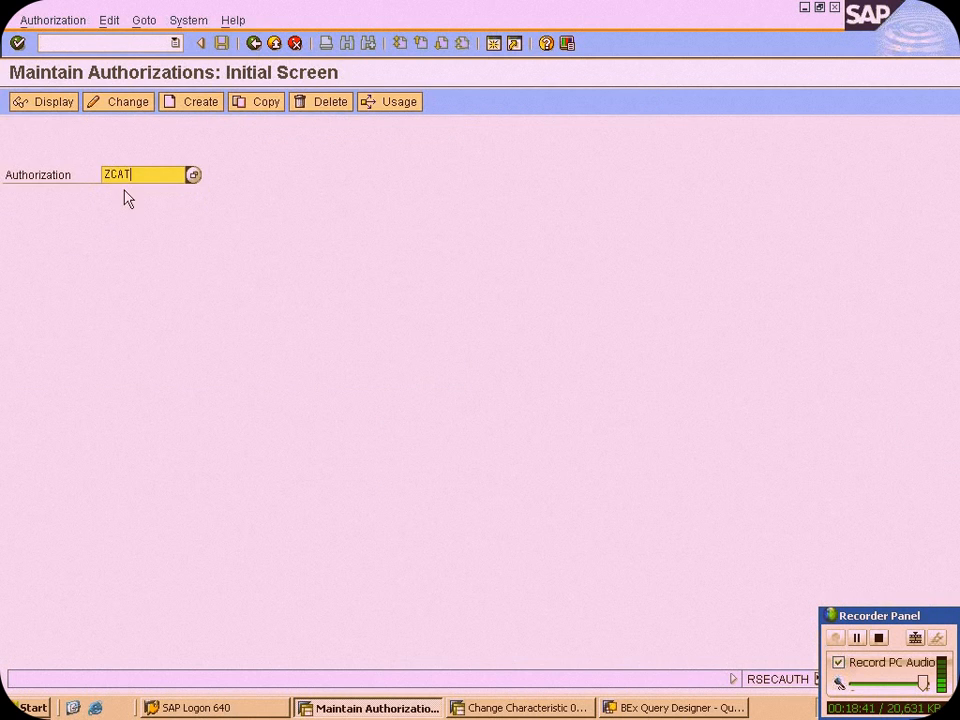
pyautogui.click(60, 101)
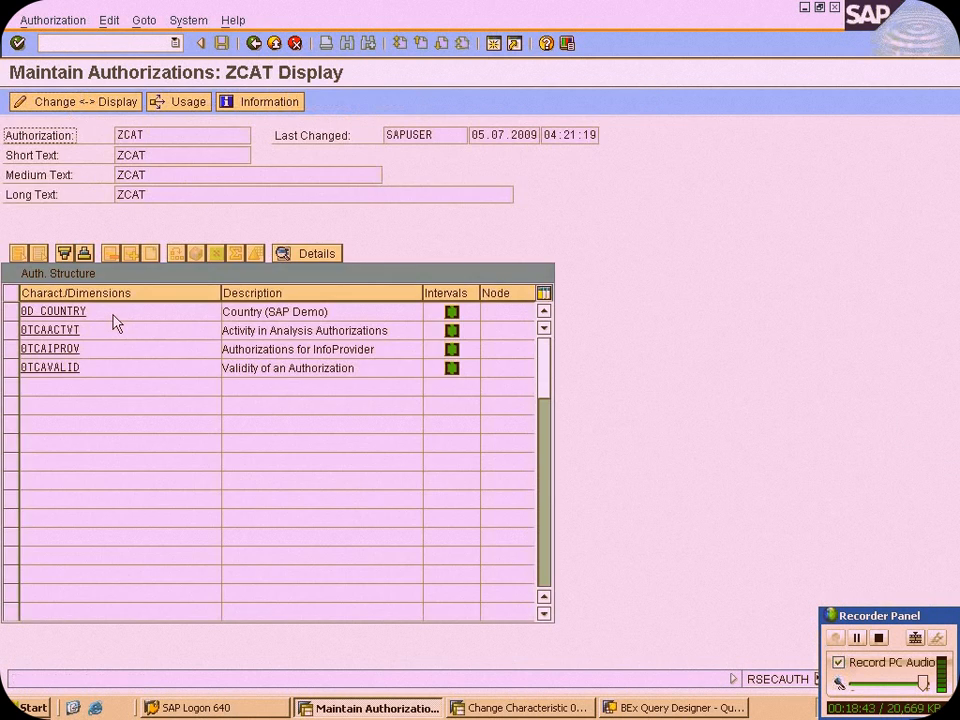
# Examine the value interval of 0D_COUNTRY, and return to the authorization structure to review the 0TCAACTVT description
pyautogui.click(452, 311)
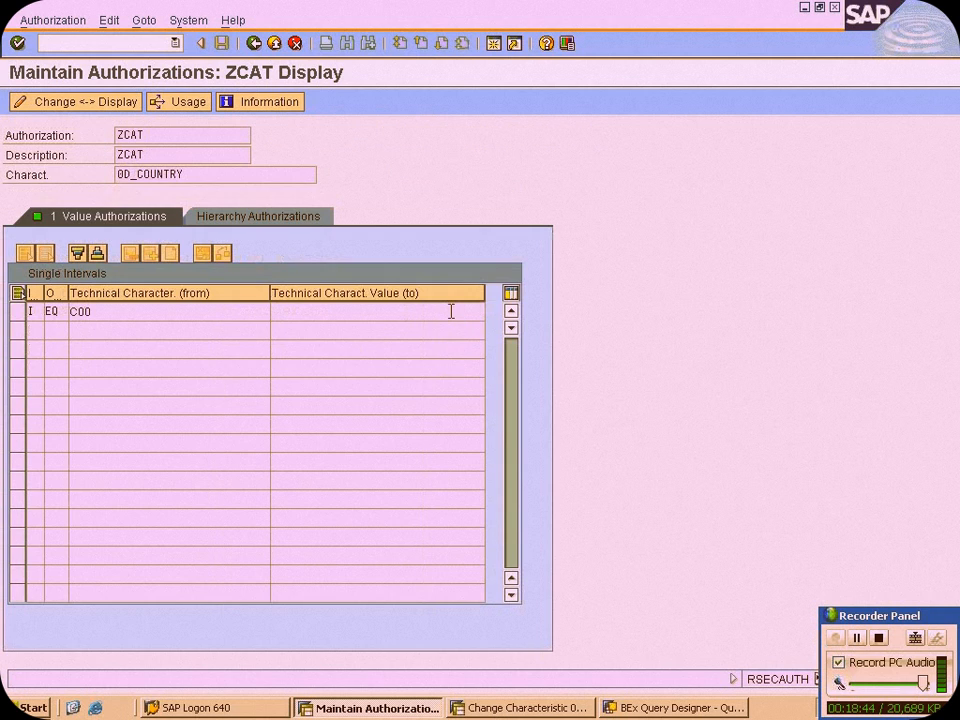
pyautogui.moveTo(96, 311); pyautogui.dragTo(55, 311)
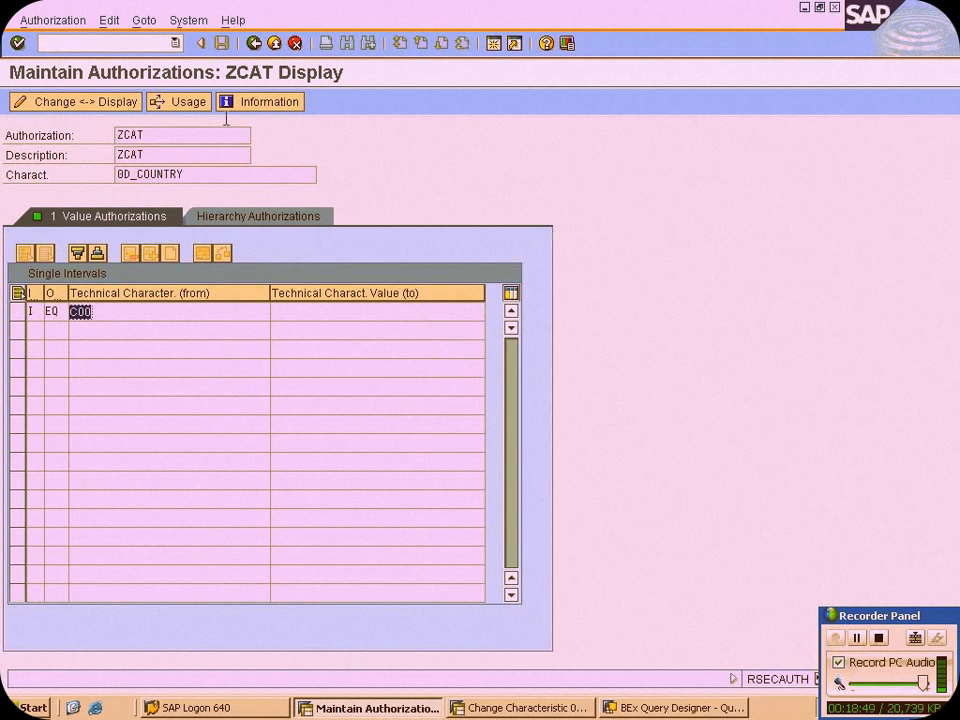
pyautogui.click(254, 44)
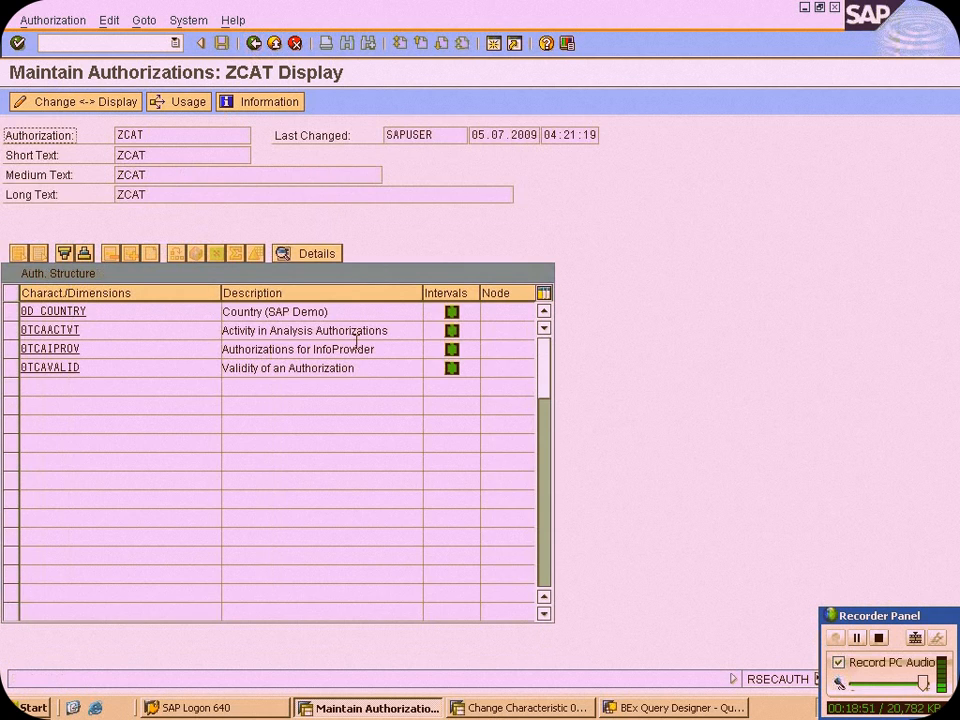
pyautogui.moveTo(383, 331); pyautogui.dragTo(222, 331)
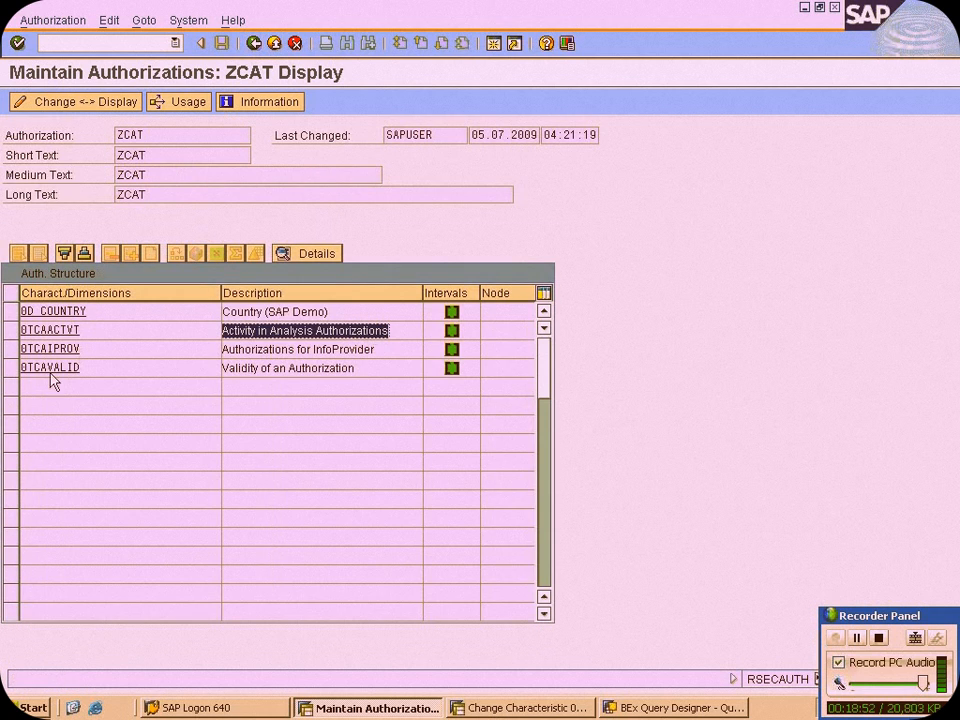
# Review the 0TCAIPROV and 0TCAVALID characteristics of ZCAT, and return to the management of analysis authorizations
pyautogui.moveTo(121, 350); pyautogui.dragTo(8, 357)
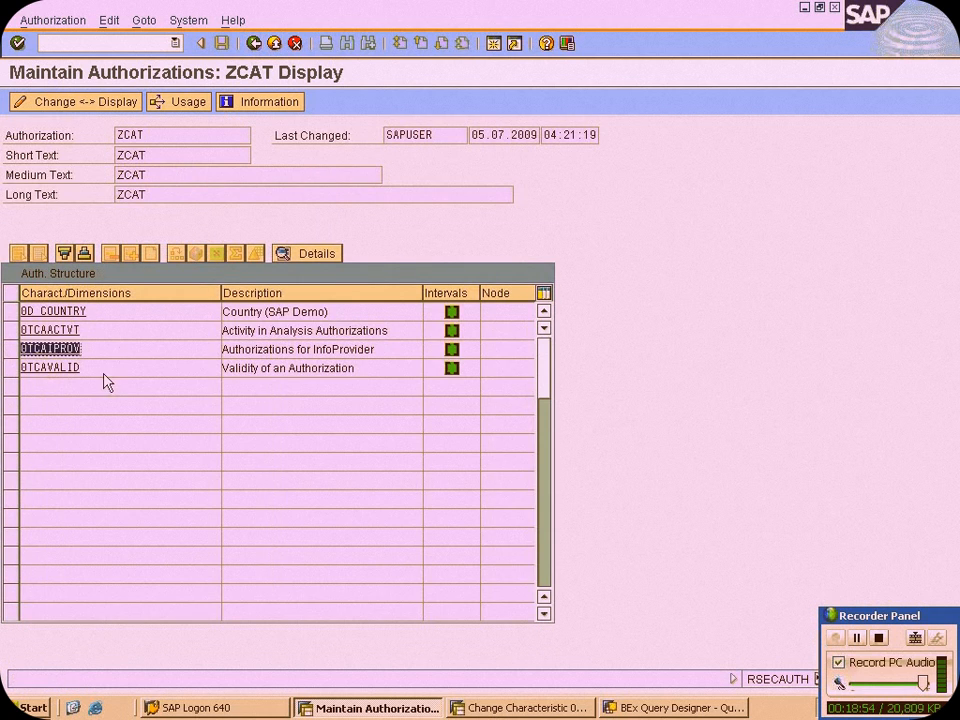
pyautogui.moveTo(103, 373); pyautogui.dragTo(2, 364)
pyautogui.click(262, 45)
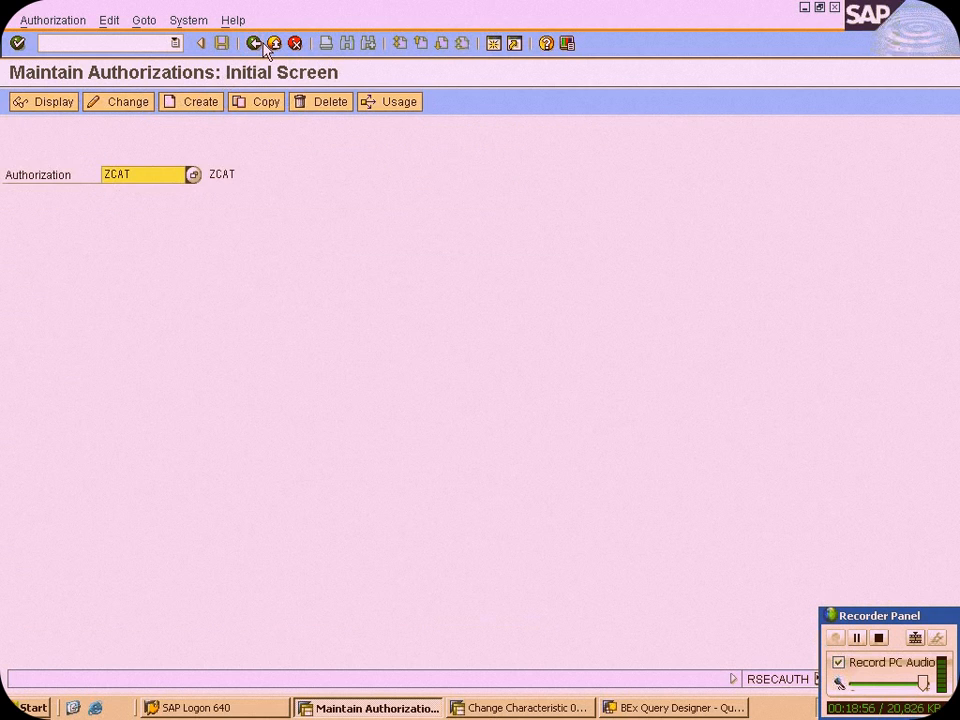
pyautogui.click(256, 44)
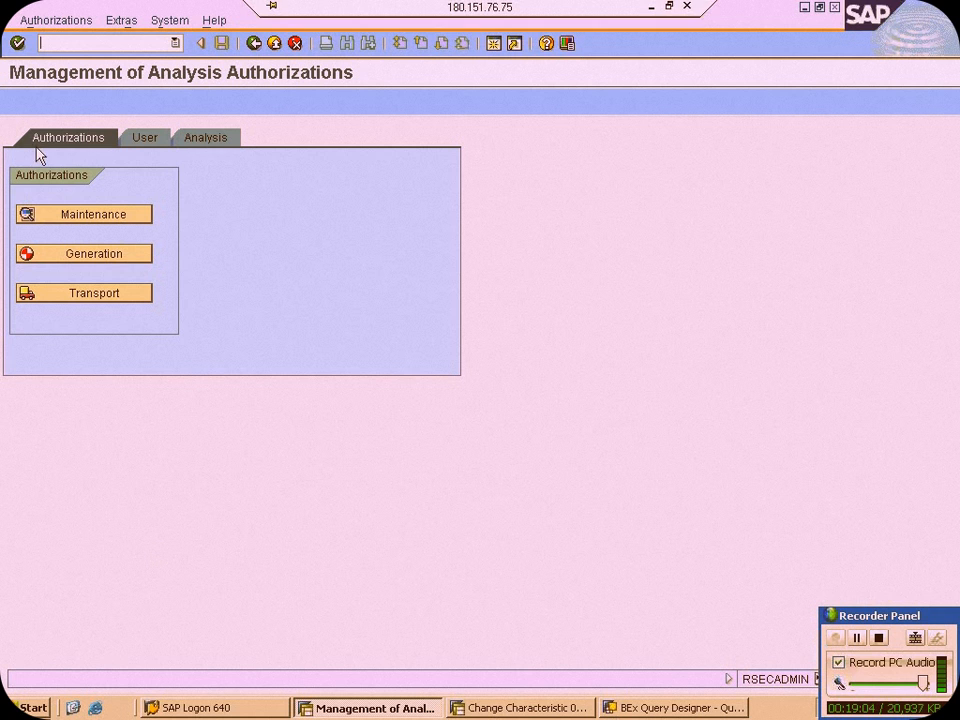
# Switch from the remote SAP session to the Notepad notes and insert blank lines below 0tcavalid
pyautogui.click(695, 707)
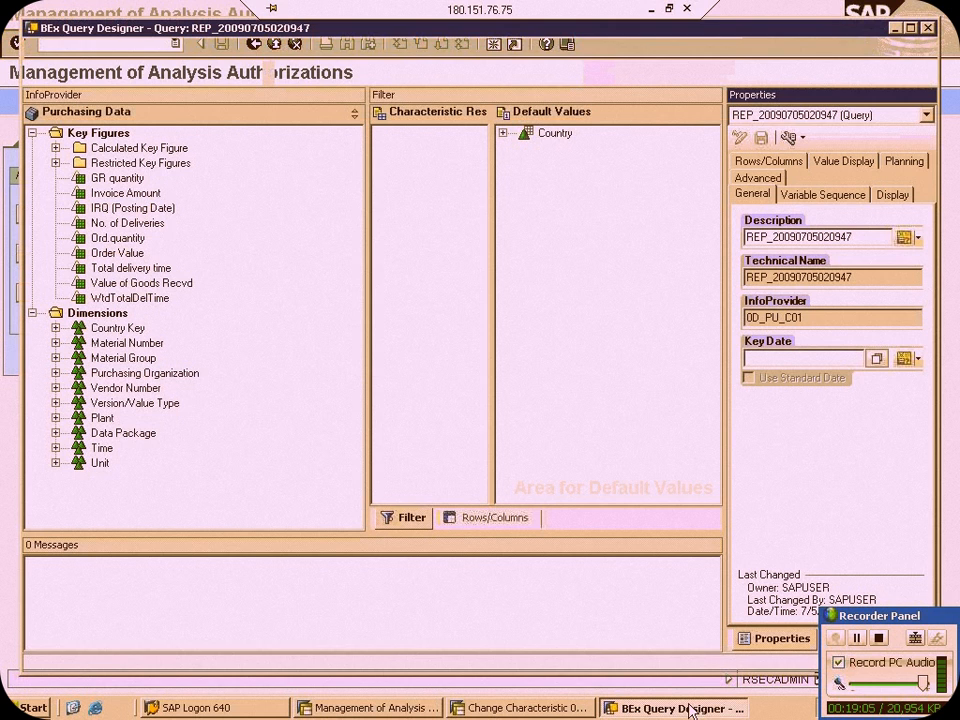
pyautogui.click(650, 6)
pyautogui.click(258, 335)
pyautogui.press('Return')
pyautogui.press('Return')
pyautogui.press('Return')
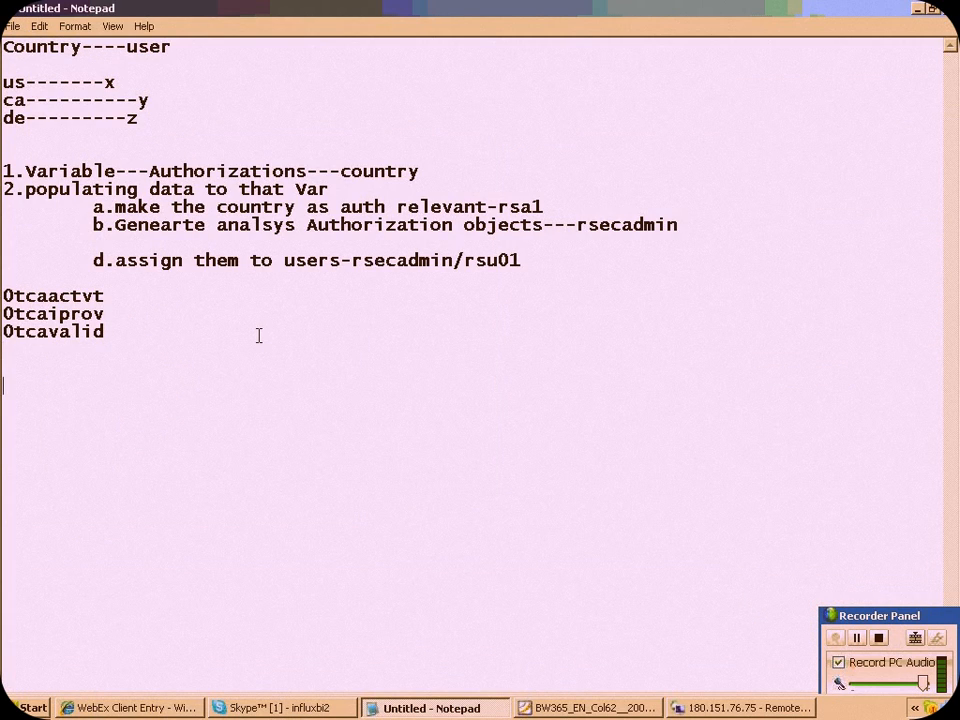
# Write the note line "CHAR vARIABLE----CUSTMOER EXIT" below the special characteristics, dismissing the security notification
pyautogui.write('vARIABLE--')
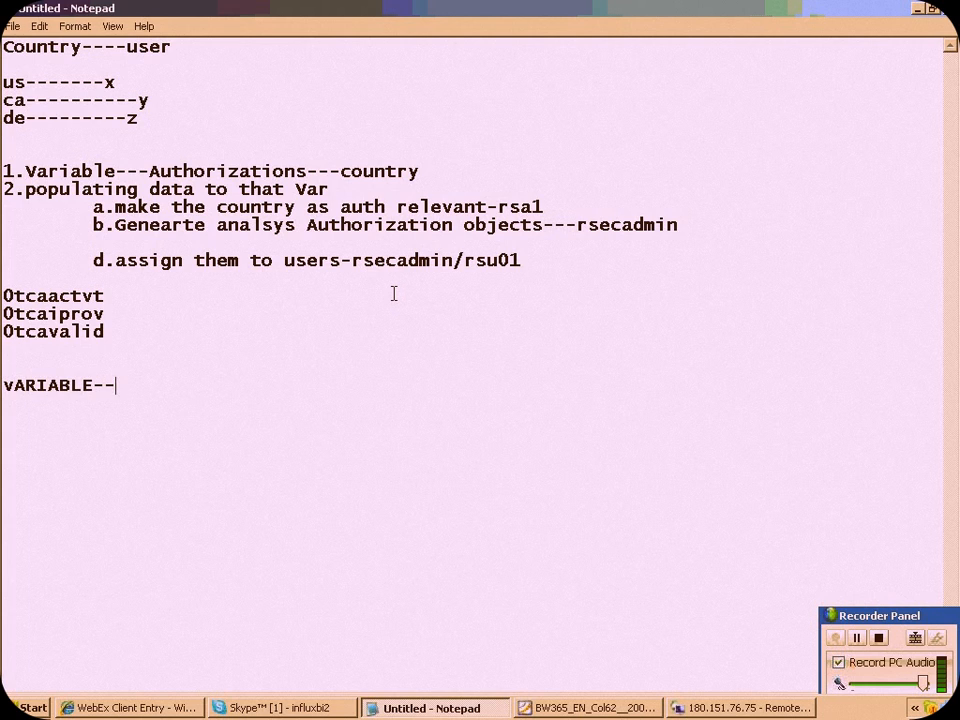
pyautogui.write('--U')
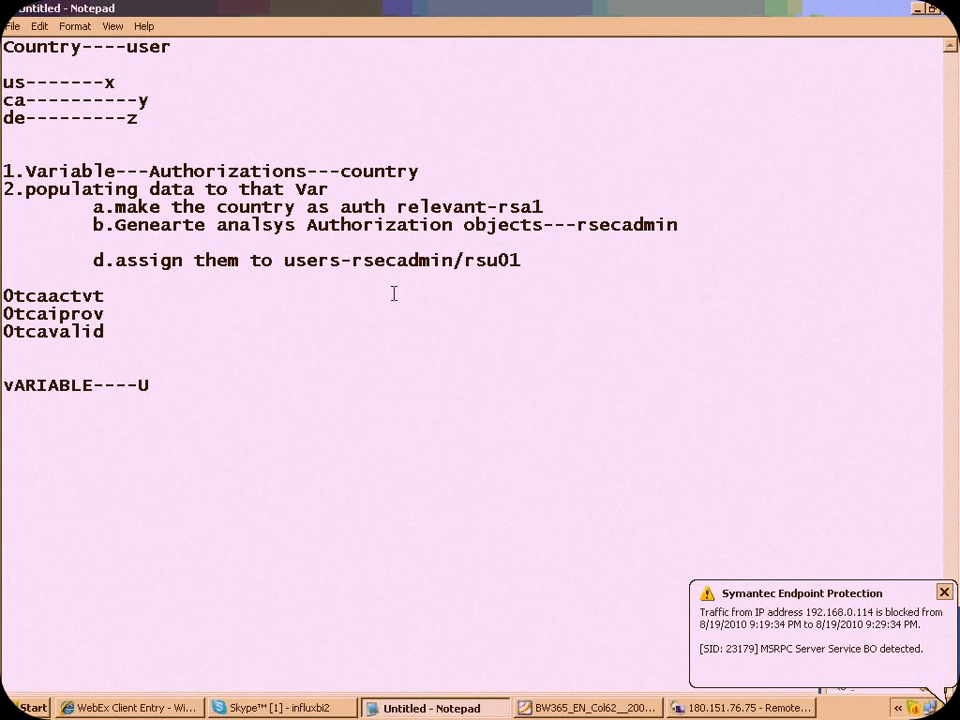
pyautogui.click(948, 591)
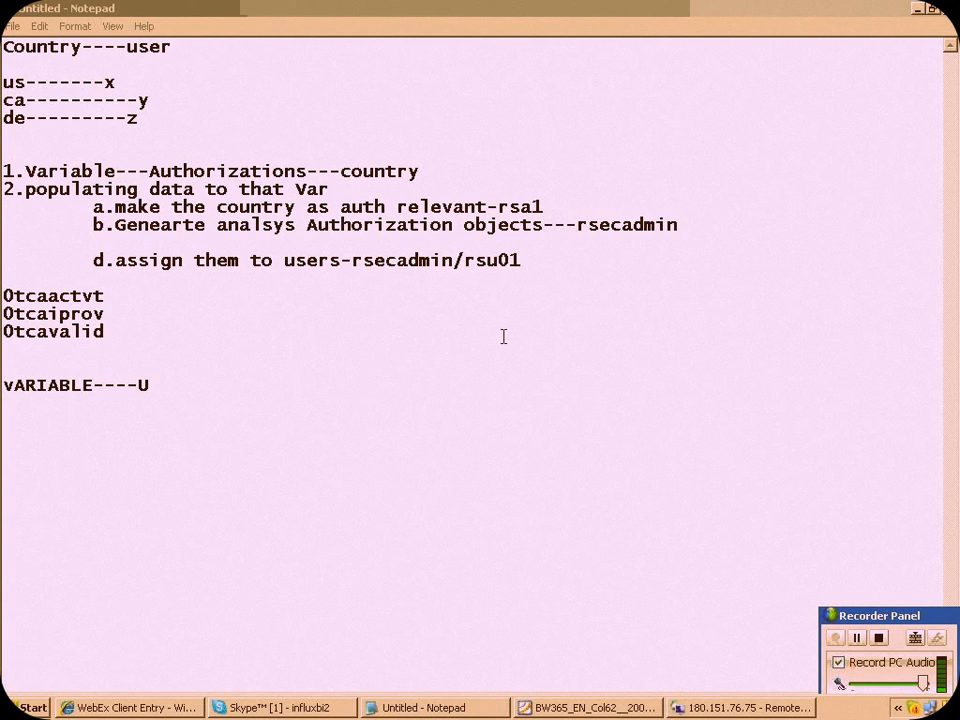
pyautogui.click(225, 385)
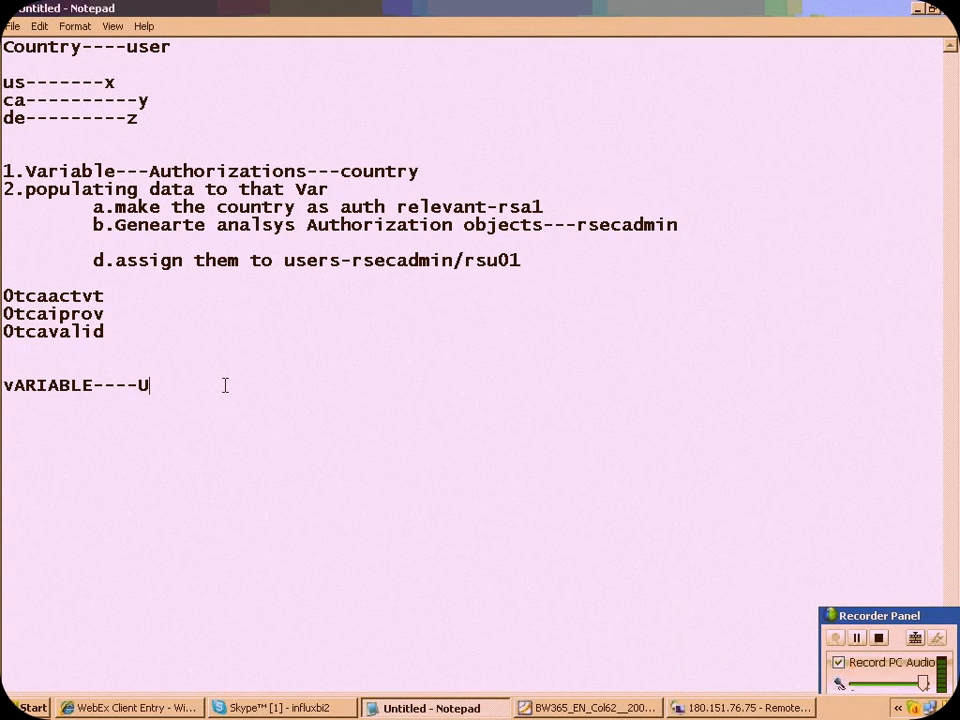
pyautogui.press('BackSpace')
pyautogui.write('CUSTMOER EXIT')
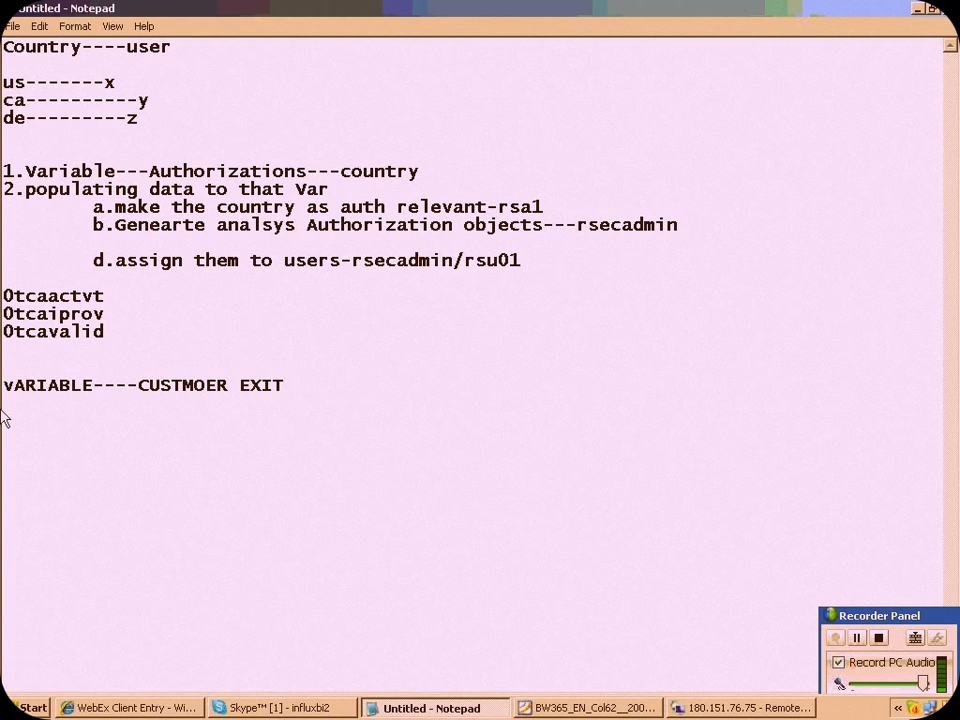
pyautogui.write('CHAR V')
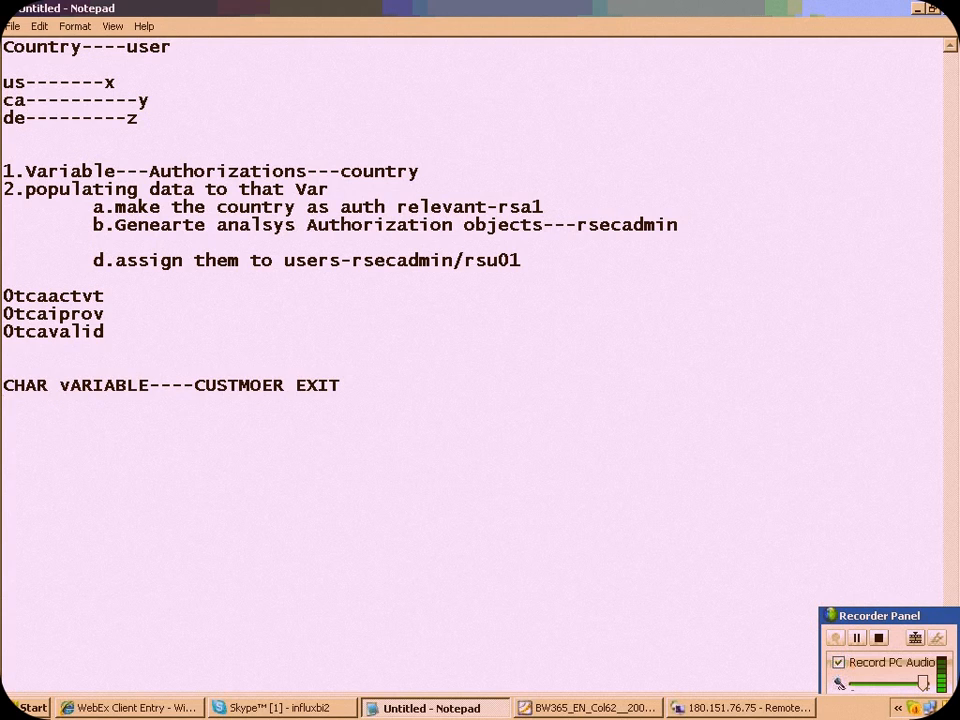
# Start a list of variable processing types on the next line with "USER D/VALUE///////REPLACEMNT PATH"
pyautogui.write('USER')
pyautogui.write(' D/V')
pyautogui.write('ALUE//')
pyautogui.write('/////')
pyautogui.write('CUS')
pyautogui.write('TOM')
pyautogui.press('BackSpace')
pyautogui.press('BackSpace')
pyautogui.press('BackSpace')
pyautogui.press('BackSpace')
pyautogui.press('BackSpace')
pyautogui.press('BackSpace')
pyautogui.write('REPLAC')
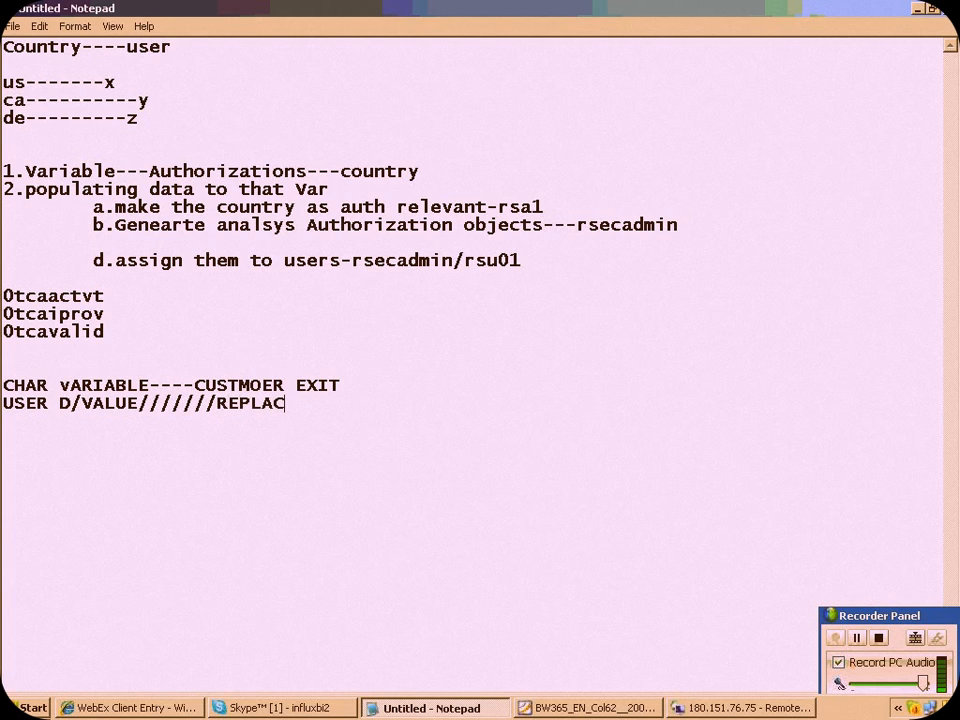
pyautogui.write('EMNT PATH///CEXIT')
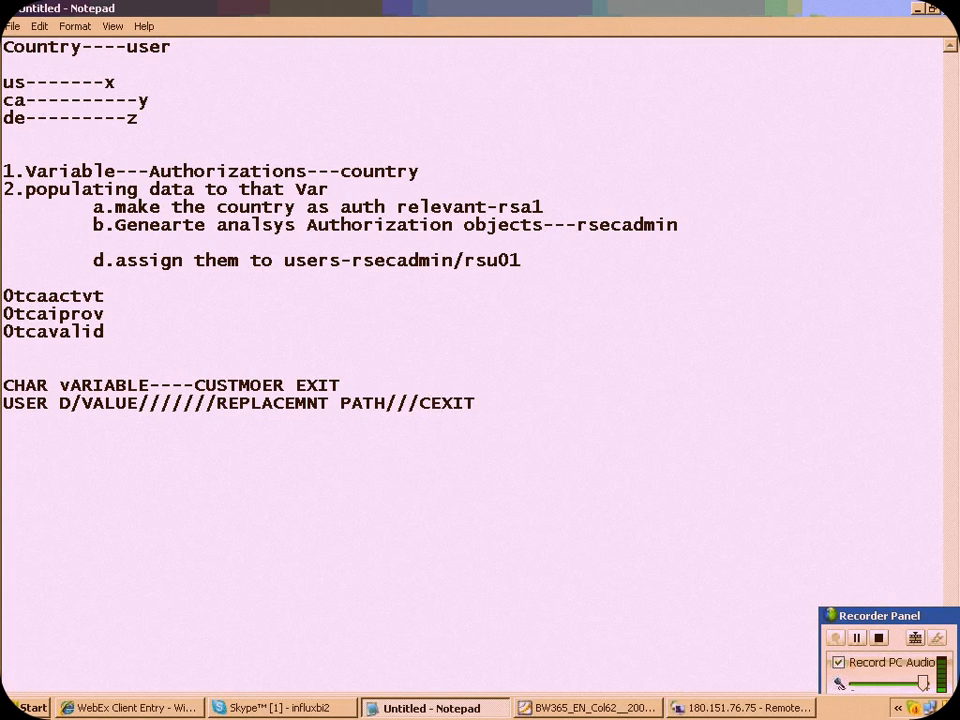
# Extend the list of processing types with "///SAP EXIT/AUTH/CUSTOMER EXIT"
pyautogui.press('BackSpace')
pyautogui.press('BackSpace')
pyautogui.press('BackSpace')
pyautogui.press('BackSpace')
pyautogui.press('BackSpace')
pyautogui.write('SAP EXIT')
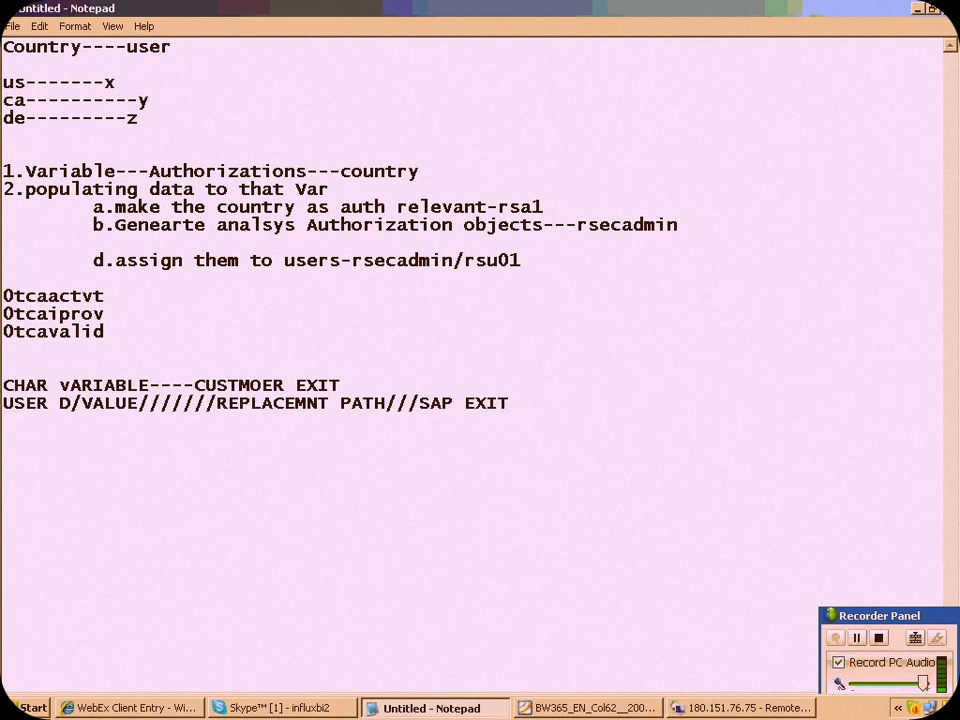
pyautogui.write('/AUTH/CUSTOMER EXIT')
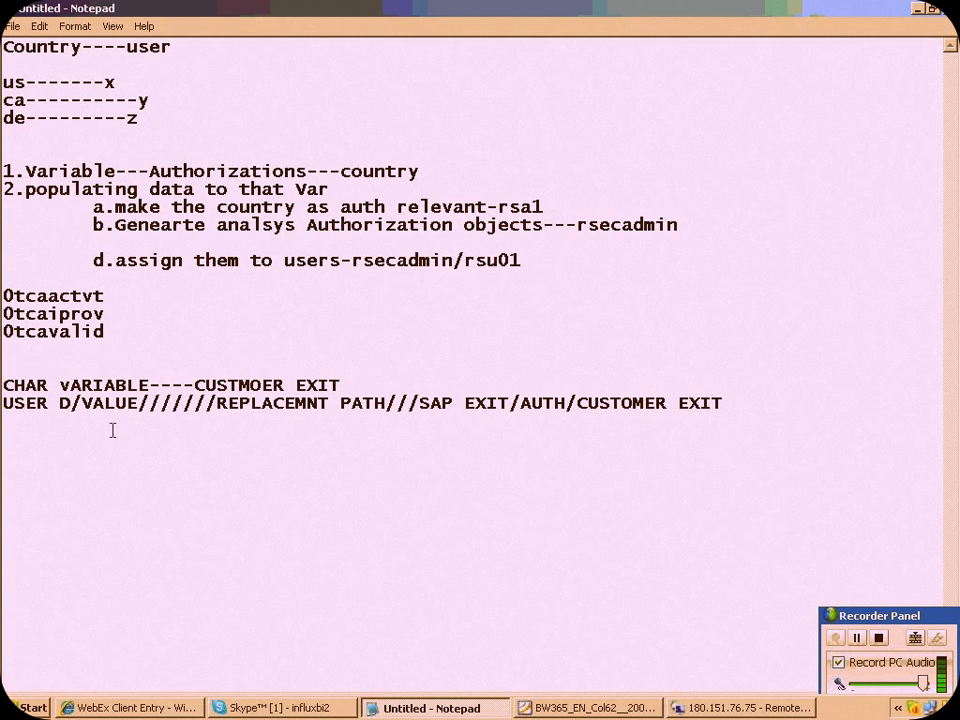
# Review the noted processing types by highlighting the variable lines, CUSTOMER EXIT and SAP EXIT
pyautogui.moveTo(508, 403); pyautogui.dragTo(183, 400)
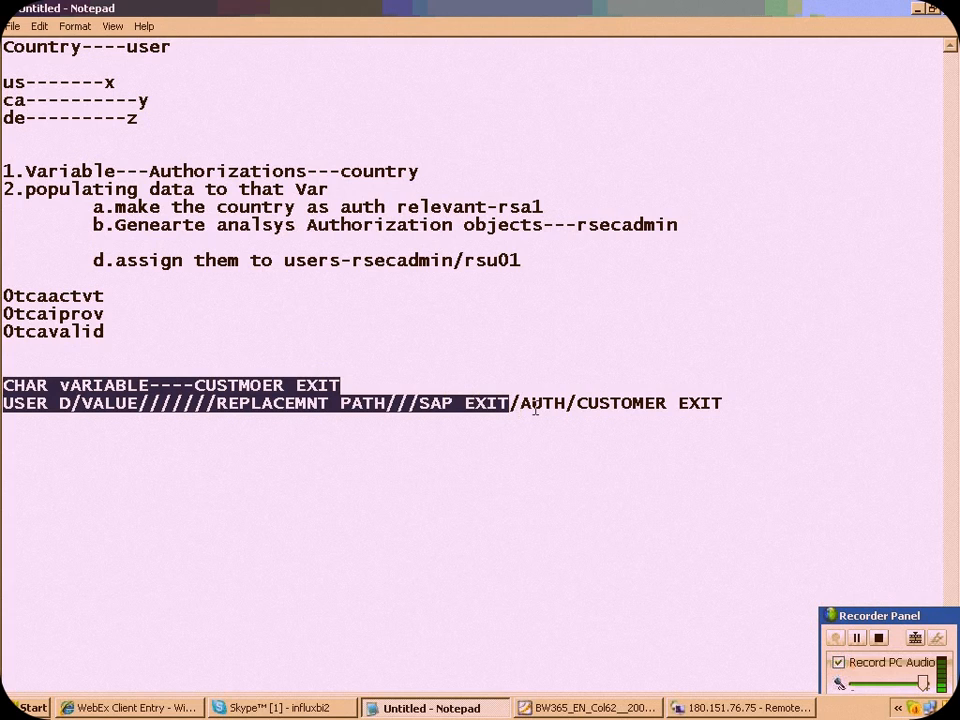
pyautogui.moveTo(585, 403); pyautogui.dragTo(716, 410)
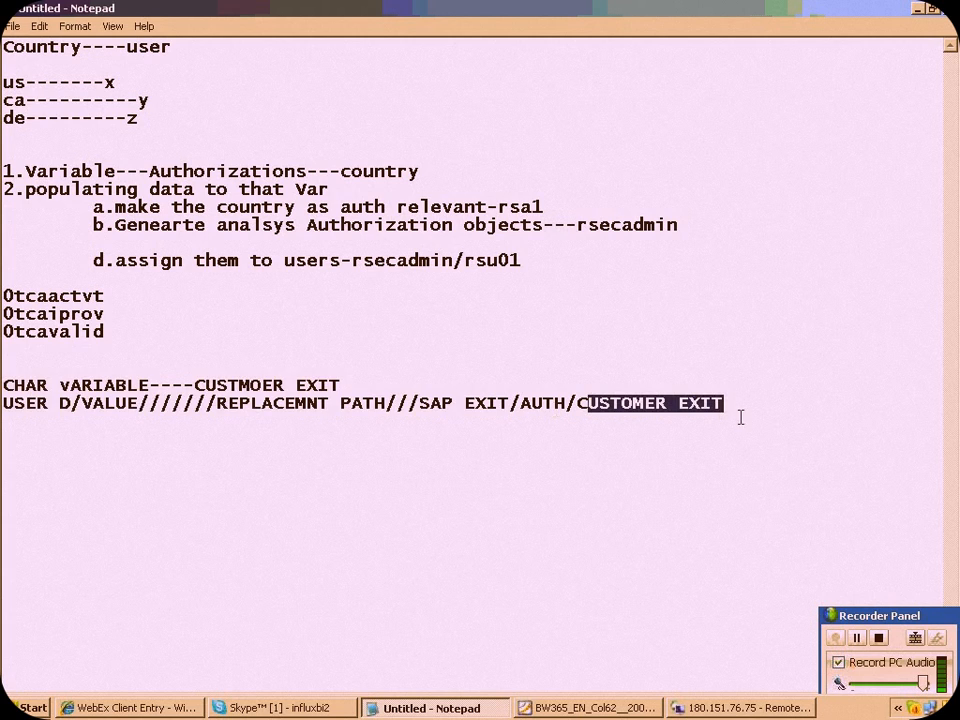
pyautogui.click(731, 407)
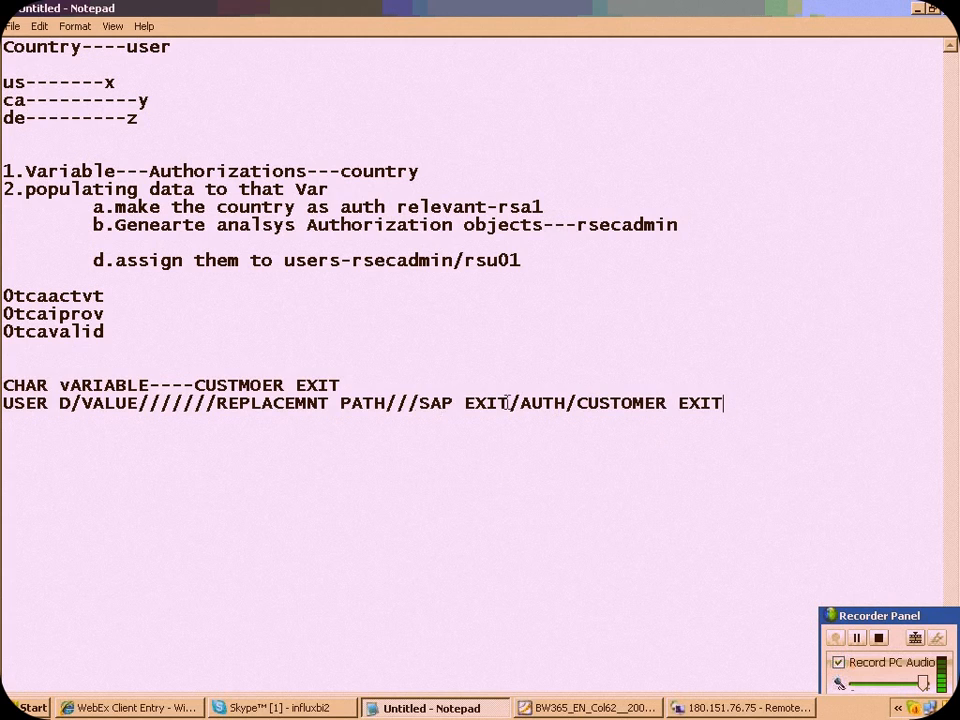
pyautogui.moveTo(419, 403); pyautogui.dragTo(510, 404)
# Add the example "QUARTER TILL DATE" below the processing types, separated by a blank line
pyautogui.click(737, 408)
pyautogui.press('Return')
pyautogui.press('Return')
pyautogui.write('QUARTER TILL DATE')
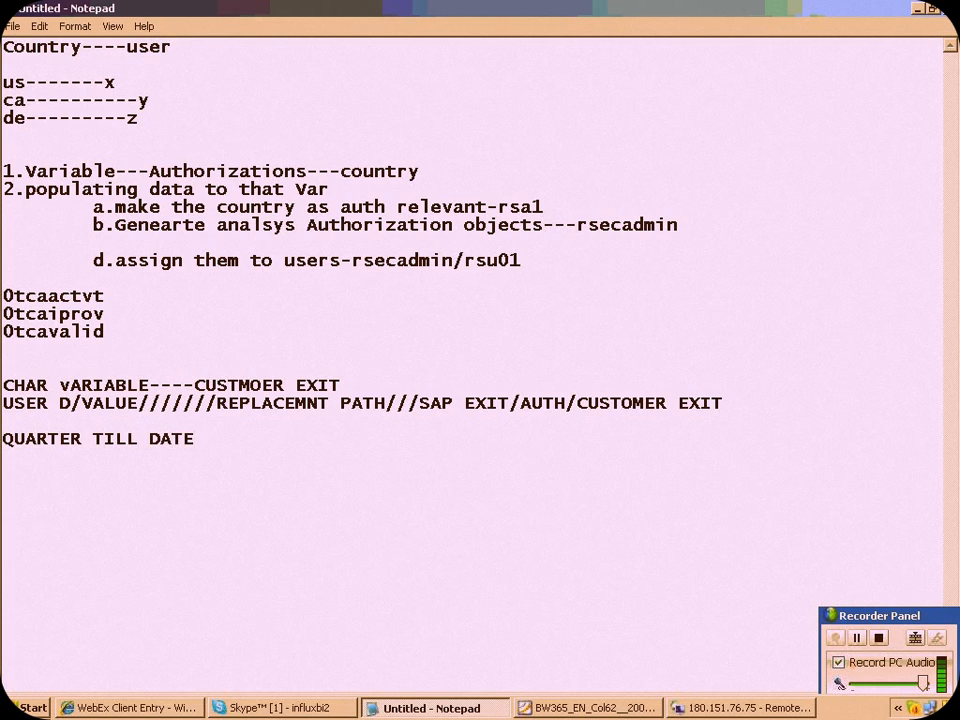
# Add a second example line reading "PREVIOUS YEAR---QTD" under QUARTER TILL DATE
pyautogui.press('Return')
pyautogui.write('PREVIOUS ')
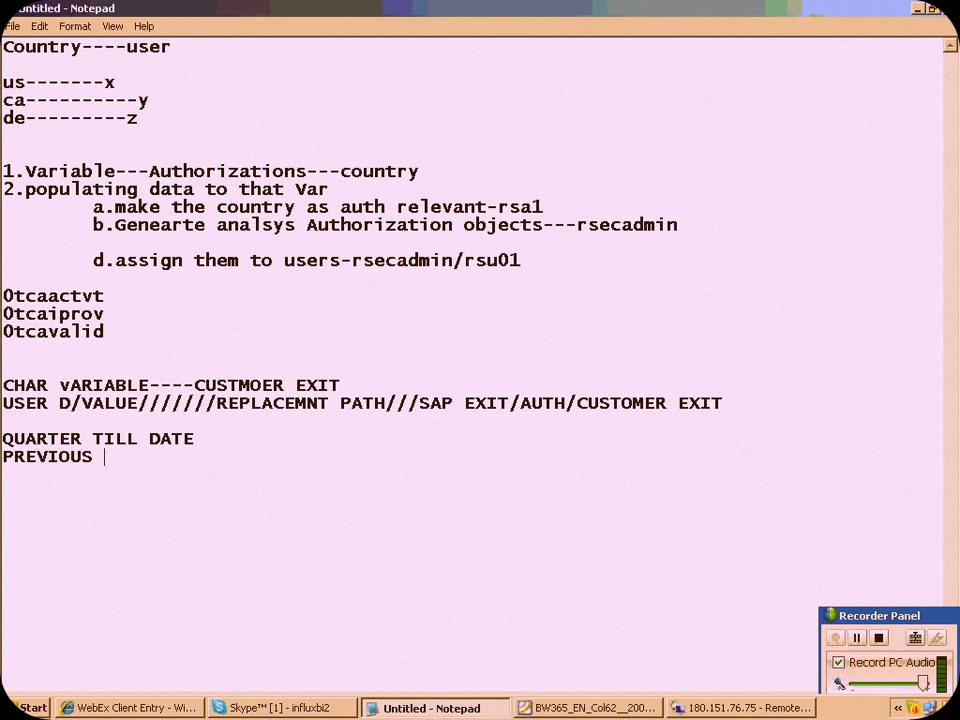
pyautogui.write('YEAR---QTD')
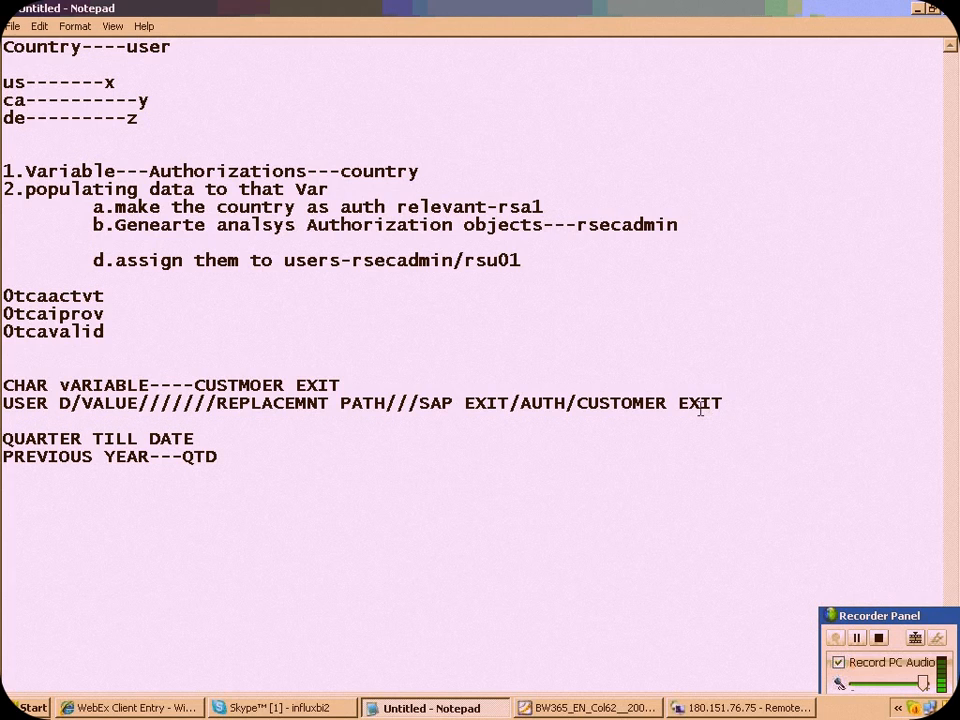
pyautogui.press('Return')
pyautogui.press('Return')
pyautogui.press('Return')
# Append the enhancement name "---RSR00001" to CUSTOMER EXIT at the end of the processing types line
pyautogui.moveTo(567, 404); pyautogui.dragTo(757, 417)
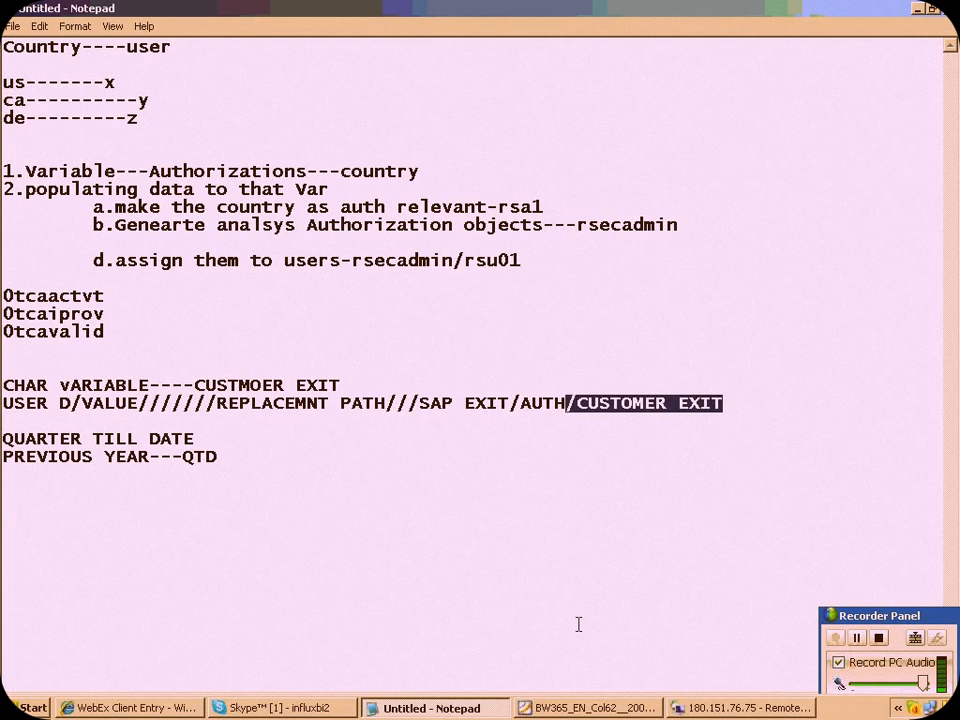
pyautogui.click(731, 404)
pyautogui.hotkey('shift', 'Left')
pyautogui.hotkey('shift', 'Left')
pyautogui.hotkey('shift', 'Left')
pyautogui.hotkey('shift', 'Left')
pyautogui.hotkey('shift', 'Left')
pyautogui.hotkey('shift', 'Left')
pyautogui.hotkey('shift', 'Left')
pyautogui.hotkey('shift', 'Left')
pyautogui.hotkey('shift', 'Left')
pyautogui.hotkey('shift', 'Left')
pyautogui.hotkey('shift', 'Left')
pyautogui.hotkey('shift', 'Left')
pyautogui.hotkey('shift', 'Left')
pyautogui.hotkey('shift', 'Left')
pyautogui.hotkey('shift', 'Left')
pyautogui.hotkey('shift', 'Left')
pyautogui.click(731, 404)
pyautogui.write('---RS')
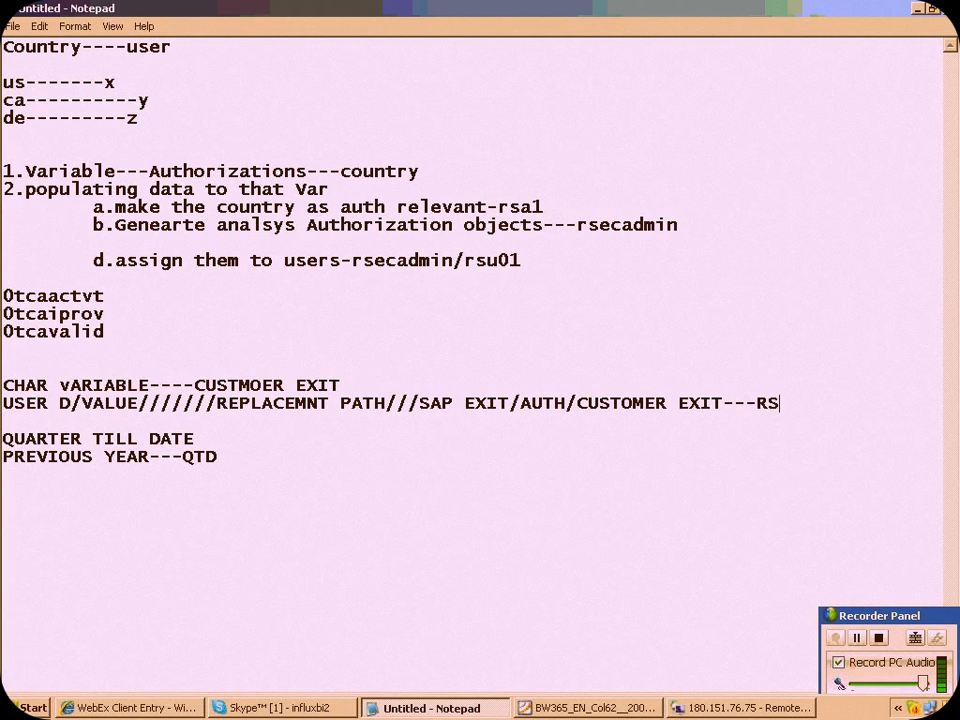
pyautogui.write('R00001')
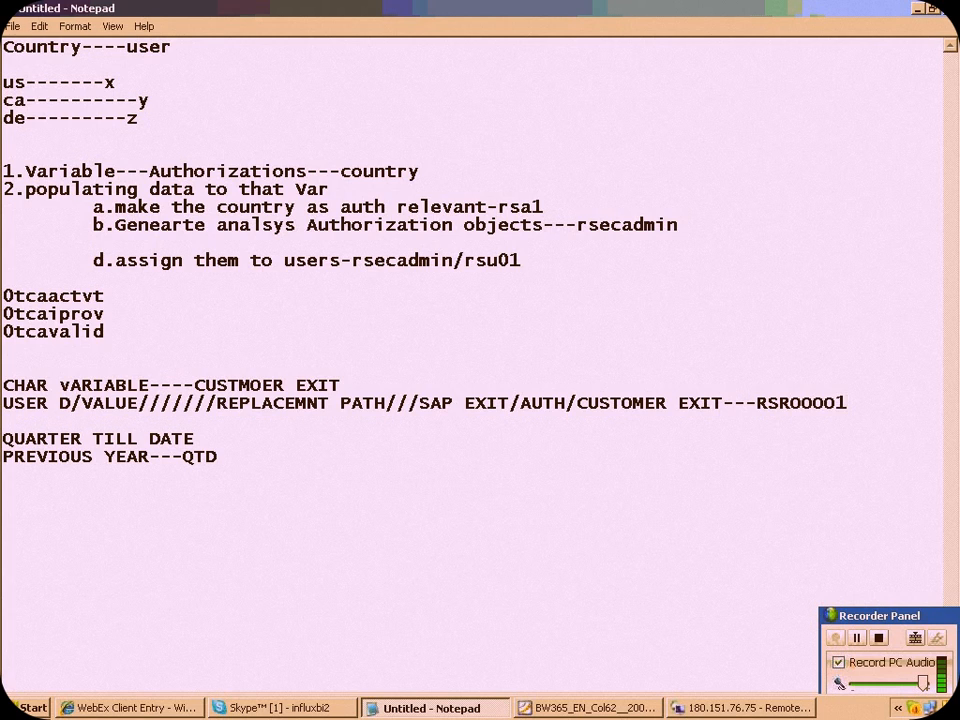
pyautogui.write('////BADI')
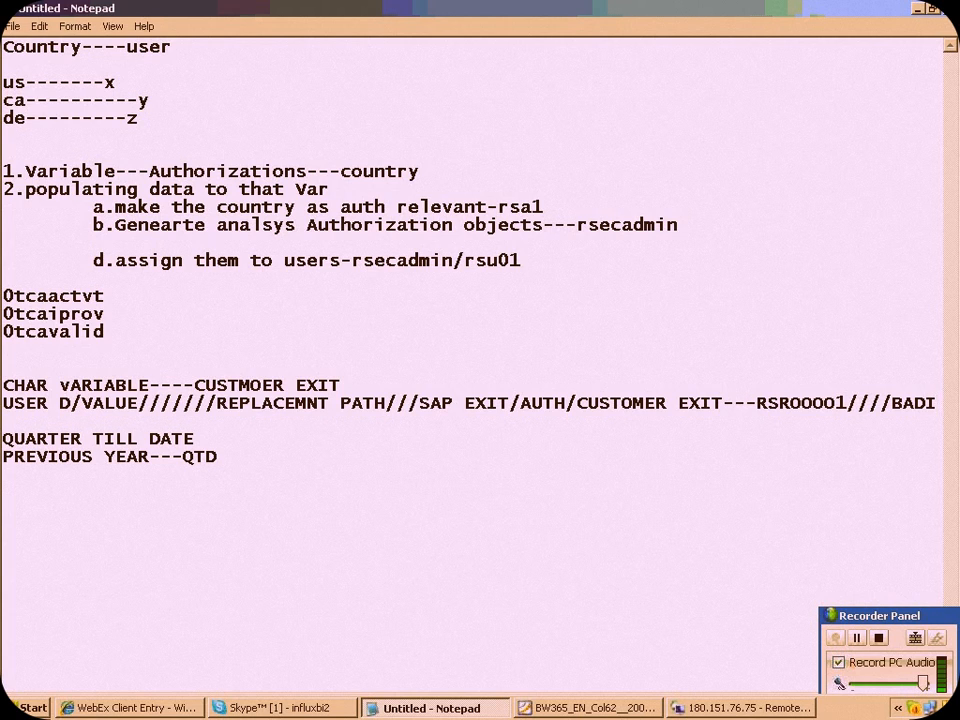
# Append the BAdI alternative "////BADI-------RSR_OLAP_BADI" after the RSR00001 enhancement name
pyautogui.write('-------')
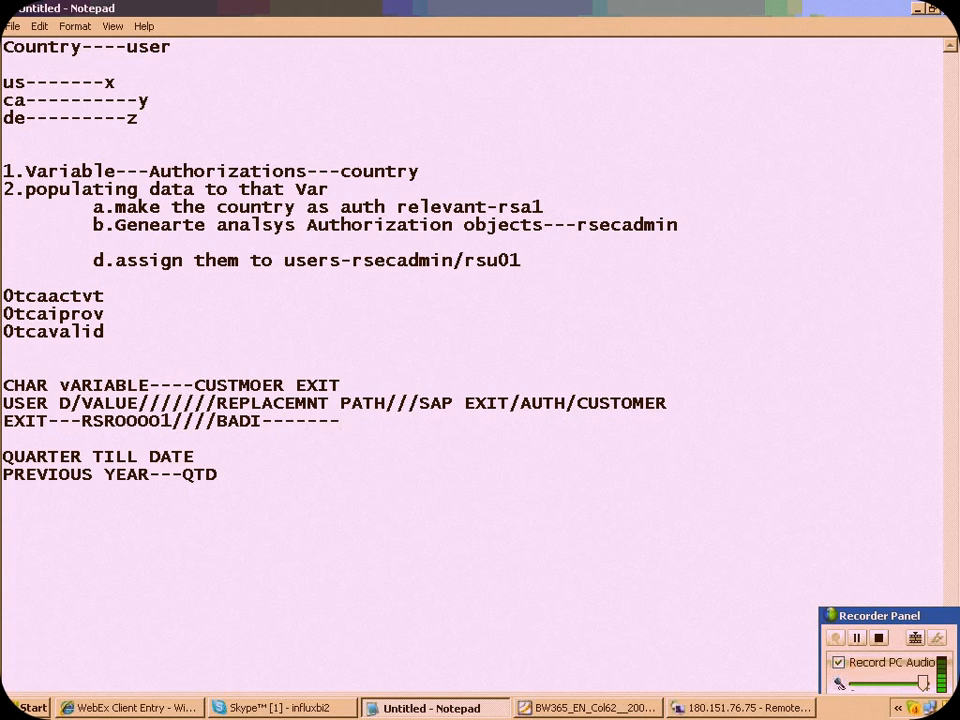
pyautogui.write('RSR_OLAP_BADI')
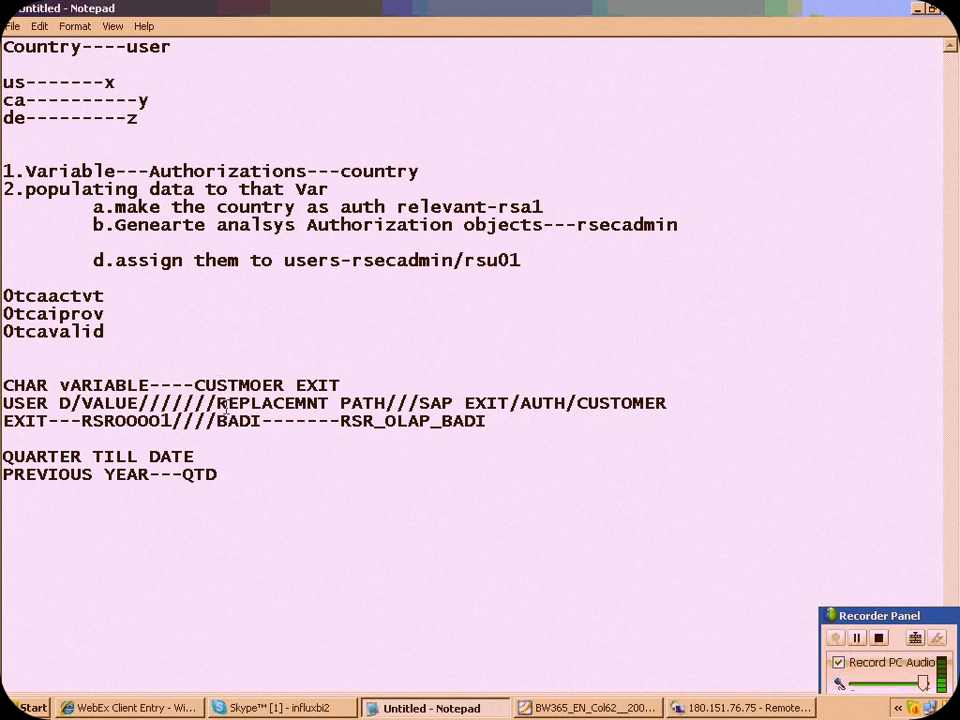
# Review the variable notes by highlighting the BADI entry, the quarter examples, the processing types and RSR_OLAP_BADI
pyautogui.moveTo(216, 421); pyautogui.dragTo(486, 421)
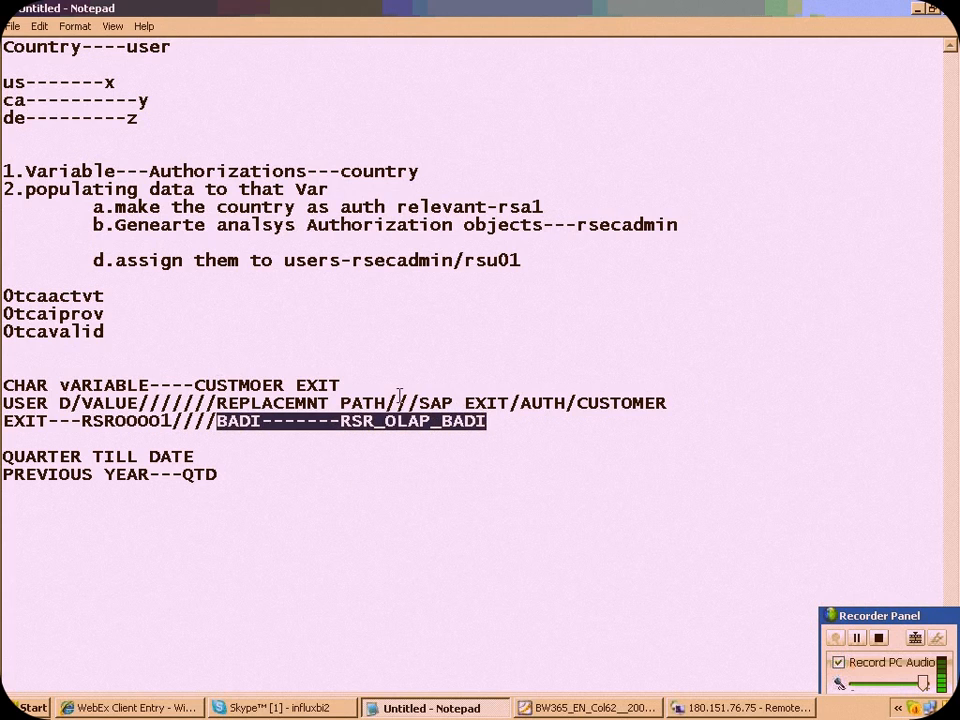
pyautogui.click(208, 421)
pyautogui.moveTo(208, 421); pyautogui.dragTo(486, 421)
pyautogui.moveTo(355, 340); pyautogui.dragTo(484, 486)
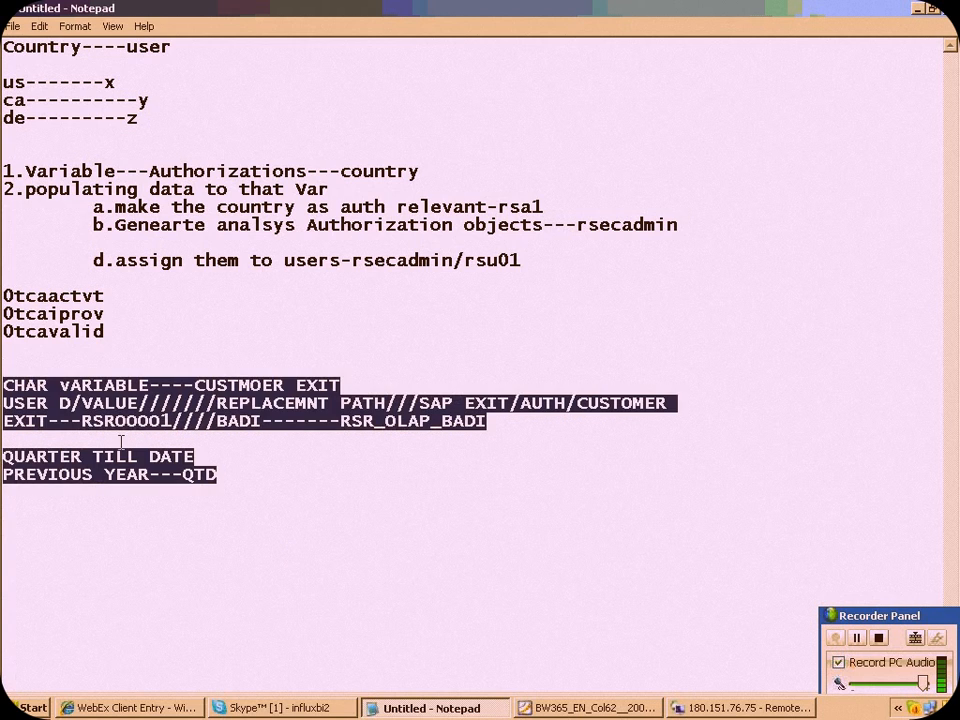
pyautogui.moveTo(16, 379); pyautogui.dragTo(167, 499)
pyautogui.moveTo(200, 456); pyautogui.dragTo(2, 456)
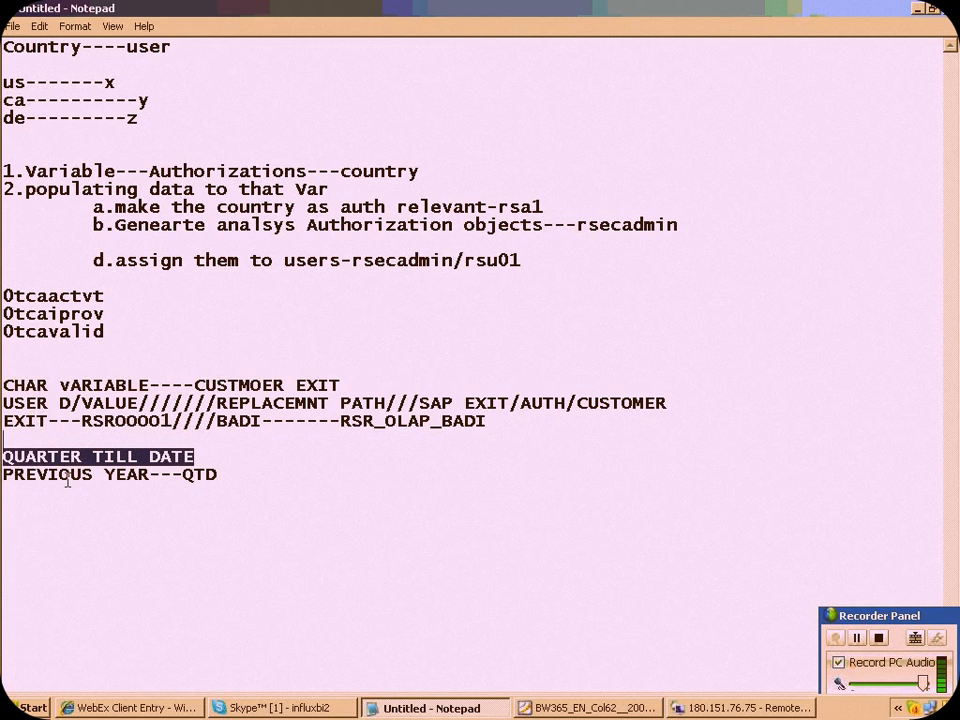
pyautogui.moveTo(217, 474); pyautogui.dragTo(4, 394)
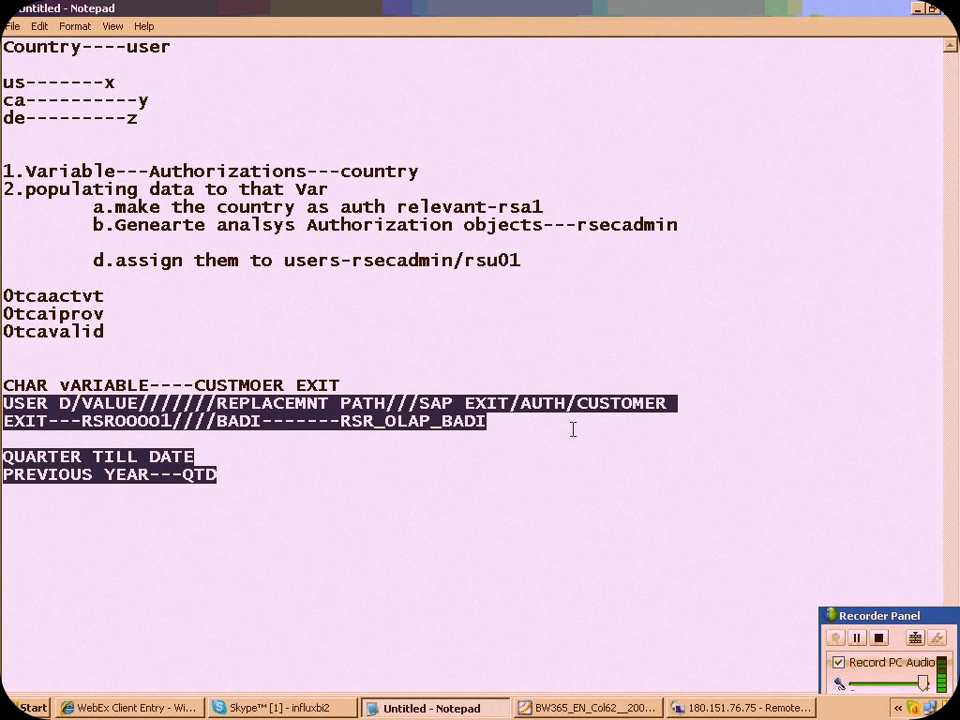
pyautogui.moveTo(84, 421); pyautogui.dragTo(486, 424)
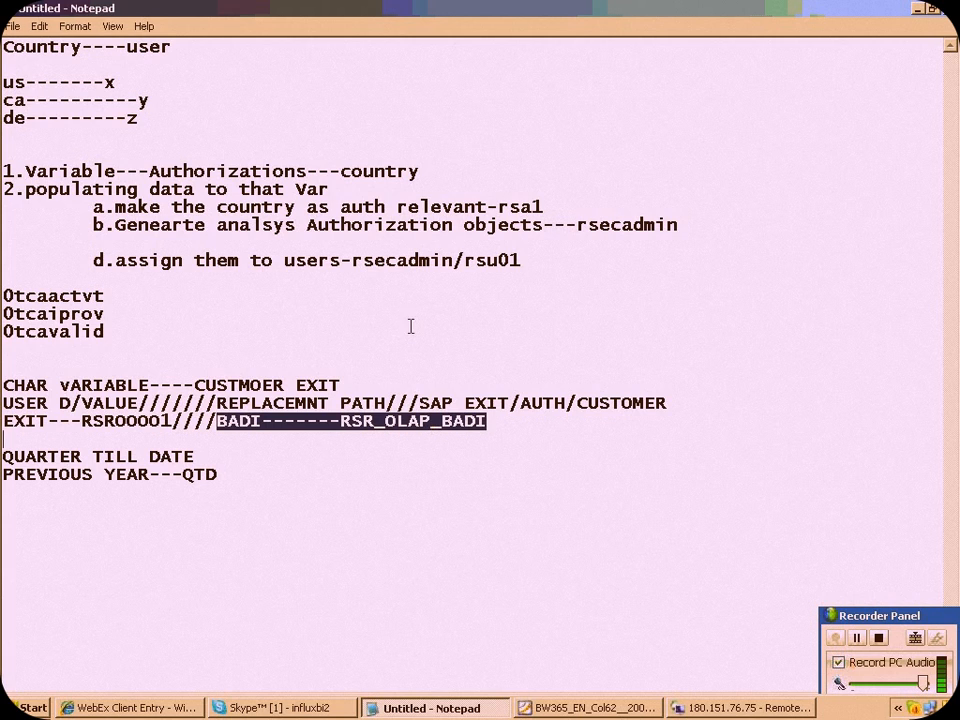
pyautogui.click(341, 421)
pyautogui.moveTo(341, 421); pyautogui.dragTo(551, 448)
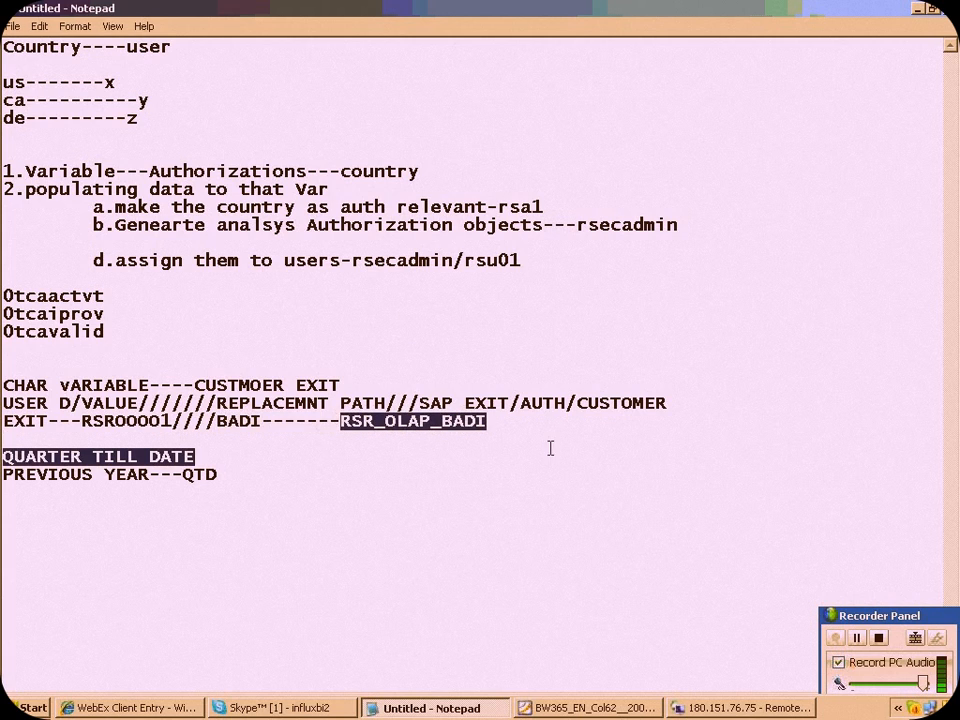
# Insert three new lines below "PREVIOUS YEAR---QTD" at the end of the notes
pyautogui.click(231, 476)
pyautogui.press('Return')
pyautogui.press('Return')
pyautogui.press('Return')
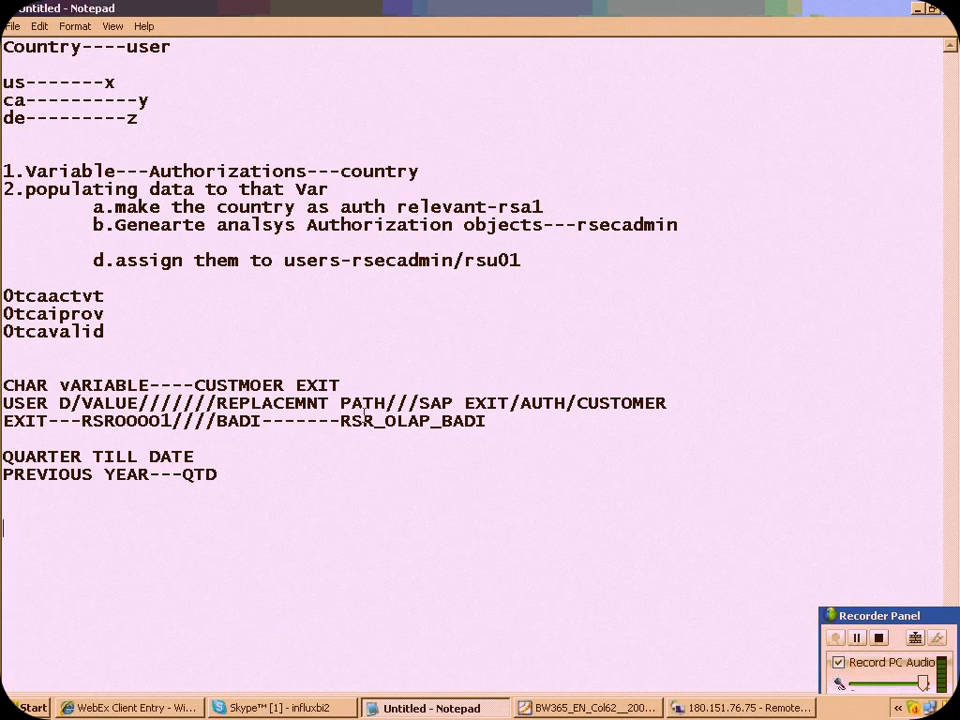
pyautogui.click(855, 637)
pyautogui.click(797, 528)
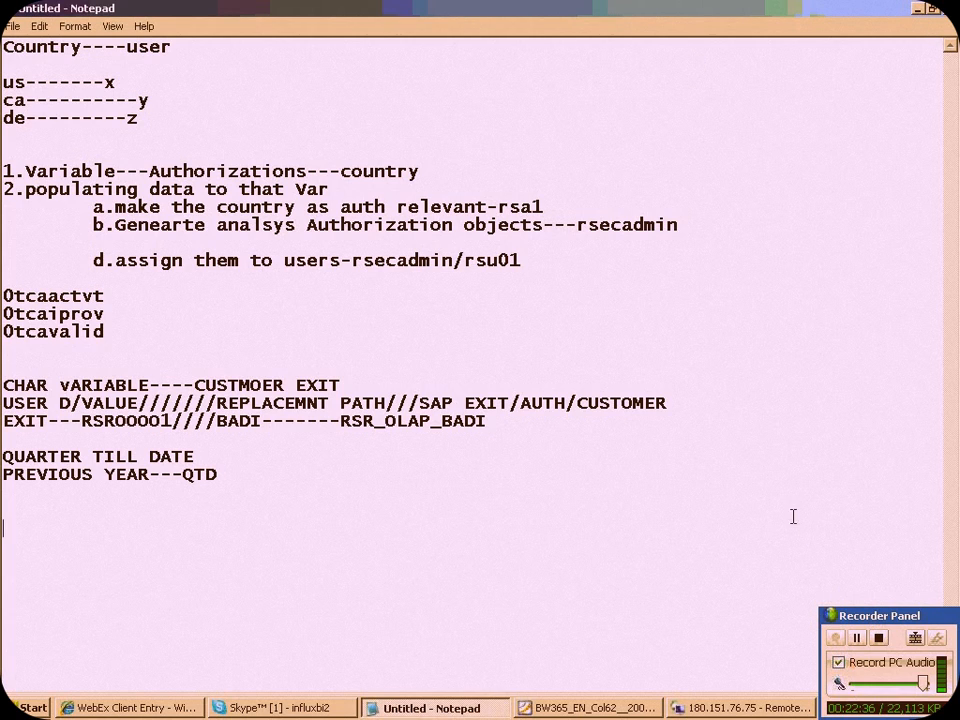